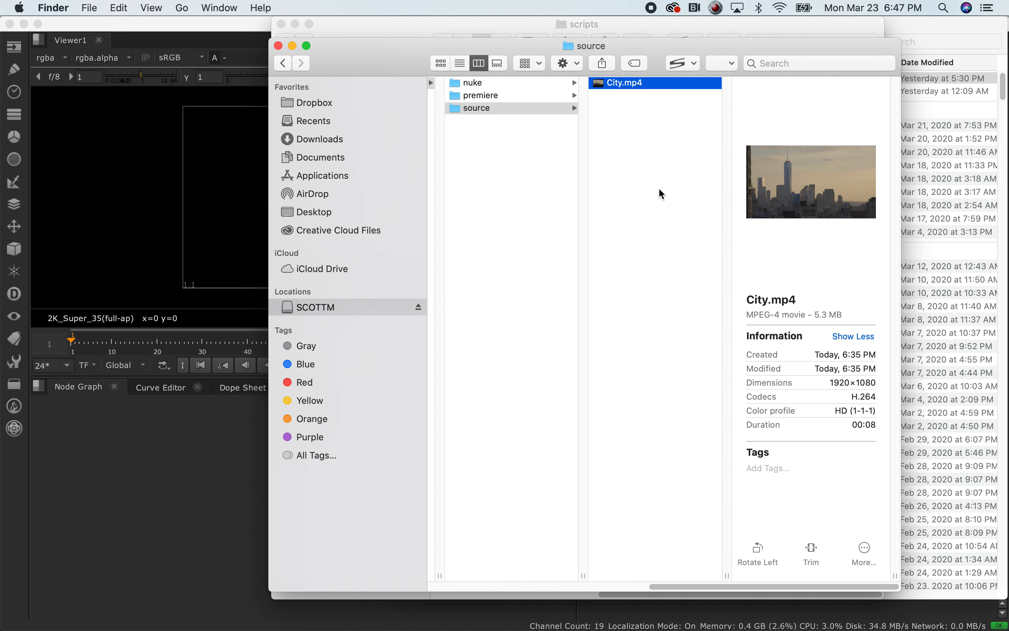
Preview City.mp4 from the source folder in QuickTime Player, then close the video.
{"action": "double_click", "coordinate": [609, 85]}
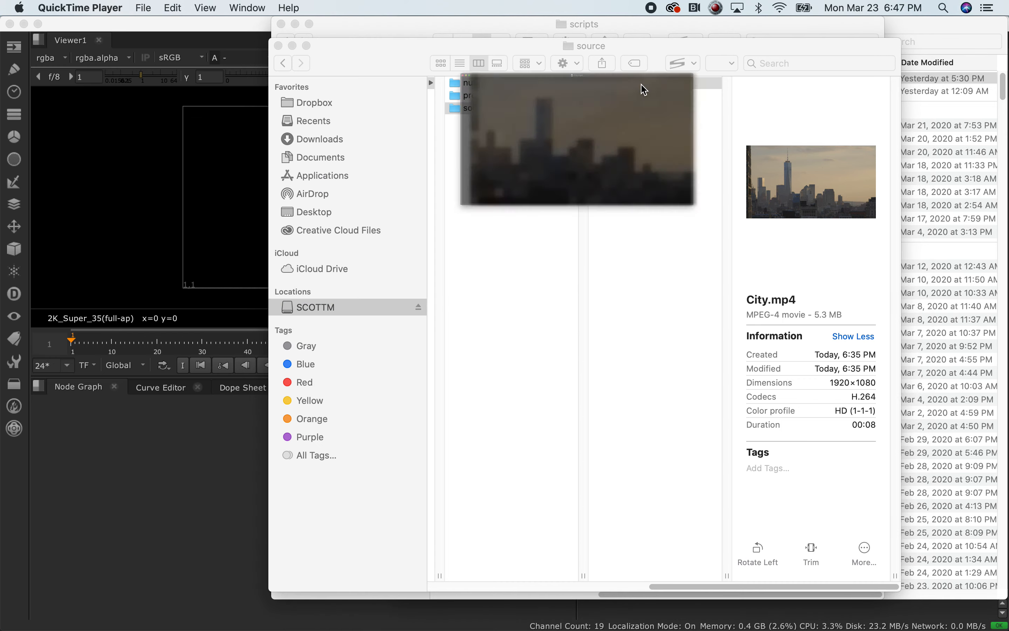
{"action": "left_click", "coordinate": [506, 498]}
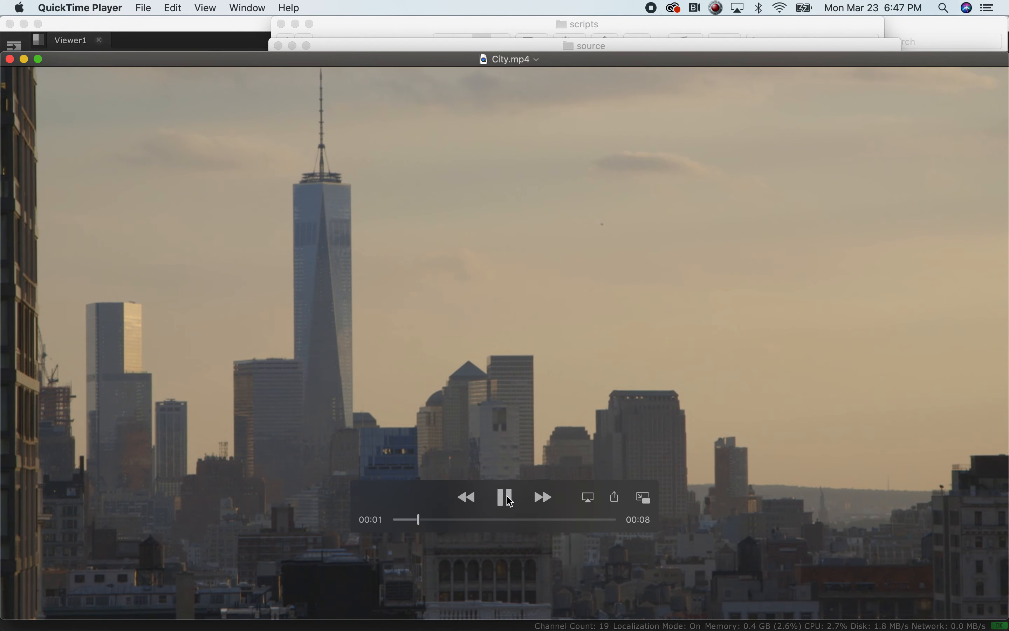
{"action": "left_click_drag", "start_coordinate": [410, 64], "coordinate": [410, 30]}
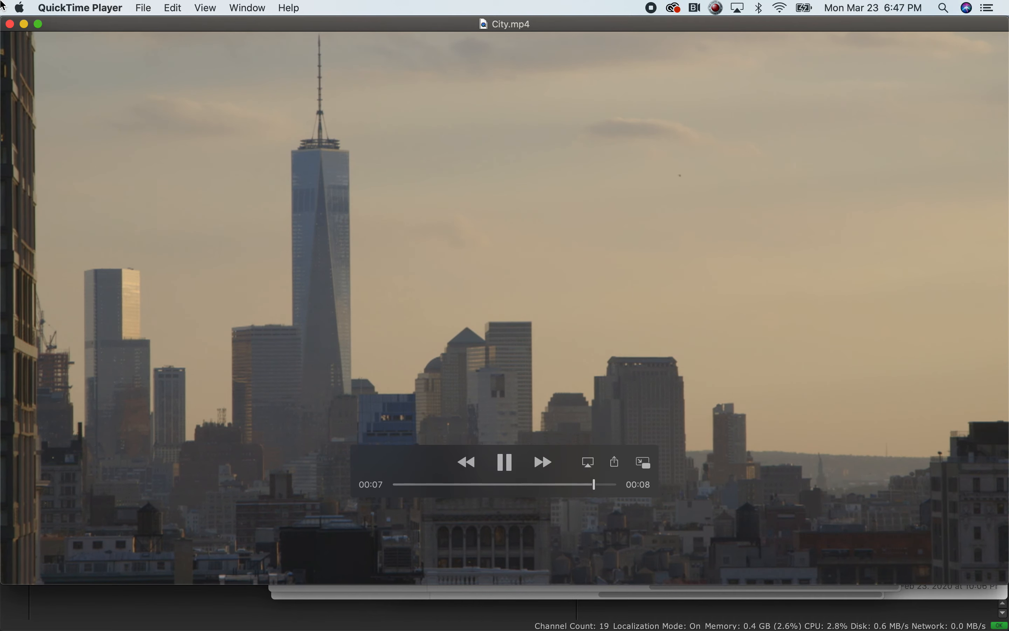
{"action": "left_click", "coordinate": [10, 24]}
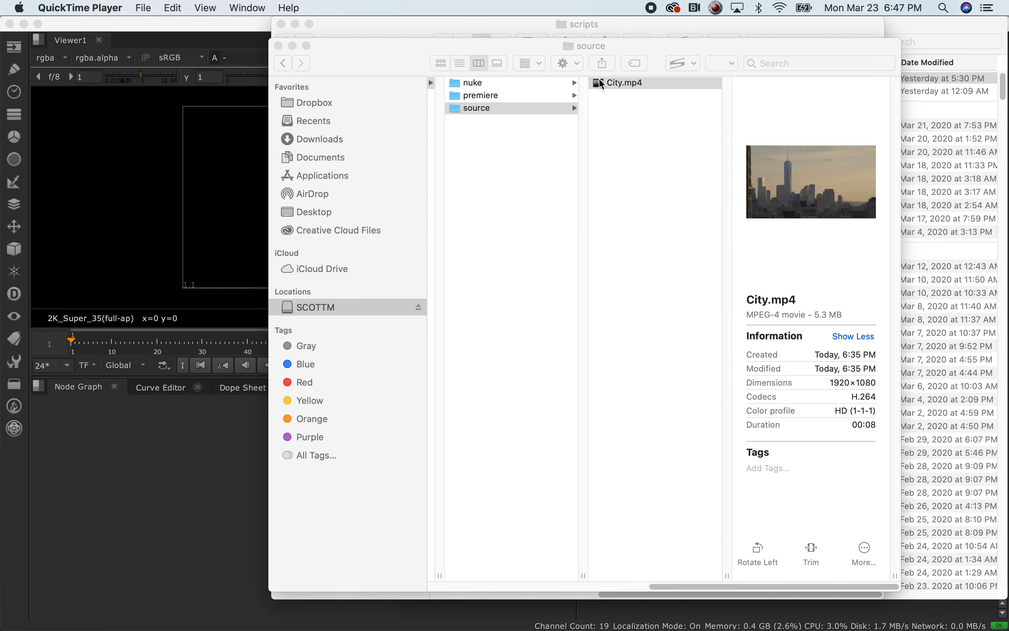
Switch to Nuke, load City.mp4 from the source folder in a Read node, and place it above Viewer1.
{"action": "left_click", "coordinate": [134, 494]}
{"action": "left_click", "coordinate": [114, 7]}
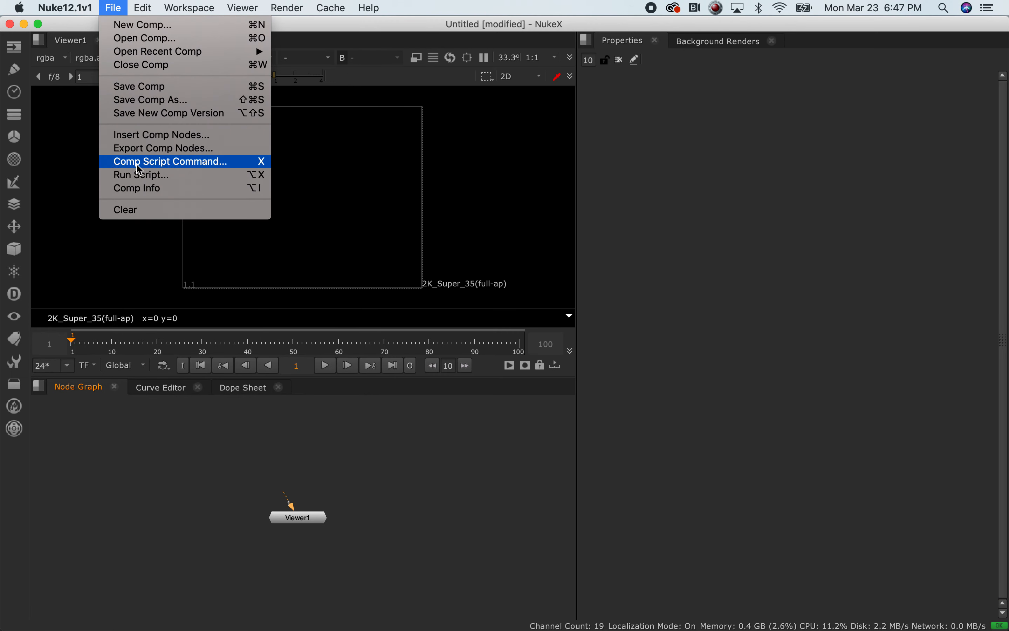
{"action": "left_click", "coordinate": [342, 459]}
{"action": "key", "text": "Tab"}
{"action": "type", "text": "real"}
{"action": "key", "text": "BackSpace"}
{"action": "type", "text": "d [Image"}
{"action": "key", "text": "Return"}
{"action": "left_click", "coordinate": [371, 237]}
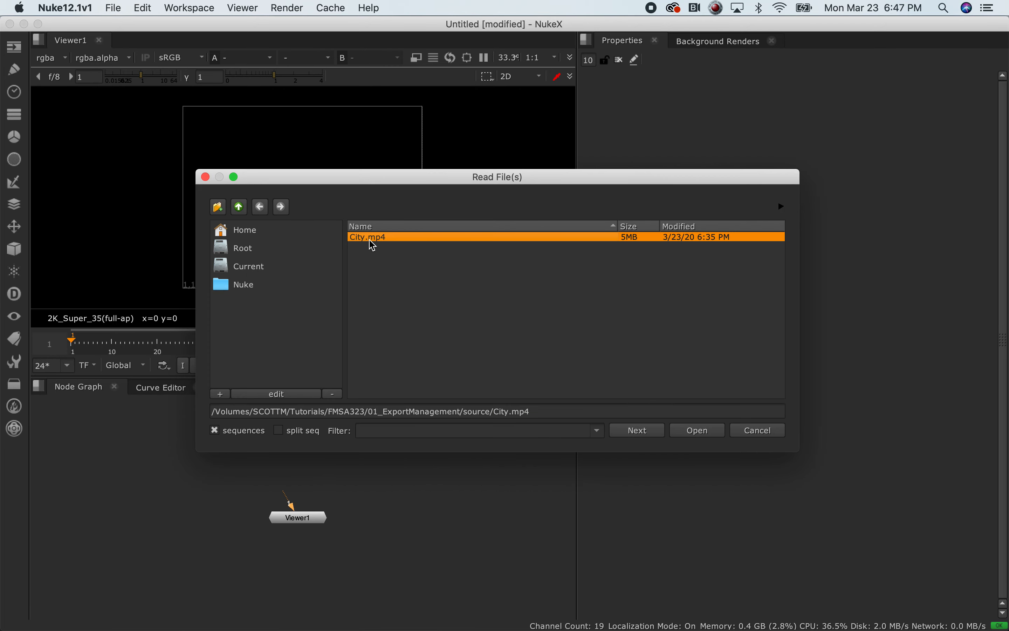
{"action": "left_click", "coordinate": [698, 430]}
{"action": "left_click", "coordinate": [144, 502]}
{"action": "left_click_drag", "start_coordinate": [144, 502], "coordinate": [317, 451]}
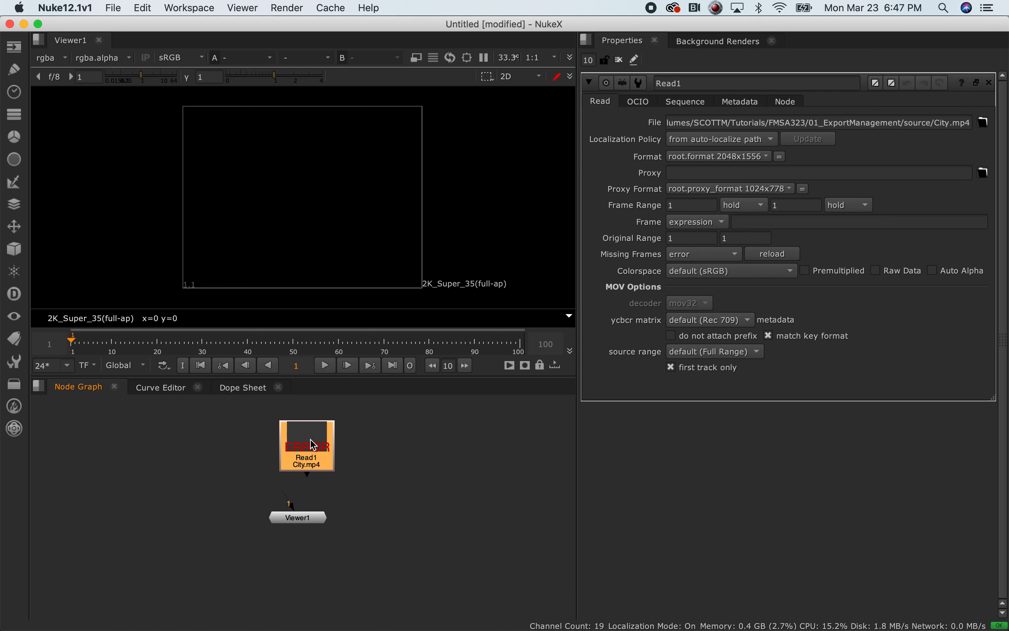
Try to view the City.mp4 Read node through Viewer1, and delete the node.
{"action": "key", "text": "1"}
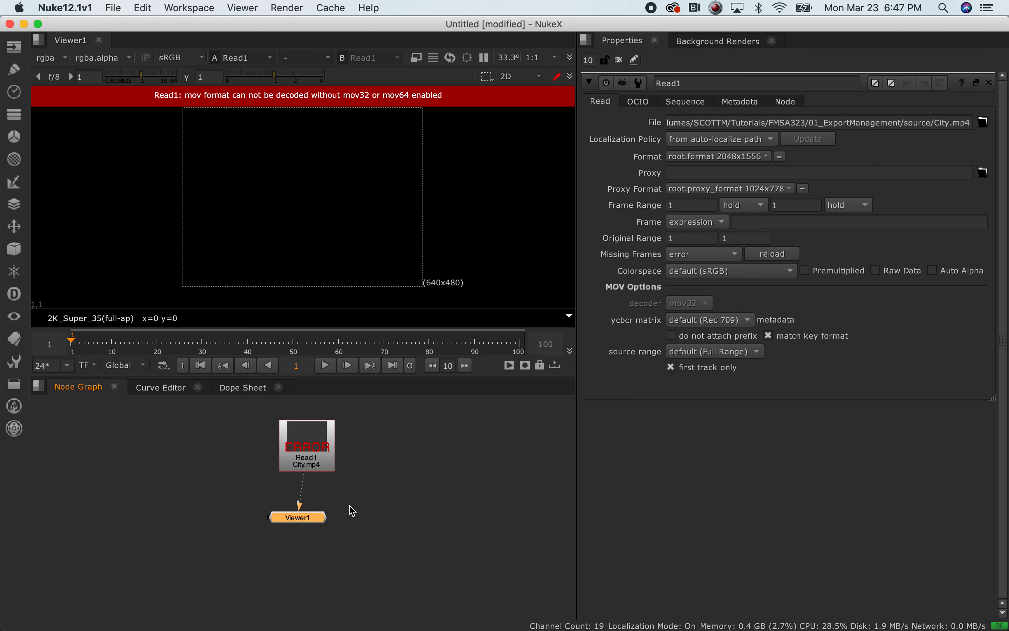
{"action": "mouse_move", "coordinate": [317, 461]}
{"action": "left_mouse_down"}
{"action": "mouse_move", "coordinate": [298, 471]}
{"action": "mouse_move", "coordinate": [353, 465]}
{"action": "mouse_move", "coordinate": [301, 471]}
{"action": "mouse_move", "coordinate": [320, 461]}
{"action": "left_mouse_up"}
{"action": "left_click_drag", "start_coordinate": [326, 403], "coordinate": [191, 505]}
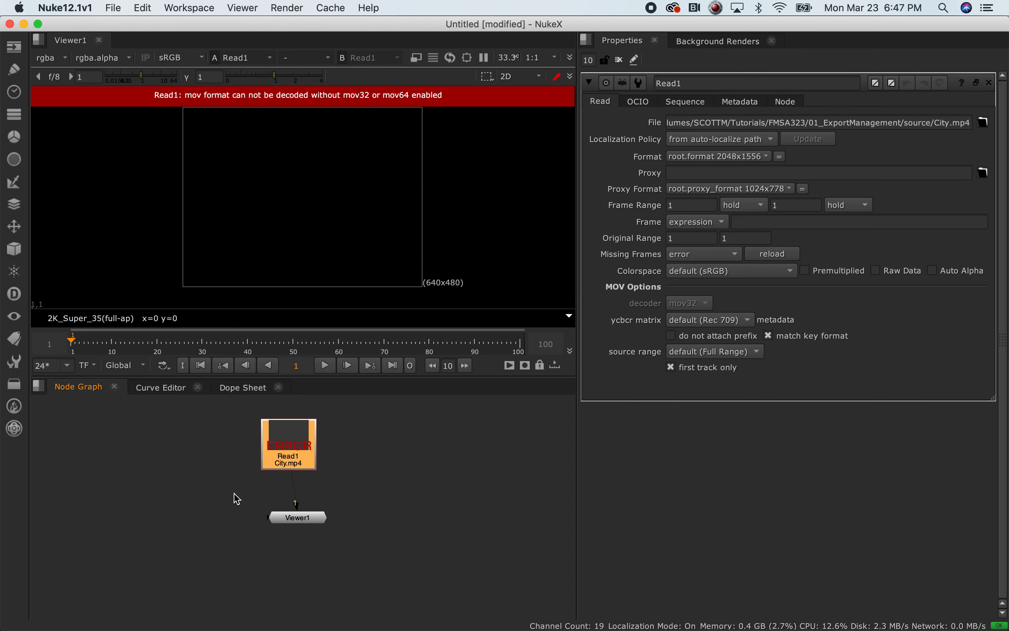
{"action": "key", "text": "Delete"}
{"action": "left_click", "coordinate": [338, 467]}
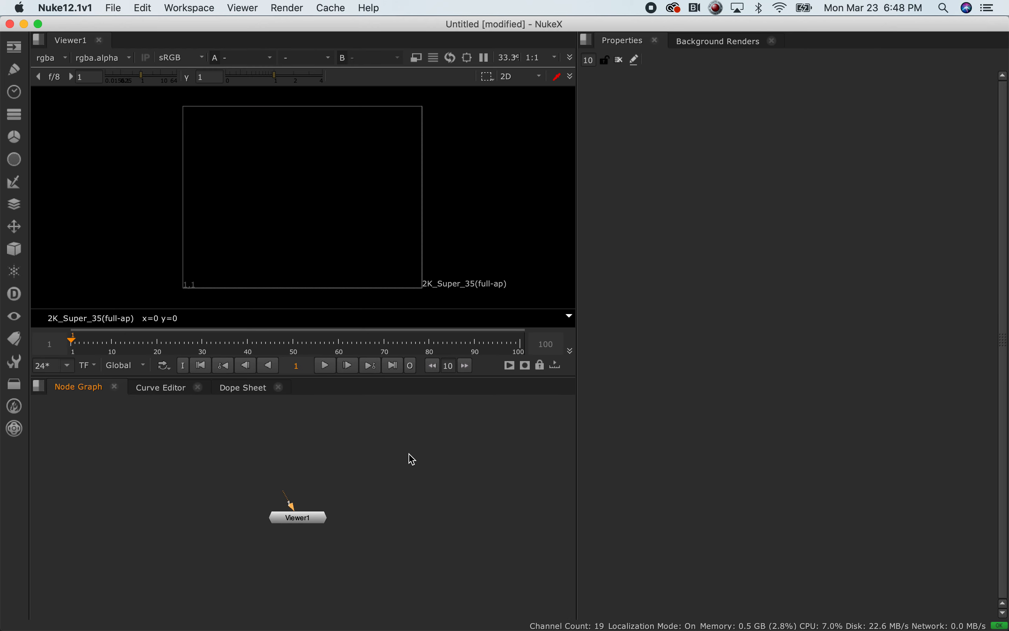
Switch to Premiere Pro and import City.mp4 from the source folder into the EM_v01_r01 project.
{"action": "mouse_move", "coordinate": [79, 615]}
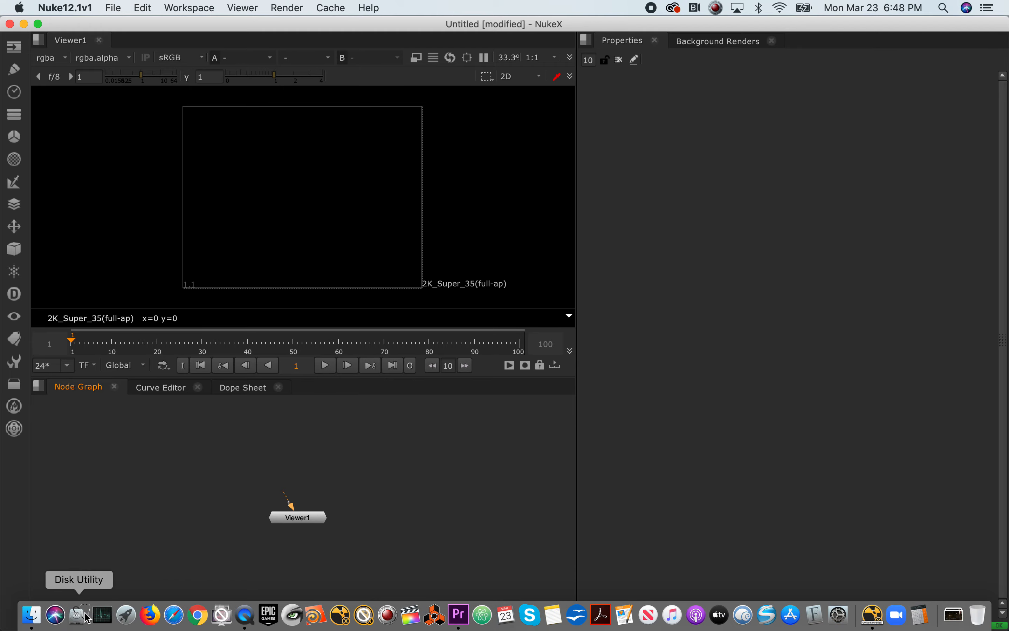
{"action": "left_click", "coordinate": [32, 617]}
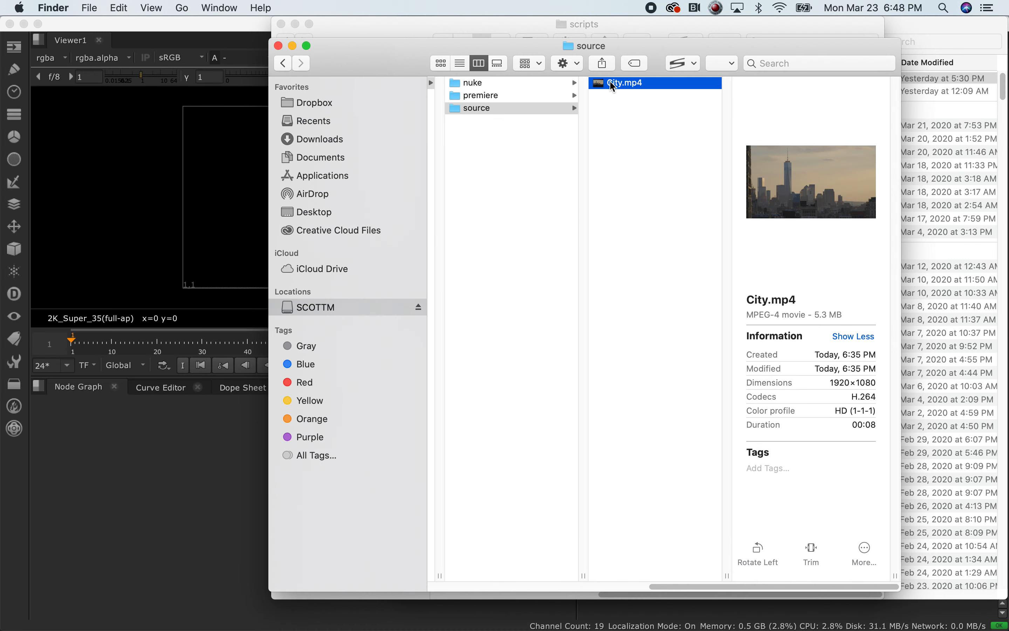
{"action": "mouse_move", "coordinate": [389, 623]}
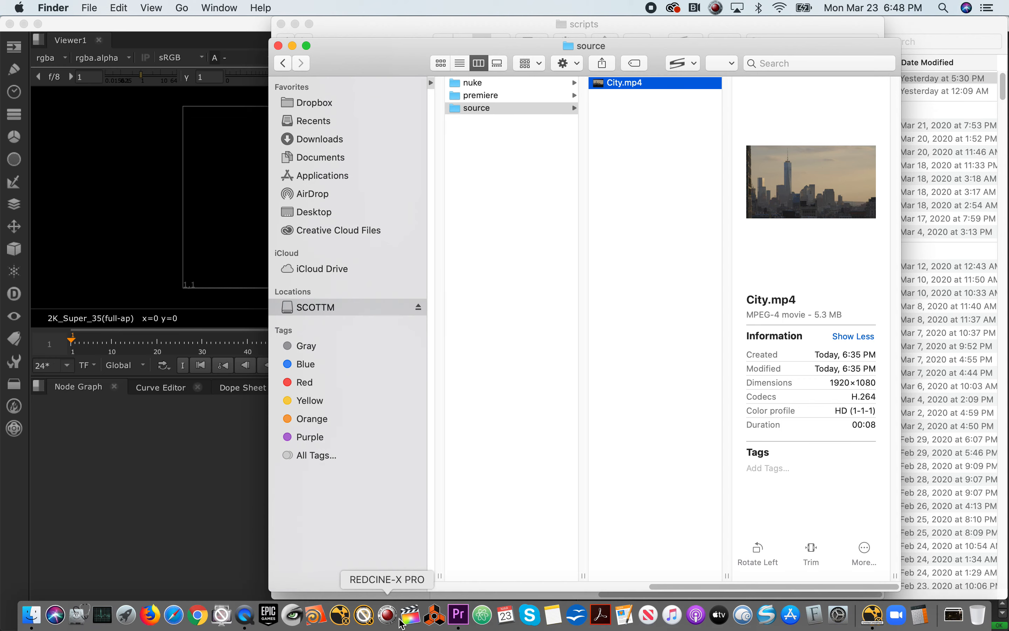
{"action": "left_click", "coordinate": [458, 616]}
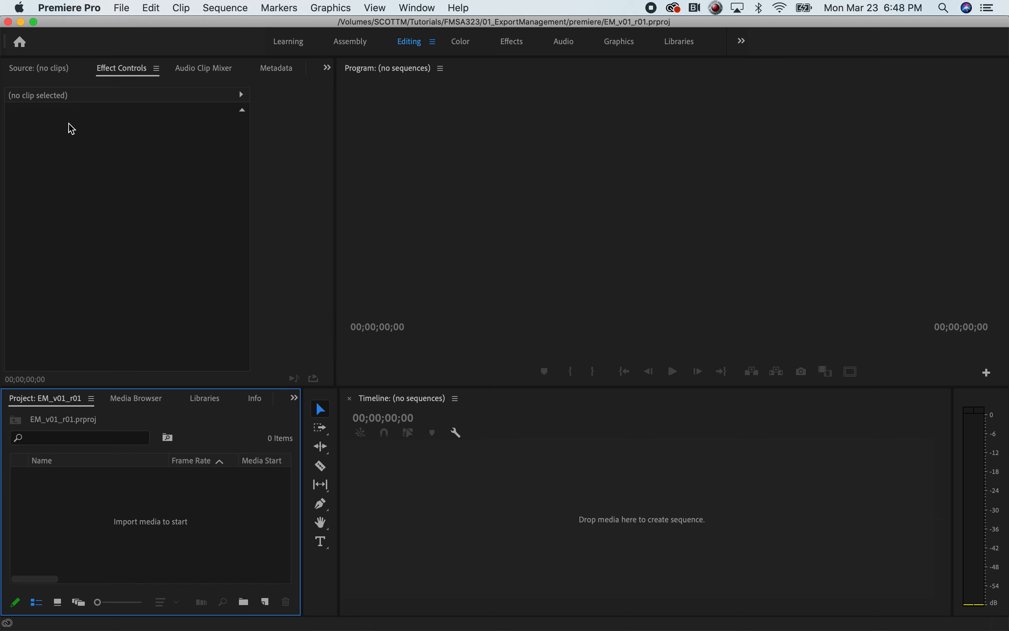
{"action": "left_click", "coordinate": [125, 9]}
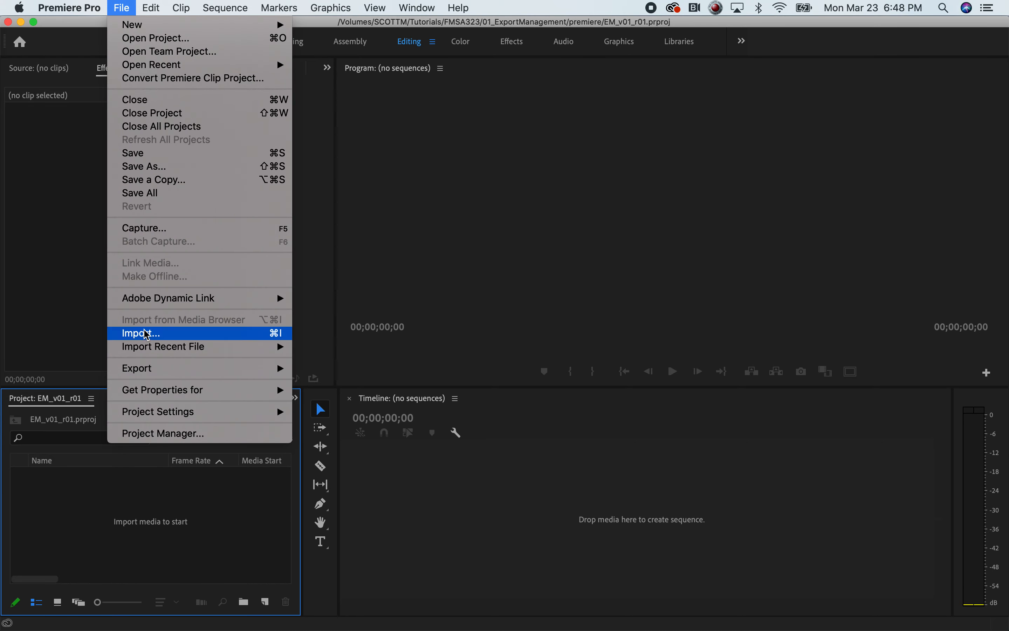
{"action": "left_click", "coordinate": [153, 333]}
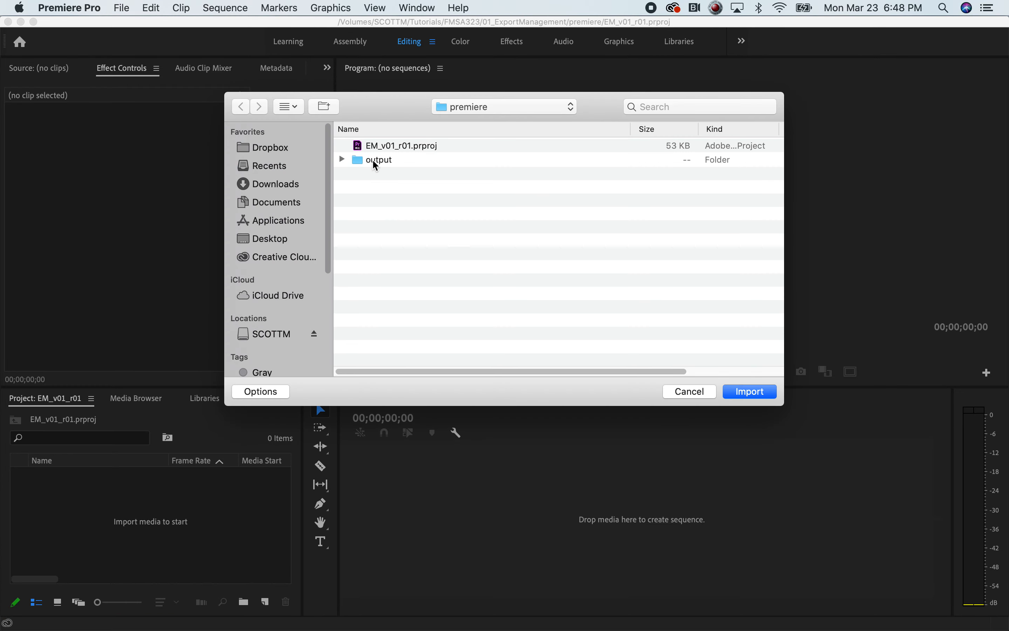
{"action": "left_click", "coordinate": [520, 107]}
{"action": "left_click", "coordinate": [517, 118]}
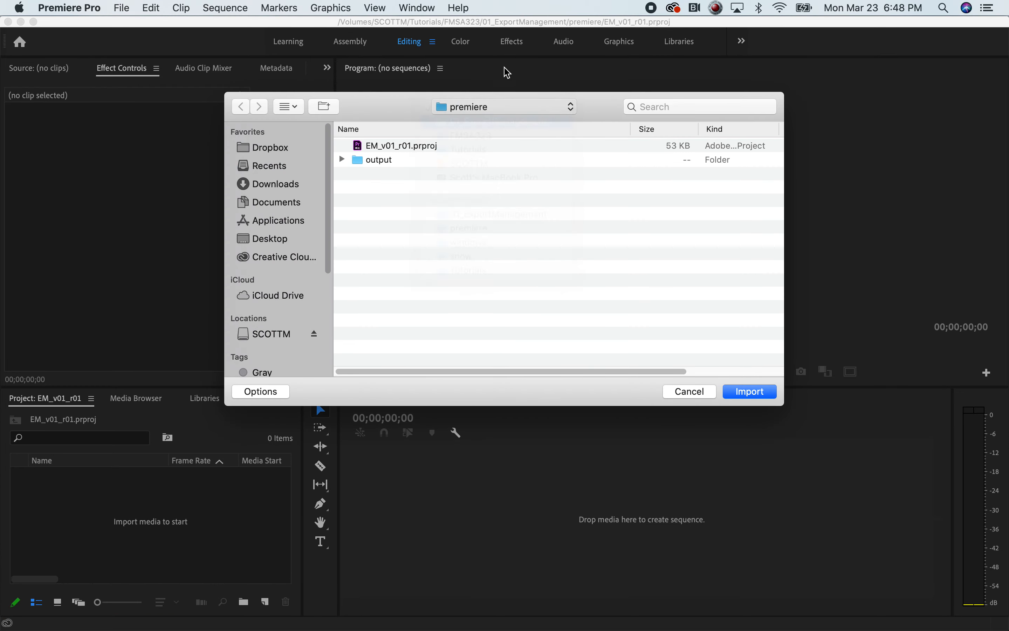
{"action": "double_click", "coordinate": [364, 172]}
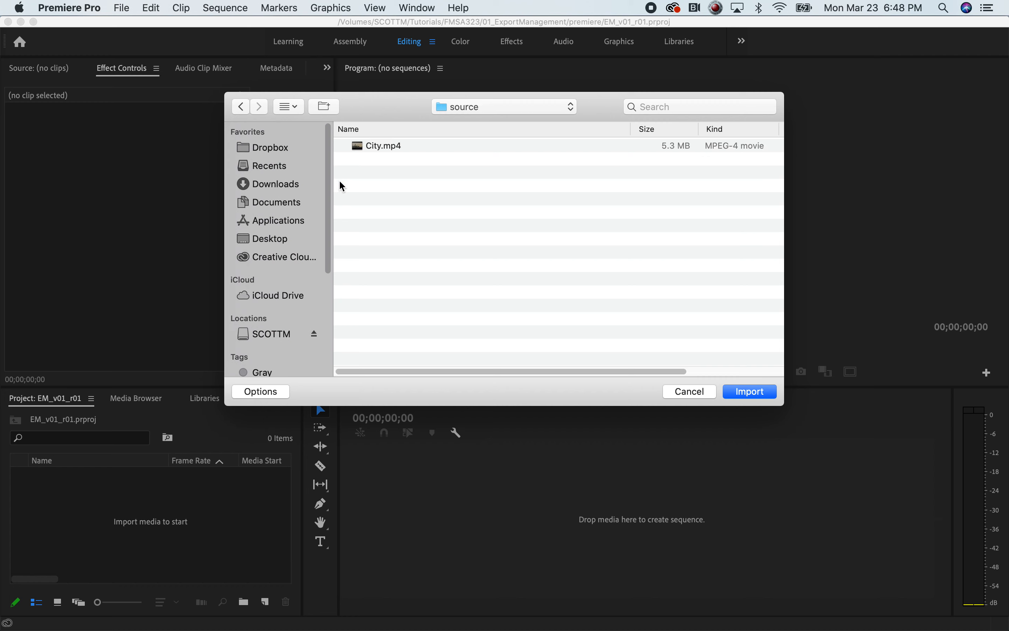
{"action": "left_click", "coordinate": [390, 146]}
{"action": "left_click", "coordinate": [750, 392]}
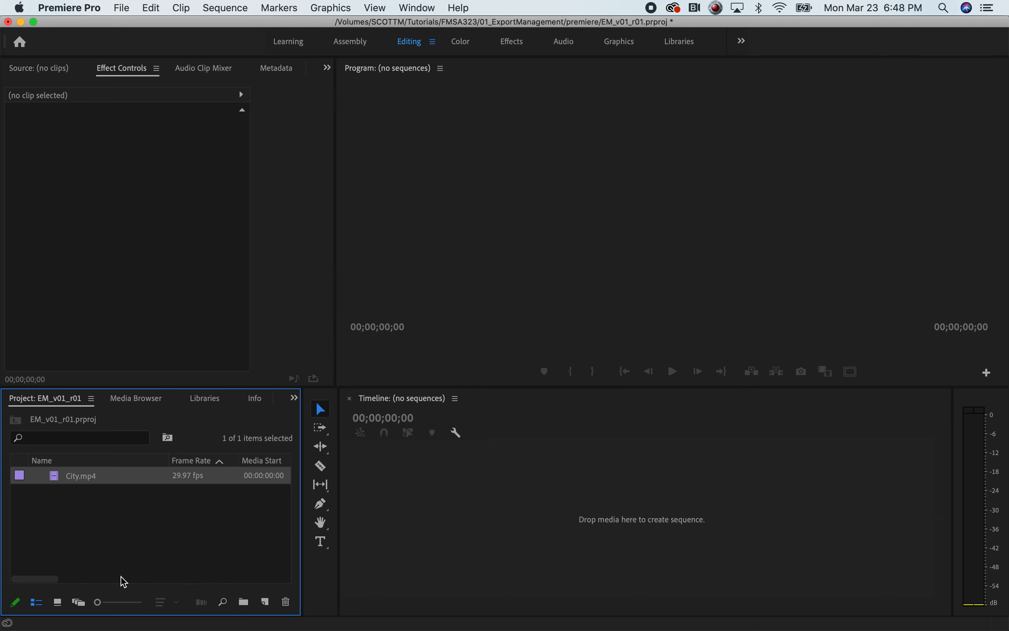
Open City.mp4 in the Source monitor and scrub through its footage.
{"action": "double_click", "coordinate": [55, 476]}
{"action": "left_click", "coordinate": [81, 328]}
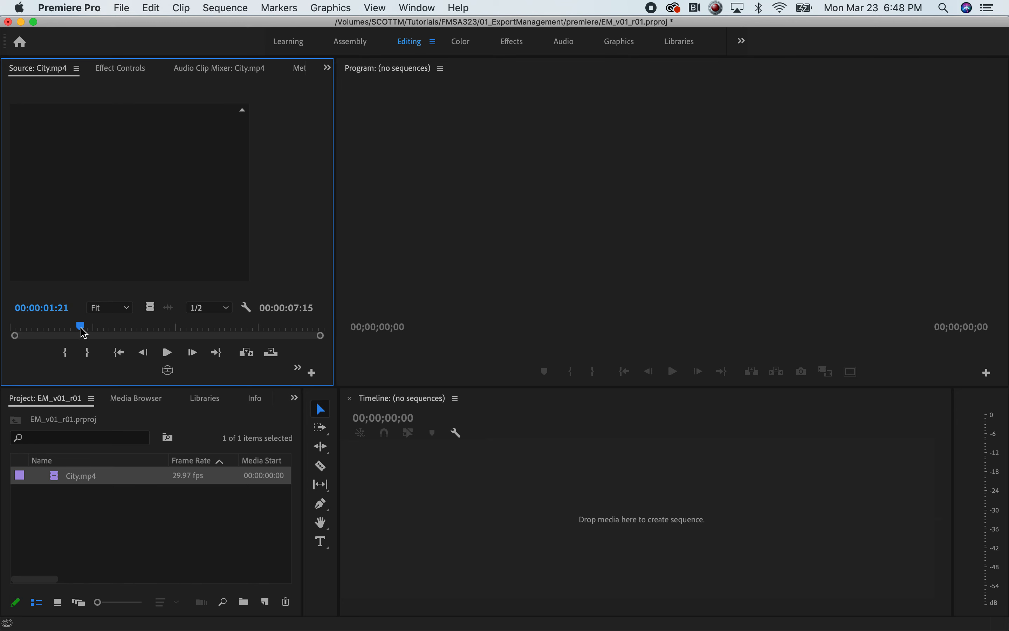
{"action": "left_click", "coordinate": [29, 326]}
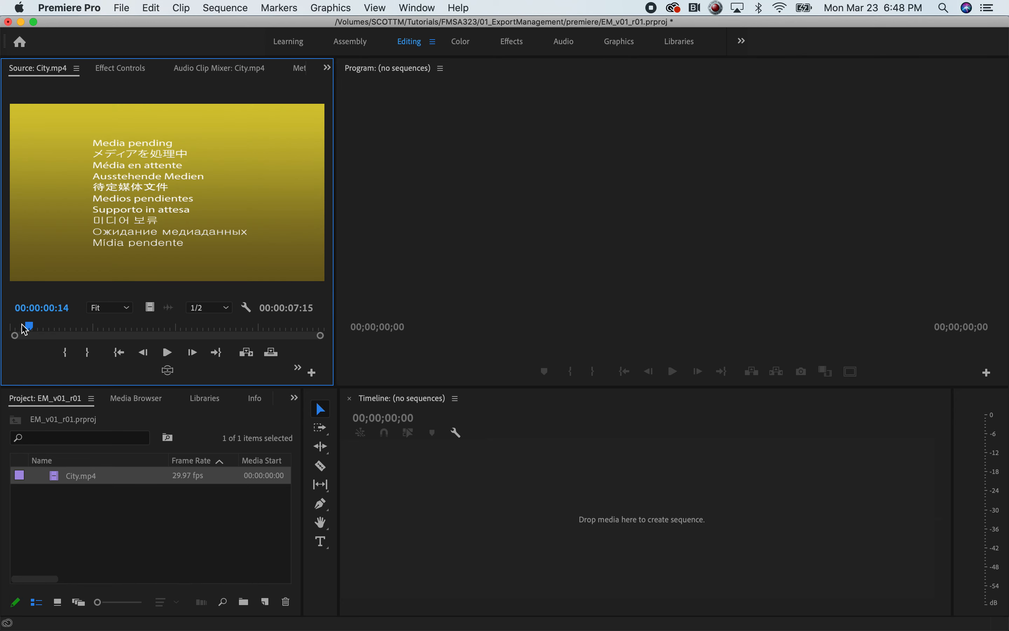
{"action": "left_click_drag", "start_coordinate": [29, 327], "coordinate": [25, 328]}
{"action": "left_click_drag", "start_coordinate": [55, 329], "coordinate": [73, 332]}
{"action": "left_click", "coordinate": [140, 330]}
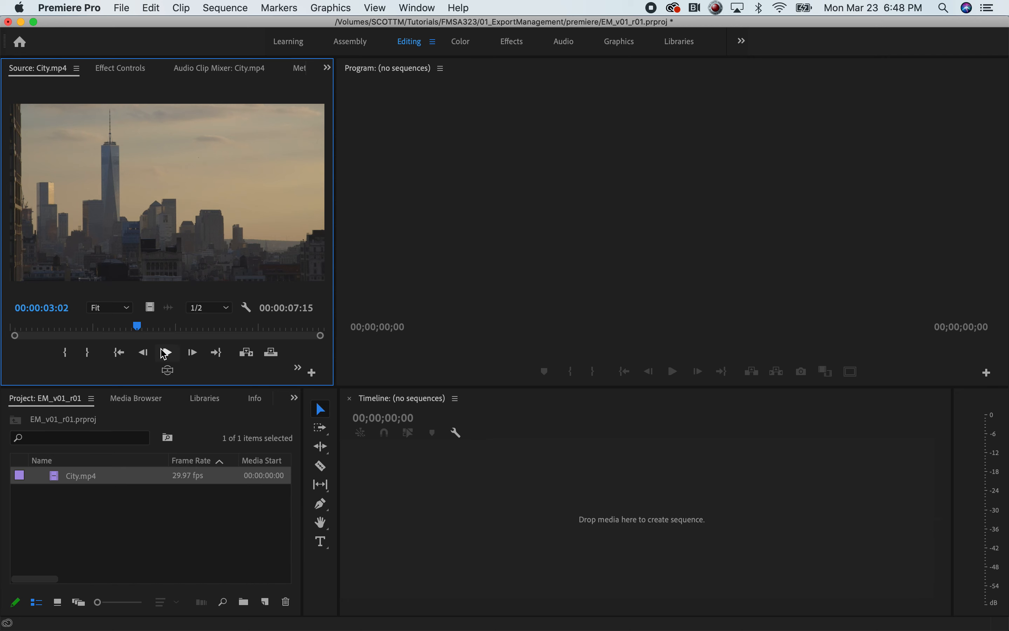
Create a sequence from City.mp4 in the empty timeline and select its clip on track V1.
{"action": "left_click_drag", "start_coordinate": [54, 477], "coordinate": [439, 468]}
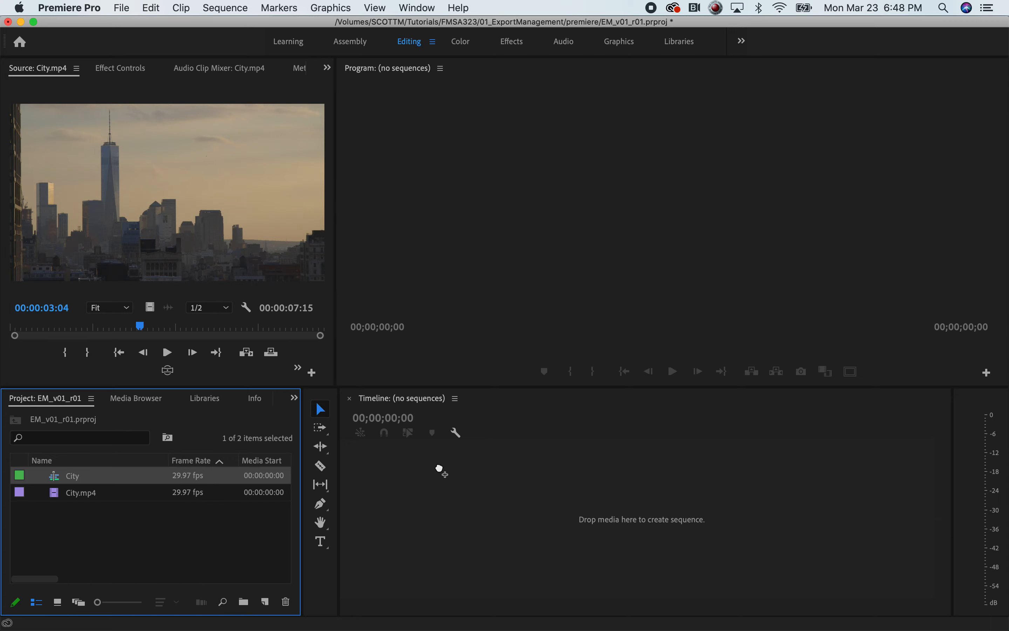
{"action": "left_click", "coordinate": [146, 498]}
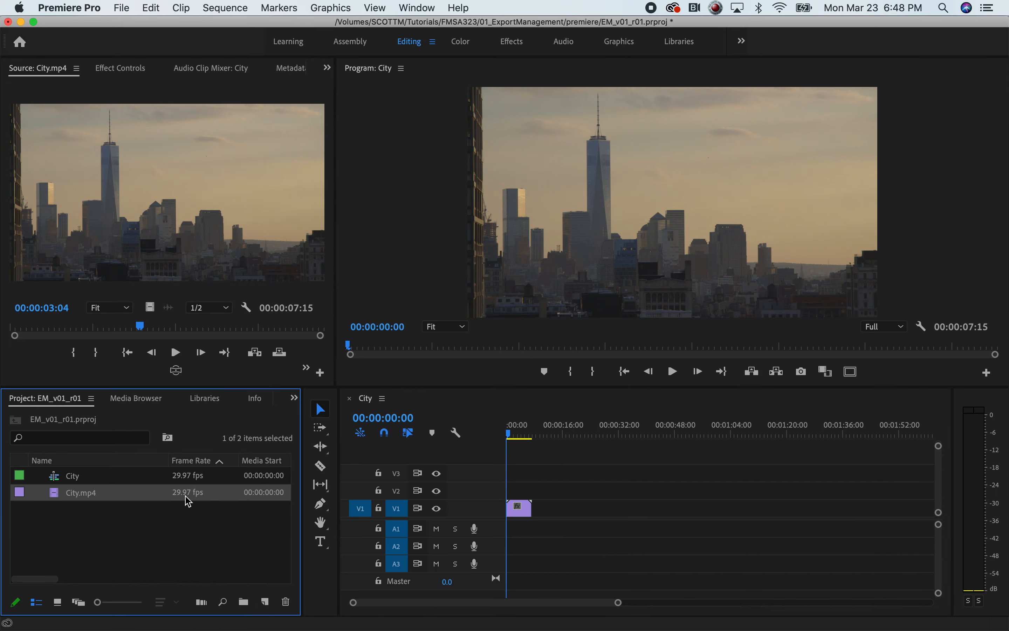
{"action": "left_click", "coordinate": [521, 519]}
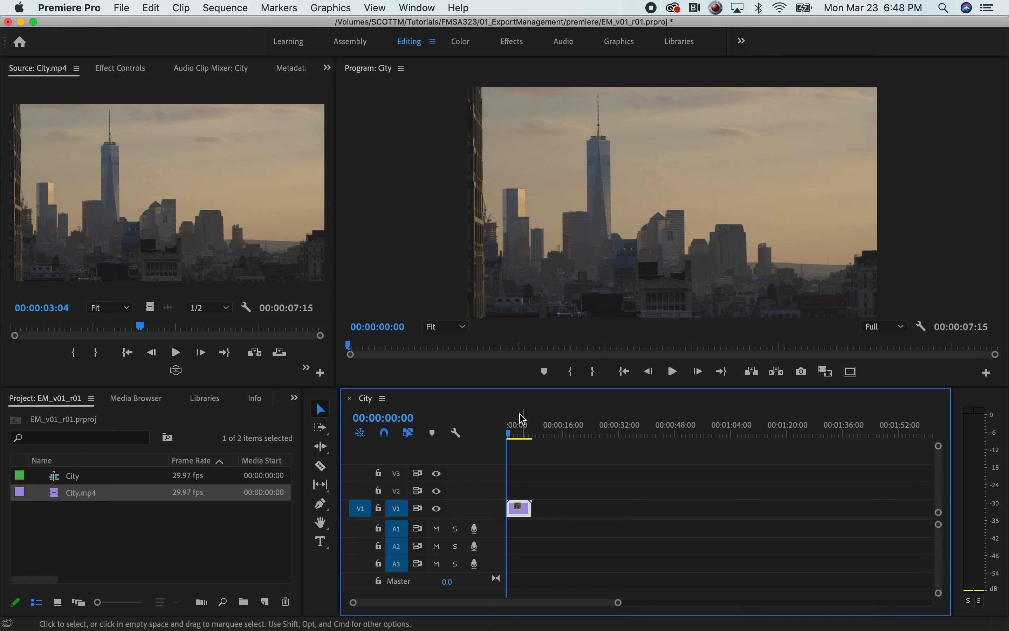
{"action": "left_click_drag", "start_coordinate": [510, 429], "coordinate": [481, 440]}
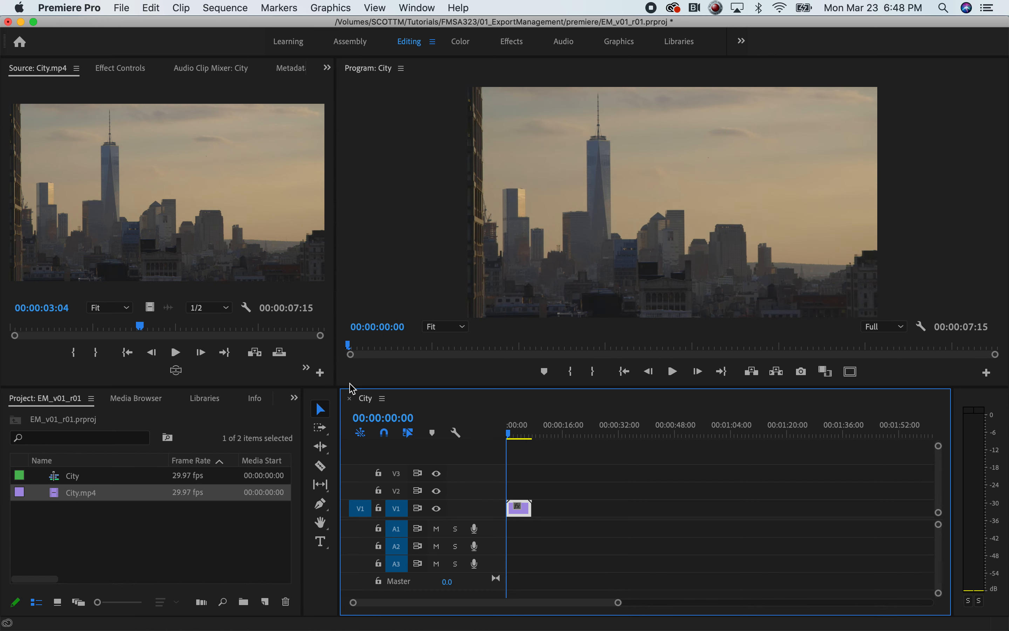
{"action": "left_click", "coordinate": [357, 392]}
{"action": "left_click", "coordinate": [125, 8]}
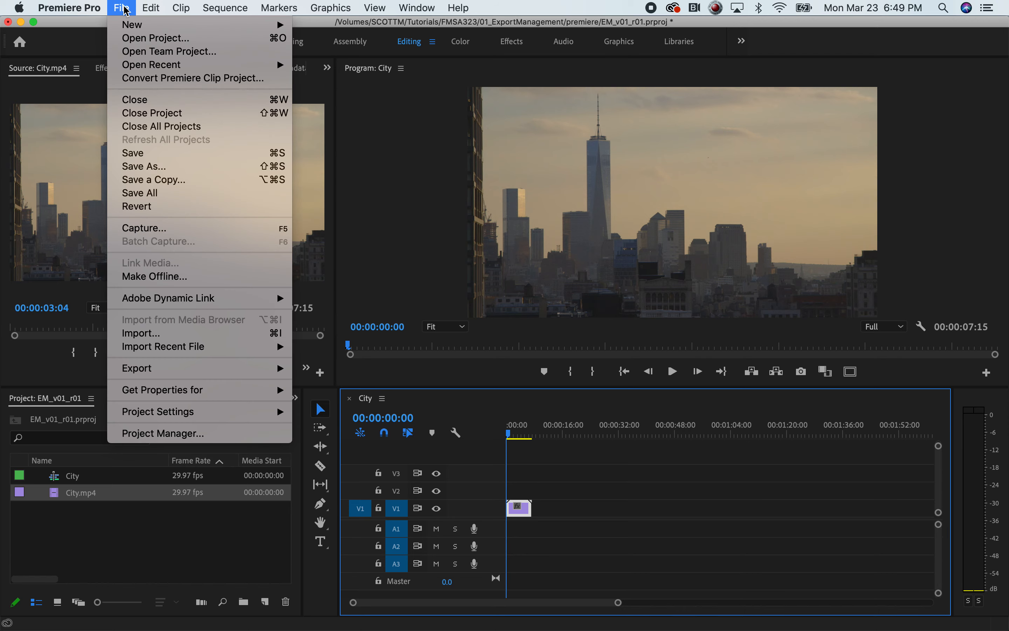
{"action": "mouse_move", "coordinate": [165, 368]}
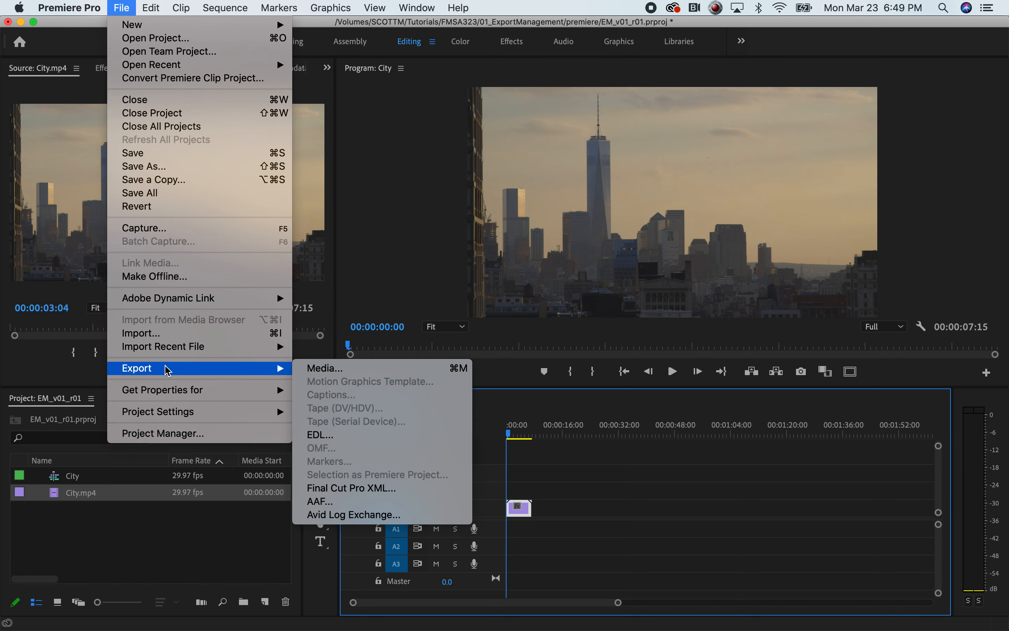
{"action": "left_click", "coordinate": [328, 372]}
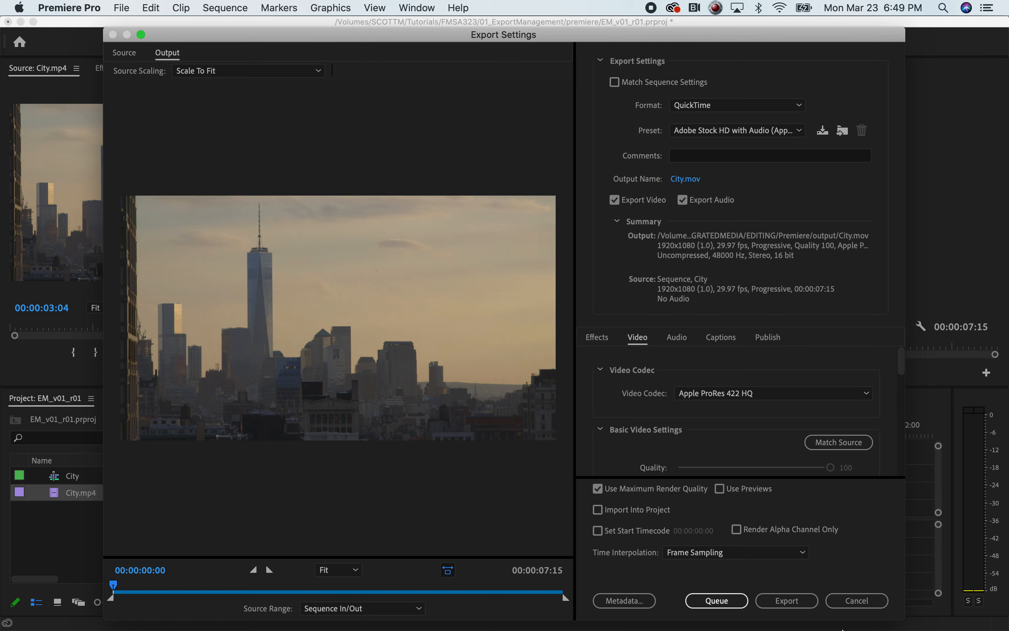
{"action": "left_click", "coordinate": [845, 606]}
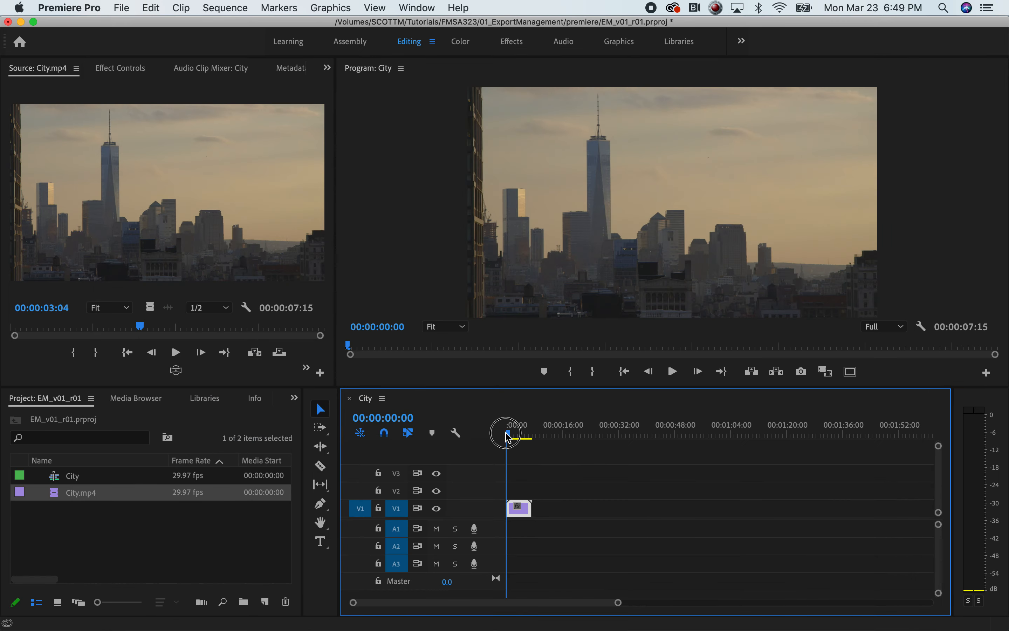
Step seven frames forward through the City sequence and return the playhead to its start.
{"action": "left_click_drag", "start_coordinate": [618, 602], "coordinate": [368, 602]}
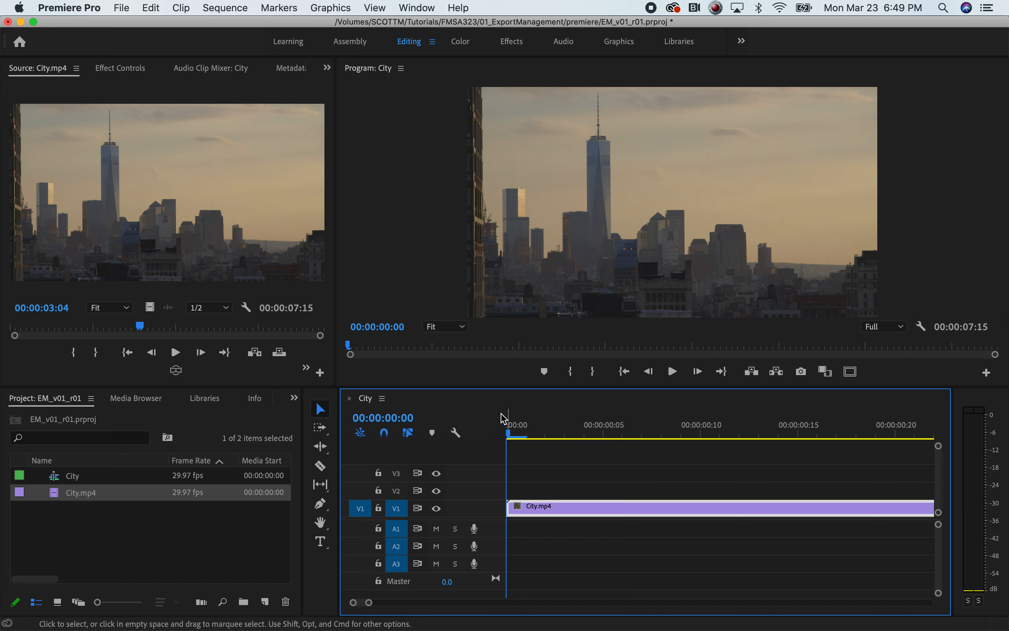
{"action": "key", "text": "Right"}
{"action": "key", "text": "Right"}
{"action": "key", "text": "Right"}
{"action": "key", "text": "Right"}
{"action": "key", "text": "Right"}
{"action": "key", "text": "Right"}
{"action": "key", "text": "Right"}
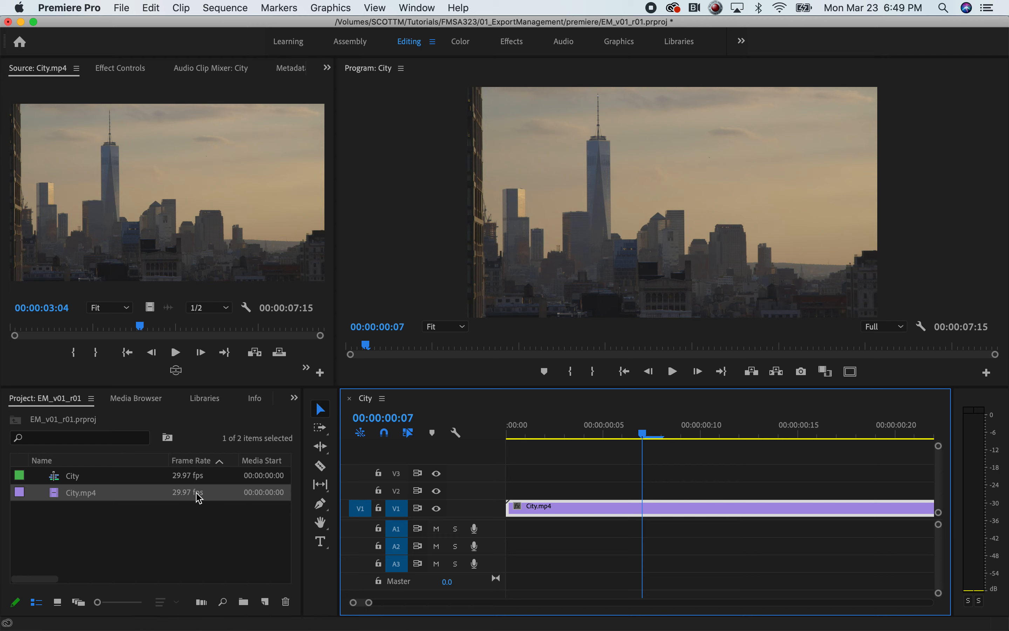
{"action": "left_click_drag", "start_coordinate": [368, 603], "coordinate": [403, 604]}
{"action": "left_click_drag", "start_coordinate": [527, 436], "coordinate": [507, 436]}
{"action": "left_click_drag", "start_coordinate": [403, 603], "coordinate": [477, 603]}
Set up a media export of the City sequence in PNG format with Render at Maximum Depth enabled.
{"action": "left_click", "coordinate": [121, 8]}
{"action": "mouse_move", "coordinate": [137, 355]}
{"action": "left_click", "coordinate": [334, 355]}
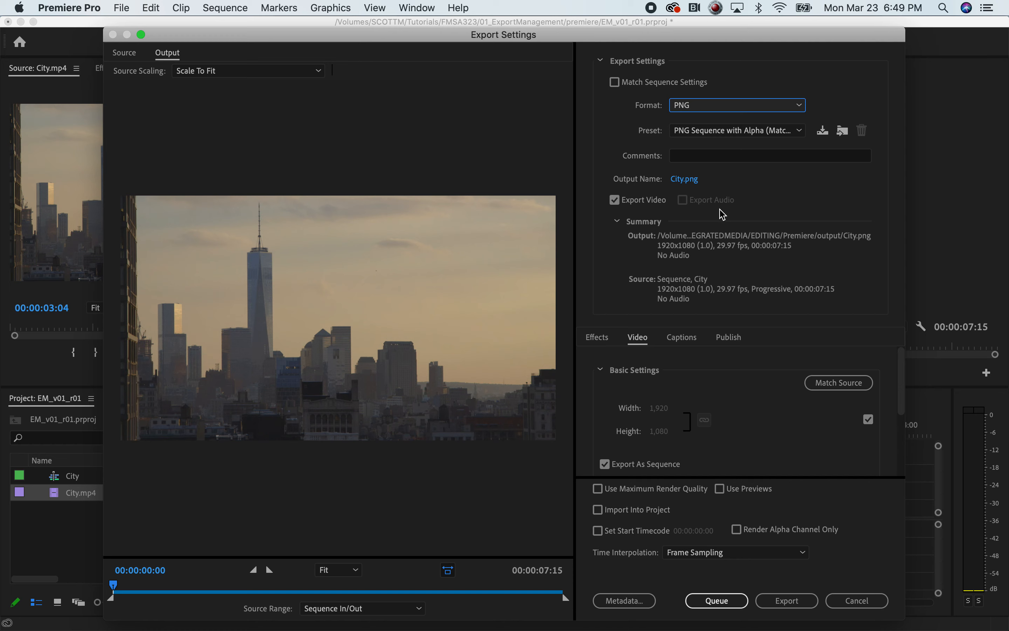
{"action": "left_click_drag", "start_coordinate": [901, 374], "coordinate": [884, 453]}
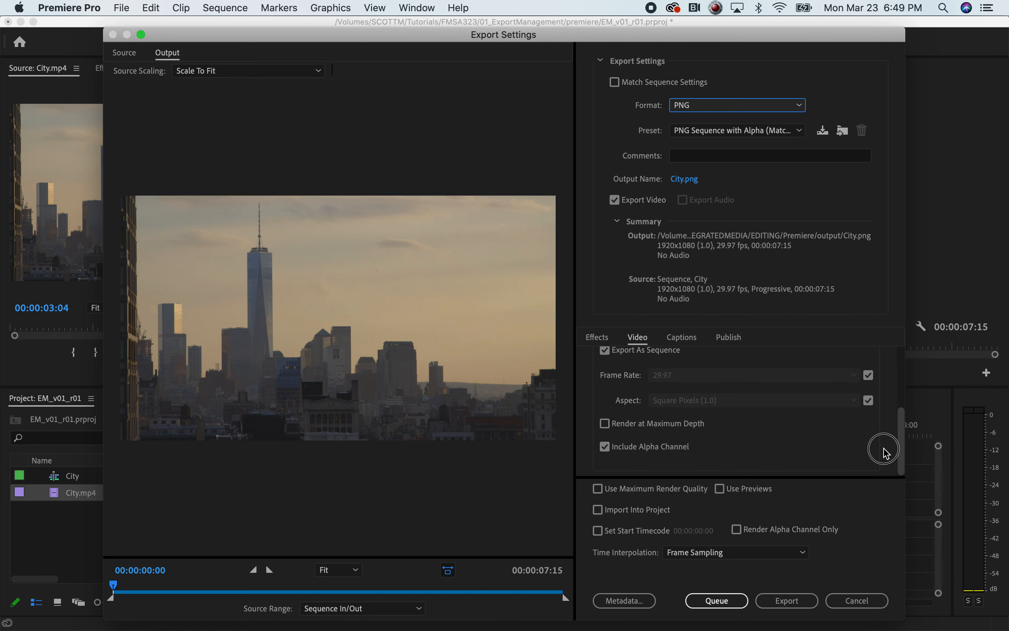
{"action": "left_click", "coordinate": [614, 425]}
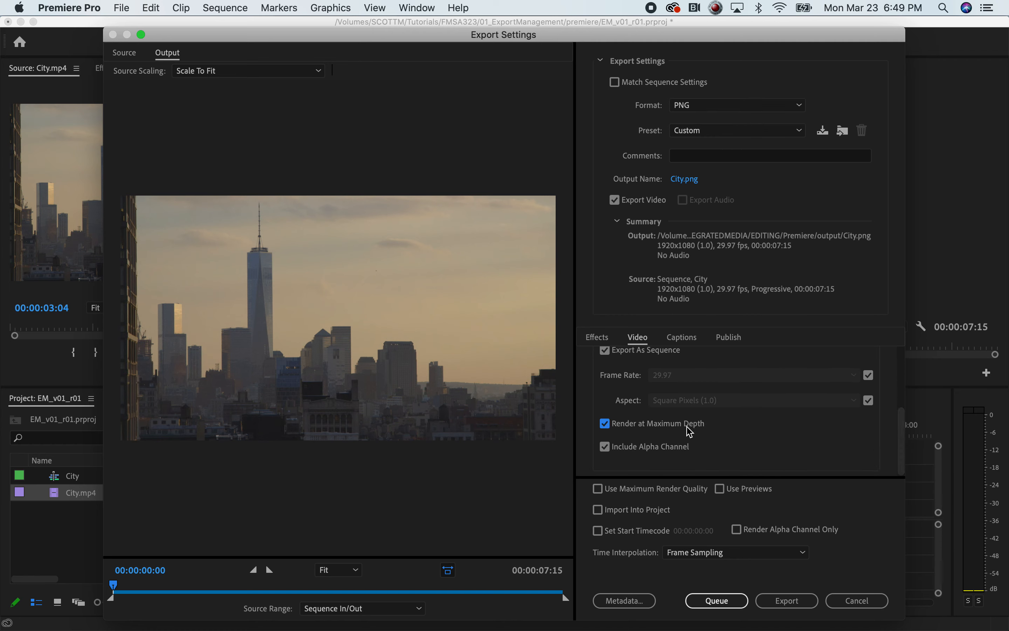
Enable Use Maximum Render Quality and override the source frame rate with 24 fps for the PNG export.
{"action": "left_click", "coordinate": [599, 490]}
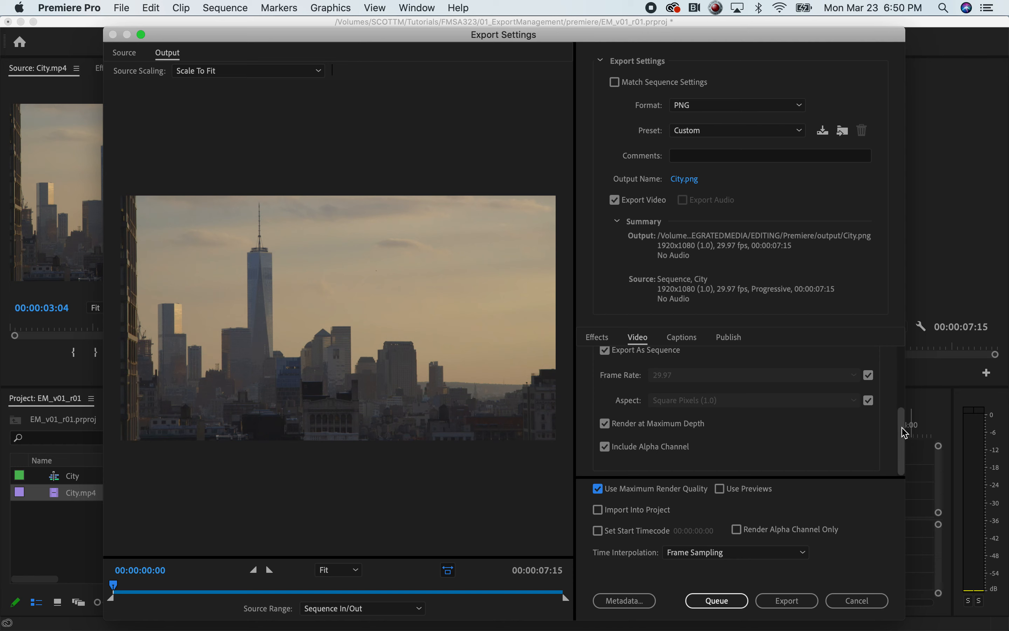
{"action": "scroll", "coordinate": [901, 429], "scroll_direction": "up", "scroll_amount": 2}
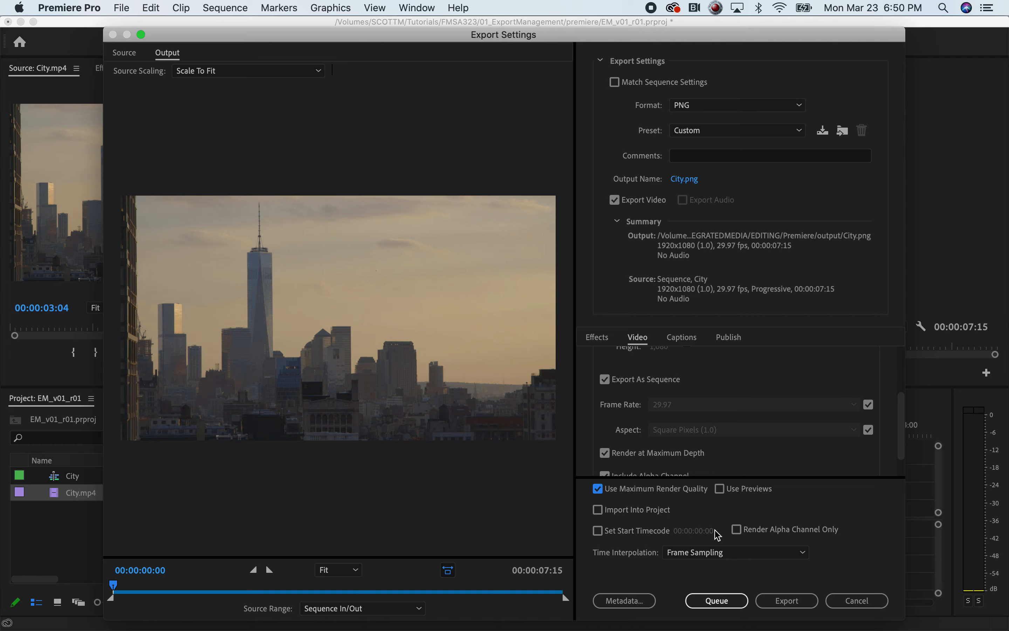
{"action": "left_click", "coordinate": [868, 404]}
{"action": "left_click", "coordinate": [684, 405]}
{"action": "left_click", "coordinate": [663, 380]}
{"action": "left_click", "coordinate": [738, 378]}
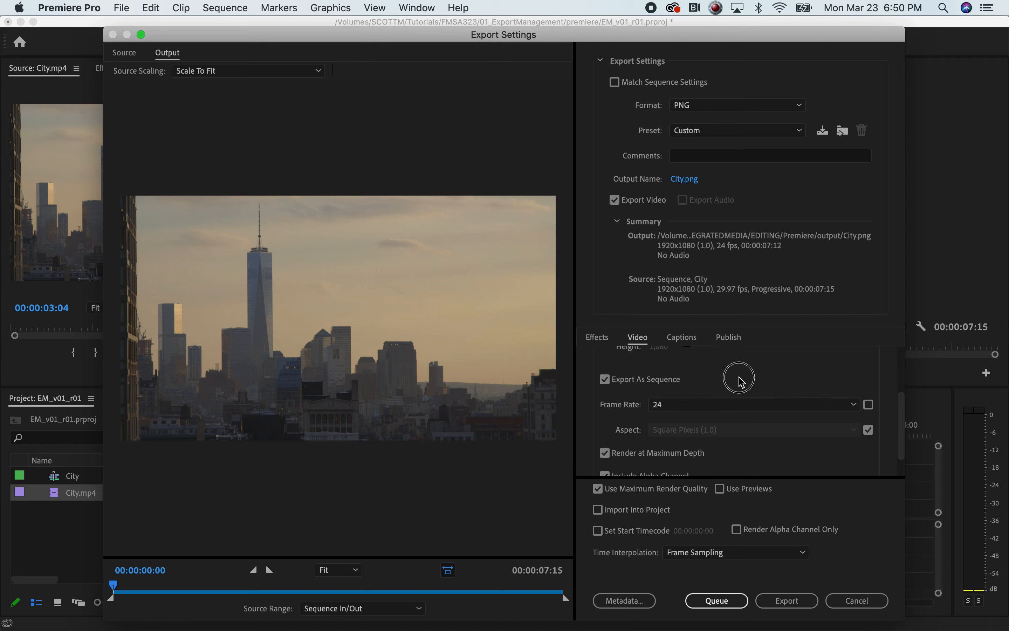
{"action": "left_click_drag", "start_coordinate": [902, 425], "coordinate": [899, 350]}
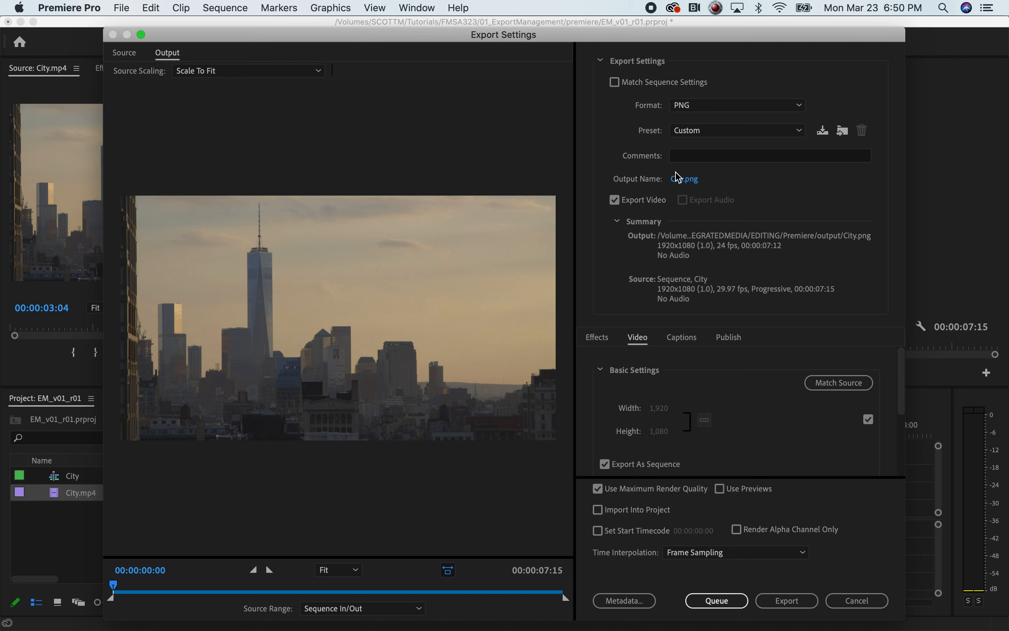
Browse the export's output location to the source folder under Tutorials/FMSA323/01_ExportManagement.
{"action": "left_click", "coordinate": [683, 179]}
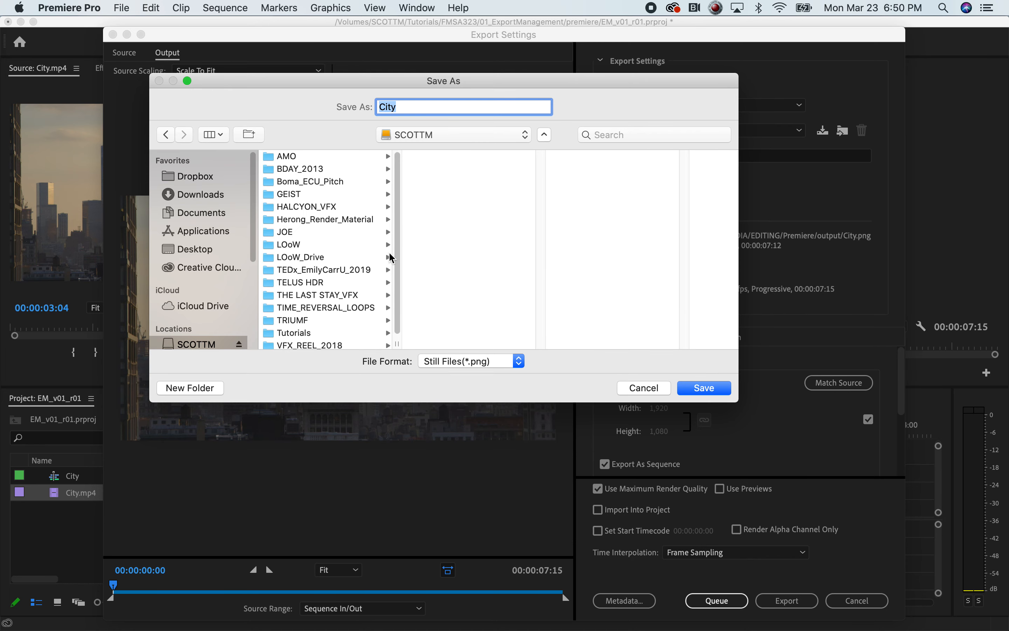
{"action": "scroll", "coordinate": [393, 308], "scroll_direction": "down", "scroll_amount": 1}
{"action": "left_click", "coordinate": [287, 331]}
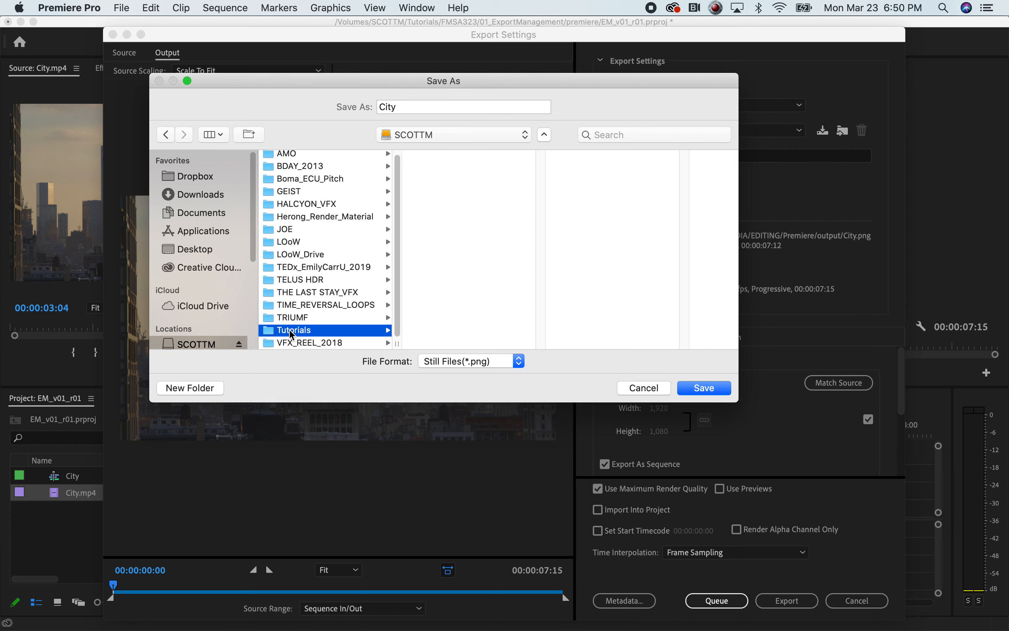
{"action": "left_click", "coordinate": [440, 170]}
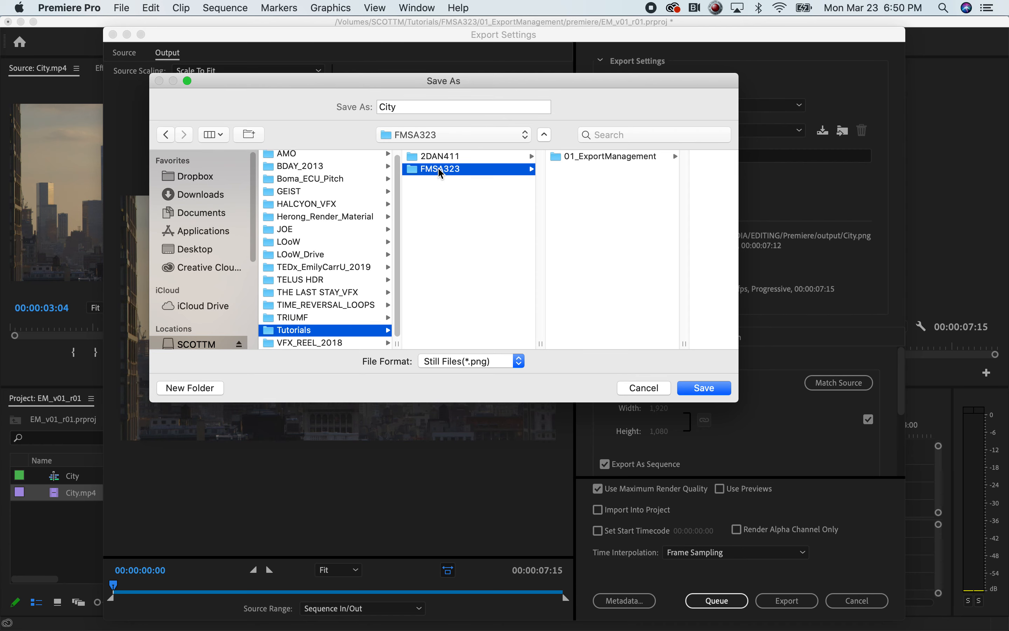
{"action": "left_click", "coordinate": [575, 160]}
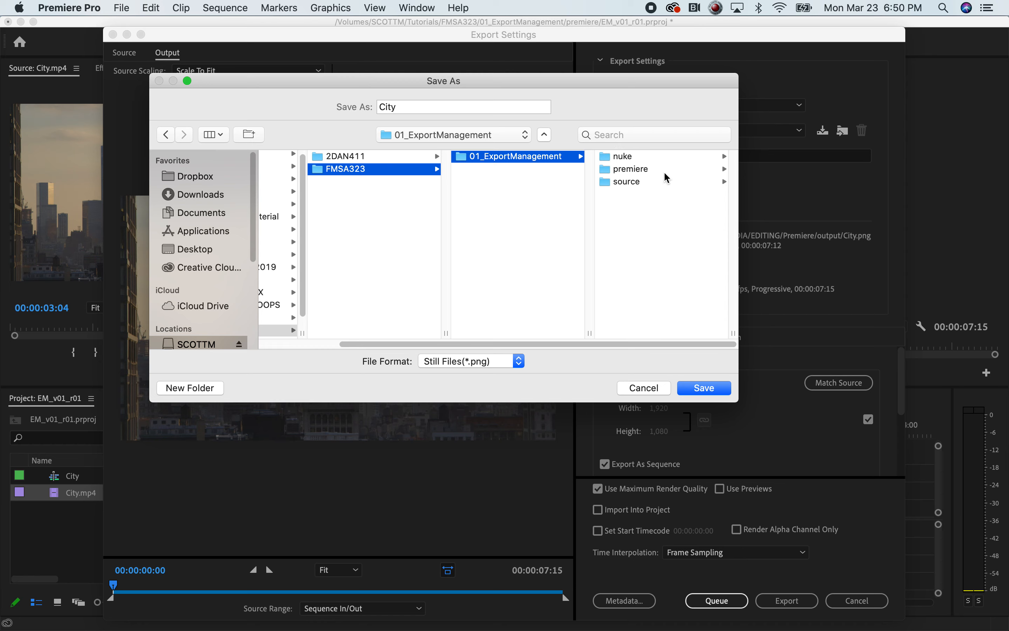
{"action": "left_click", "coordinate": [627, 170]}
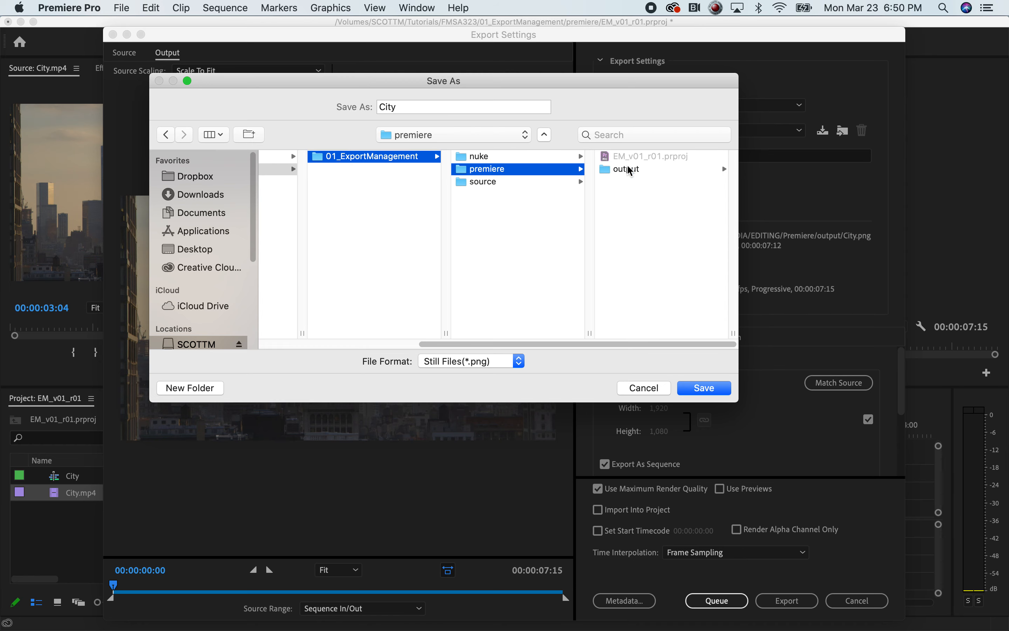
{"action": "left_click", "coordinate": [622, 179]}
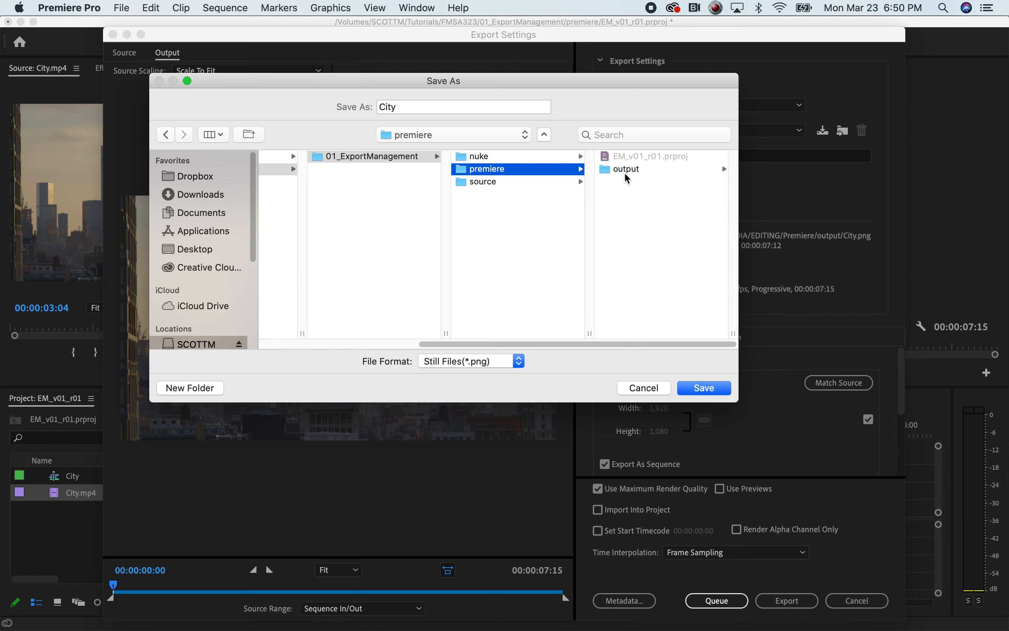
{"action": "left_click", "coordinate": [491, 186]}
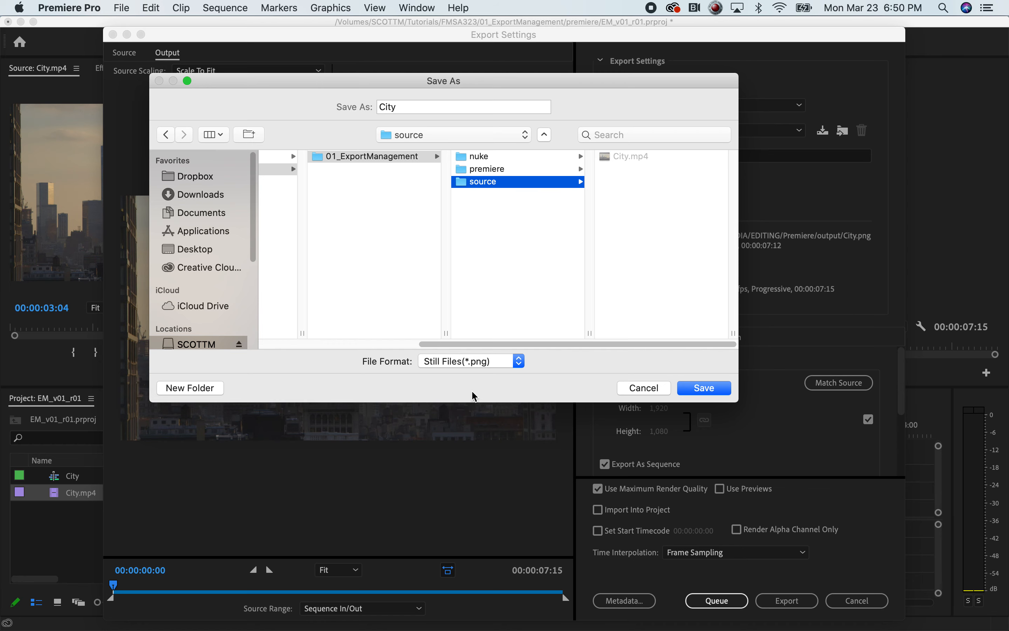
Create a City_PNG_SEQ folder inside source and save the export's output name there as City.00.
{"action": "left_click", "coordinate": [185, 385]}
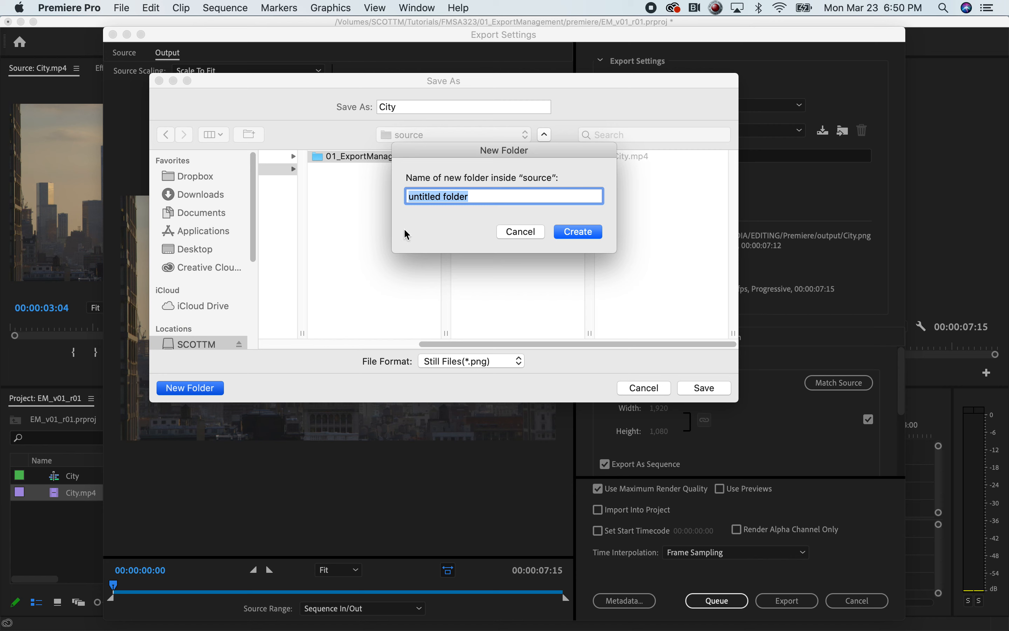
{"action": "type", "text": "C"}
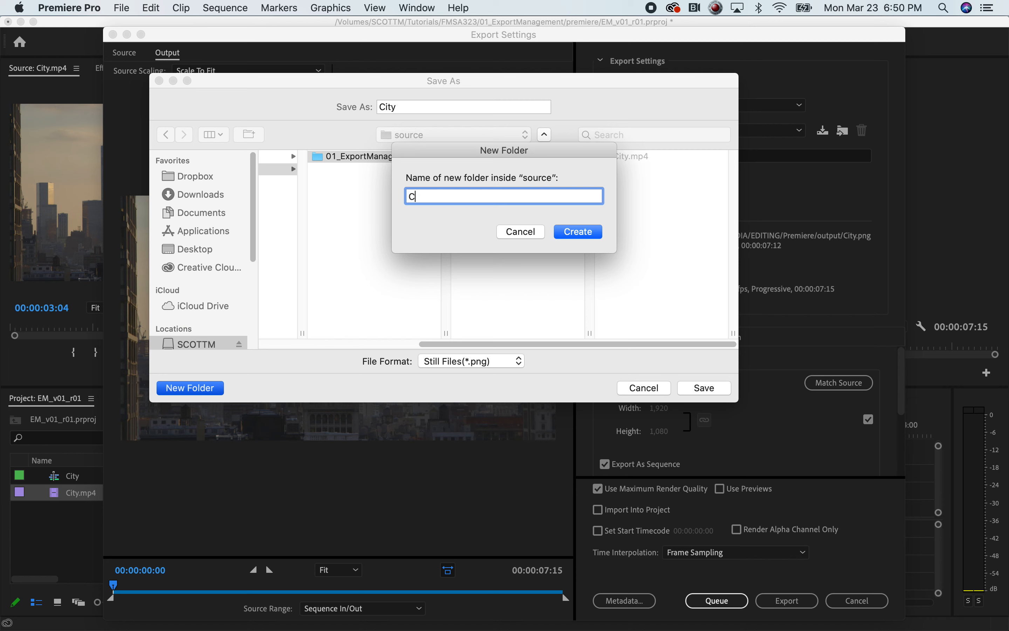
{"action": "type", "text": "ity_PNG_SEQ"}
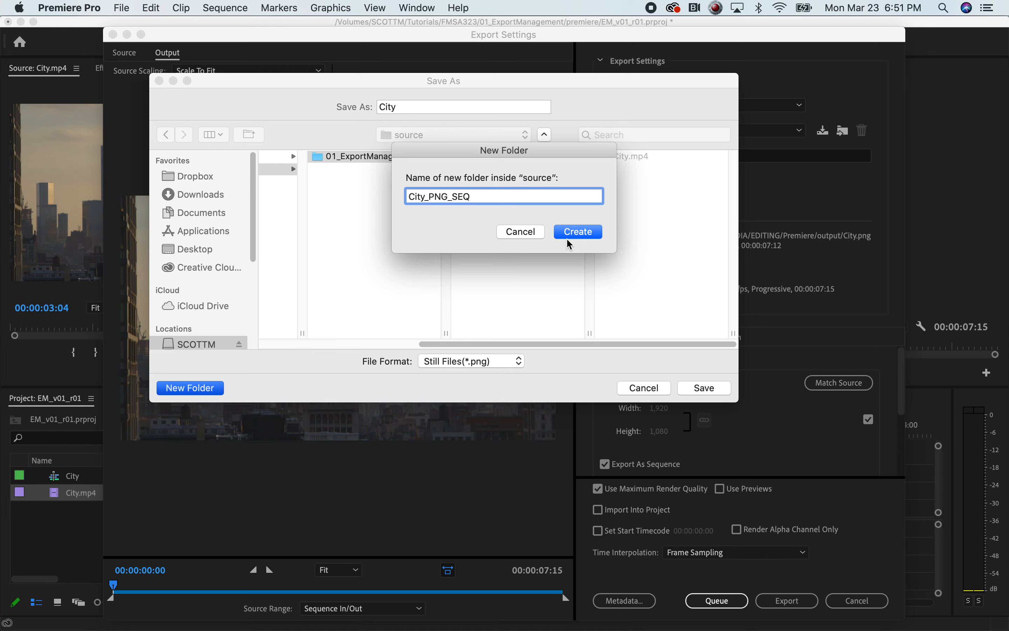
{"action": "left_click", "coordinate": [571, 230]}
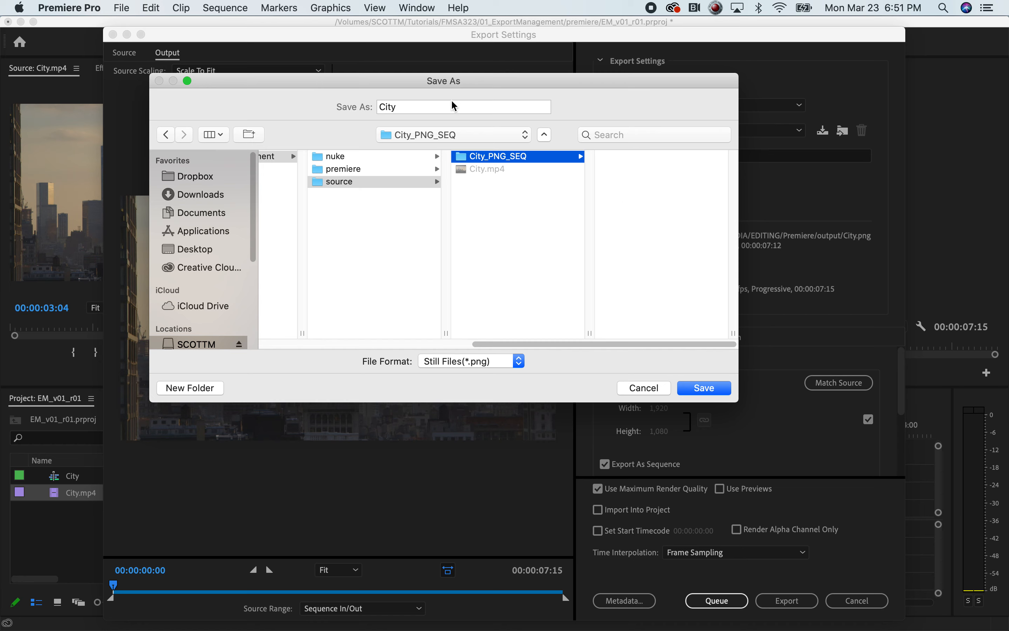
{"action": "left_click", "coordinate": [407, 103]}
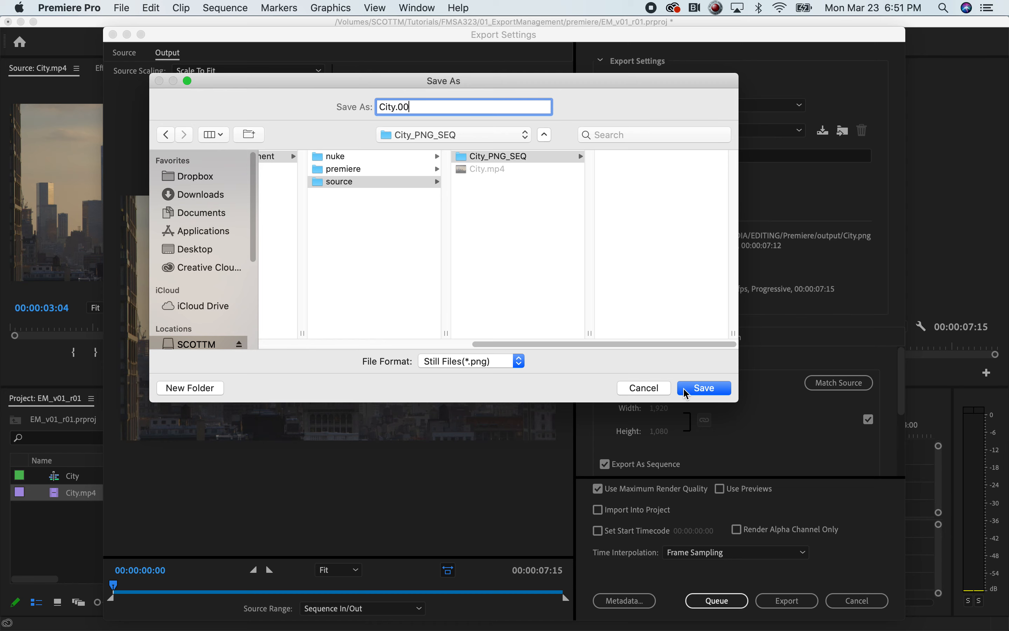
{"action": "left_click", "coordinate": [704, 388]}
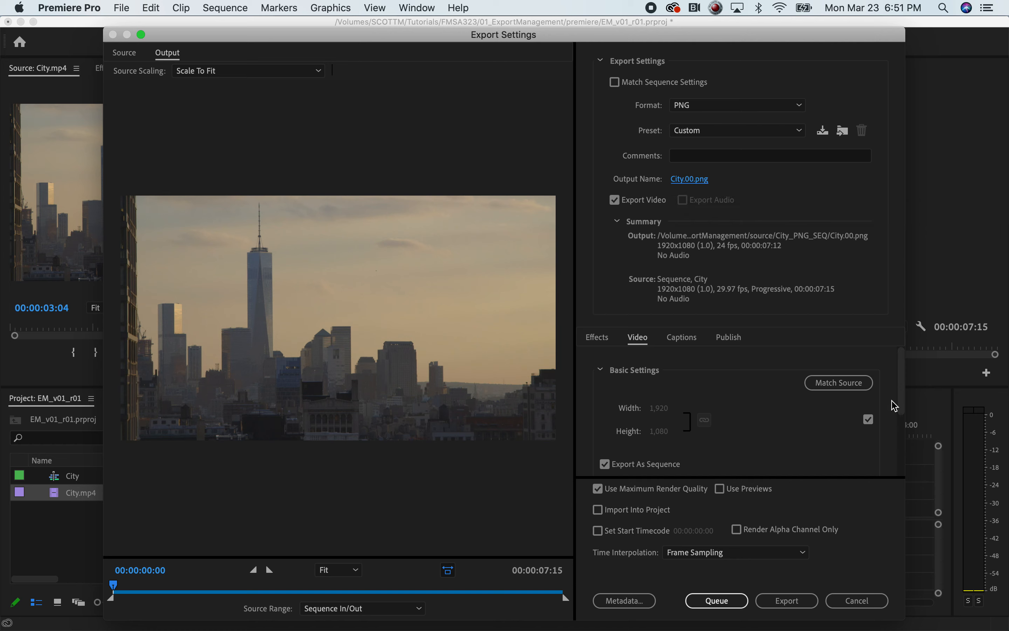
Review the video export settings and start exporting the City sequence as PNG frames.
{"action": "mouse_move", "coordinate": [900, 391]}
{"action": "left_mouse_down"}
{"action": "mouse_move", "coordinate": [901, 413]}
{"action": "mouse_move", "coordinate": [901, 381]}
{"action": "left_mouse_up"}
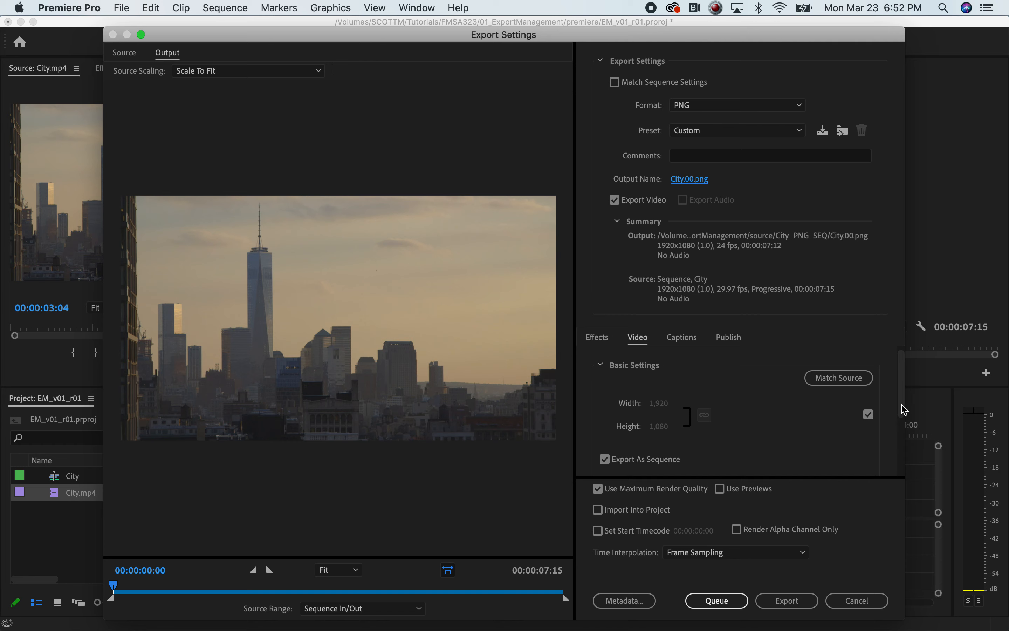
{"action": "left_click_drag", "start_coordinate": [902, 408], "coordinate": [903, 460]}
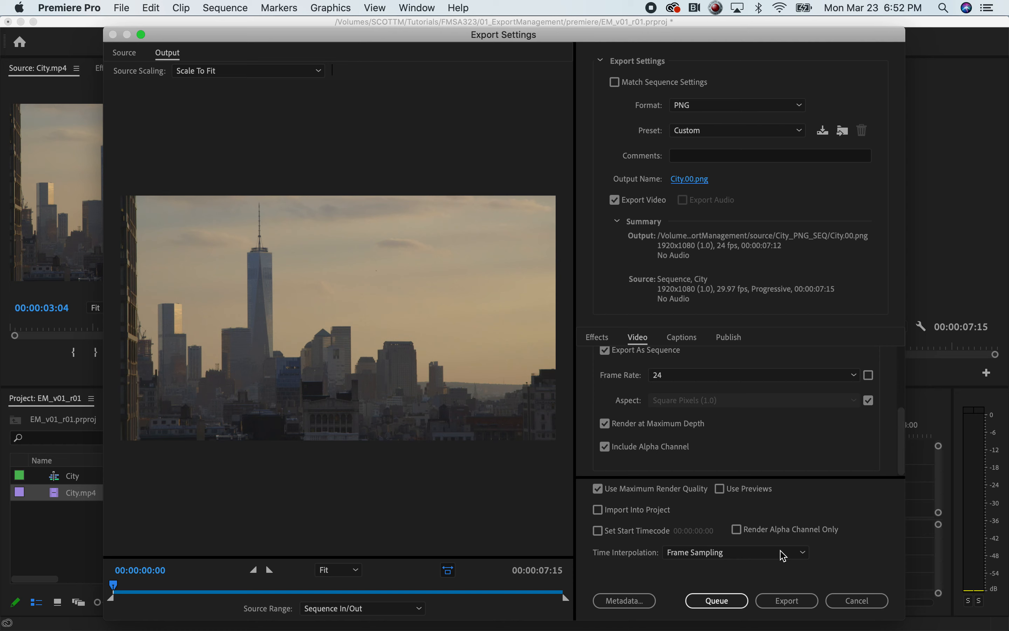
{"action": "left_click_drag", "start_coordinate": [900, 450], "coordinate": [889, 516]}
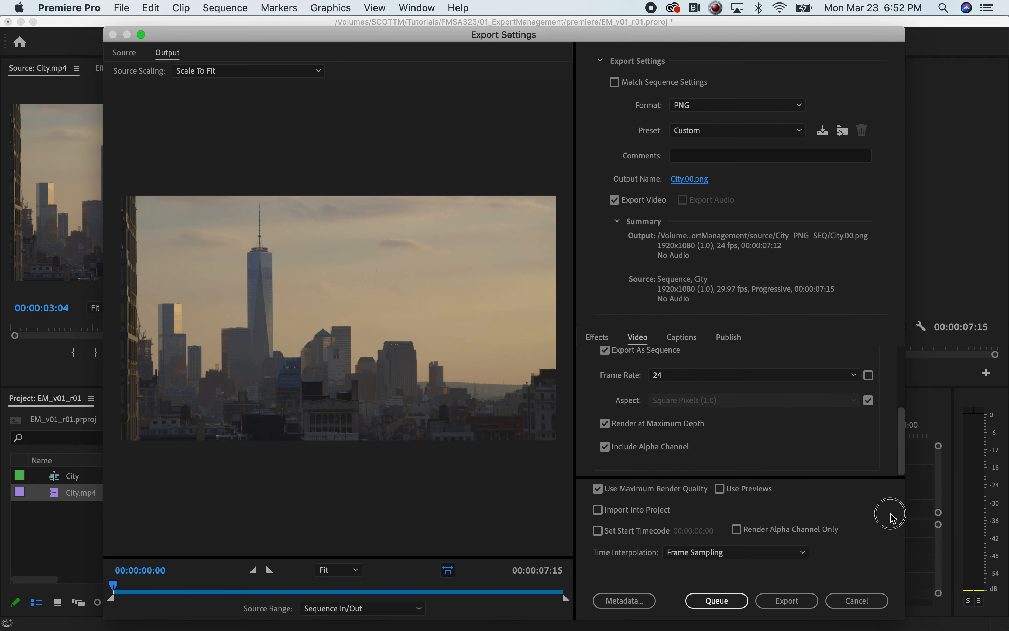
{"action": "left_click", "coordinate": [784, 601]}
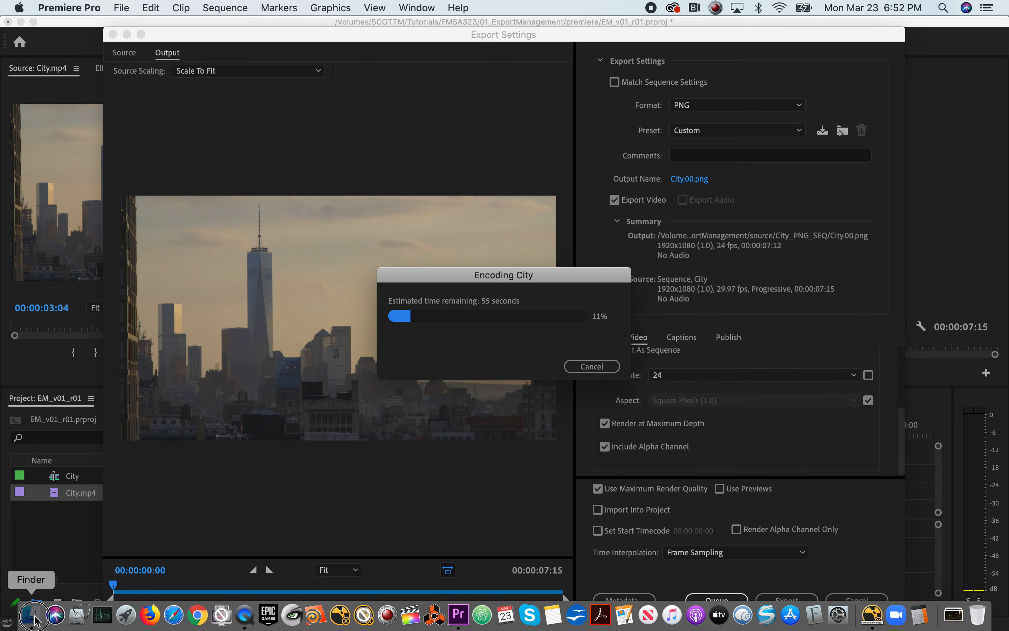
Switch to Finder and examine the numbered PNG frames being written to the City_PNG_SEQ folder.
{"action": "left_click", "coordinate": [28, 617]}
{"action": "left_click", "coordinate": [622, 86]}
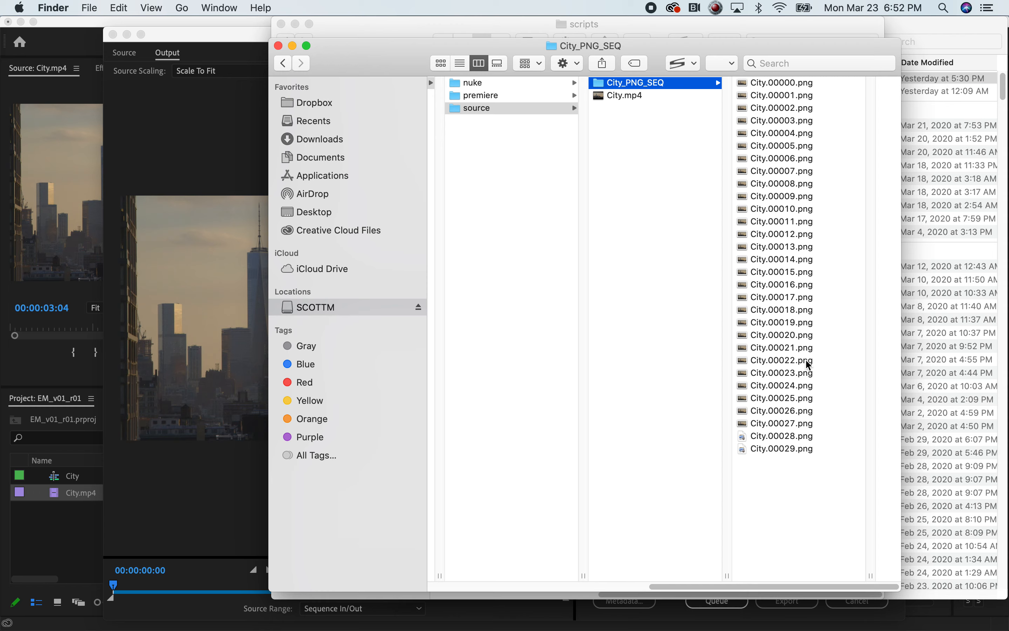
{"action": "left_click_drag", "start_coordinate": [432, 62], "coordinate": [401, 40]}
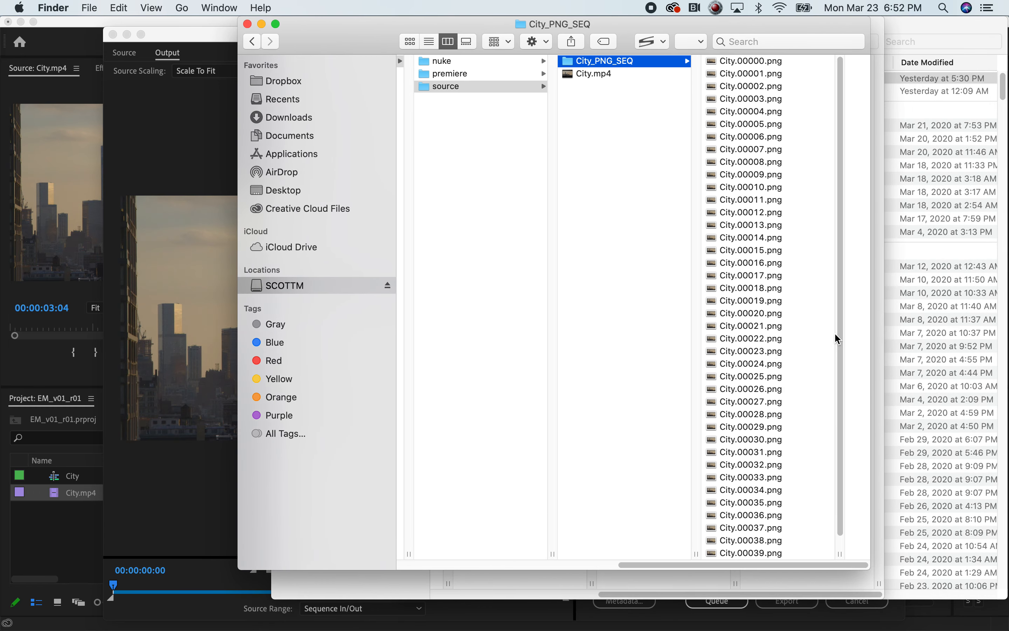
{"action": "scroll", "coordinate": [724, 354], "scroll_direction": "down", "scroll_amount": 3}
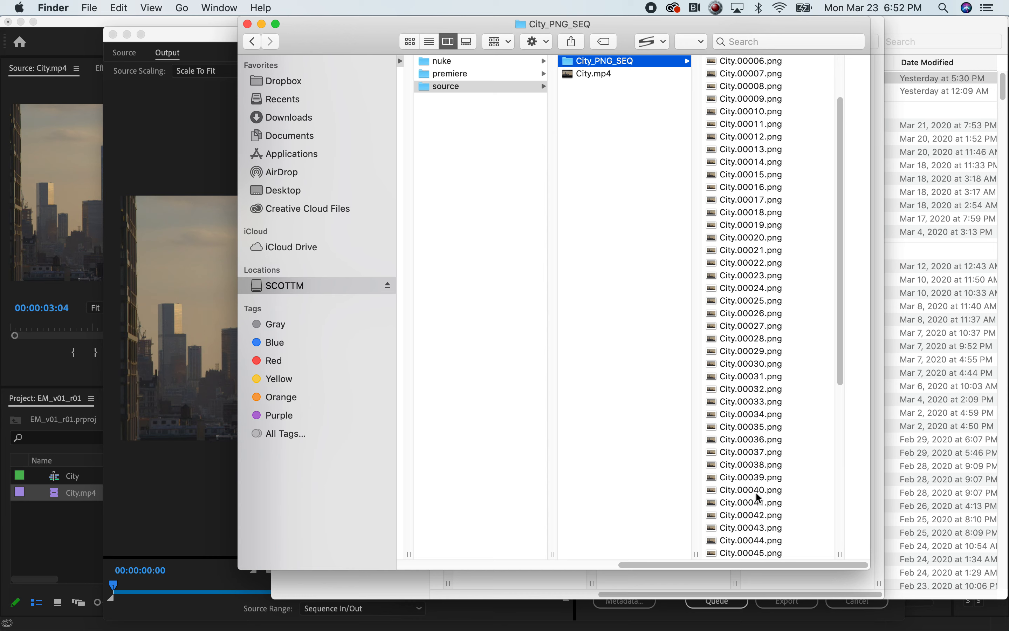
{"action": "left_click_drag", "start_coordinate": [840, 356], "coordinate": [840, 550]}
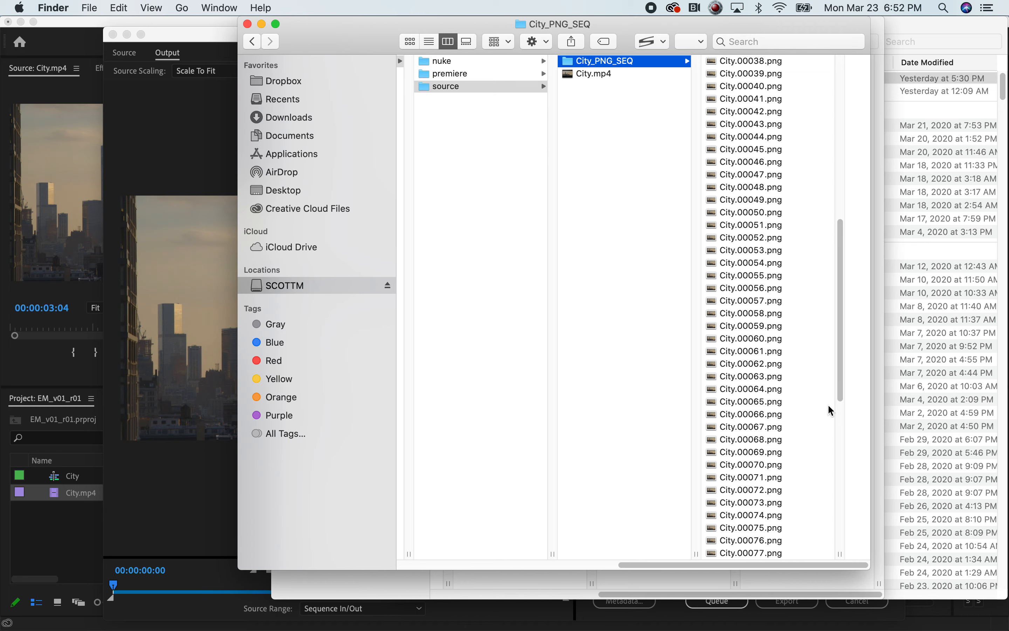
{"action": "left_click_drag", "start_coordinate": [839, 403], "coordinate": [838, 591]}
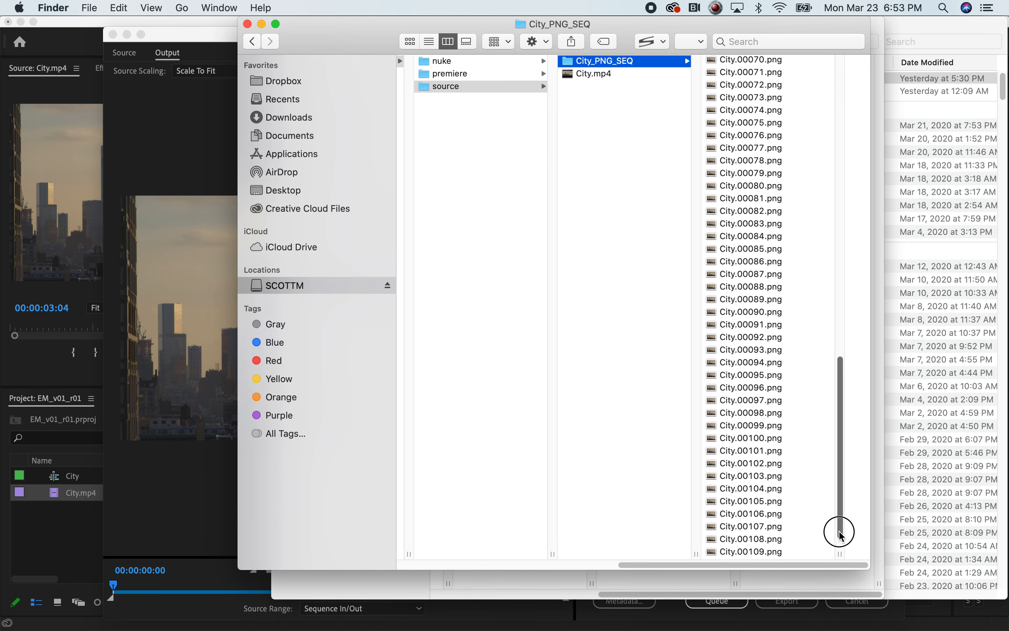
Return to Premiere Pro, cancel the running encode and close the export settings.
{"action": "left_click", "coordinate": [200, 122]}
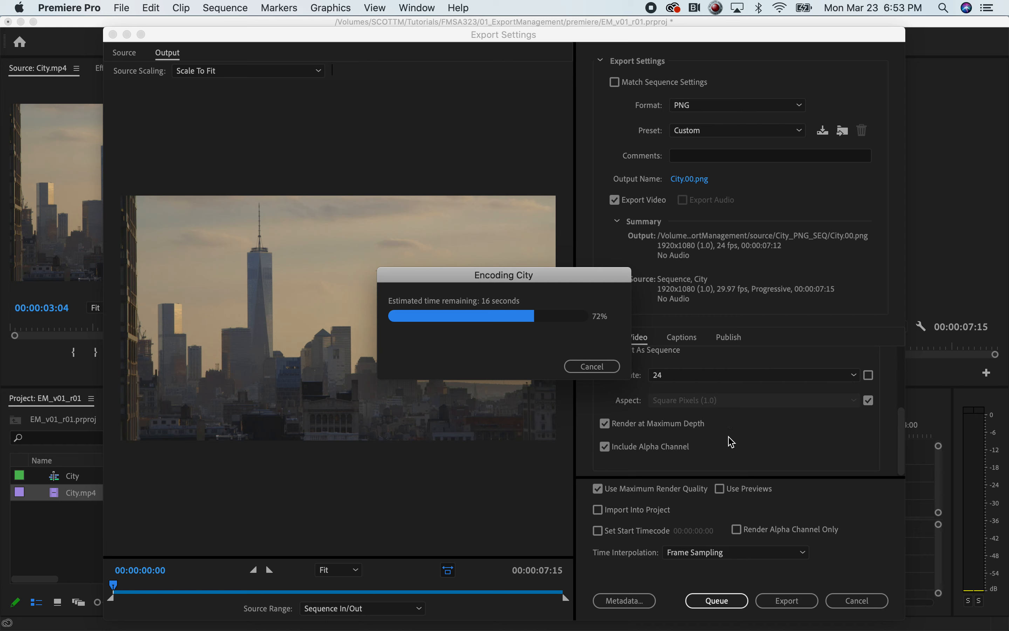
{"action": "left_click", "coordinate": [603, 367]}
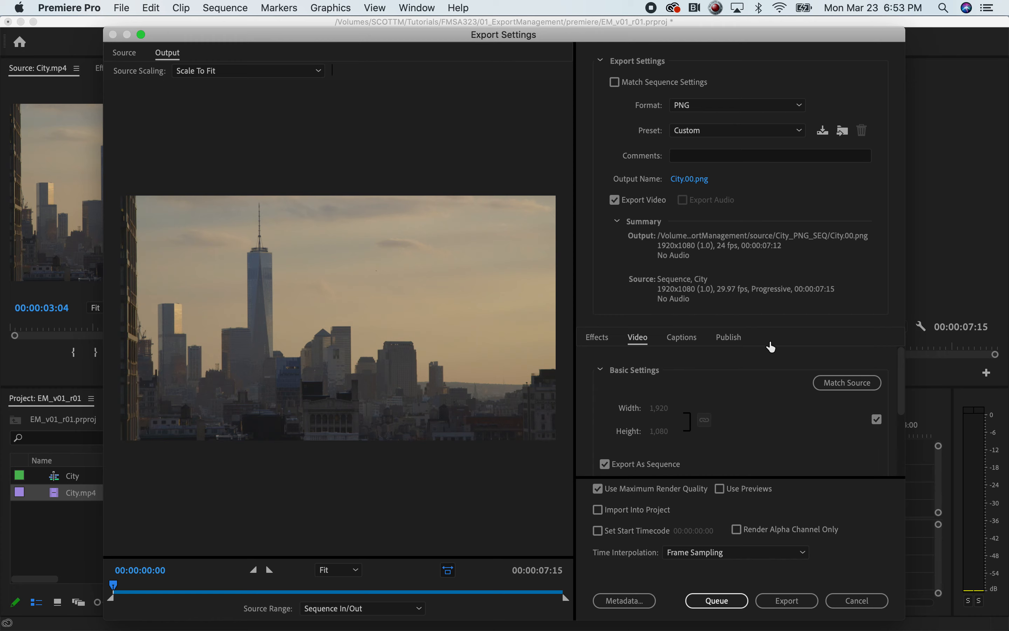
{"action": "left_click", "coordinate": [851, 600]}
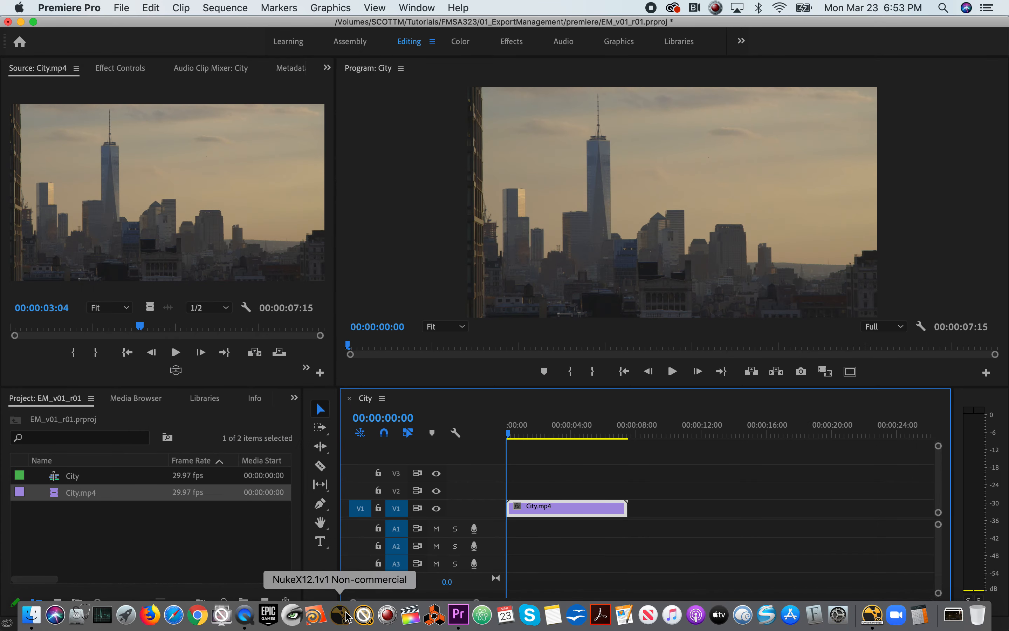
Launch NukeX 12.1v1 Non-commercial and bring up its new untitled session.
{"action": "left_click", "coordinate": [340, 620]}
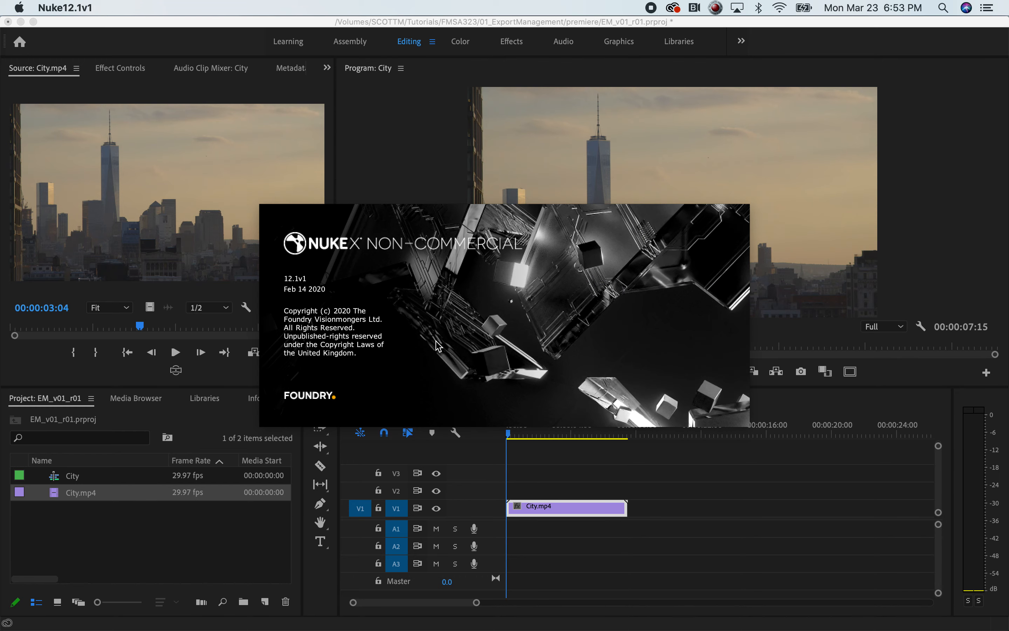
{"action": "key", "text": "super+Tab"}
{"action": "key", "text": "super+Tab"}
{"action": "key", "text": "super+Tab"}
{"action": "key", "text": "super+Tab"}
{"action": "key", "text": "super+Tab"}
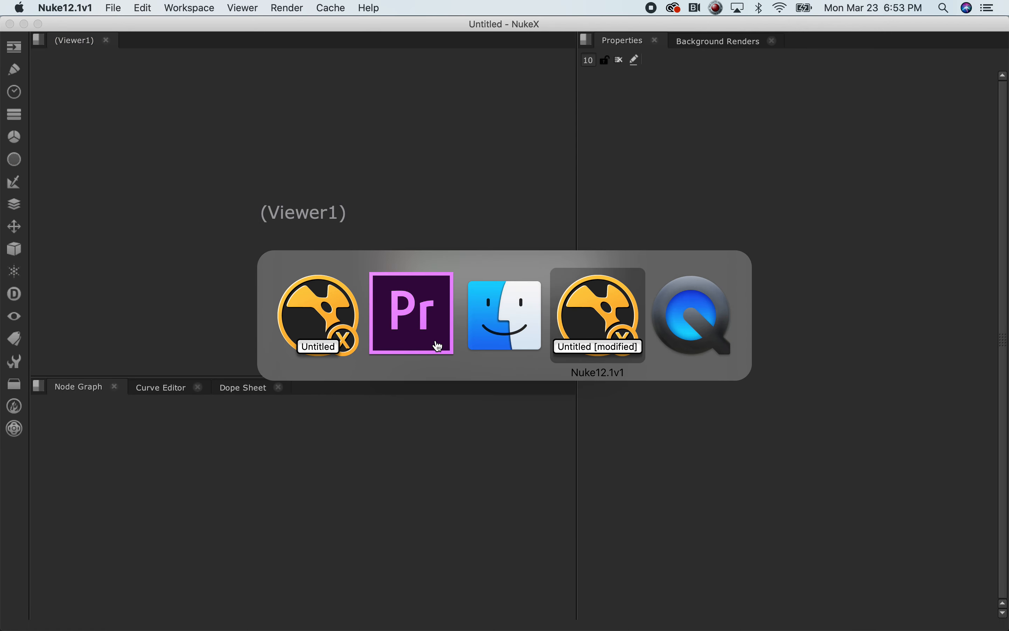
{"action": "left_click", "coordinate": [560, 332]}
{"action": "left_click", "coordinate": [592, 364]}
{"action": "left_click", "coordinate": [361, 458]}
Switch to the other, modified untitled Nuke session and quit it without saving its changes.
{"action": "key", "text": "super+Tab"}
{"action": "key", "text": "super+Tab"}
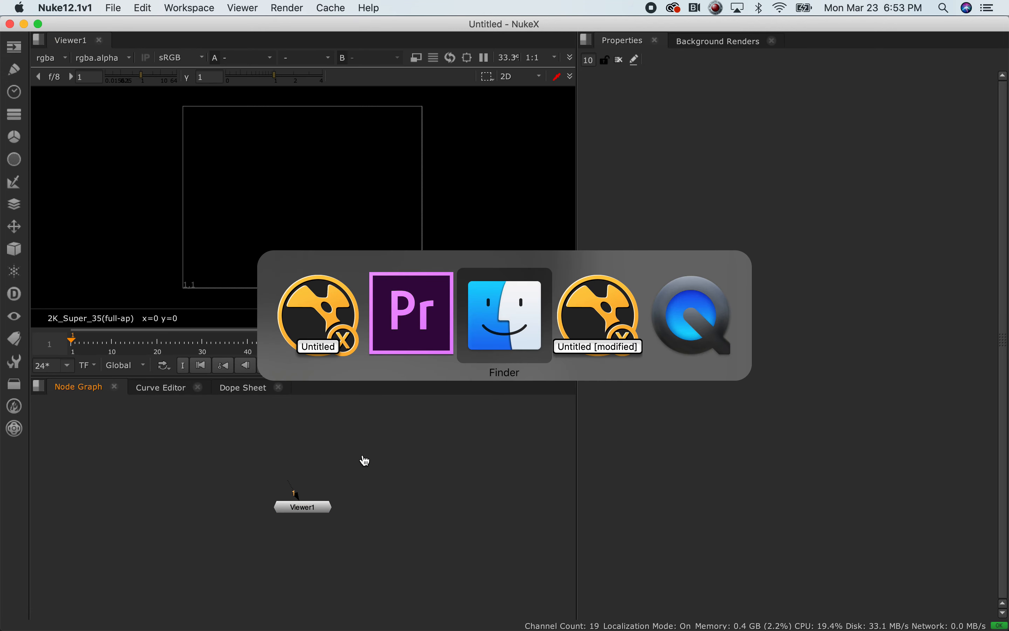
{"action": "key", "text": "super+Tab"}
{"action": "key", "text": "super+Tab"}
{"action": "key", "text": "super+Tab"}
{"action": "key", "text": "super+Tab"}
{"action": "key", "text": "super+Tab"}
{"action": "key", "text": "super+Tab"}
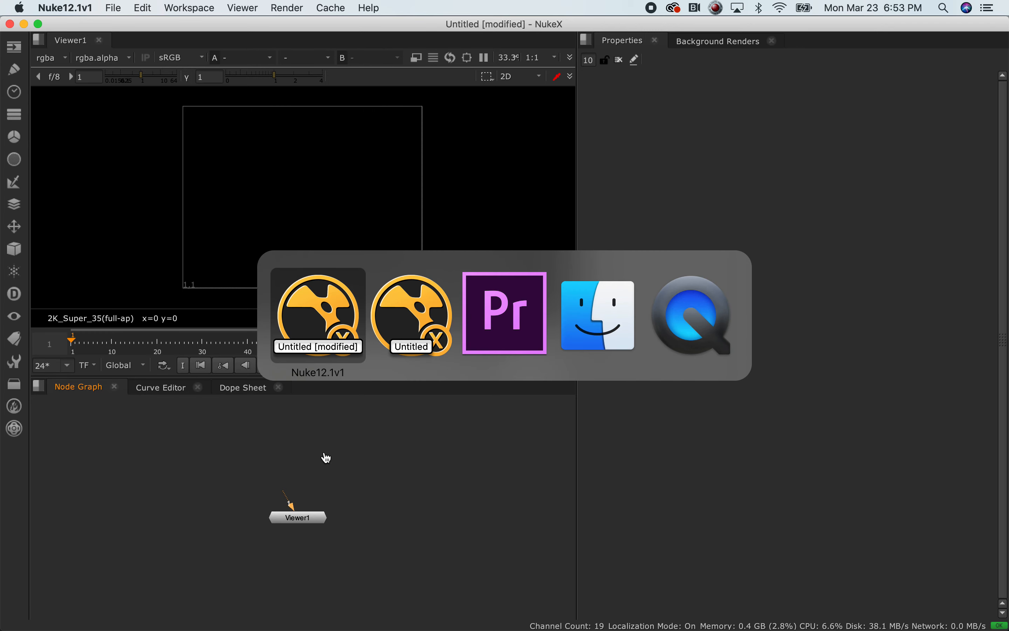
{"action": "key", "text": "super+q"}
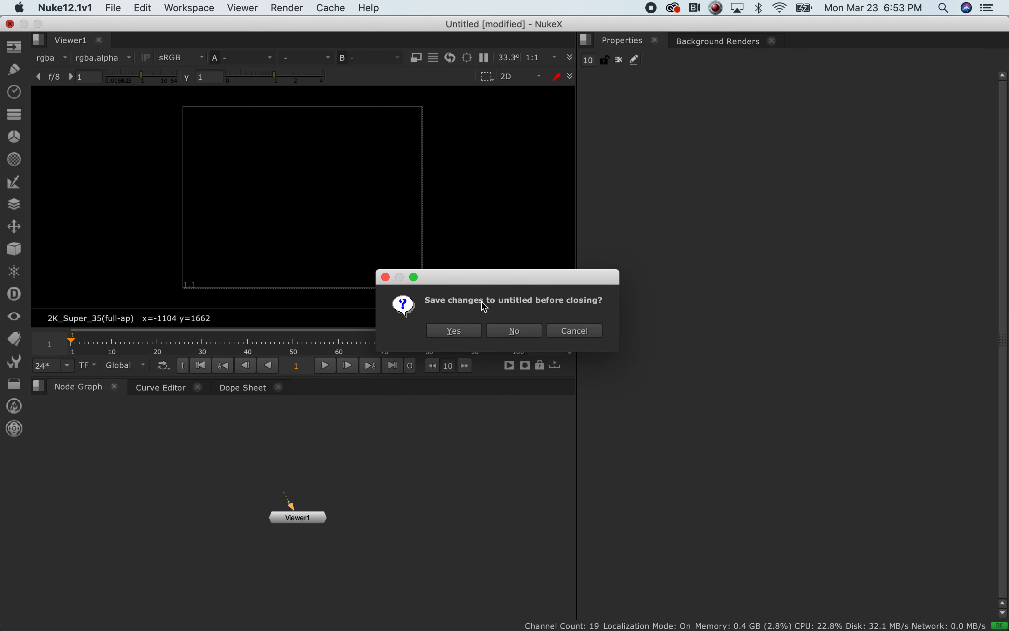
{"action": "left_click", "coordinate": [516, 331]}
Add a Read node that loads the City.#####.png 0-139 sequence from the City_PNG_SEQ folder.
{"action": "key", "text": "Tab"}
{"action": "type", "text": "read"}
{"action": "key", "text": "Return"}
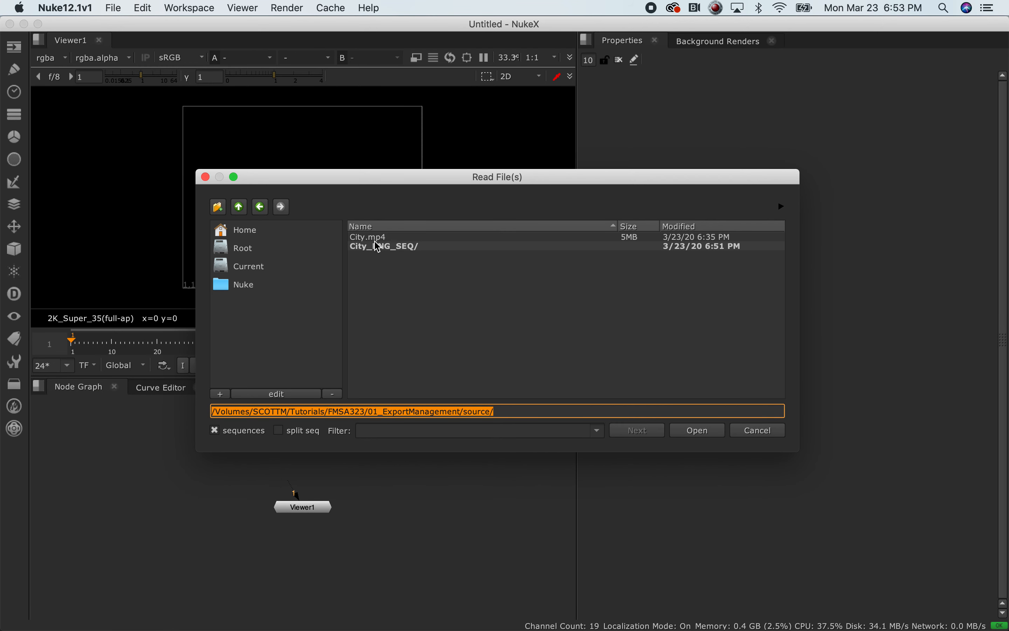
{"action": "double_click", "coordinate": [403, 248]}
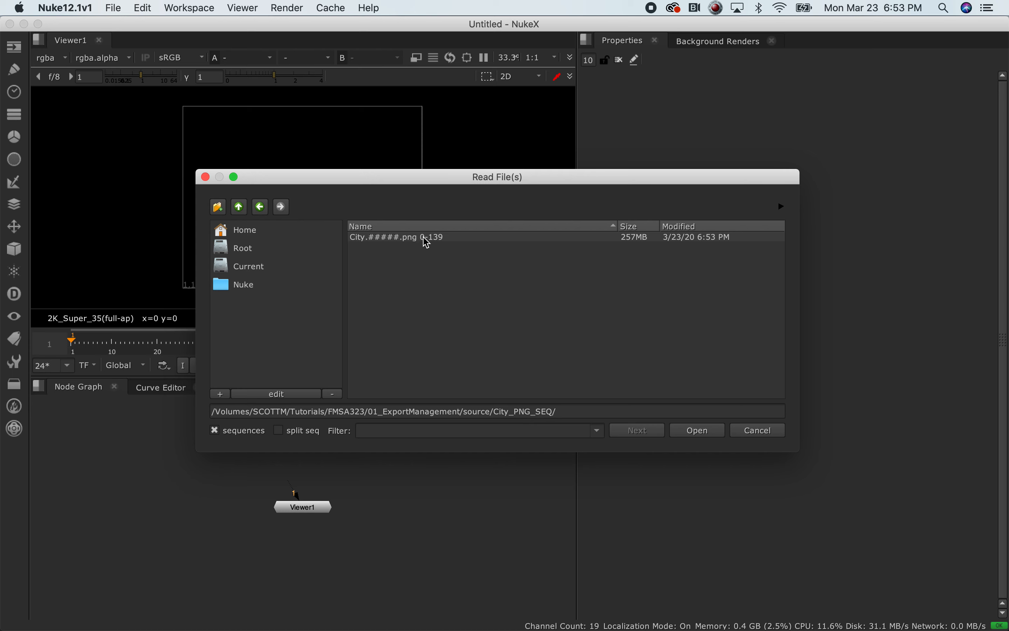
{"action": "left_click", "coordinate": [456, 244]}
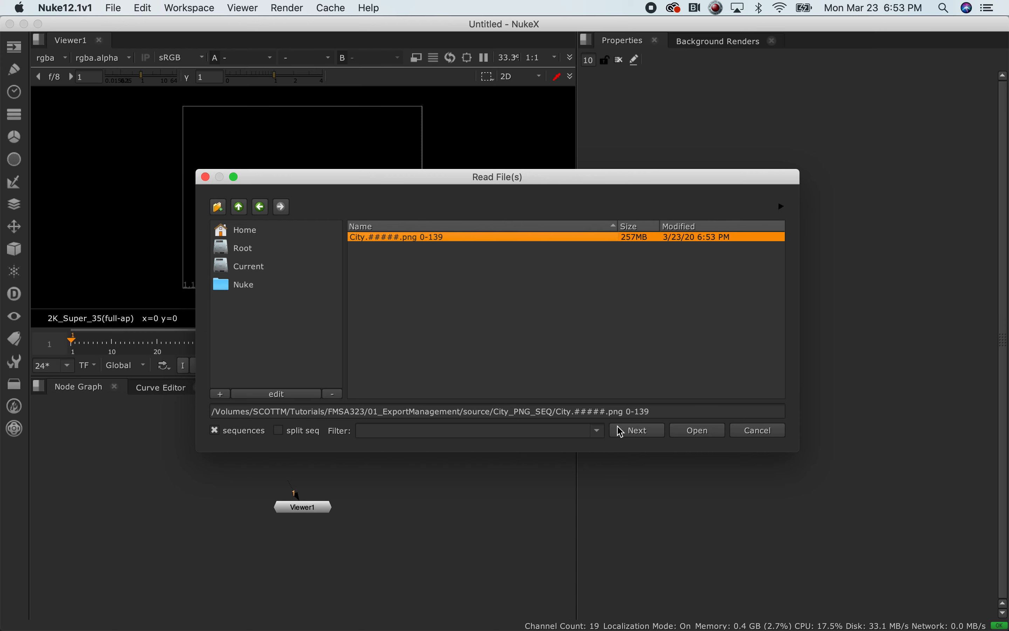
{"action": "left_click", "coordinate": [713, 433]}
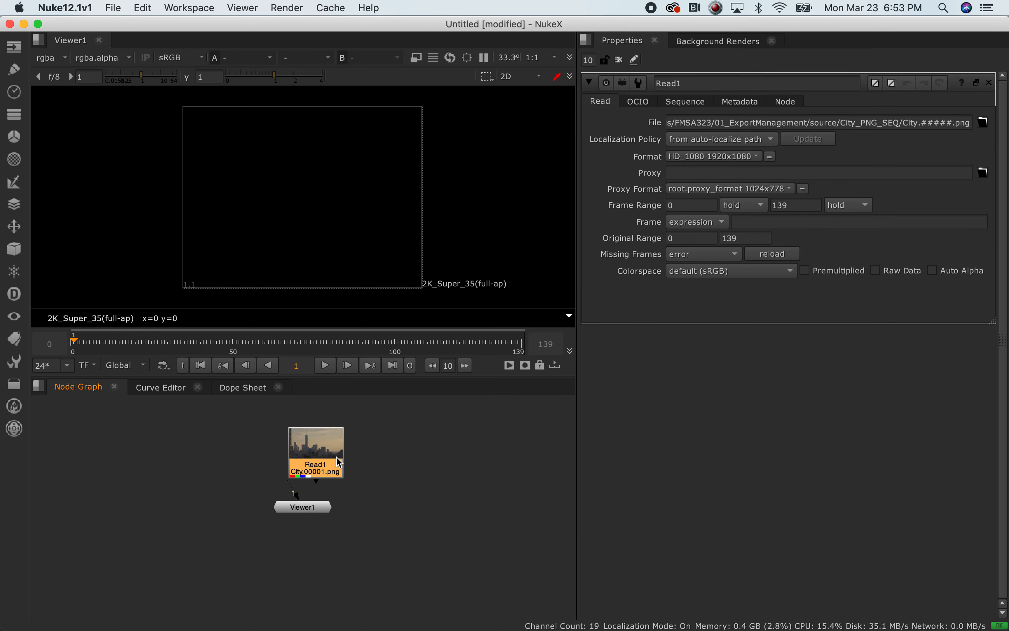
Connect the Read node to the viewer, placing it up beside Viewer1, and play part of the sequence.
{"action": "left_click_drag", "start_coordinate": [314, 459], "coordinate": [227, 455]}
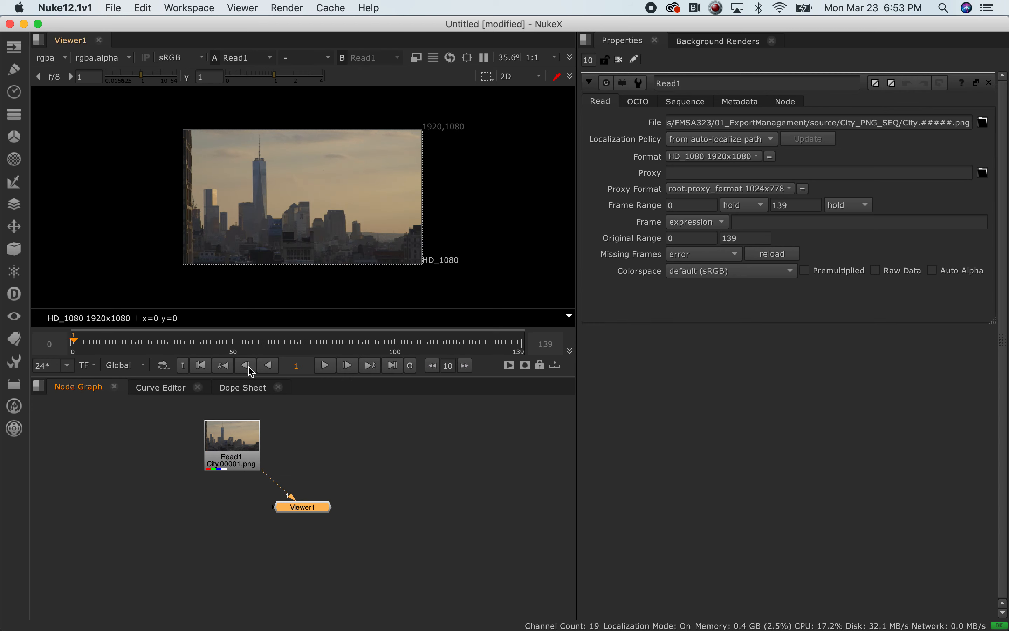
{"action": "left_click", "coordinate": [324, 366]}
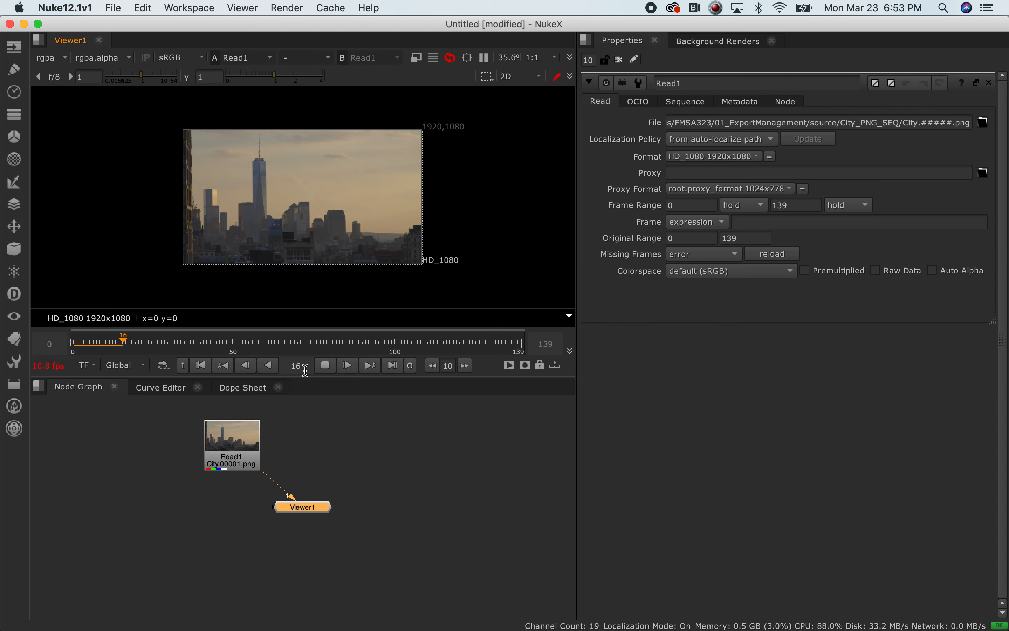
{"action": "left_click", "coordinate": [325, 366]}
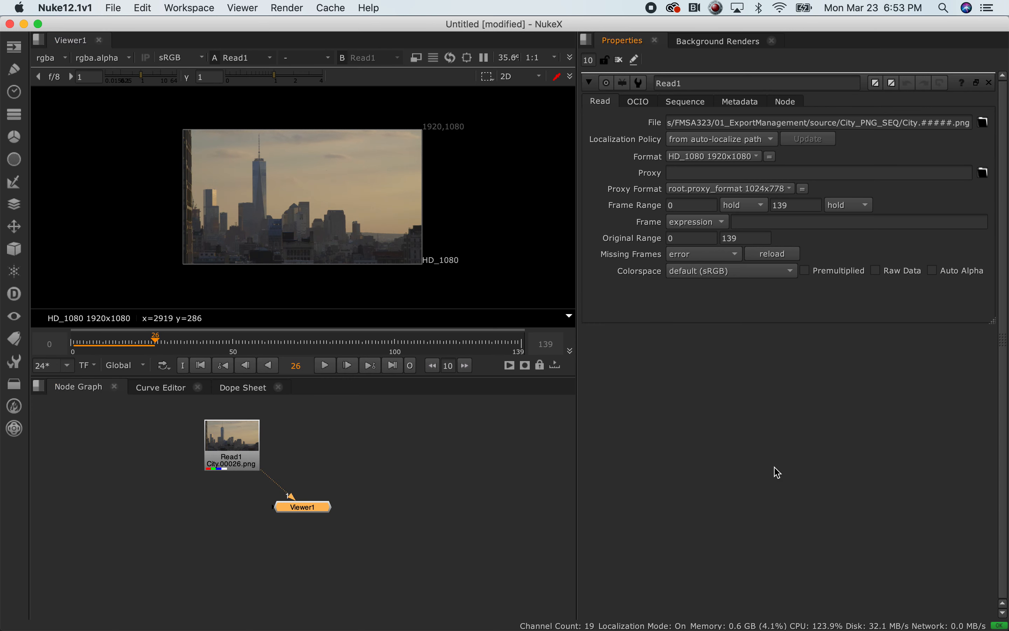
Open the project settings and set the full size format to HD_1080 1920x1080.
{"action": "key", "text": "s"}
{"action": "left_click_drag", "start_coordinate": [687, 504], "coordinate": [644, 507]}
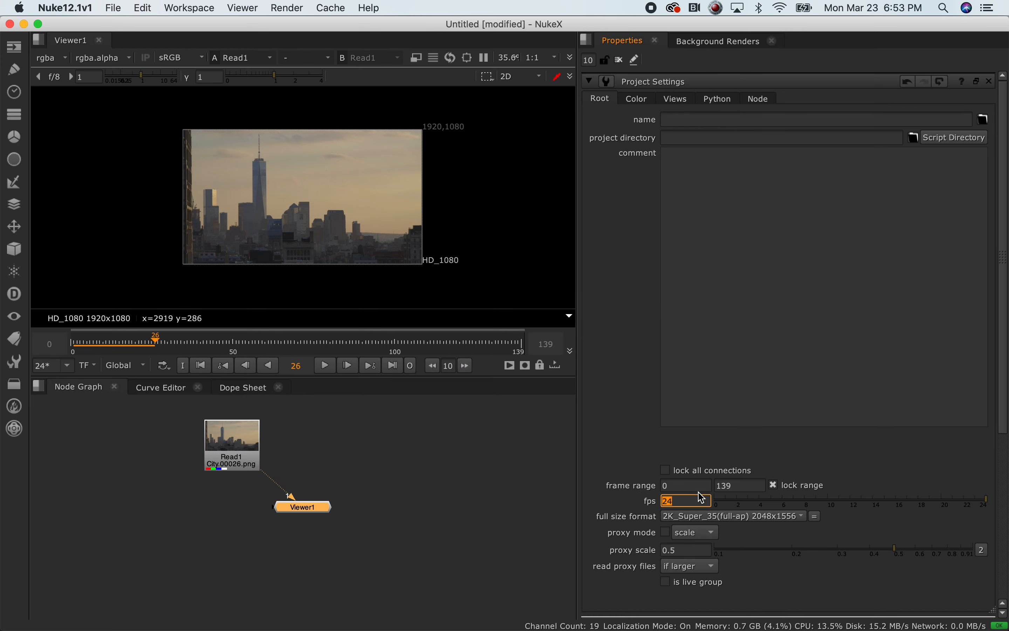
{"action": "left_click", "coordinate": [321, 445]}
{"action": "left_click", "coordinate": [231, 436]}
{"action": "key", "text": "1"}
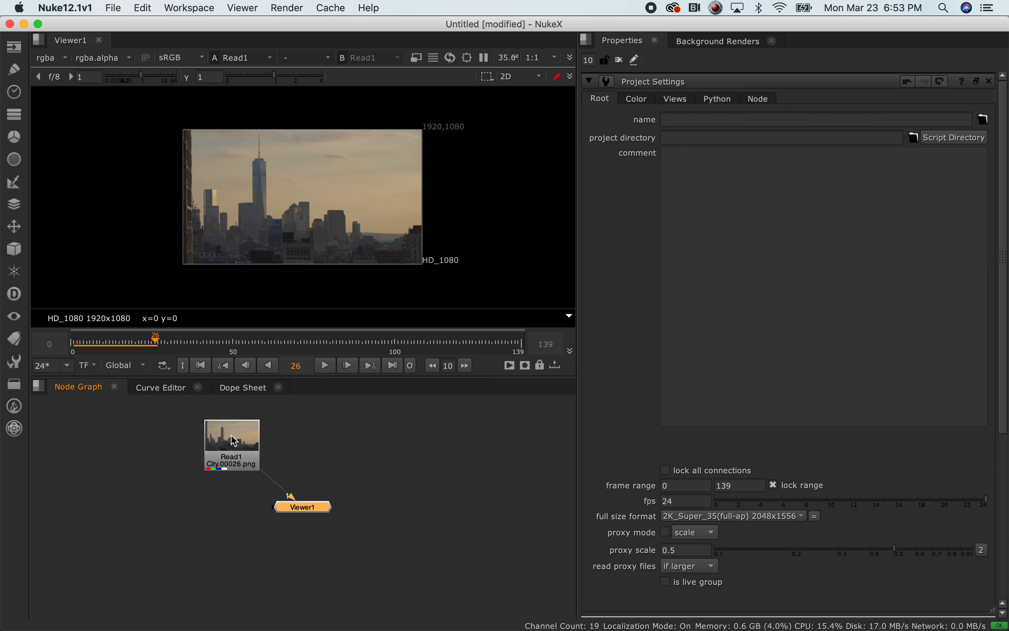
{"action": "left_click", "coordinate": [802, 518]}
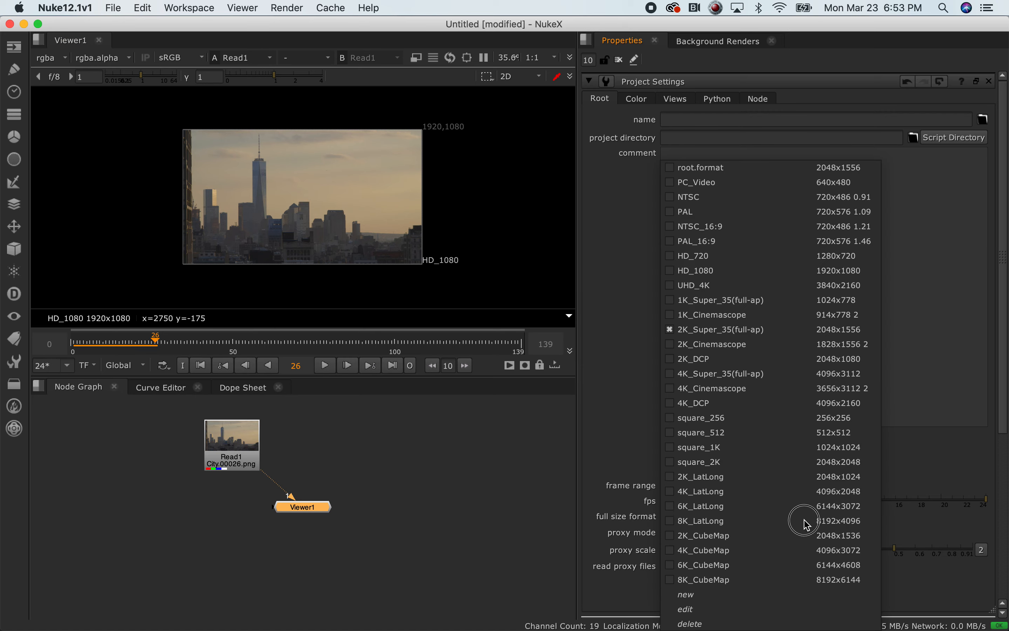
{"action": "left_click", "coordinate": [804, 520]}
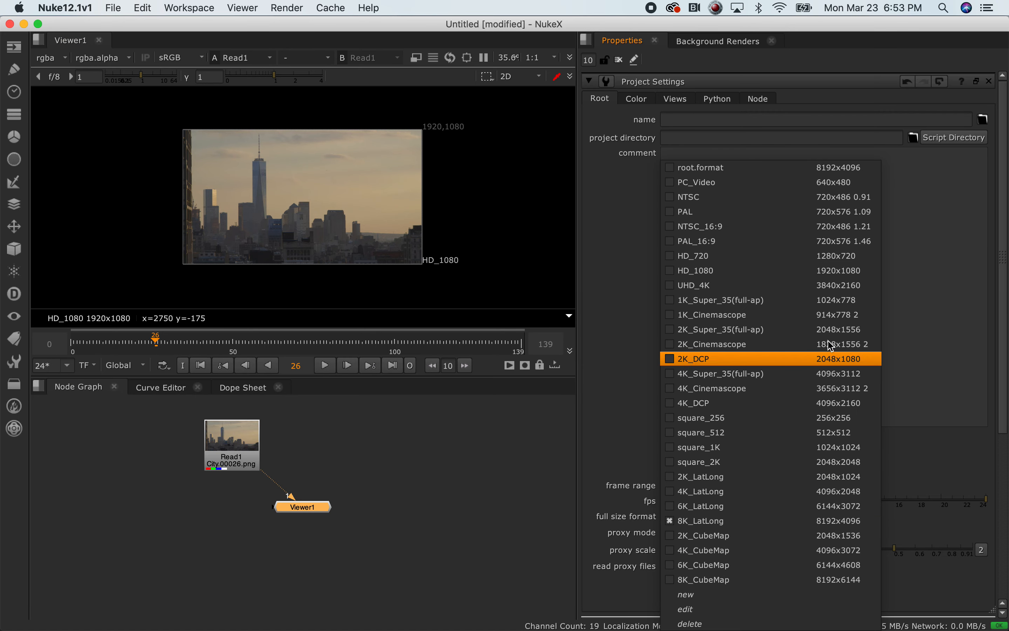
{"action": "left_click", "coordinate": [760, 271]}
Arrange the node graph so the Read node sits directly above Viewer1 with a clear gap between them.
{"action": "mouse_move", "coordinate": [243, 464]}
{"action": "left_mouse_down"}
{"action": "mouse_move", "coordinate": [332, 459]}
{"action": "mouse_move", "coordinate": [276, 451]}
{"action": "mouse_move", "coordinate": [366, 450]}
{"action": "mouse_move", "coordinate": [239, 447]}
{"action": "left_mouse_up"}
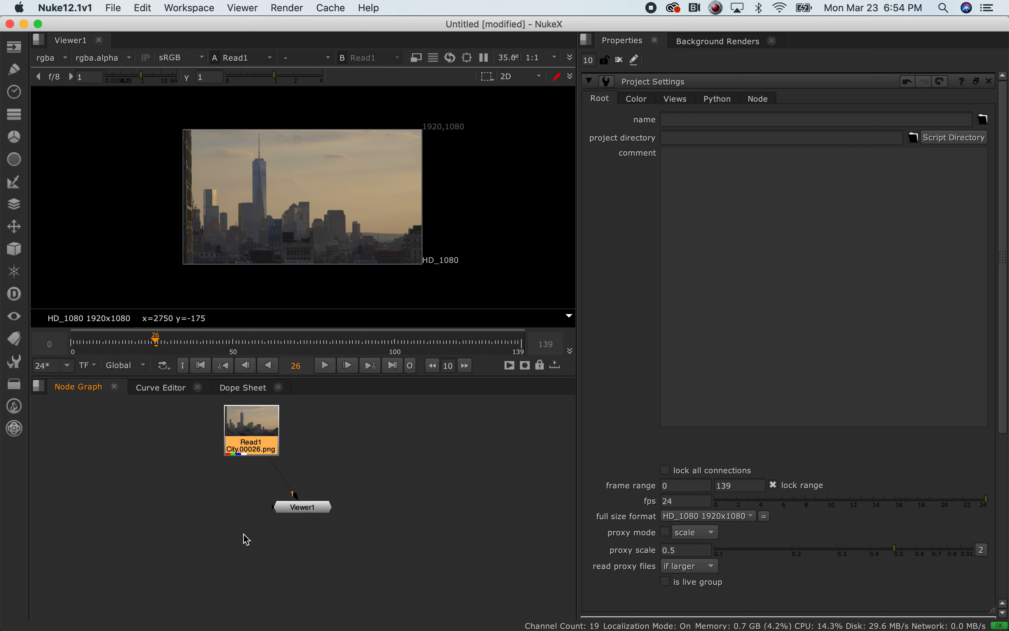
{"action": "left_click_drag", "start_coordinate": [268, 440], "coordinate": [245, 446]}
{"action": "mouse_move", "coordinate": [458, 626]}
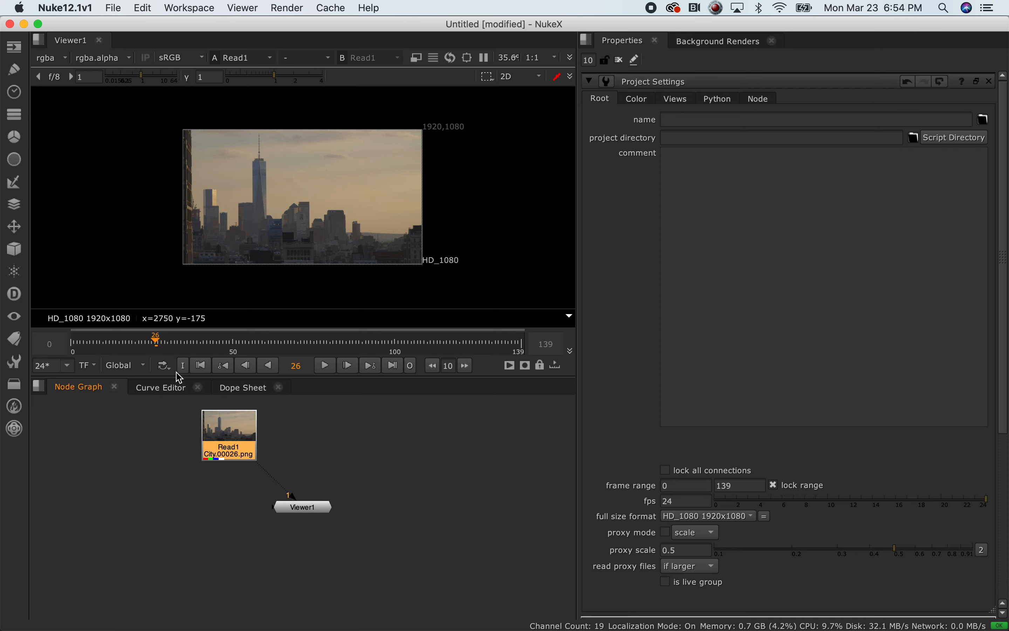
{"action": "left_click_drag", "start_coordinate": [229, 435], "coordinate": [322, 424]}
{"action": "left_click_drag", "start_coordinate": [313, 514], "coordinate": [323, 548]}
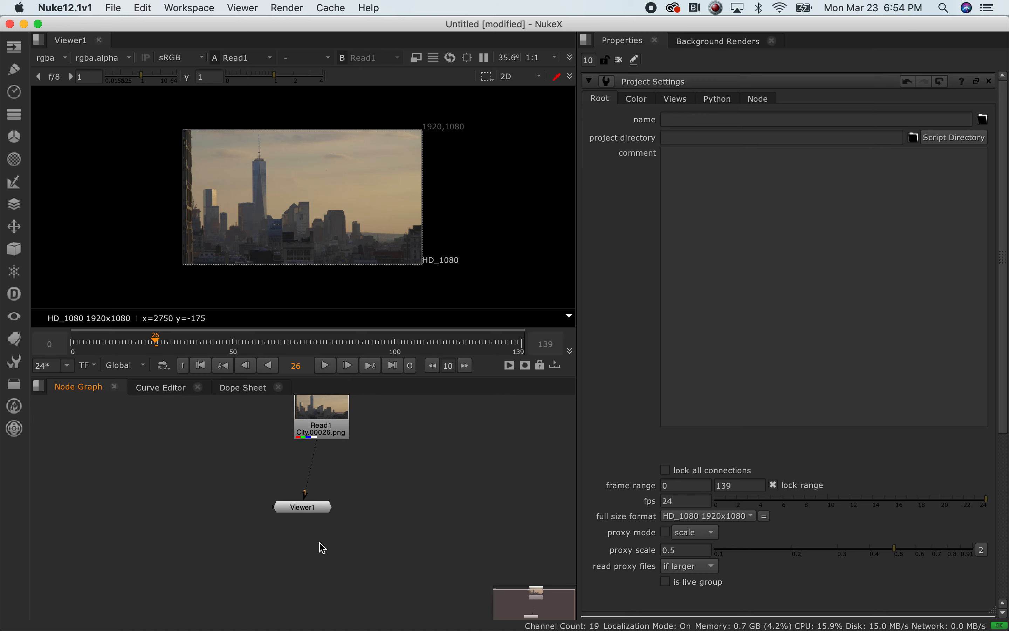
{"action": "left_click_drag", "start_coordinate": [303, 506], "coordinate": [321, 539]}
{"action": "mouse_move", "coordinate": [330, 429]}
{"action": "left_mouse_down"}
{"action": "mouse_move", "coordinate": [301, 428]}
{"action": "mouse_move", "coordinate": [319, 429]}
{"action": "left_mouse_up"}
{"action": "left_click_drag", "start_coordinate": [446, 437], "coordinate": [334, 434]}
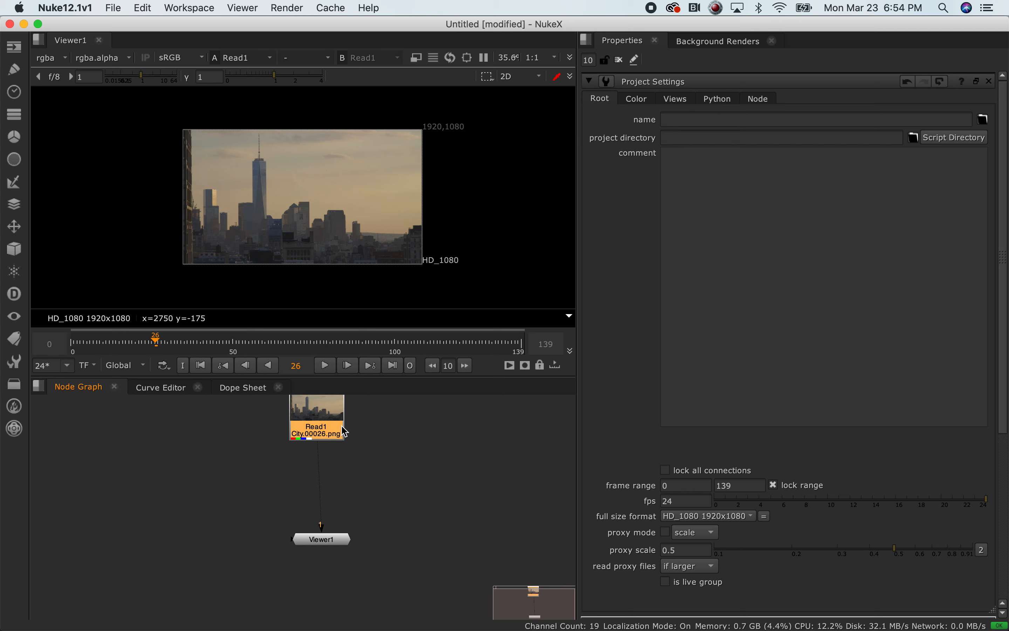
Inspect the Read node's alpha channel in the viewer, return to full colour, and align the node above Viewer1.
{"action": "key", "text": "a"}
{"action": "key", "text": "a"}
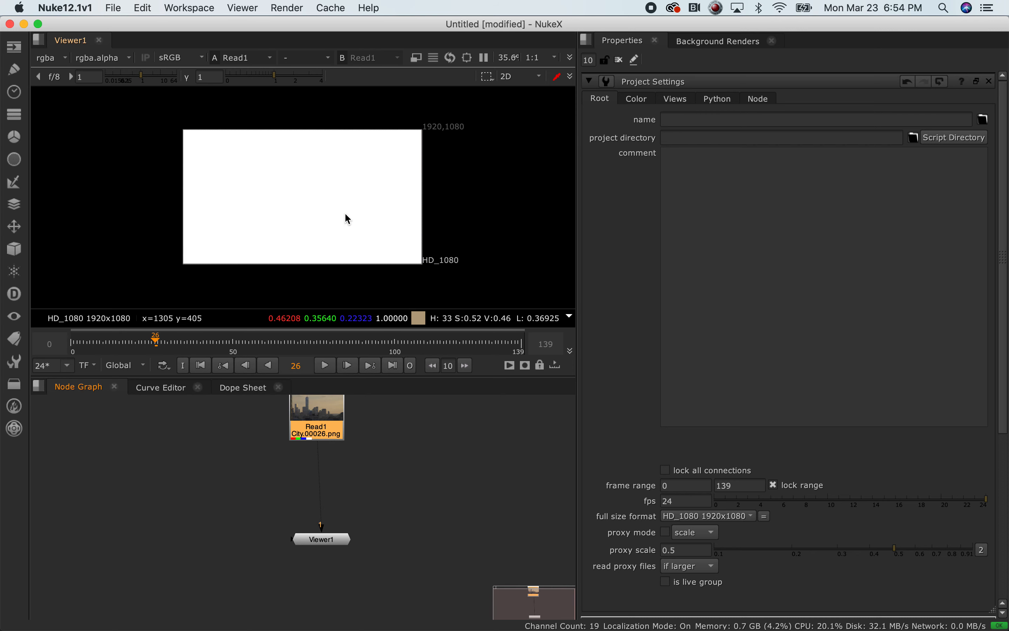
{"action": "mouse_move", "coordinate": [300, 440]}
{"action": "left_mouse_down"}
{"action": "mouse_move", "coordinate": [272, 434]}
{"action": "mouse_move", "coordinate": [307, 424]}
{"action": "left_mouse_up"}
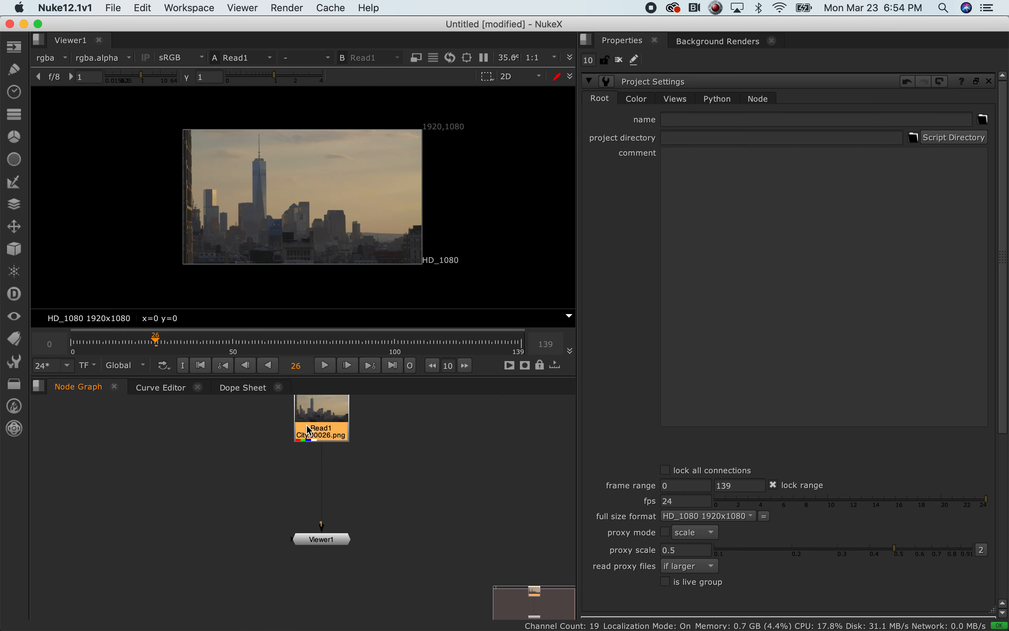
Try the Shuffle [Channel] node after the Read node and delete it.
{"action": "key", "text": "Tab"}
{"action": "key", "text": "Escape"}
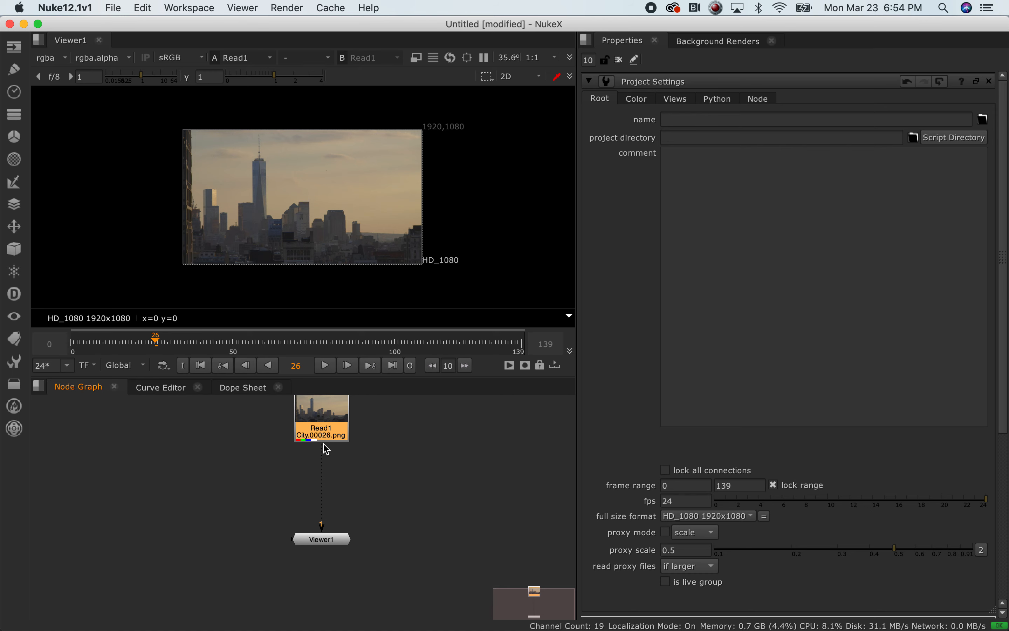
{"action": "left_click_drag", "start_coordinate": [329, 433], "coordinate": [329, 429]}
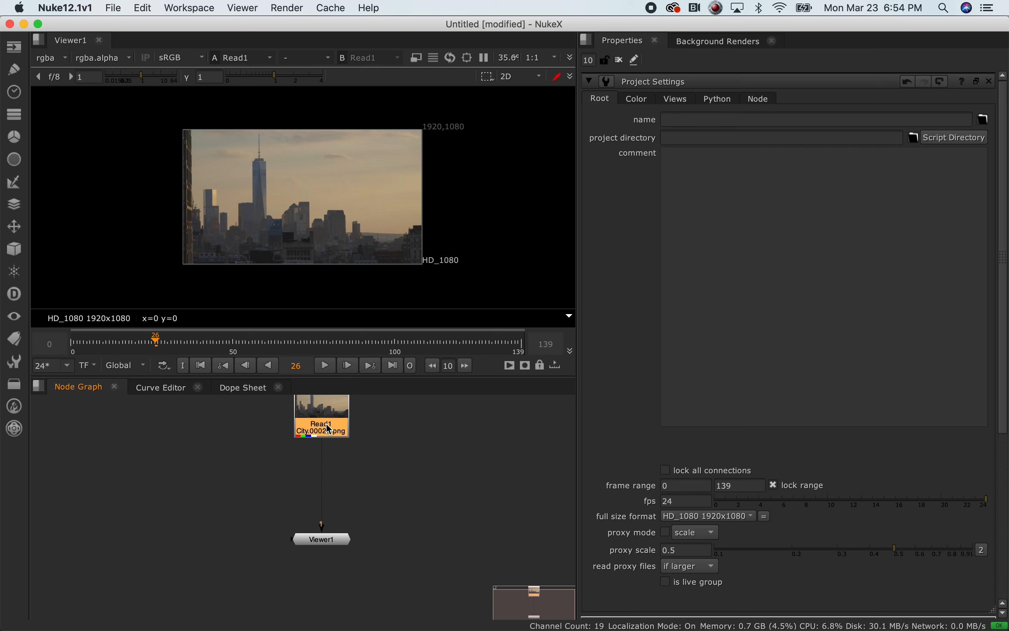
{"action": "key", "text": "Tab"}
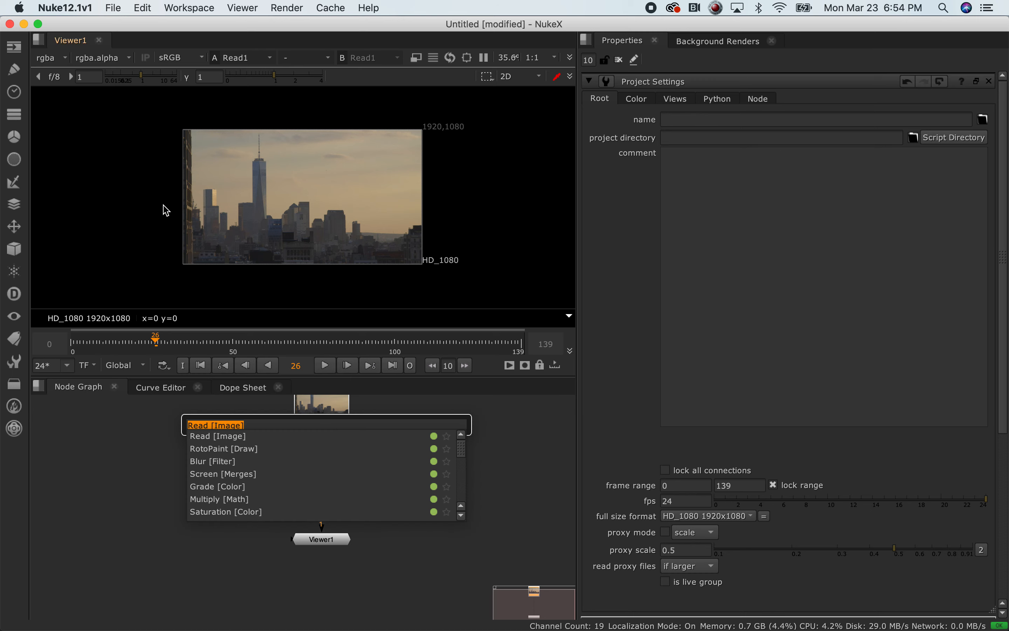
{"action": "left_click", "coordinate": [317, 413]}
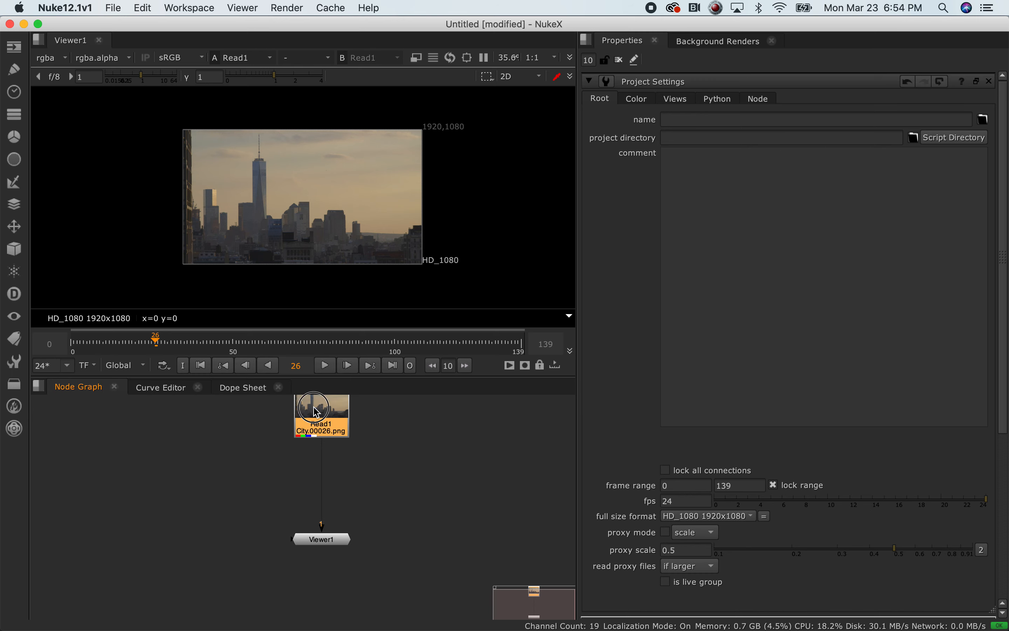
{"action": "key", "text": "Tab"}
{"action": "type", "text": "shuffle"}
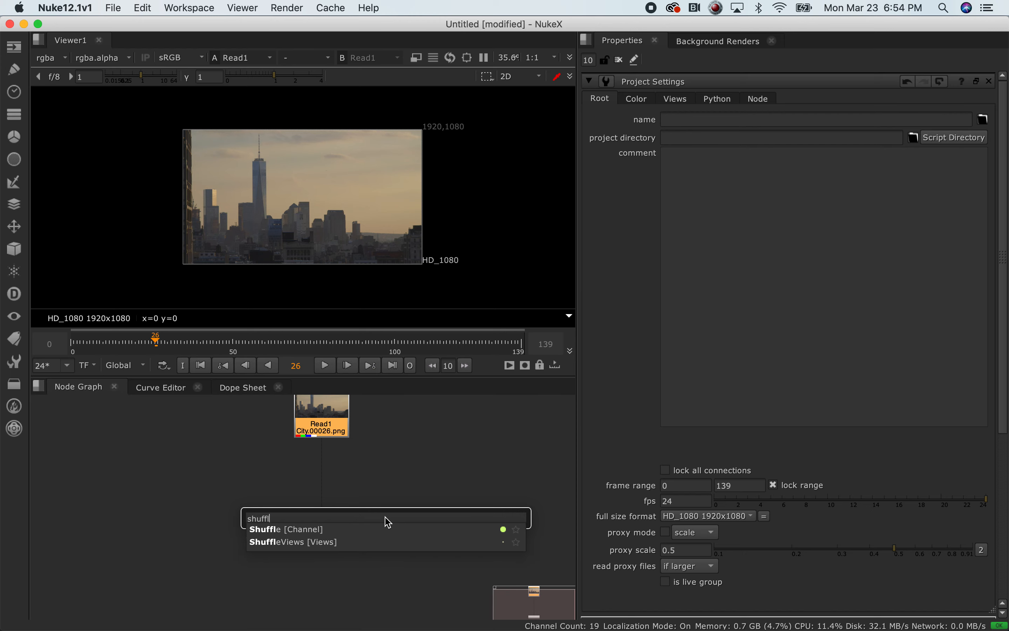
{"action": "key", "text": "Return"}
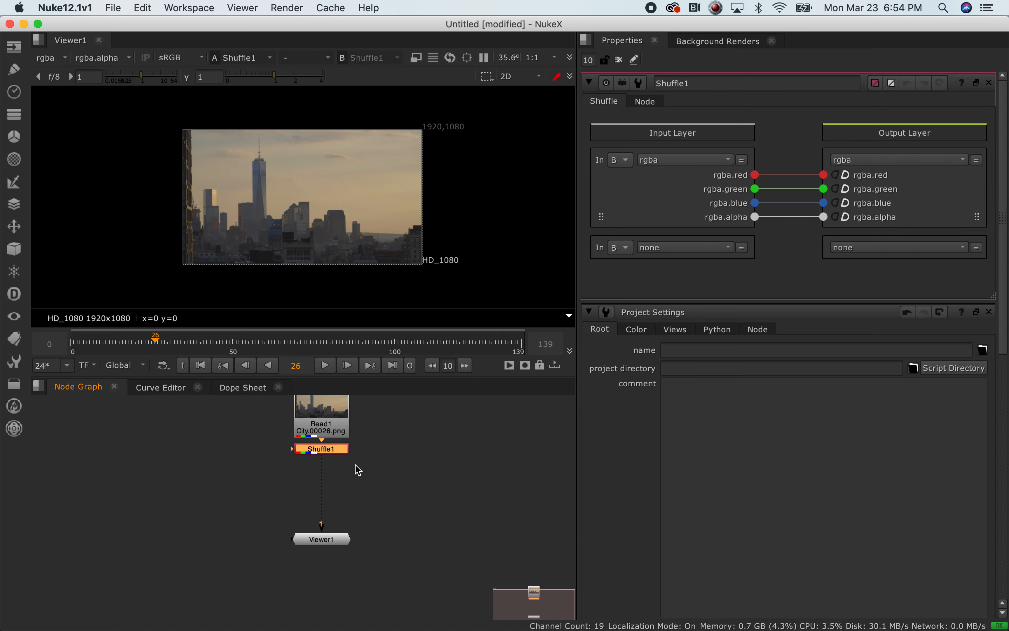
{"action": "key", "text": "Delete"}
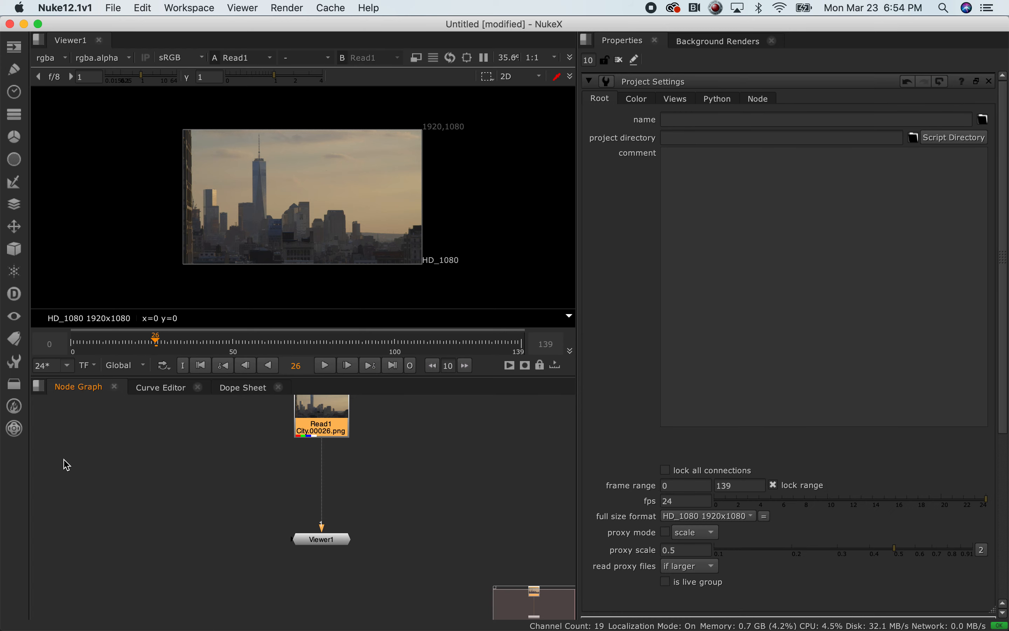
Update the All plugins list to load the full alphabetical set of nodes and look through it.
{"action": "left_click", "coordinate": [23, 387]}
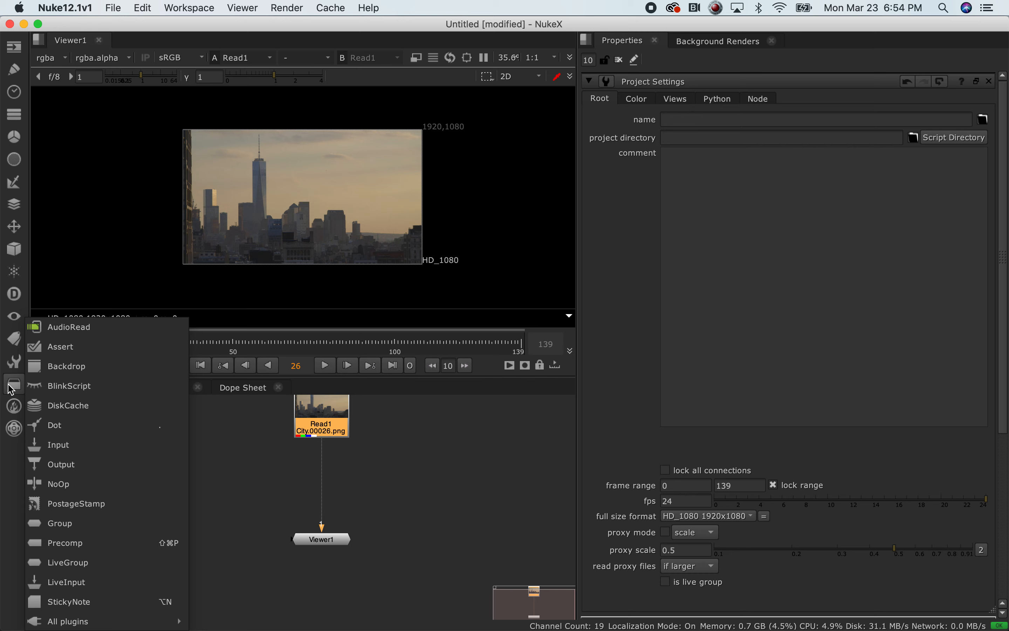
{"action": "left_click", "coordinate": [241, 451]}
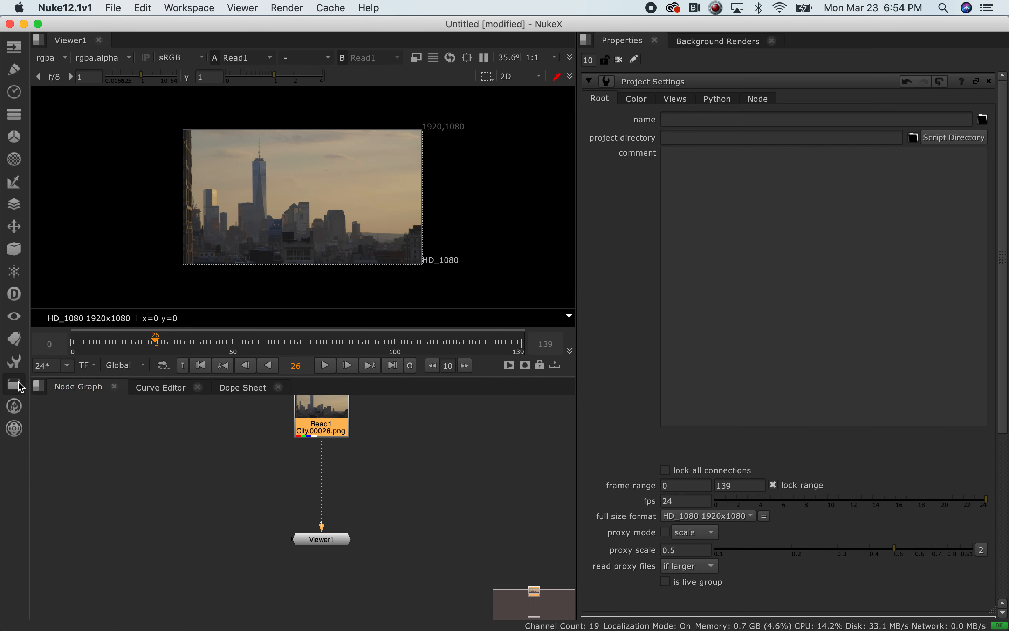
{"action": "left_click", "coordinate": [20, 386]}
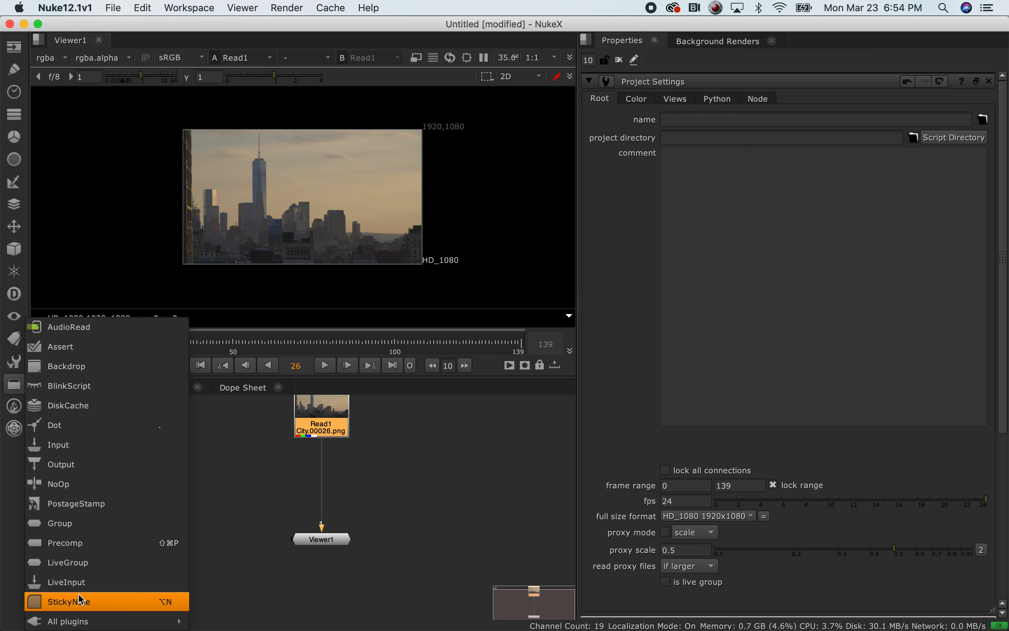
{"action": "mouse_move", "coordinate": [75, 622]}
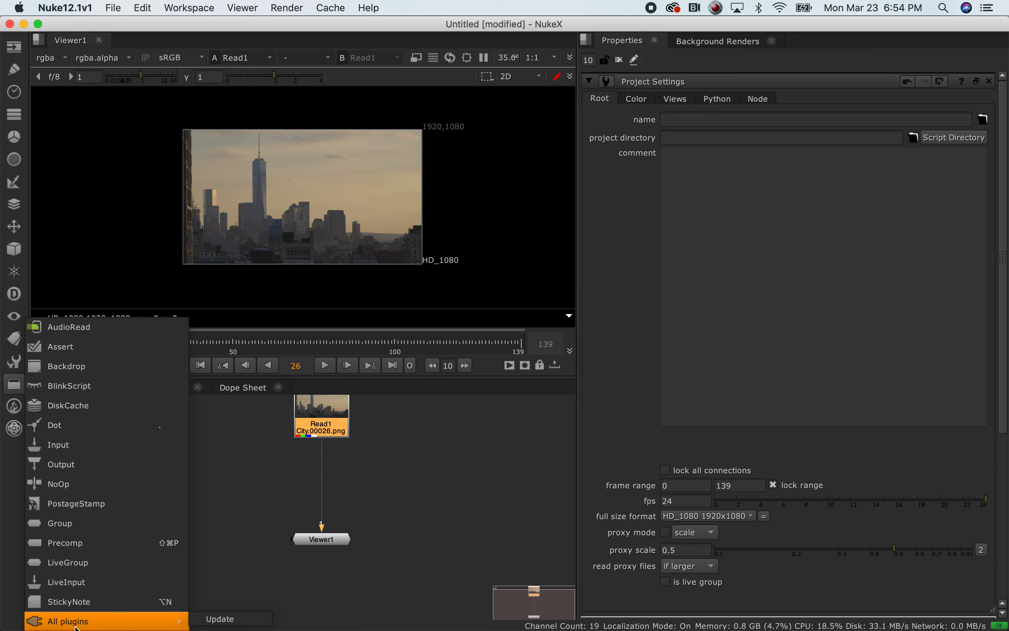
{"action": "left_click", "coordinate": [219, 618]}
{"action": "left_click", "coordinate": [14, 384]}
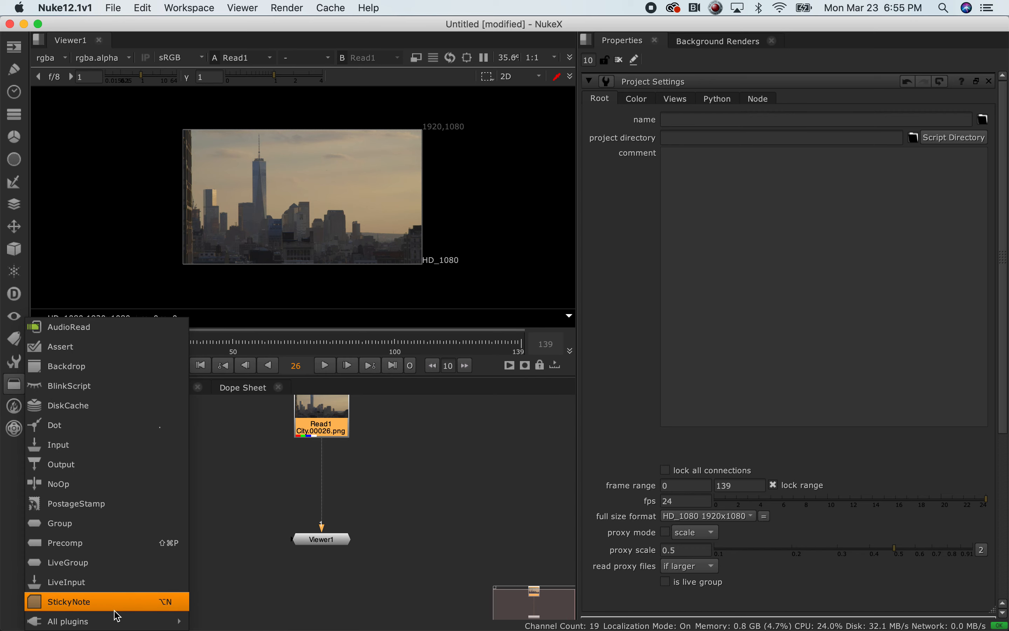
{"action": "mouse_move", "coordinate": [164, 622]}
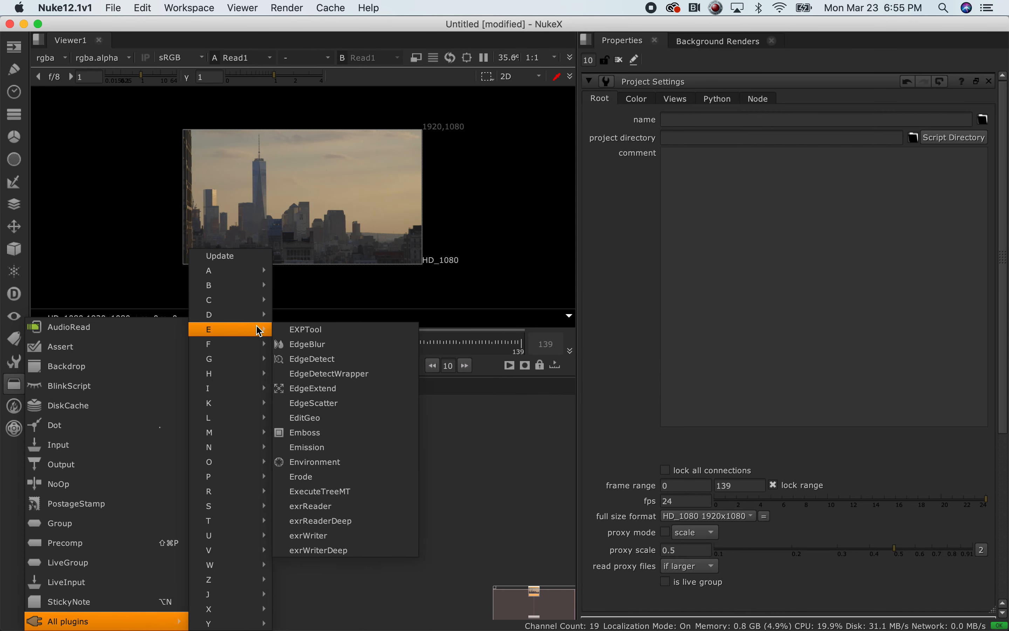
{"action": "left_click", "coordinate": [421, 445]}
Add the Shuffle [S] node after the Read node and set its alpha output to 1.
{"action": "left_click_drag", "start_coordinate": [329, 429], "coordinate": [336, 451]}
{"action": "key", "text": "Tab"}
{"action": "type", "text": "shuffle"}
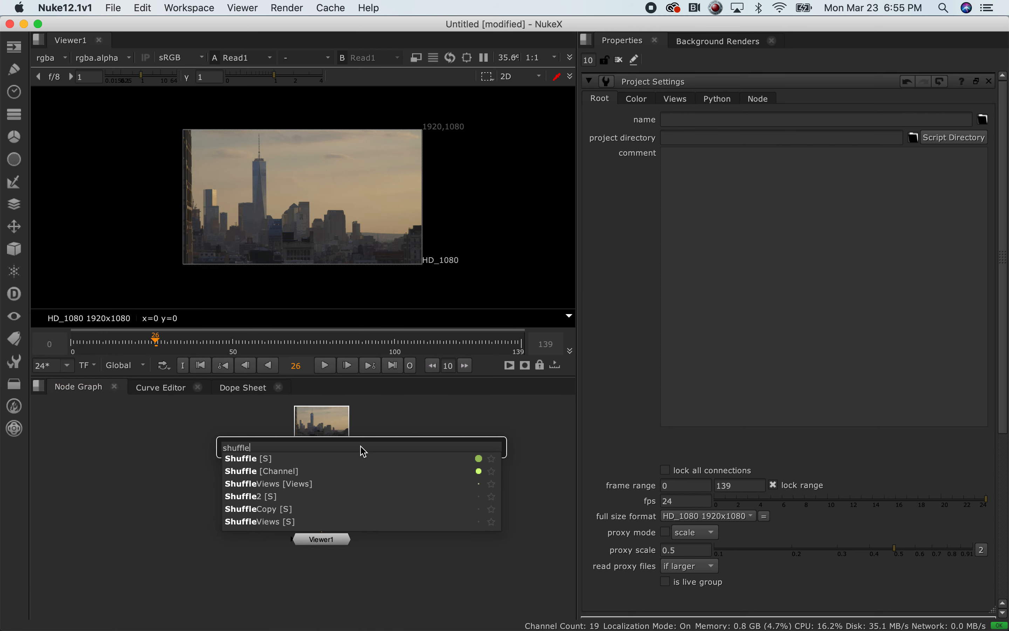
{"action": "left_click", "coordinate": [239, 460]}
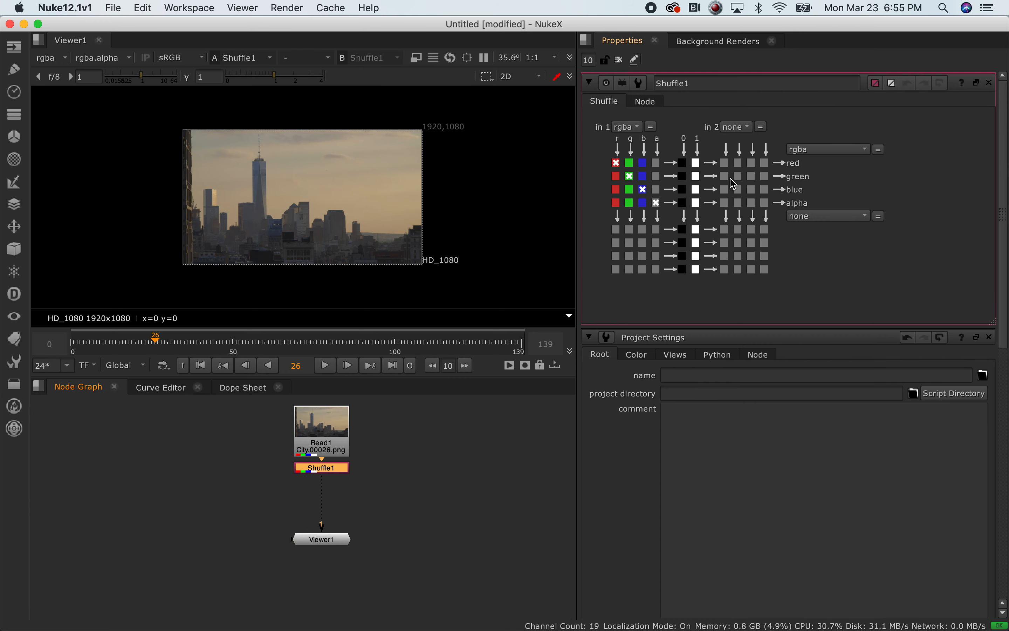
{"action": "left_click", "coordinate": [695, 203]}
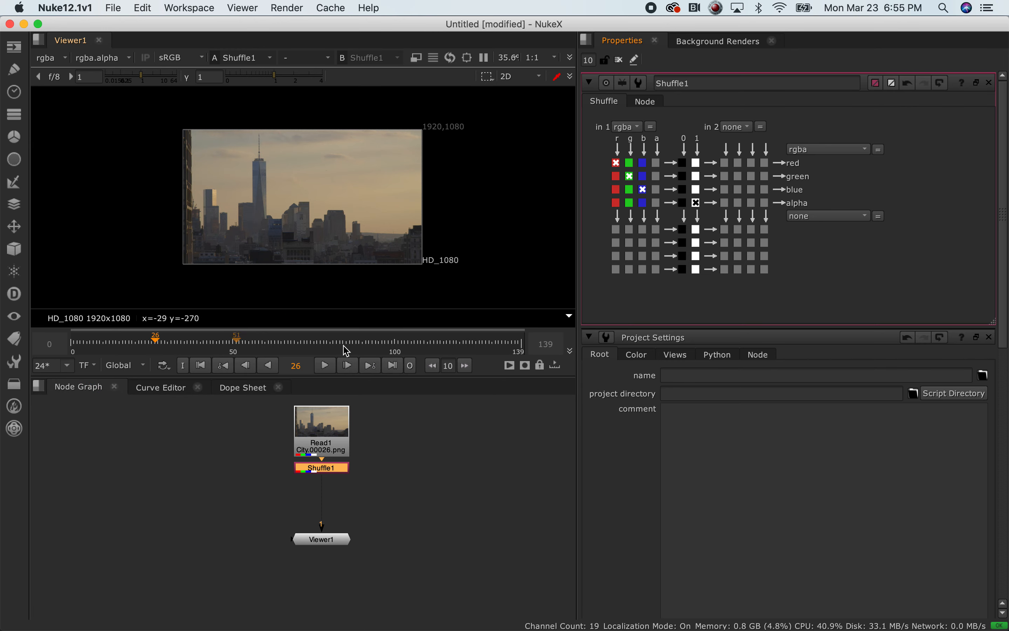
Space out the Shuffle and Viewer nodes below the Read node and select the Read and Shuffle nodes together.
{"action": "left_click_drag", "start_coordinate": [316, 469], "coordinate": [315, 487]}
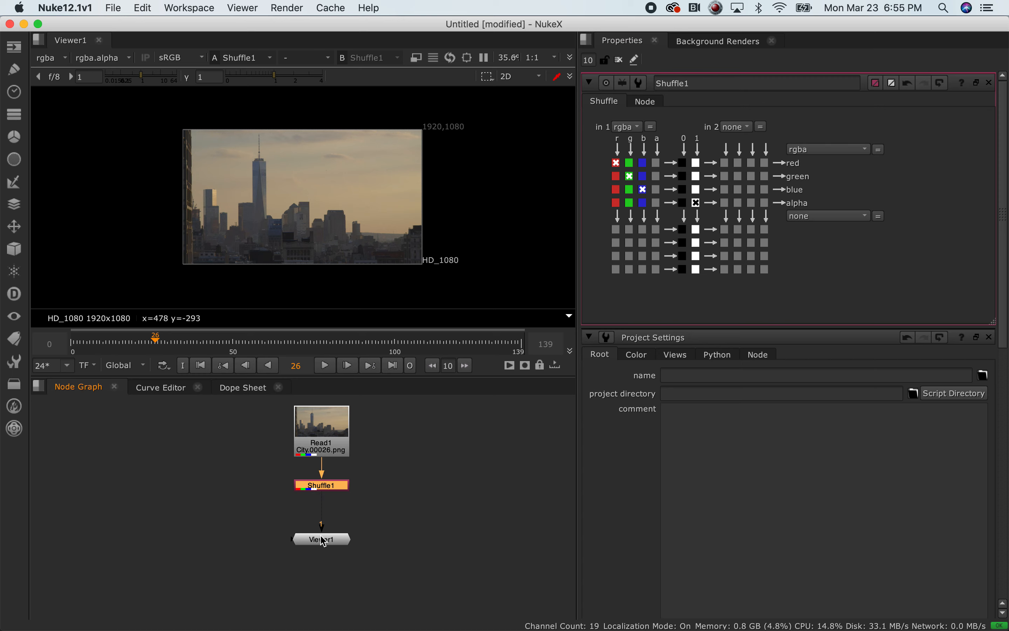
{"action": "left_click_drag", "start_coordinate": [323, 541], "coordinate": [323, 574]}
{"action": "left_click", "coordinate": [322, 485]}
{"action": "left_click_drag", "start_coordinate": [367, 401], "coordinate": [240, 535]}
{"action": "left_click_drag", "start_coordinate": [316, 486], "coordinate": [317, 475]}
{"action": "left_click", "coordinate": [363, 467]}
{"action": "left_click_drag", "start_coordinate": [433, 517], "coordinate": [273, 431]}
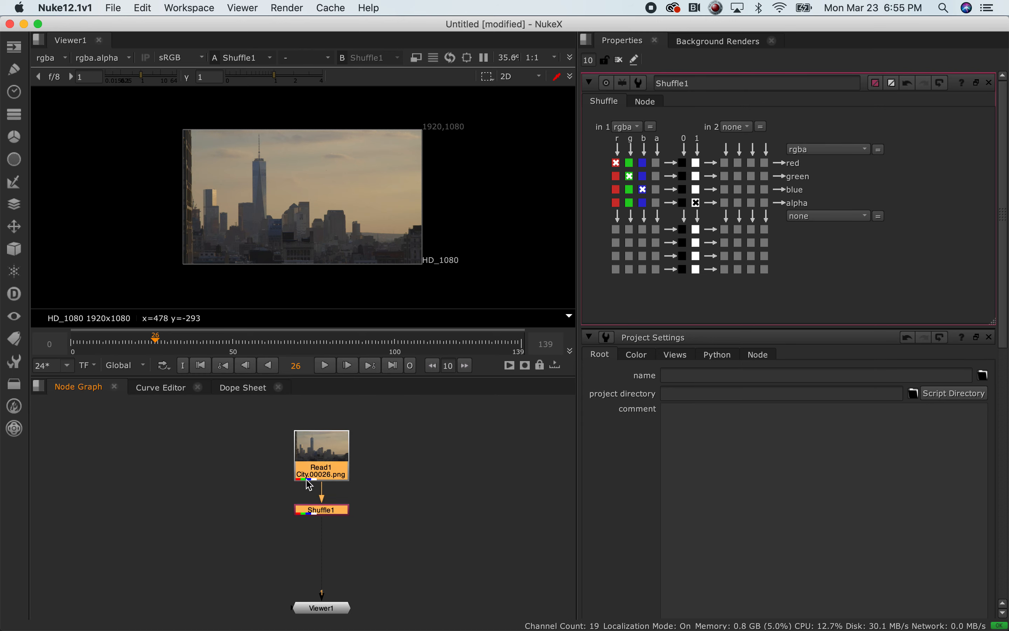
Try a Grade node between the Read and Shuffle nodes with its gain lowered to 0.5, and delete it.
{"action": "left_click", "coordinate": [333, 512]}
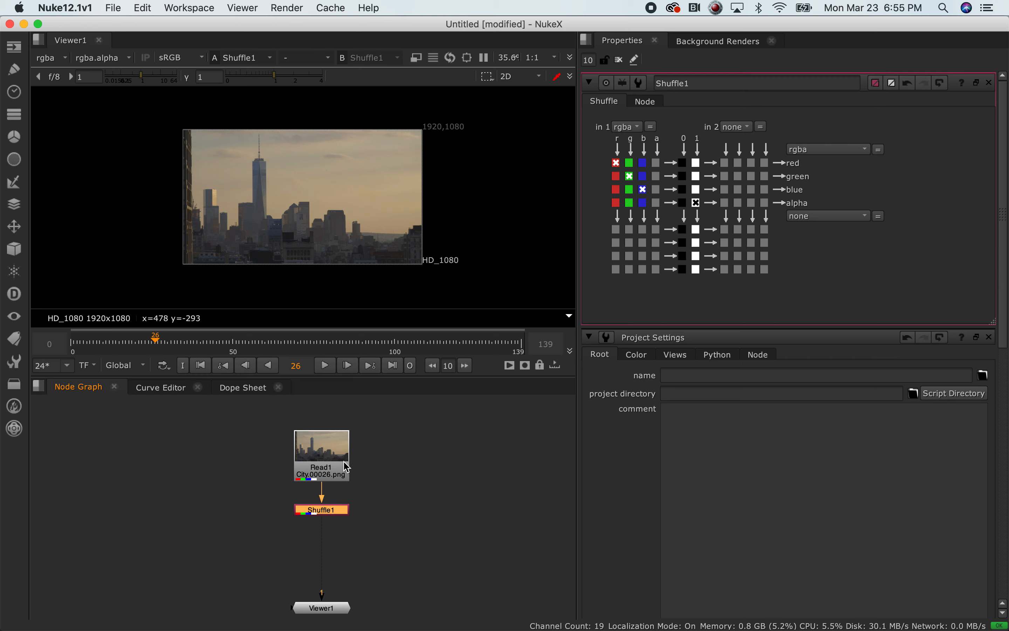
{"action": "left_click", "coordinate": [323, 478]}
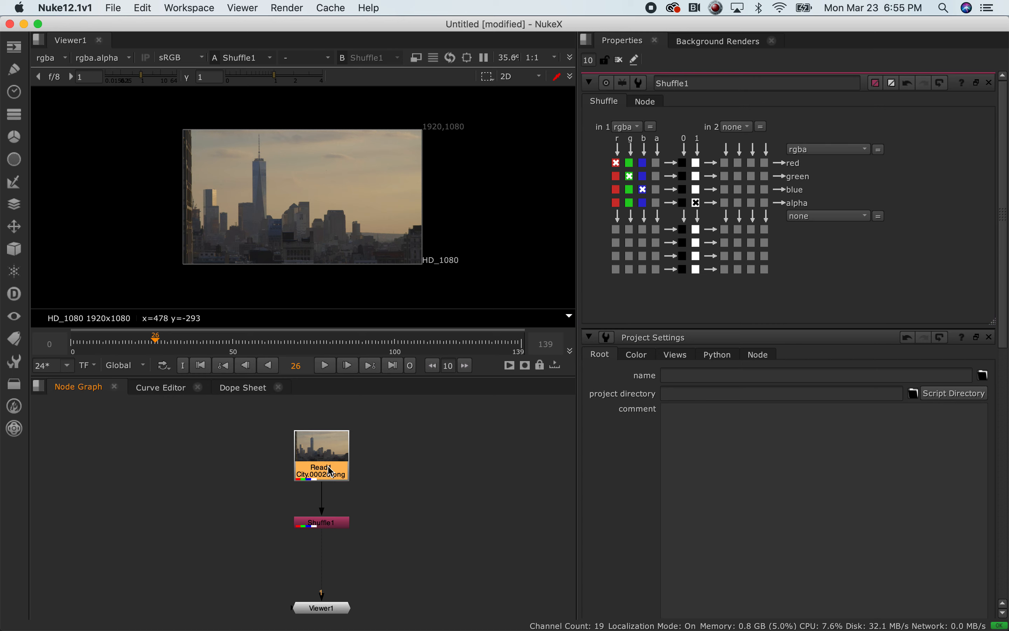
{"action": "key", "text": "Tab"}
{"action": "type", "text": "gra"}
{"action": "key", "text": "Return"}
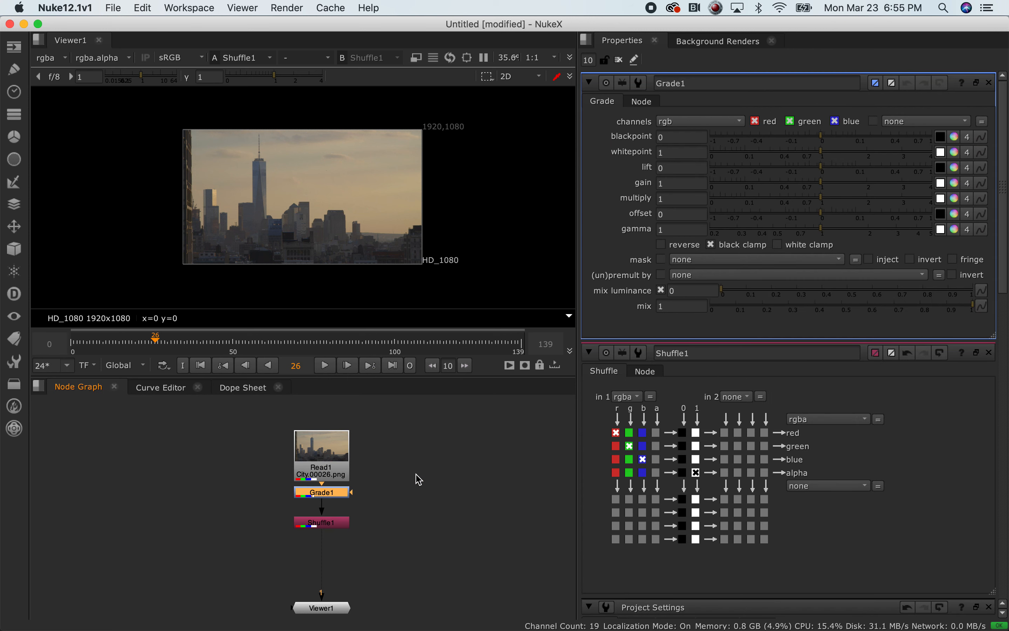
{"action": "left_click_drag", "start_coordinate": [821, 188], "coordinate": [791, 191]}
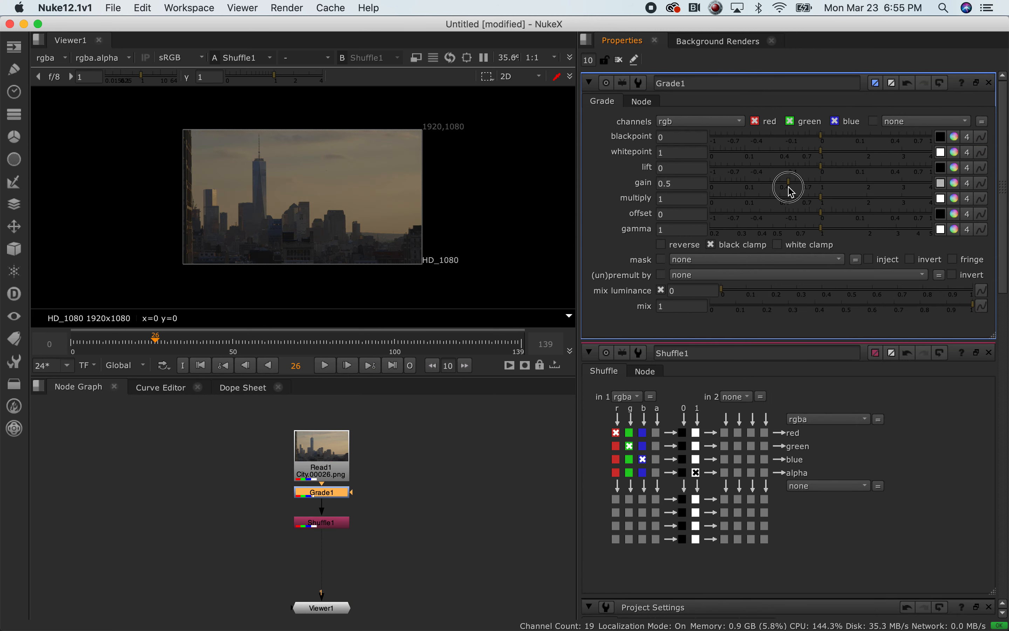
{"action": "left_click_drag", "start_coordinate": [791, 191], "coordinate": [820, 189]}
{"action": "mouse_move", "coordinate": [349, 492]}
{"action": "left_mouse_down"}
{"action": "mouse_move", "coordinate": [346, 503]}
{"action": "mouse_move", "coordinate": [358, 488]}
{"action": "left_mouse_up"}
{"action": "key", "text": "Delete"}
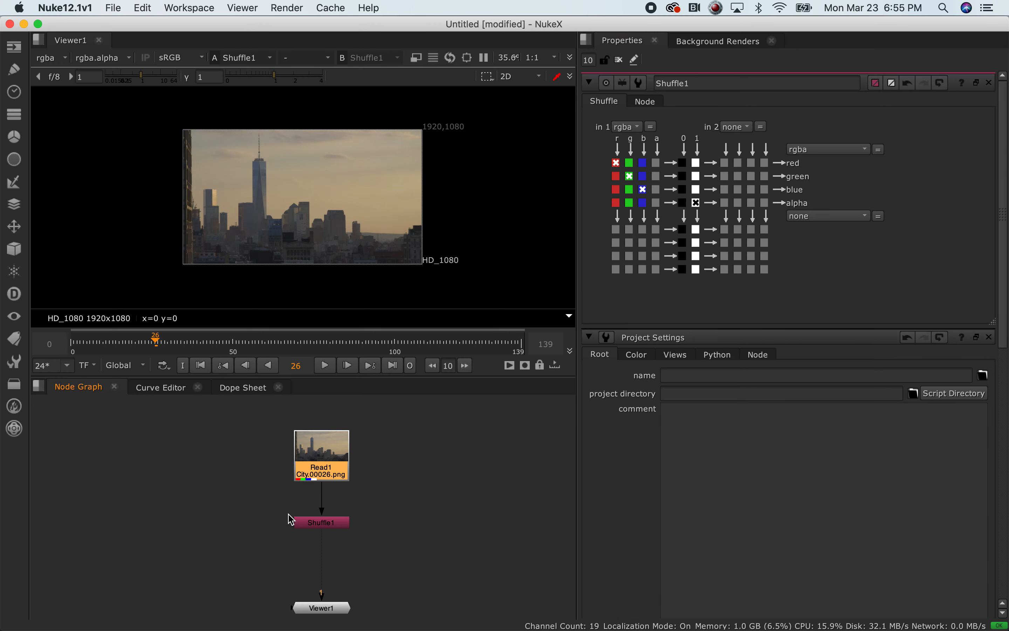
Move the Shuffle and Viewer nodes closer to the Read node and add a Write node after the Shuffle node.
{"action": "left_click_drag", "start_coordinate": [296, 521], "coordinate": [336, 500]}
{"action": "left_click_drag", "start_coordinate": [335, 614], "coordinate": [333, 602]}
{"action": "mouse_move", "coordinate": [323, 503]}
{"action": "left_mouse_down"}
{"action": "mouse_move", "coordinate": [320, 521]}
{"action": "mouse_move", "coordinate": [321, 510]}
{"action": "left_mouse_up"}
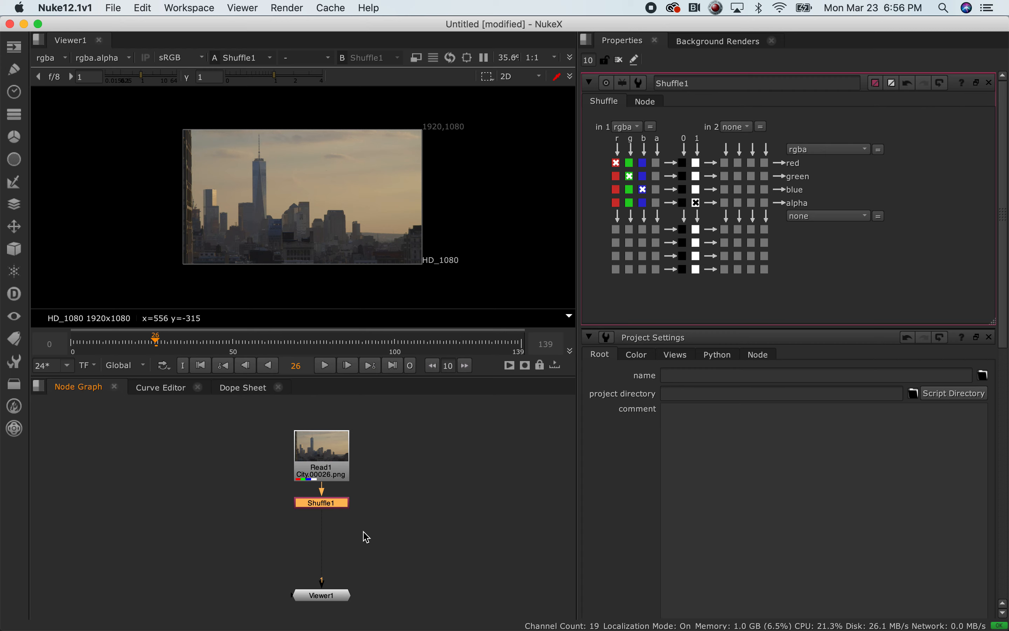
{"action": "key", "text": "Tab"}
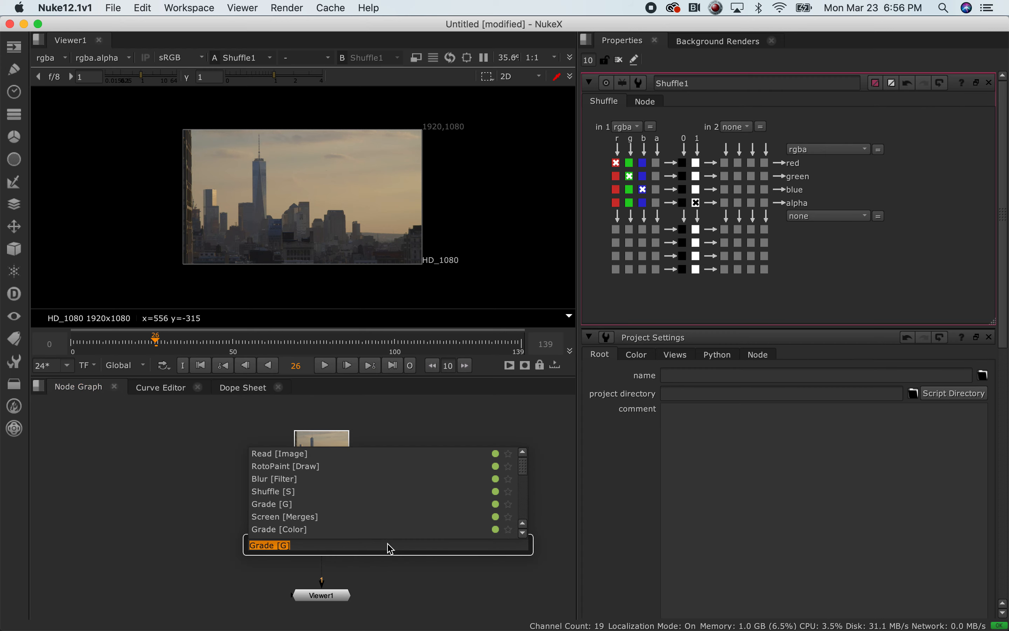
{"action": "type", "text": "write"}
{"action": "key", "text": "Return"}
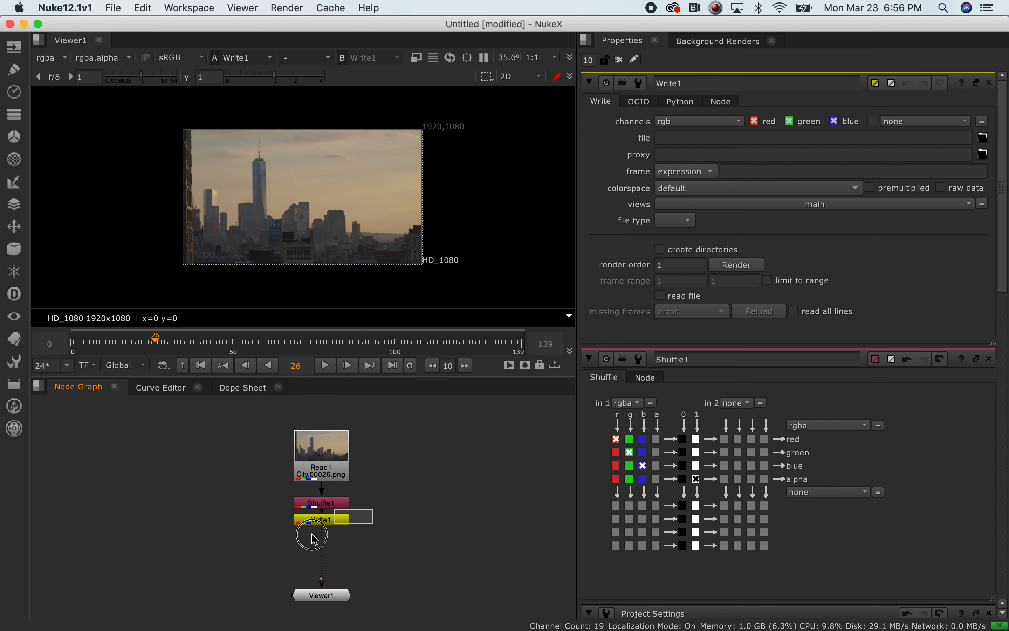
{"action": "key", "text": "Tab"}
{"action": "type", "text": "read"}
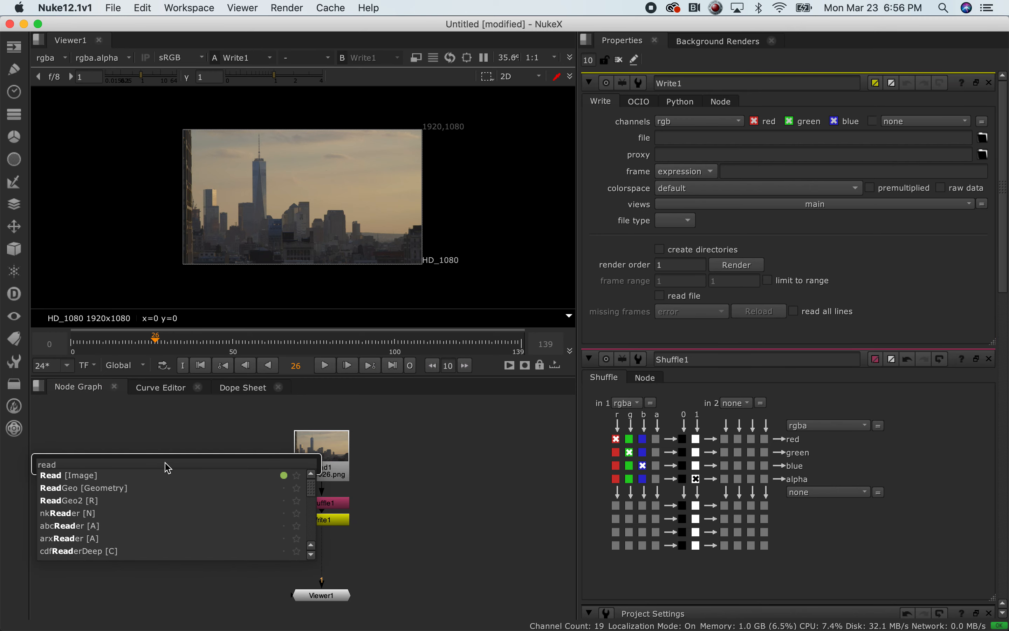
{"action": "key", "text": "BackSpace"}
{"action": "key", "text": "BackSpace"}
{"action": "key", "text": "BackSpace"}
{"action": "key", "text": "BackSpace"}
Set the Write node's output channels to rgba.
{"action": "left_click", "coordinate": [321, 521]}
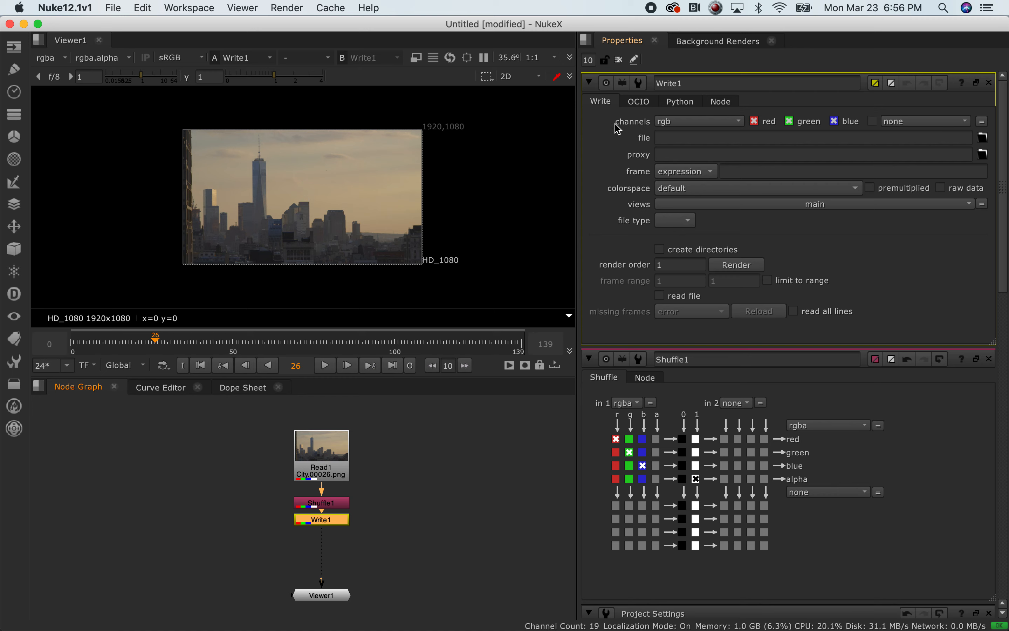
{"action": "left_click", "coordinate": [690, 121]}
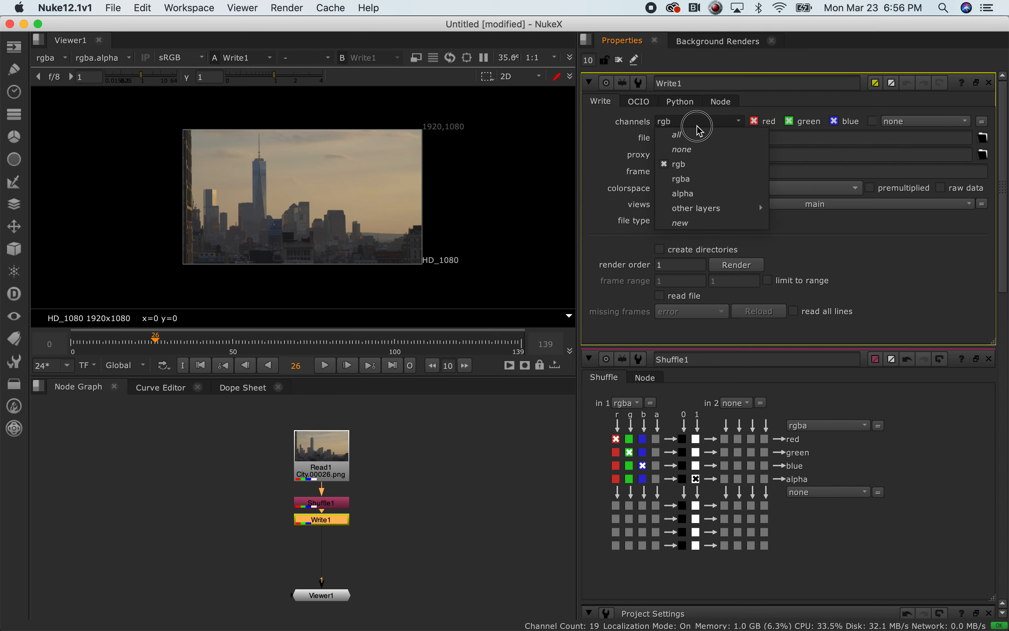
{"action": "left_click", "coordinate": [699, 180]}
{"action": "left_click", "coordinate": [318, 504]}
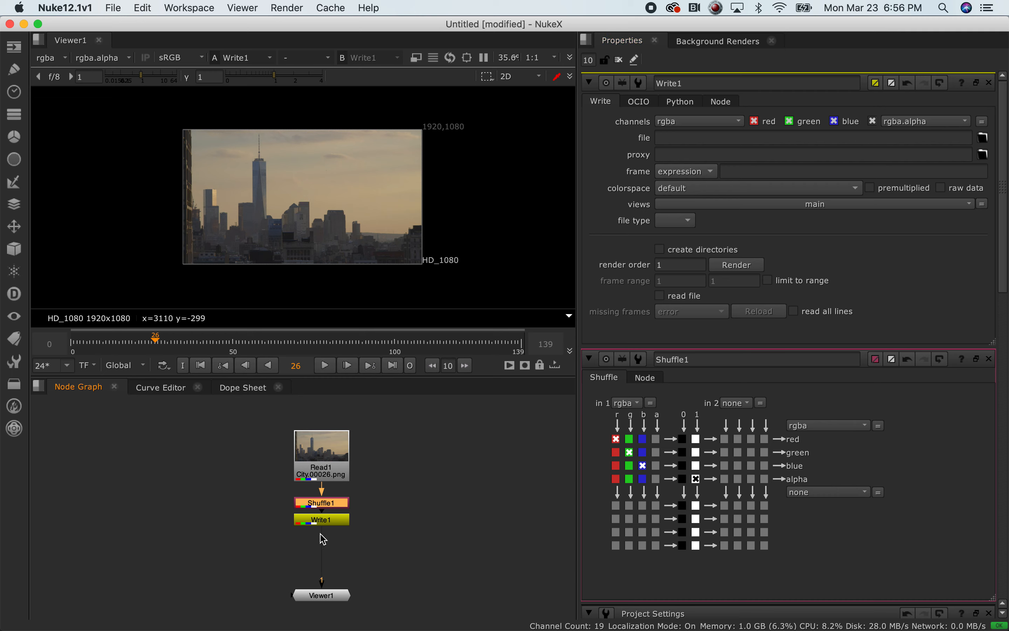
{"action": "left_click", "coordinate": [322, 522]}
Limit the number of node property panels open at once to 1.
{"action": "left_click", "coordinate": [588, 60]}
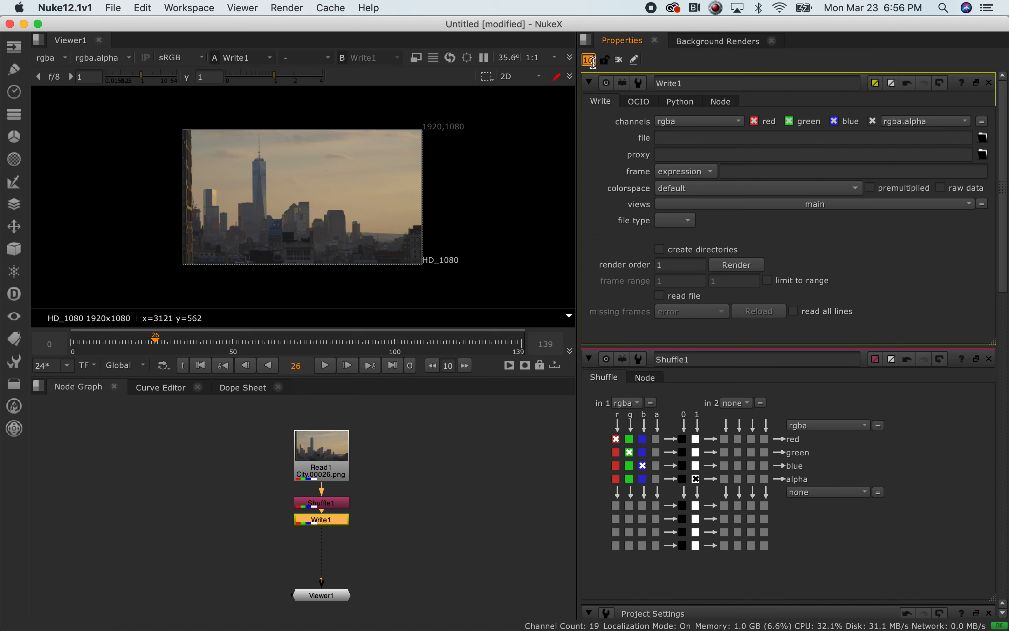
{"action": "type", "text": "1"}
{"action": "left_click", "coordinate": [823, 465]}
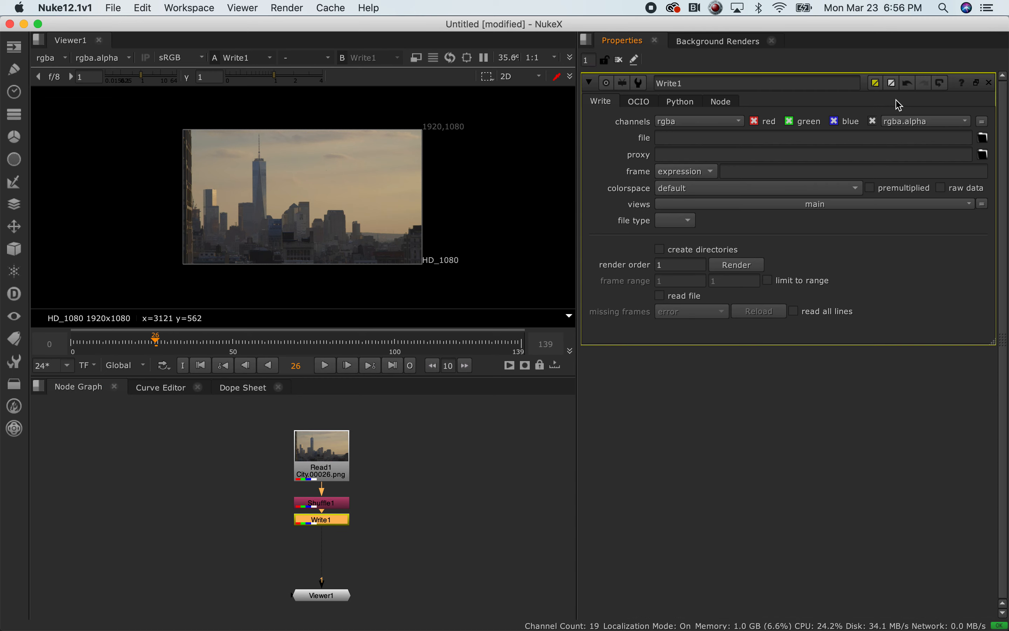
{"action": "left_click", "coordinate": [982, 138]}
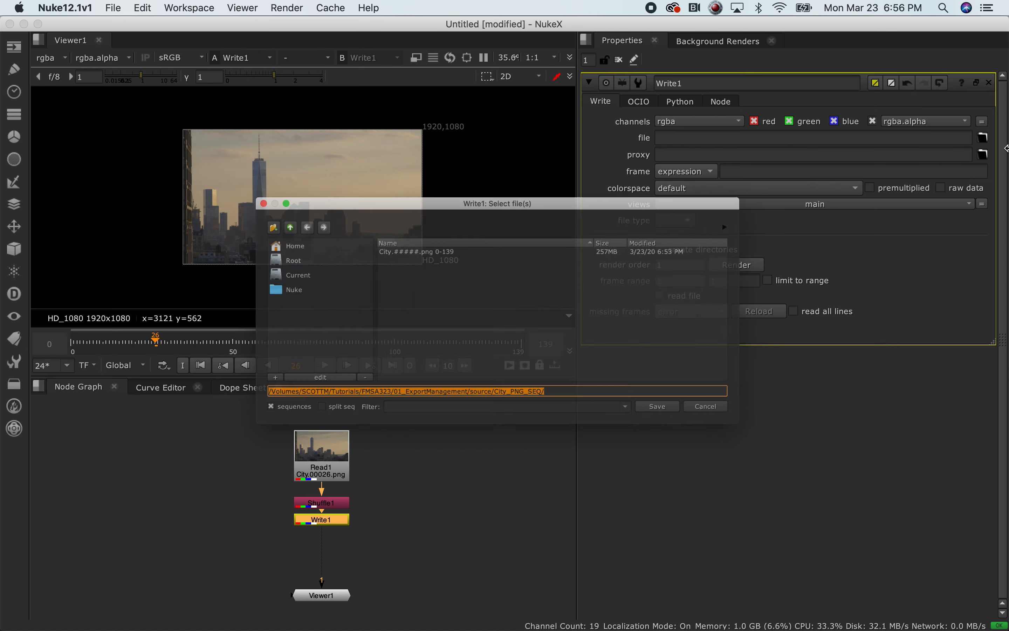
{"action": "left_click", "coordinate": [245, 212]}
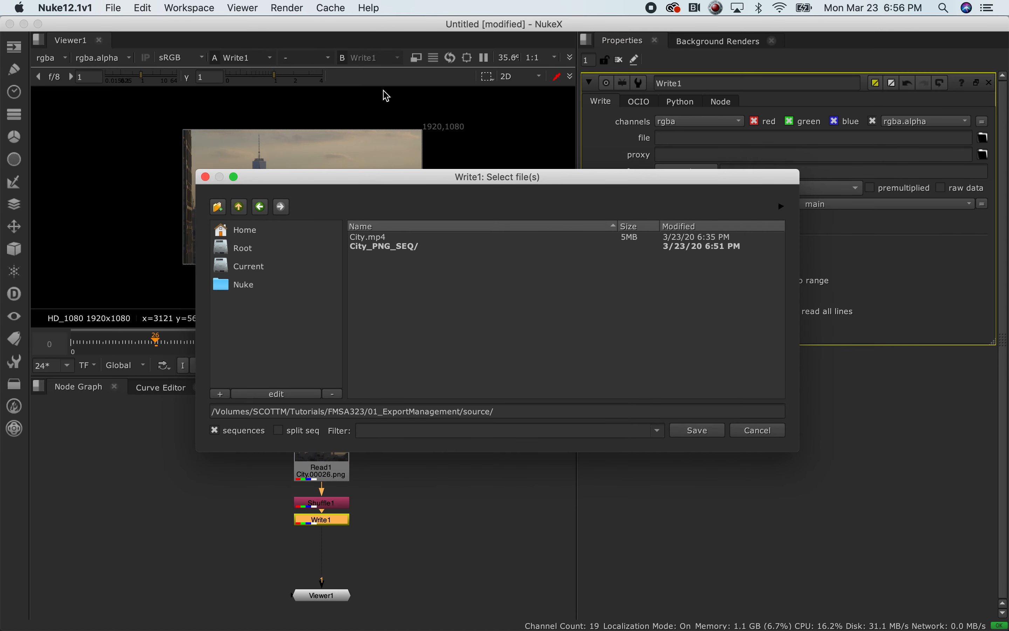
{"action": "left_click", "coordinate": [240, 207]}
{"action": "double_click", "coordinate": [377, 236]}
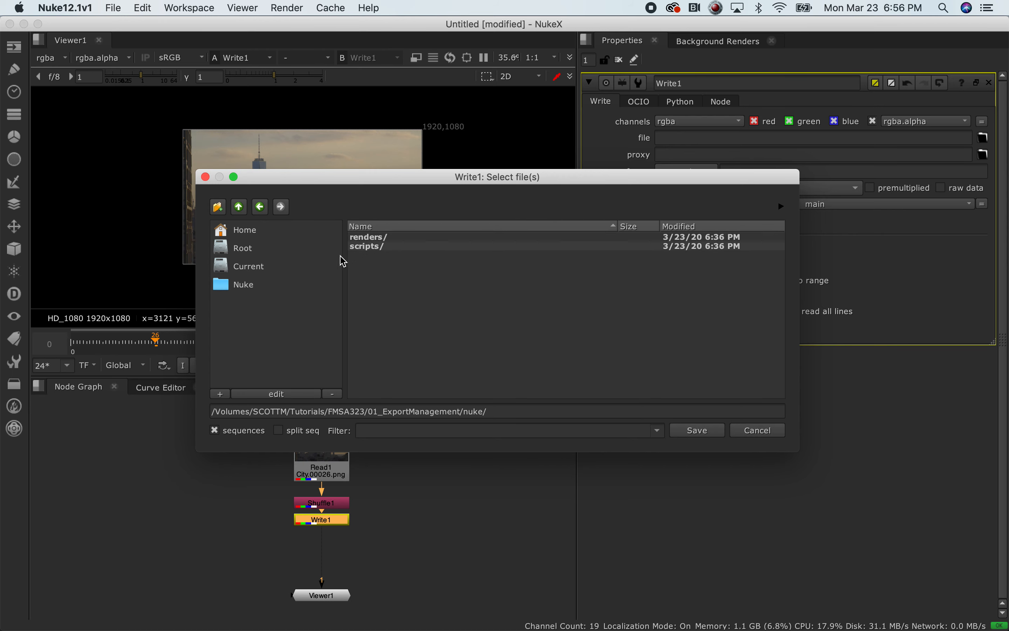
{"action": "double_click", "coordinate": [369, 238]}
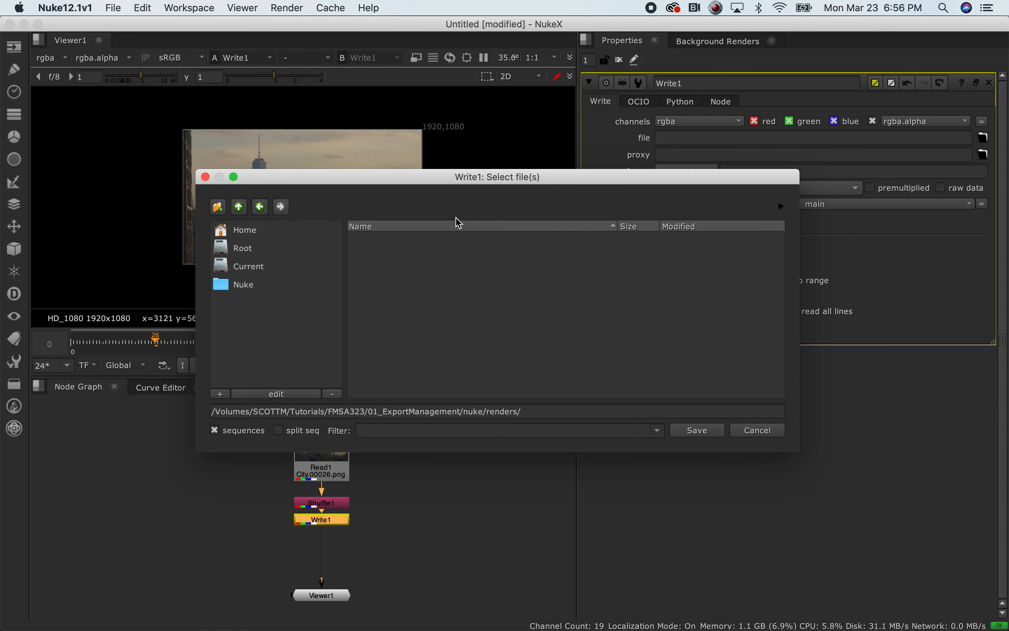
{"action": "left_click", "coordinate": [224, 212]}
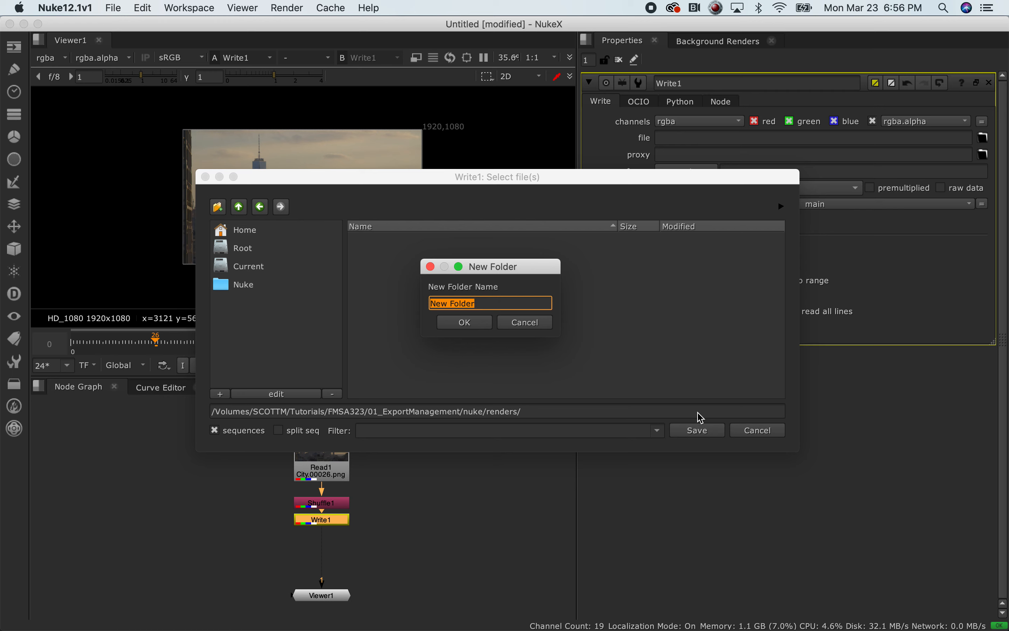
{"action": "key", "text": "Escape"}
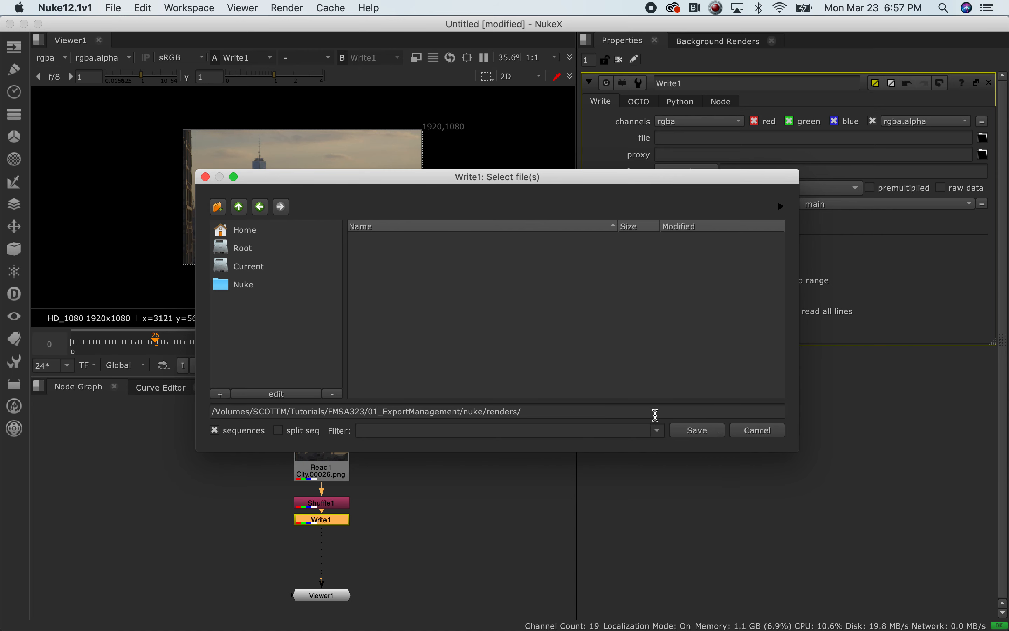
{"action": "left_click", "coordinate": [552, 413]}
{"action": "left_click", "coordinate": [686, 392]}
{"action": "left_click", "coordinate": [570, 411]}
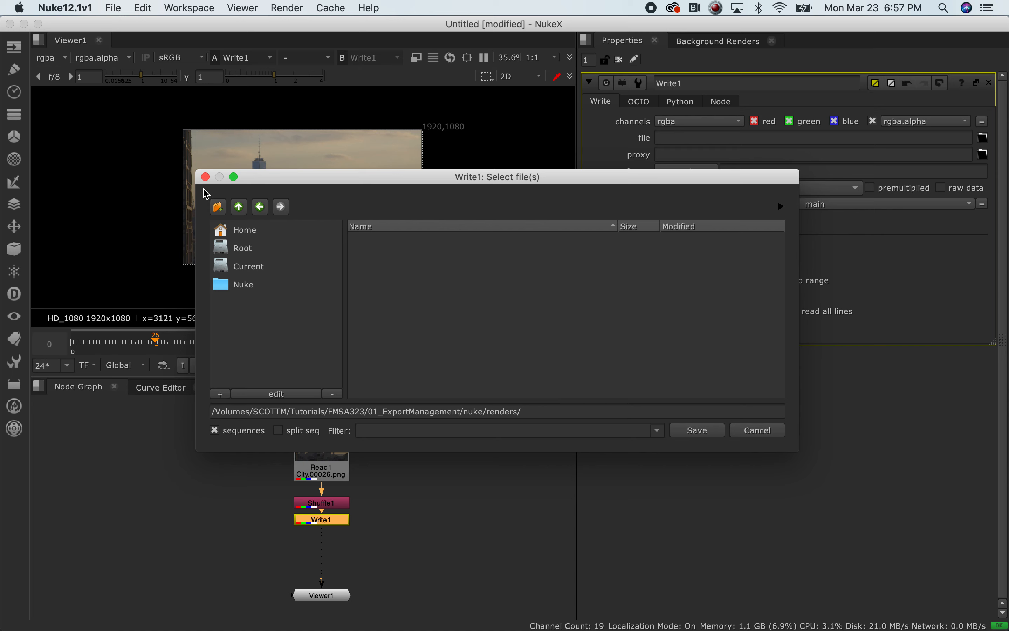
{"action": "left_click", "coordinate": [218, 207]}
{"action": "left_click_drag", "start_coordinate": [763, 180], "coordinate": [762, 179]}
{"action": "left_click_drag", "start_coordinate": [760, 377], "coordinate": [933, 385]}
{"action": "left_click_drag", "start_coordinate": [517, 269], "coordinate": [677, 134]}
{"action": "left_click", "coordinate": [712, 457]}
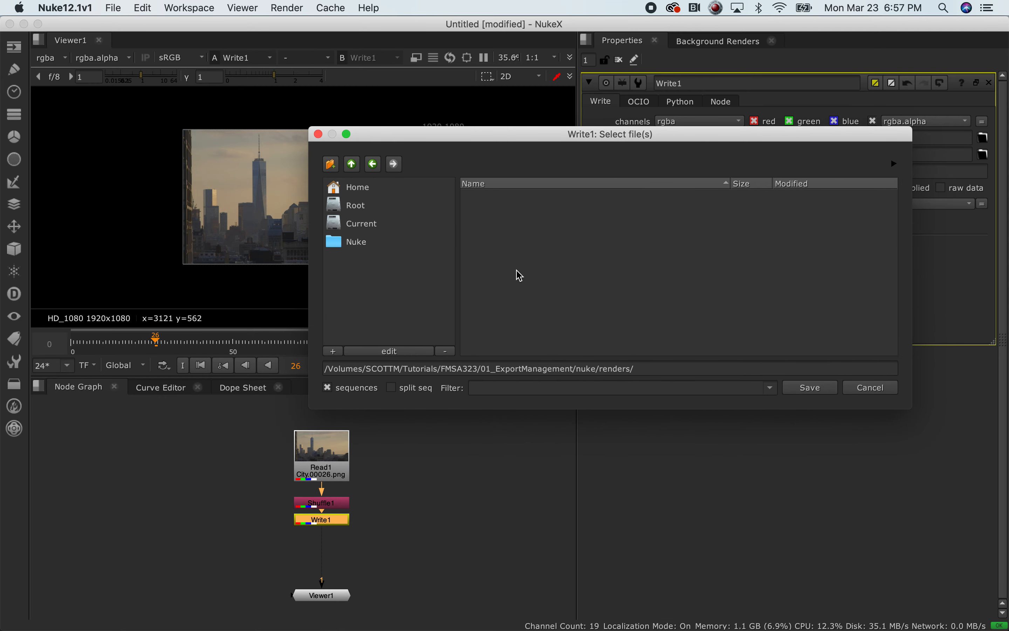
{"action": "left_click", "coordinate": [895, 387]}
{"action": "left_click", "coordinate": [416, 484]}
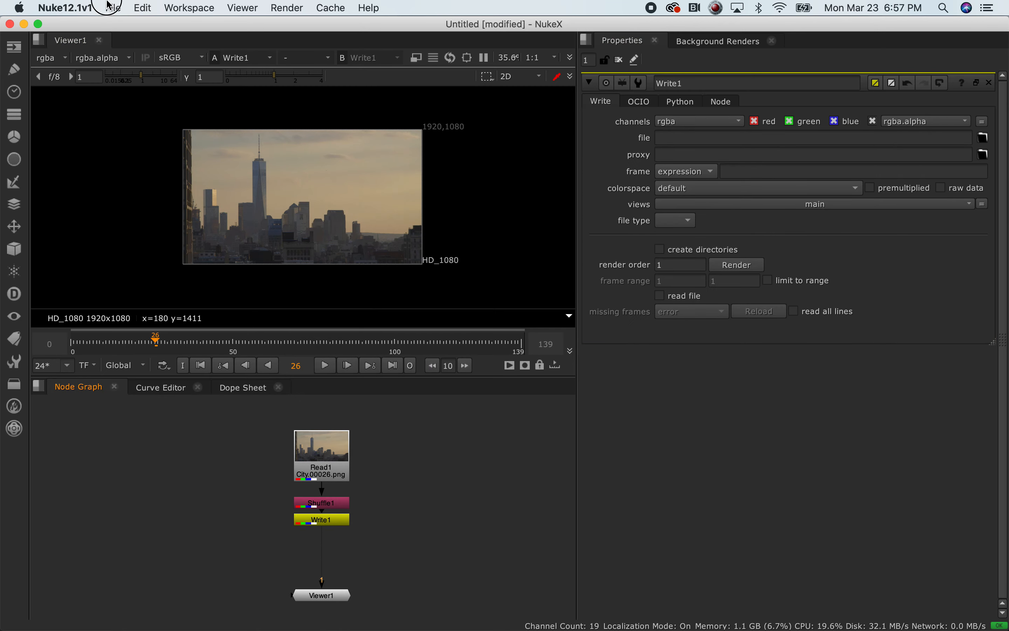
Save the comp as EM_v01_r01 in the FMSA323/01_ExportManagement/nuke/scripts folder.
{"action": "left_click", "coordinate": [117, 8]}
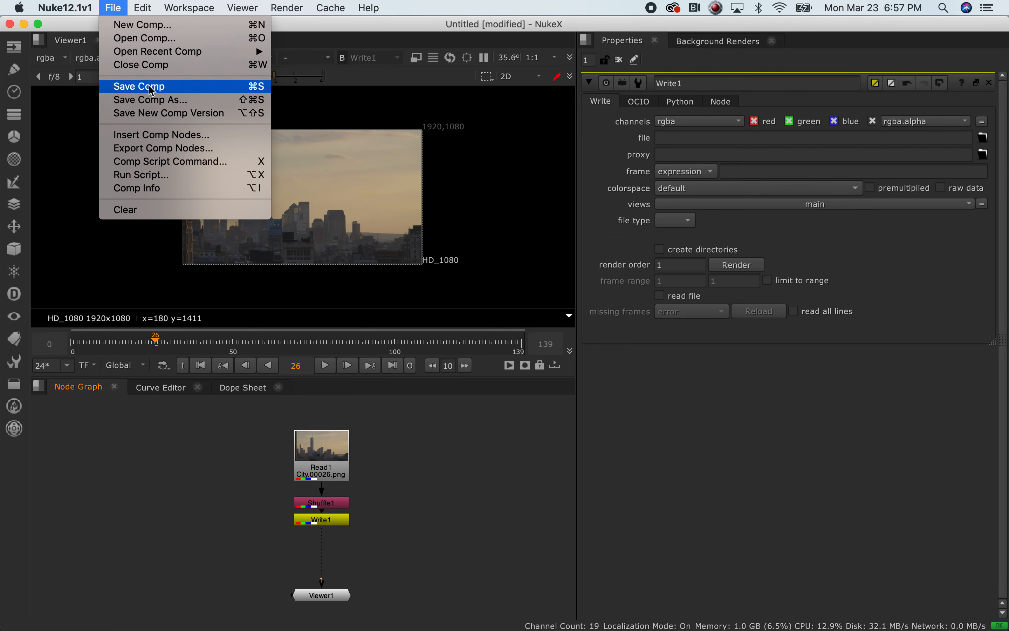
{"action": "left_click", "coordinate": [139, 85]}
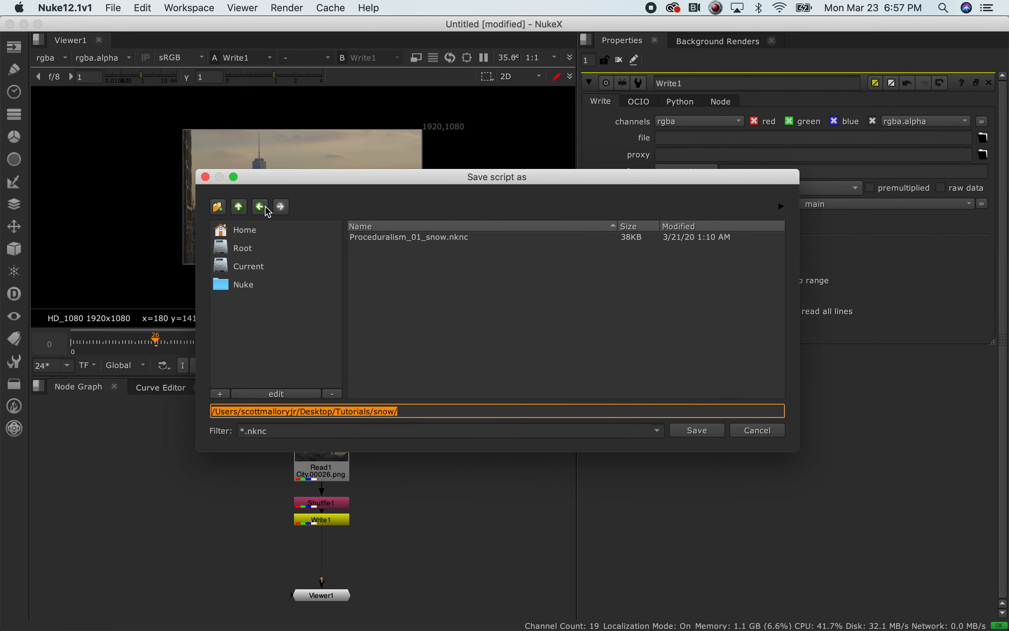
{"action": "left_click", "coordinate": [239, 206]}
{"action": "left_click", "coordinate": [239, 206]}
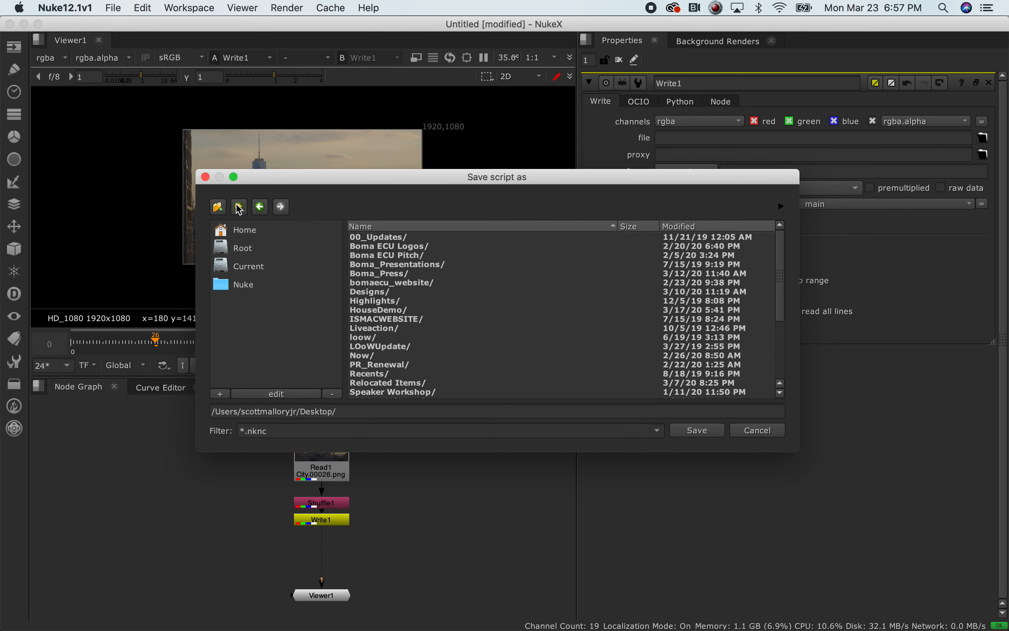
{"action": "left_click", "coordinate": [239, 208]}
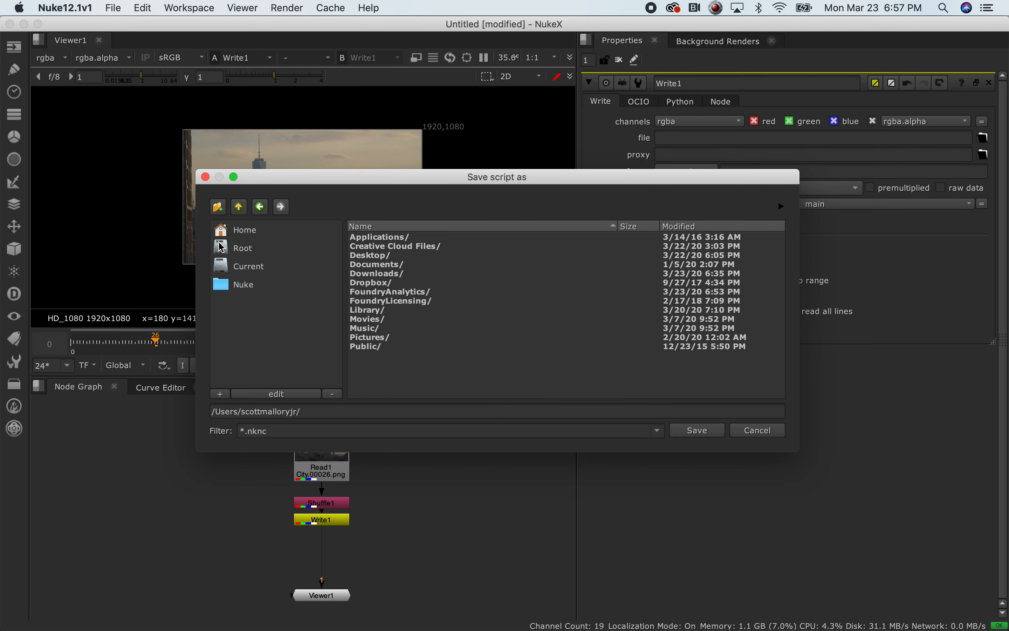
{"action": "left_click", "coordinate": [233, 231]}
{"action": "left_click", "coordinate": [242, 249]}
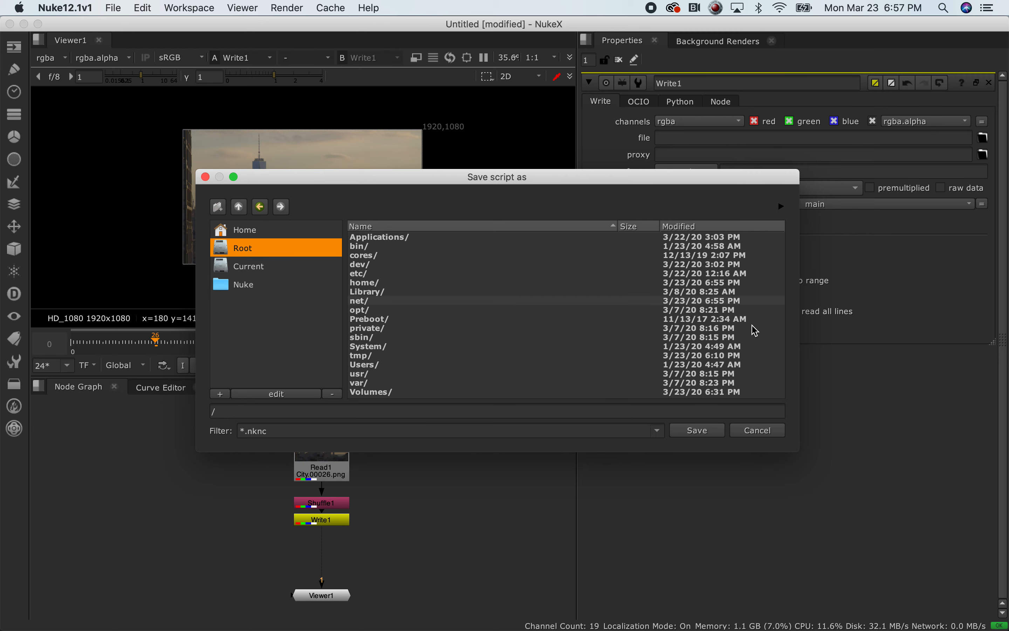
{"action": "double_click", "coordinate": [373, 394]}
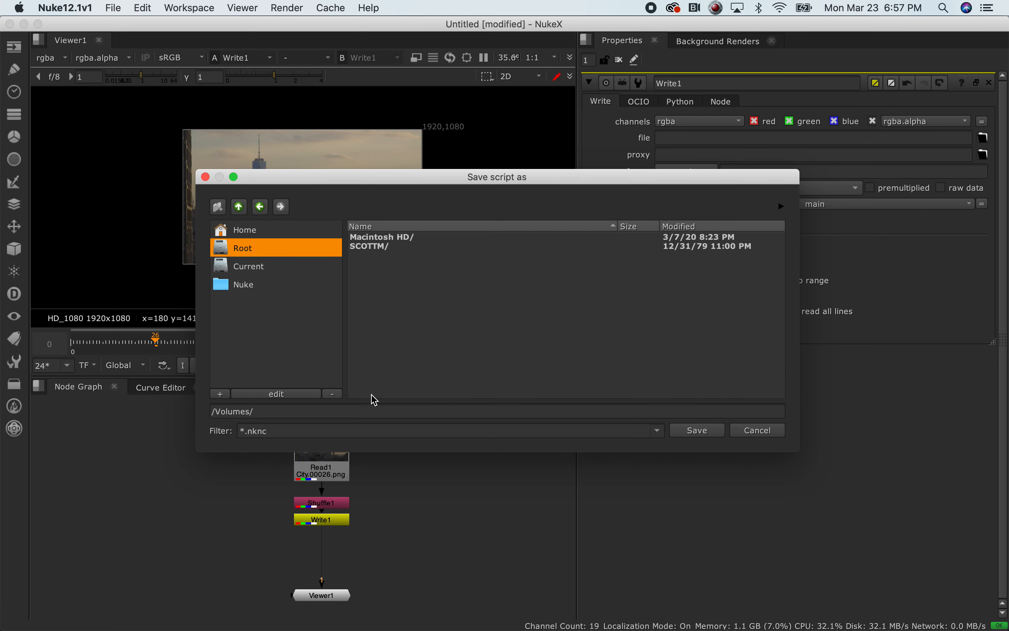
{"action": "double_click", "coordinate": [370, 246]}
{"action": "double_click", "coordinate": [378, 382]}
{"action": "double_click", "coordinate": [378, 247]}
{"action": "double_click", "coordinate": [384, 237]}
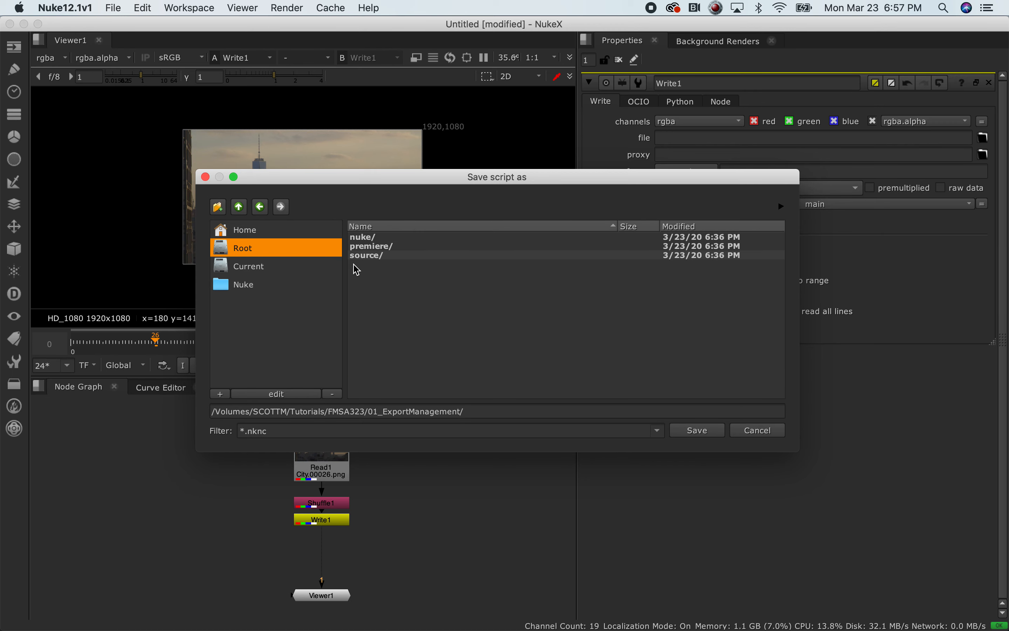
{"action": "double_click", "coordinate": [362, 236]}
{"action": "double_click", "coordinate": [375, 247]}
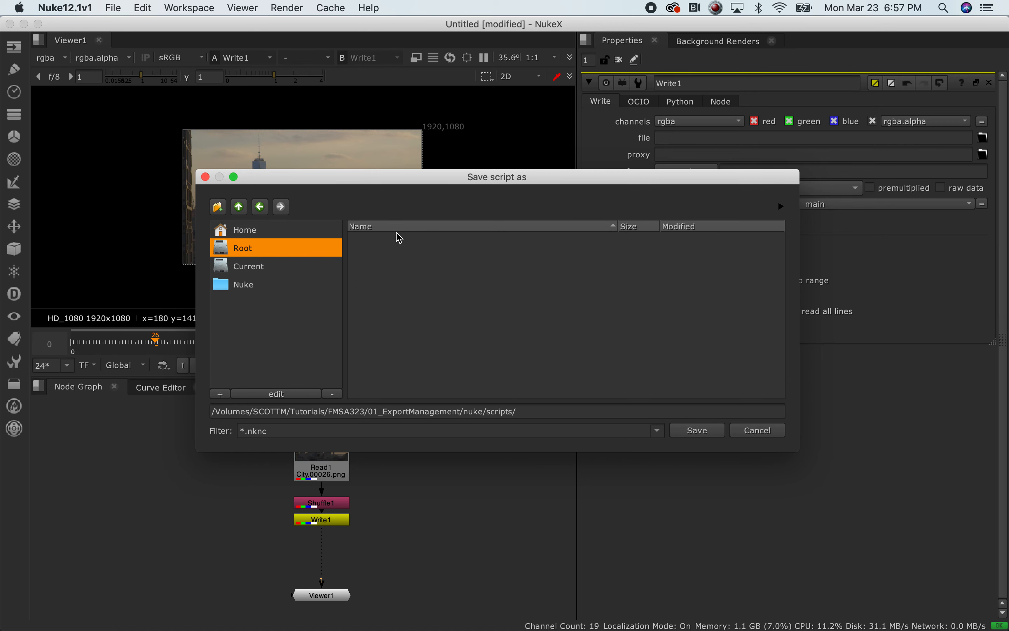
{"action": "left_click", "coordinate": [553, 413]}
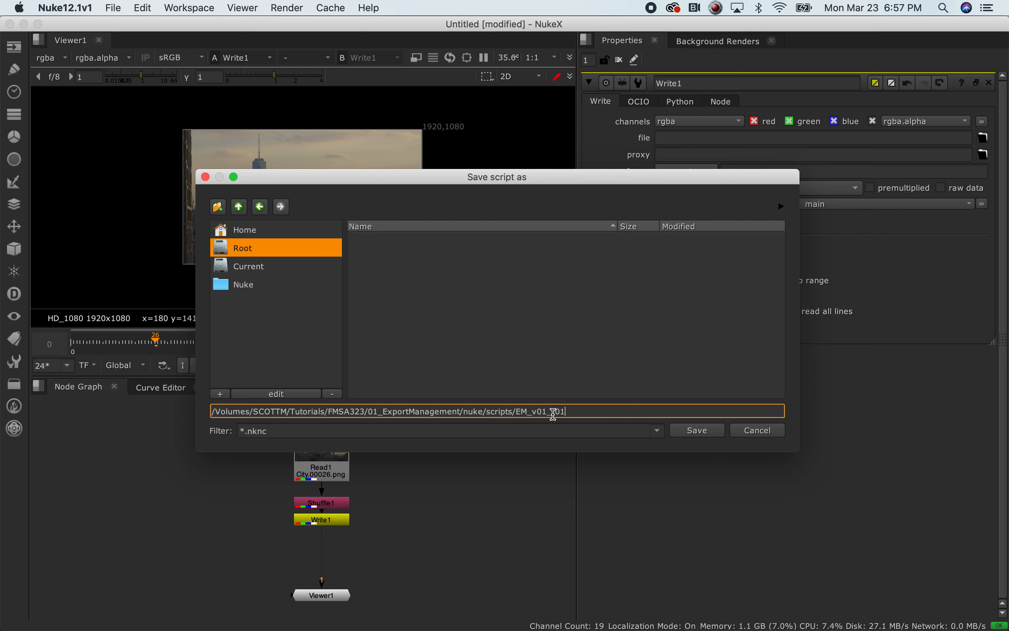
{"action": "left_click", "coordinate": [708, 430]}
Create a folder named EM_v01_r01 inside nuke/renders for the Write node's output.
{"action": "left_click", "coordinate": [318, 524]}
{"action": "left_click", "coordinate": [983, 139]}
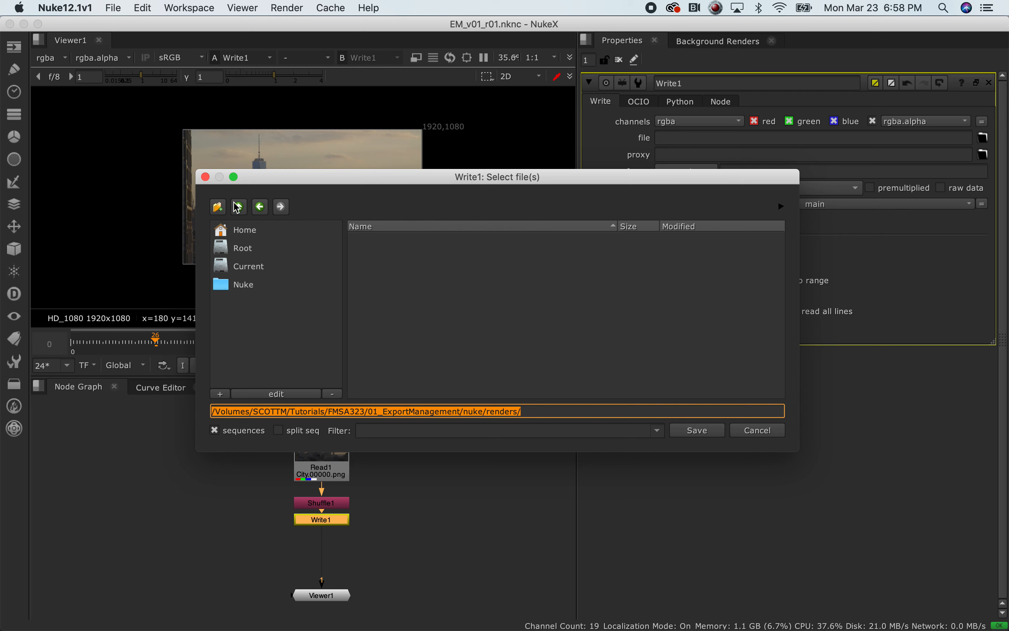
{"action": "left_click", "coordinate": [237, 208]}
{"action": "double_click", "coordinate": [364, 237]}
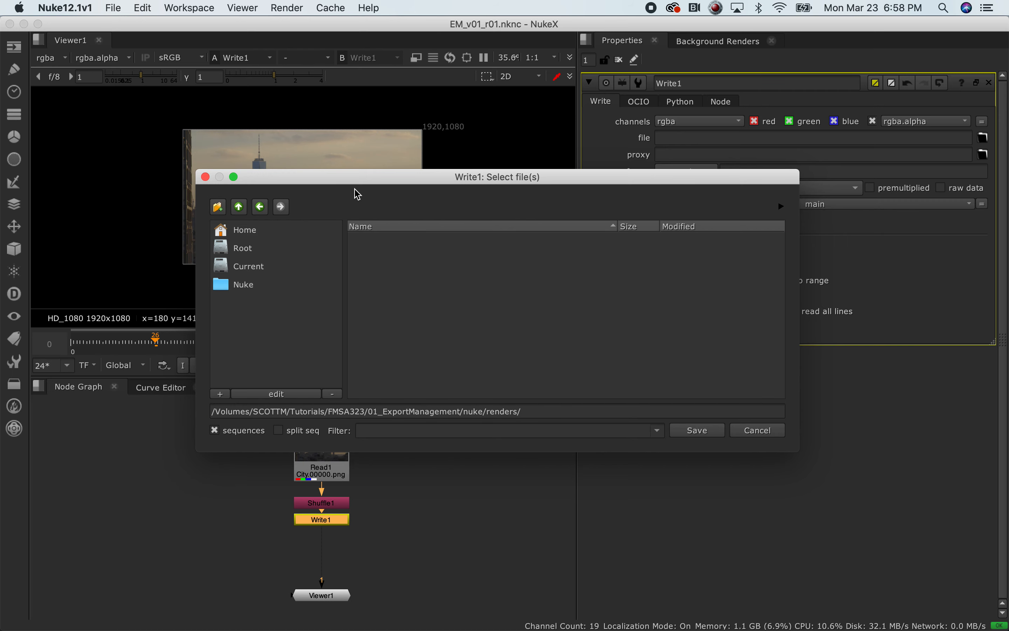
{"action": "left_click", "coordinate": [218, 206]}
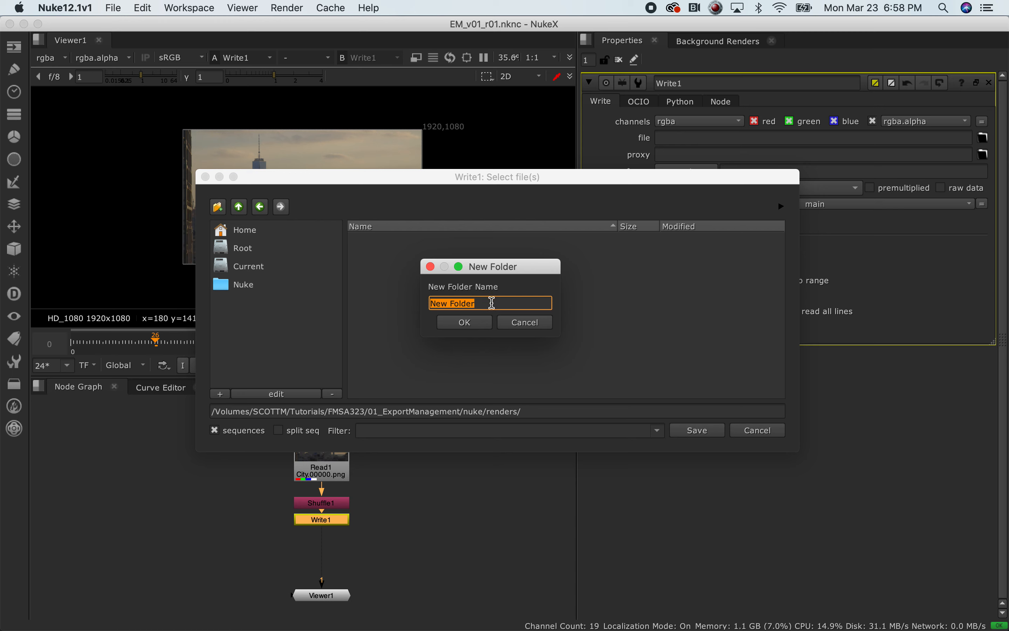
{"action": "type", "text": "EM_v01_r01"}
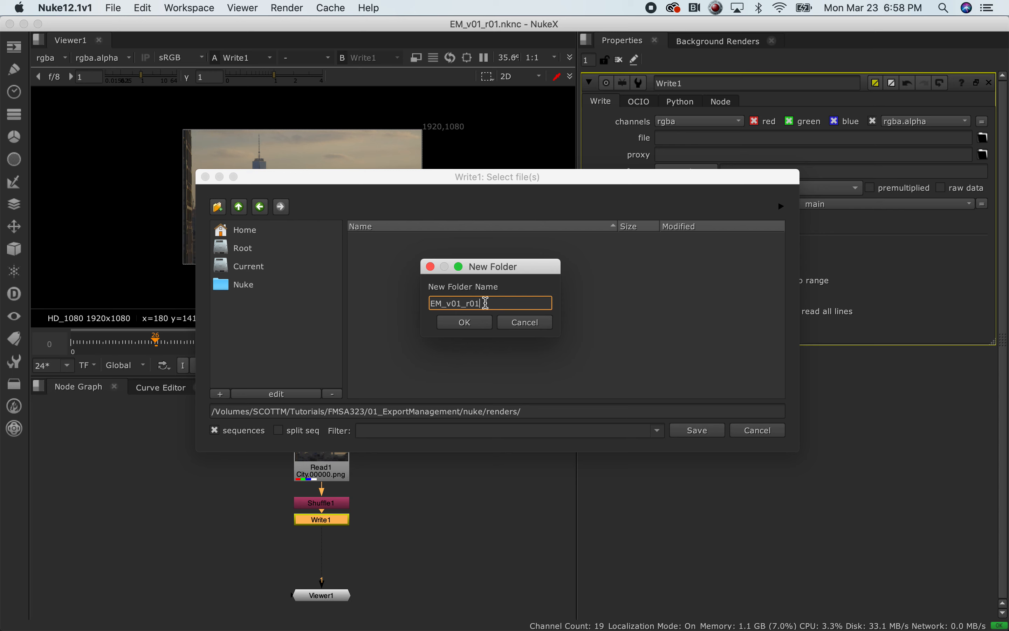
{"action": "left_click", "coordinate": [463, 323]}
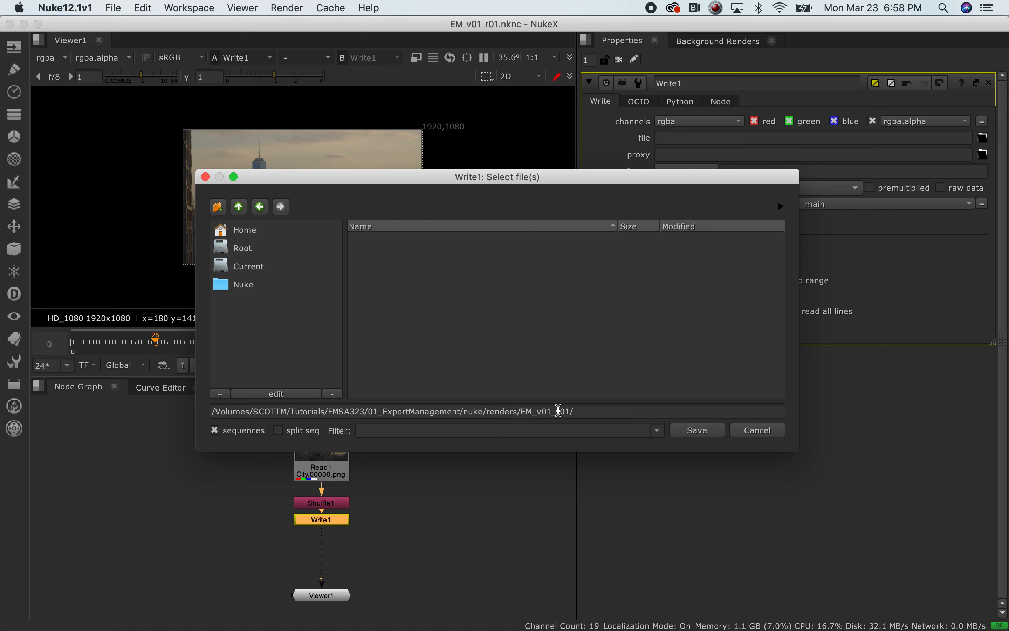
Set the Write node's output file to EM_v01_r01.####.png in the renders/EM_v01_r01 folder.
{"action": "left_click", "coordinate": [594, 412]}
{"action": "left_click", "coordinate": [34, 615]}
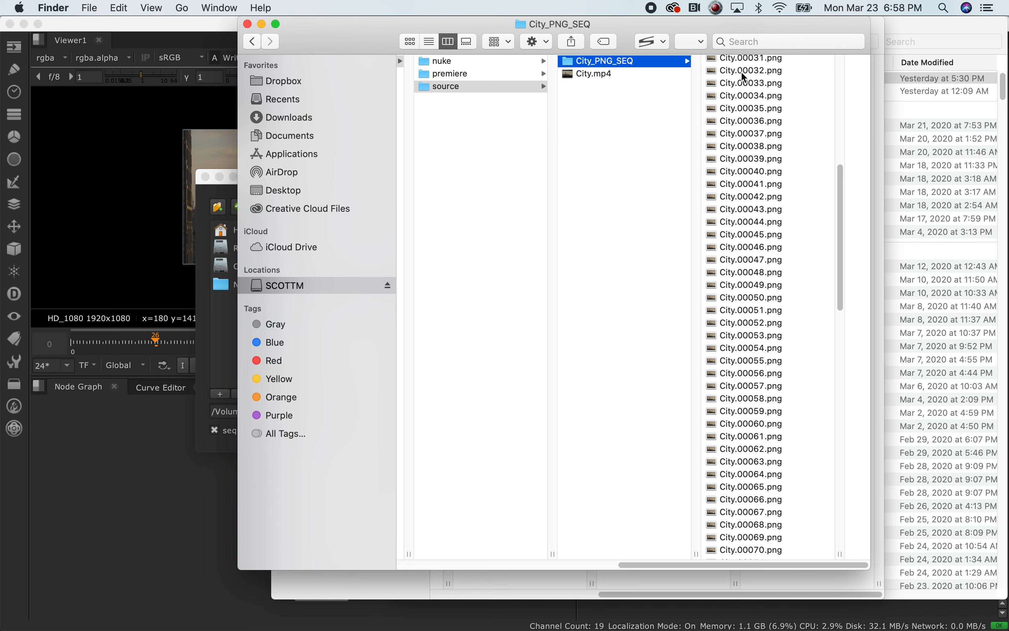
{"action": "left_click", "coordinate": [207, 465]}
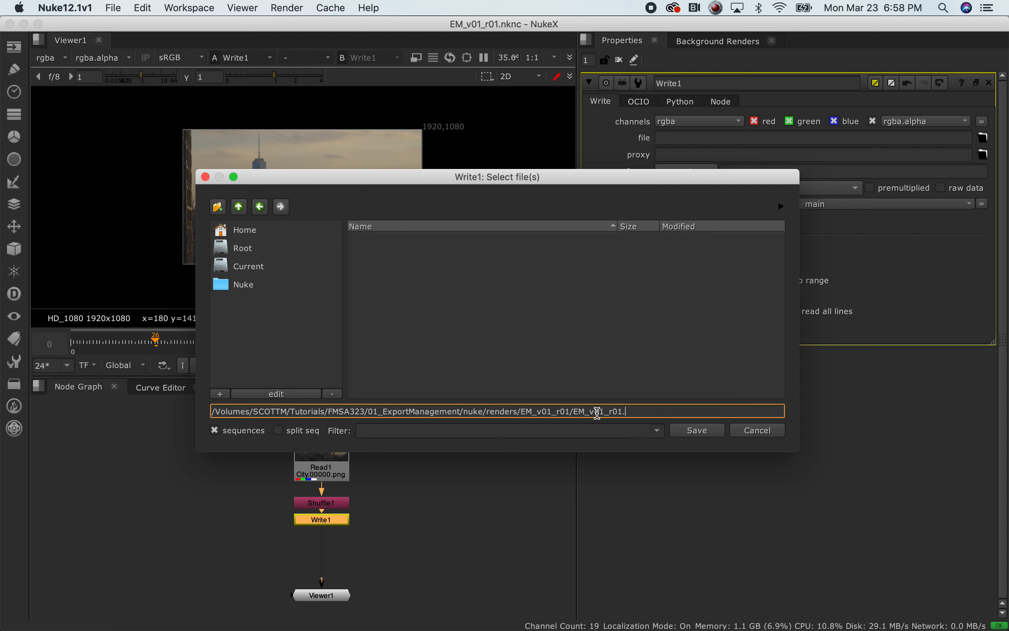
{"action": "left_click", "coordinate": [36, 621]}
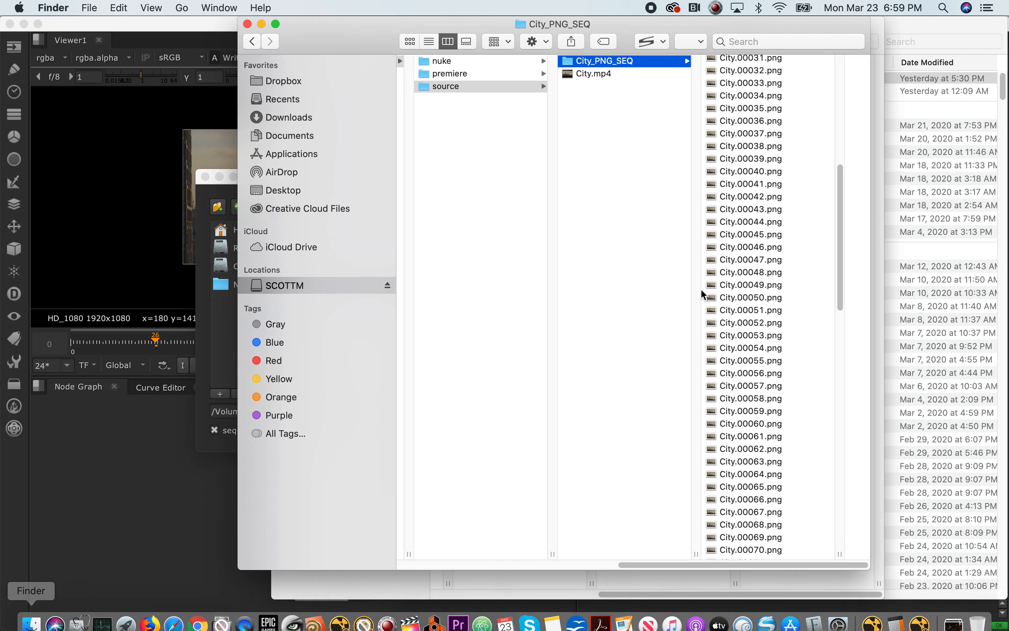
{"action": "left_click", "coordinate": [167, 555]}
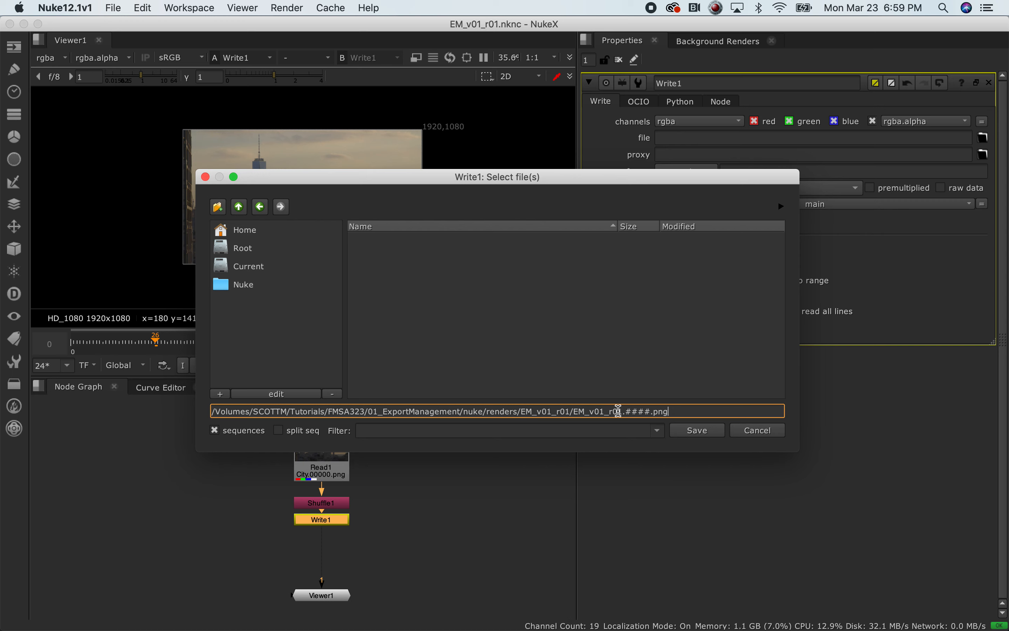
{"action": "left_click_drag", "start_coordinate": [627, 411], "coordinate": [649, 410]}
{"action": "left_click", "coordinate": [649, 409]}
{"action": "left_click", "coordinate": [713, 431]}
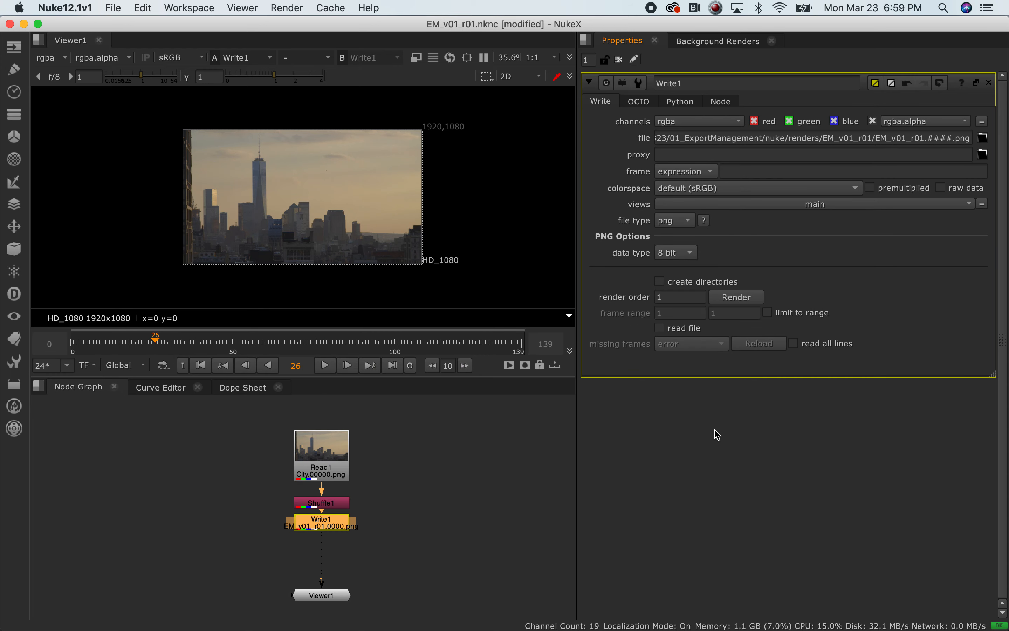
Review the Write node's file types and try the 16 bit PNG data type, then restore 8 bit.
{"action": "left_click", "coordinate": [687, 220]}
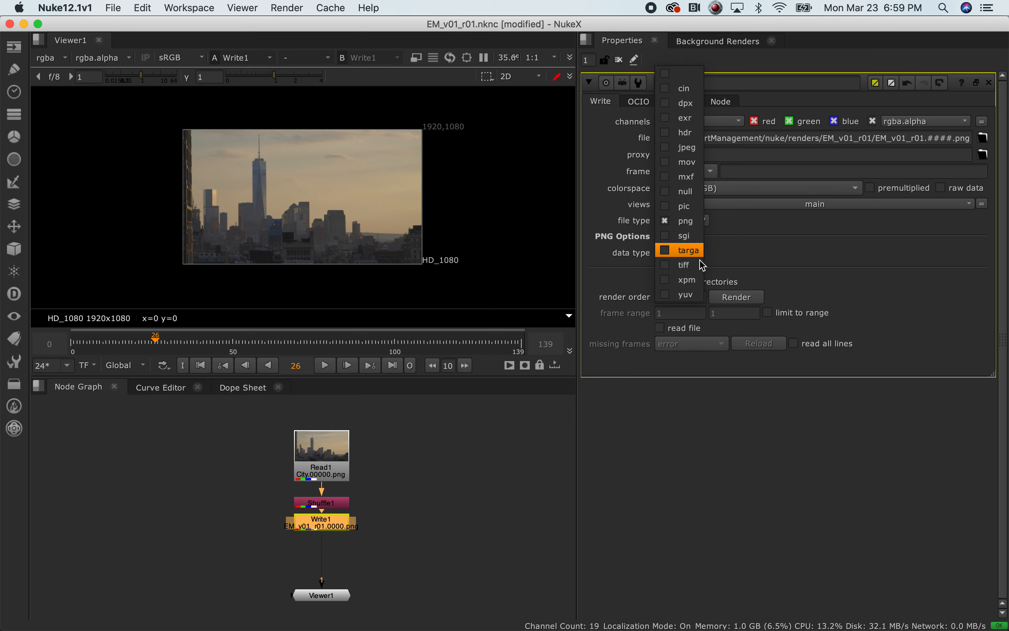
{"action": "left_click", "coordinate": [906, 254]}
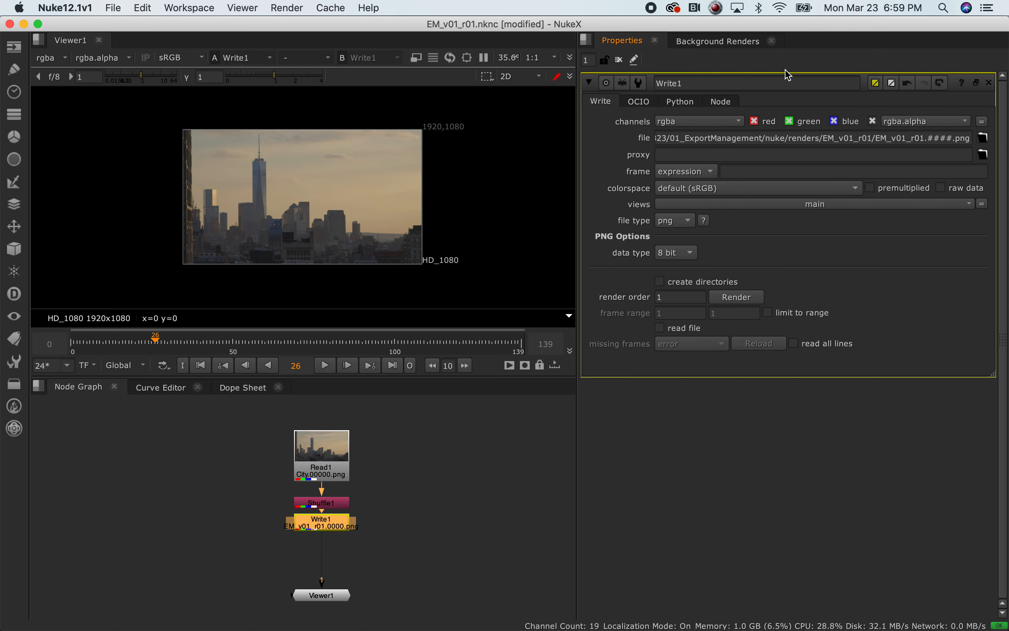
{"action": "left_click", "coordinate": [688, 253]}
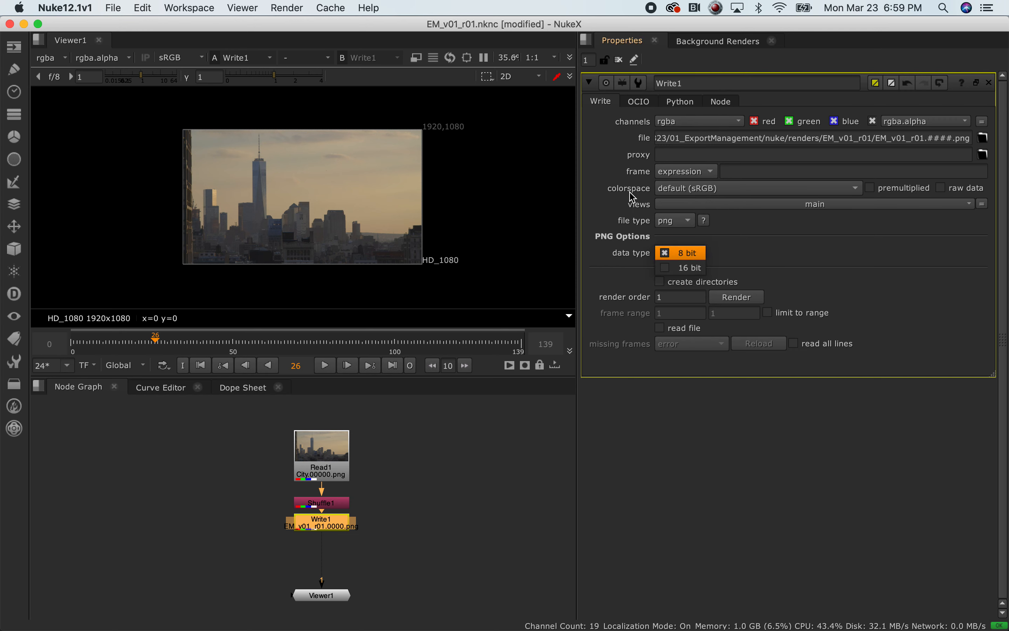
{"action": "left_click", "coordinate": [676, 273]}
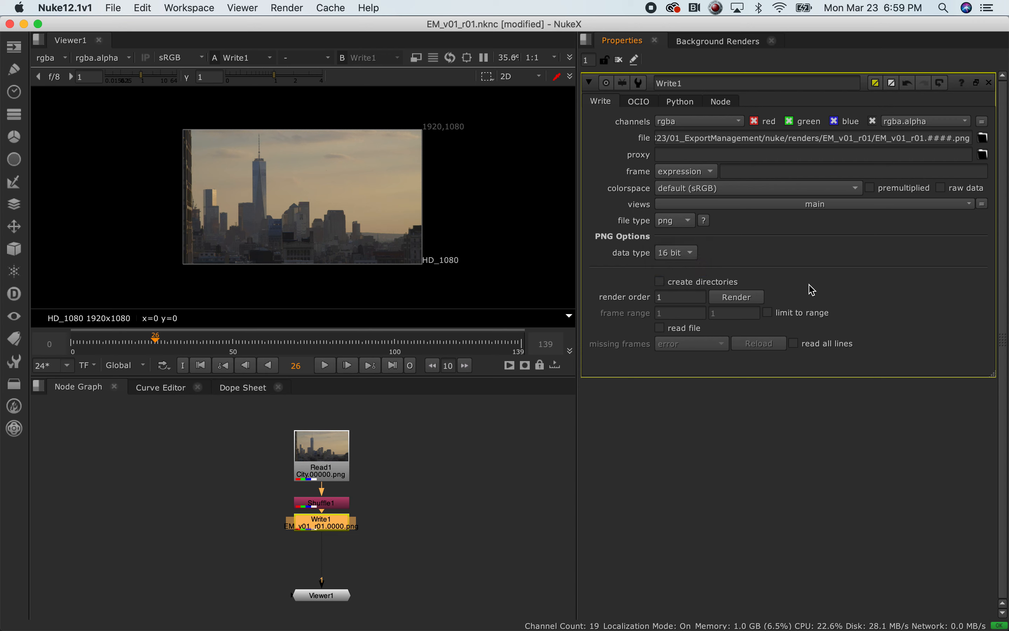
{"action": "left_click", "coordinate": [686, 254]}
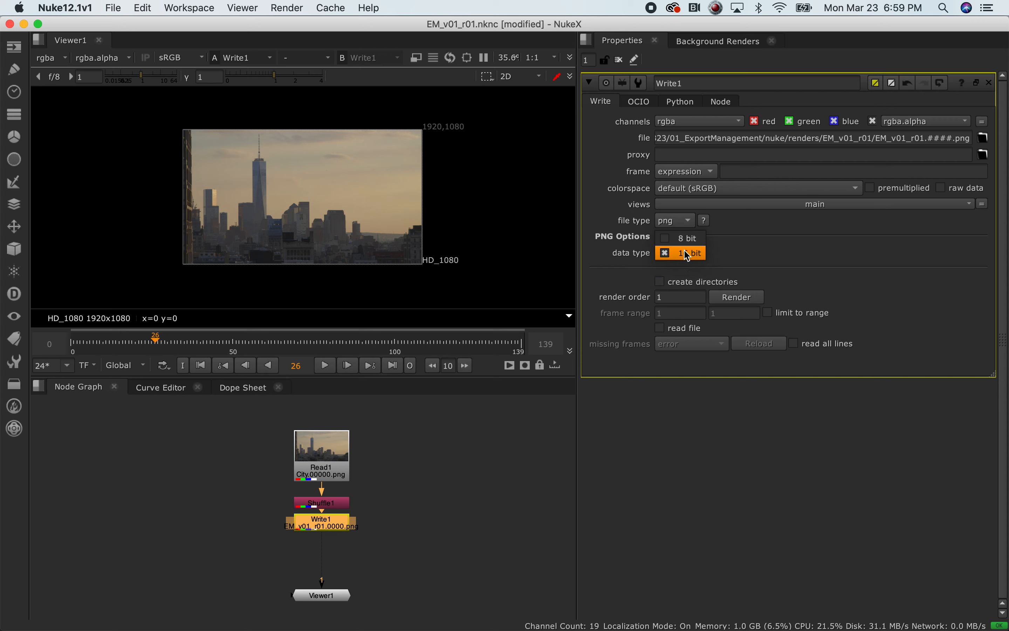
{"action": "left_click", "coordinate": [682, 238]}
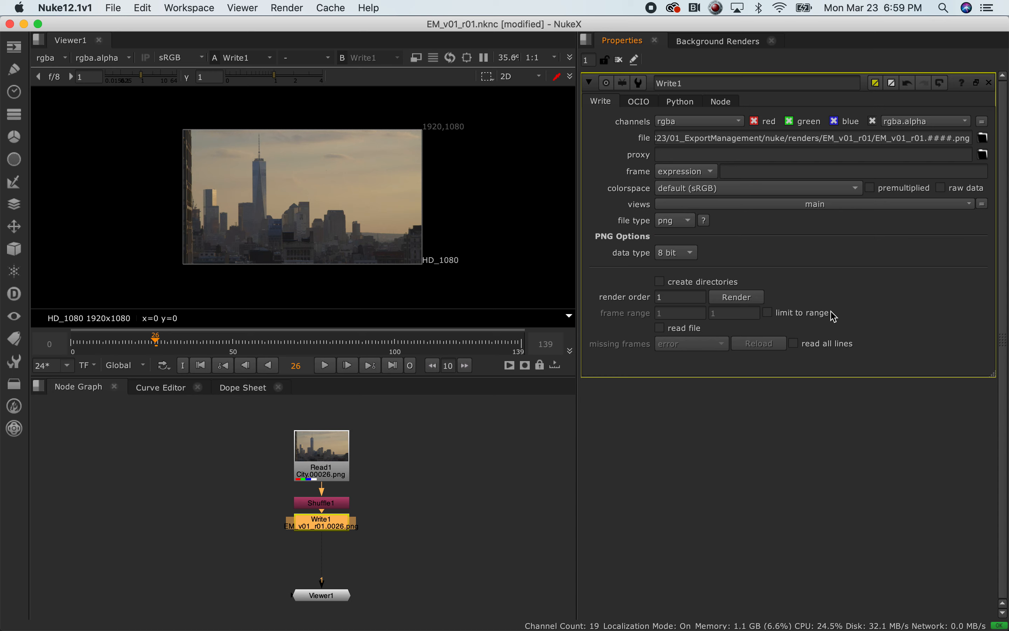
{"action": "left_click", "coordinate": [687, 253]}
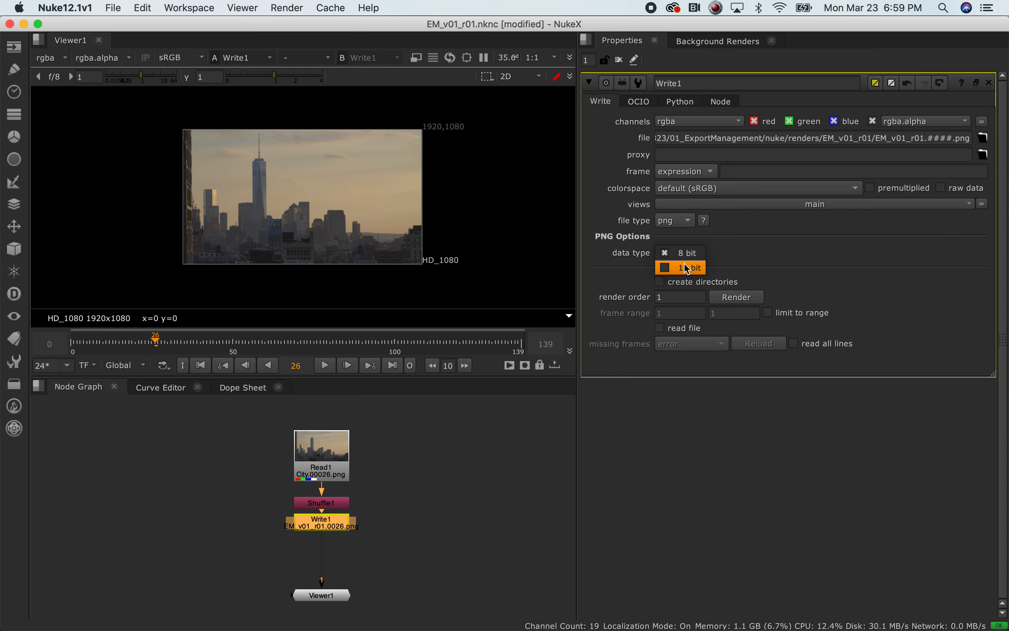
{"action": "left_click", "coordinate": [853, 261]}
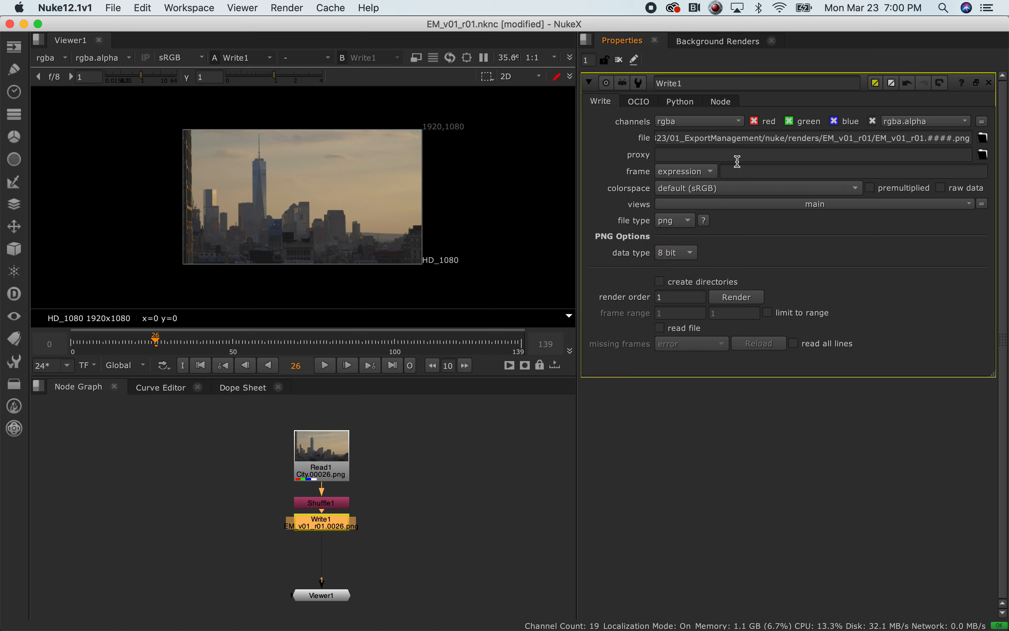
Render the Write node with the frame range set to 0-100.
{"action": "left_click", "coordinate": [734, 297]}
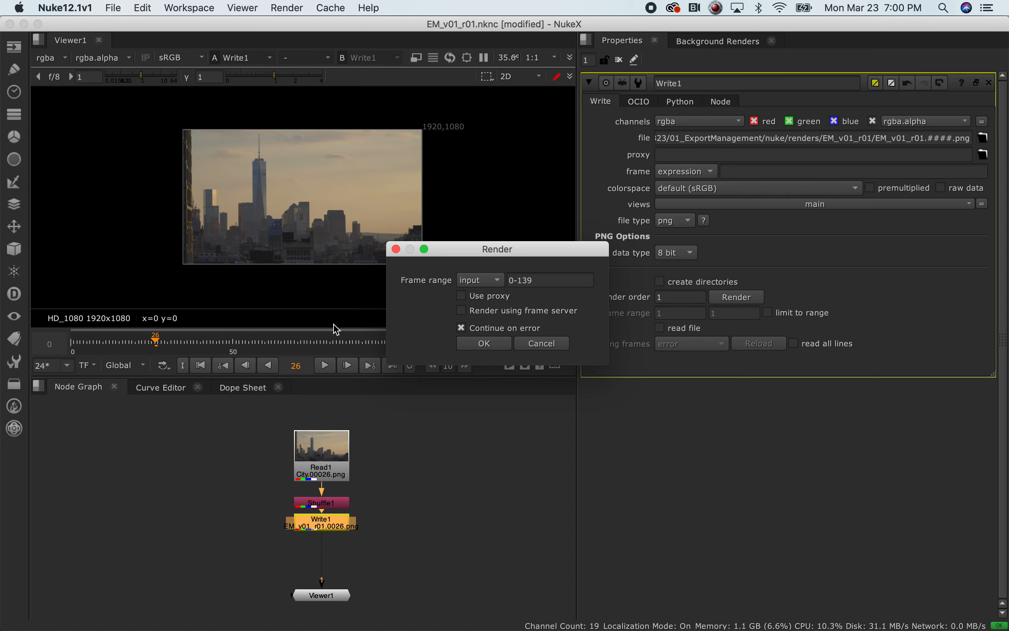
{"action": "left_click_drag", "start_coordinate": [527, 252], "coordinate": [669, 313]}
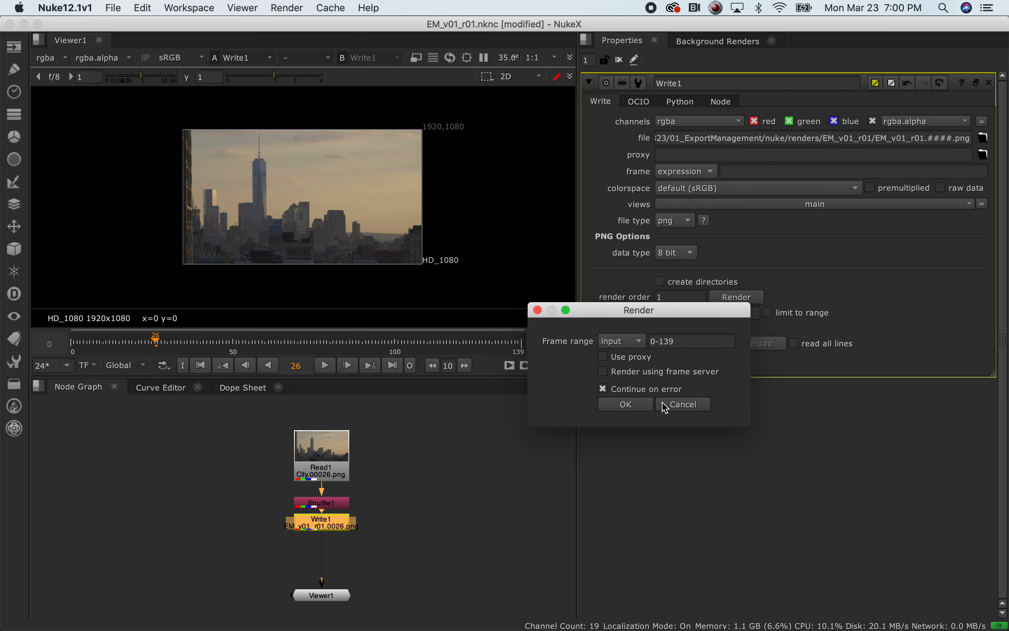
{"action": "double_click", "coordinate": [671, 341]}
{"action": "type", "text": "100"}
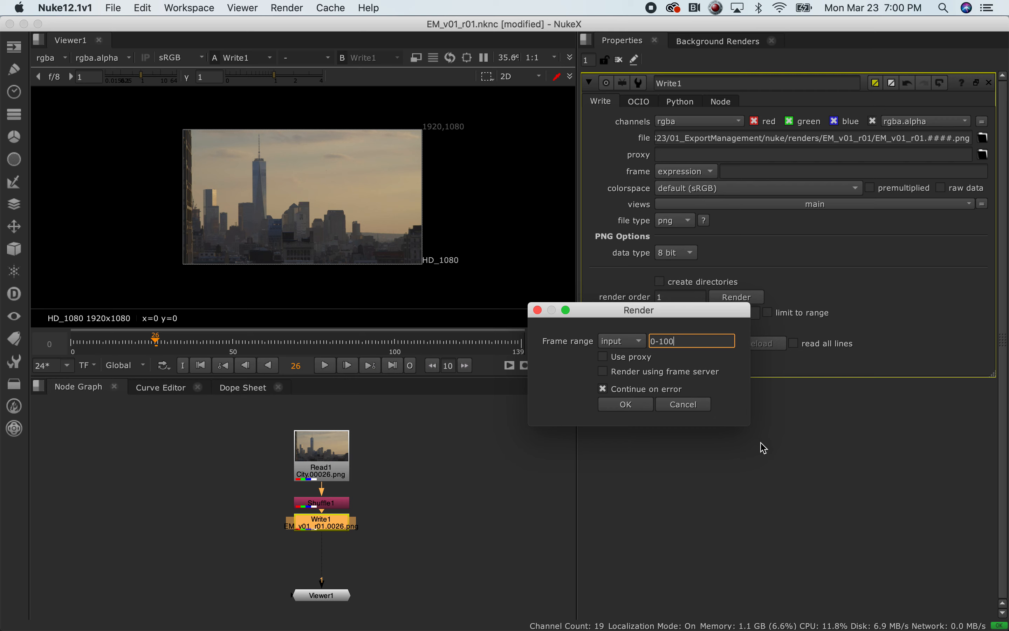
{"action": "left_click", "coordinate": [635, 407]}
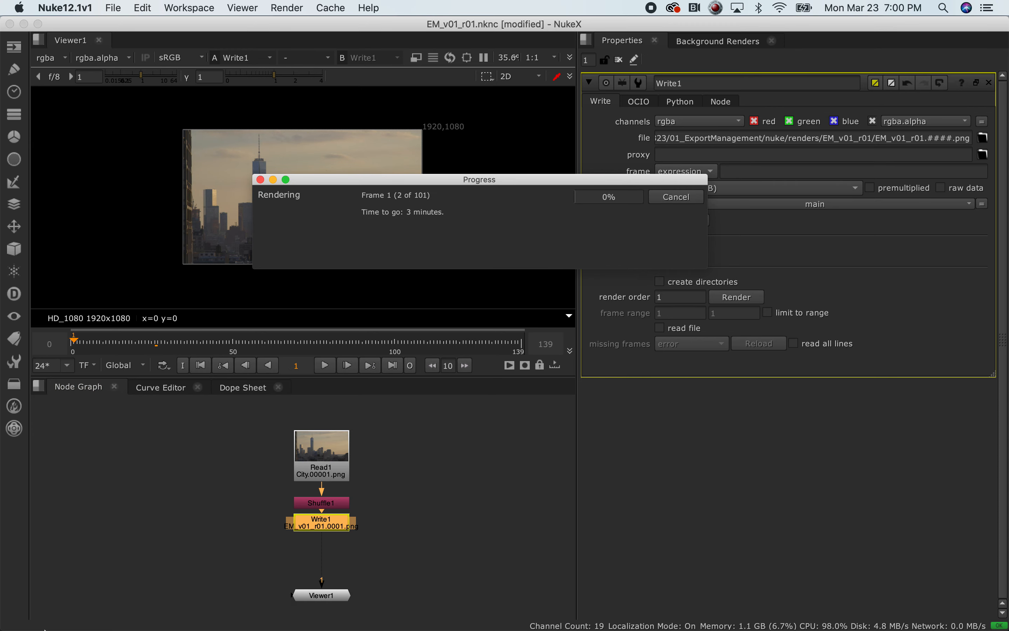
Switch to Finder to check the rendered frames in nuke/renders/EM_v01_r01, and return to NukeX.
{"action": "left_click", "coordinate": [33, 622]}
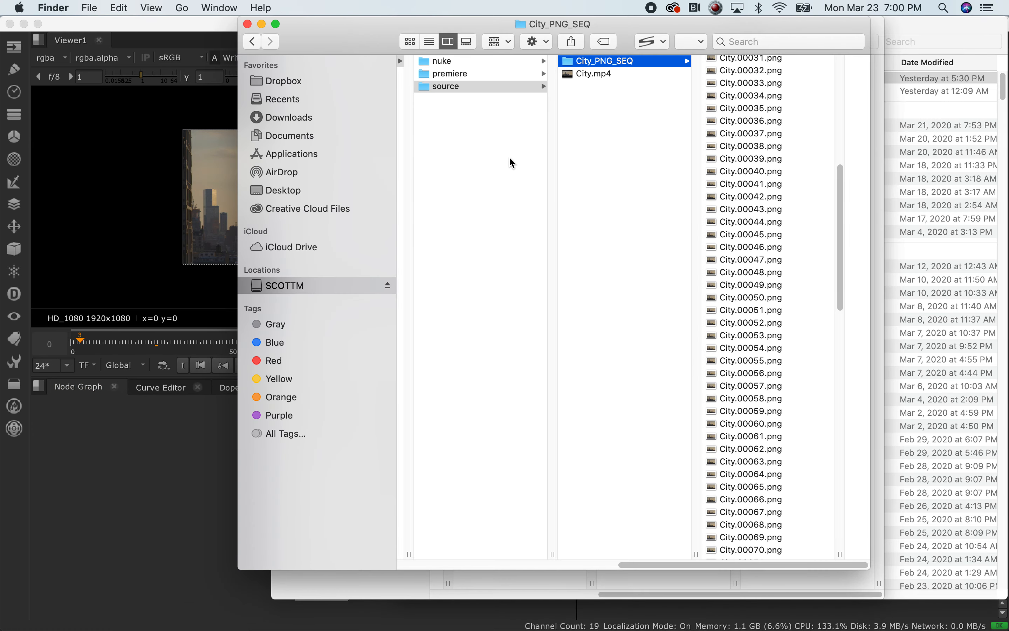
{"action": "left_click", "coordinate": [467, 61]}
{"action": "left_click", "coordinate": [588, 62]}
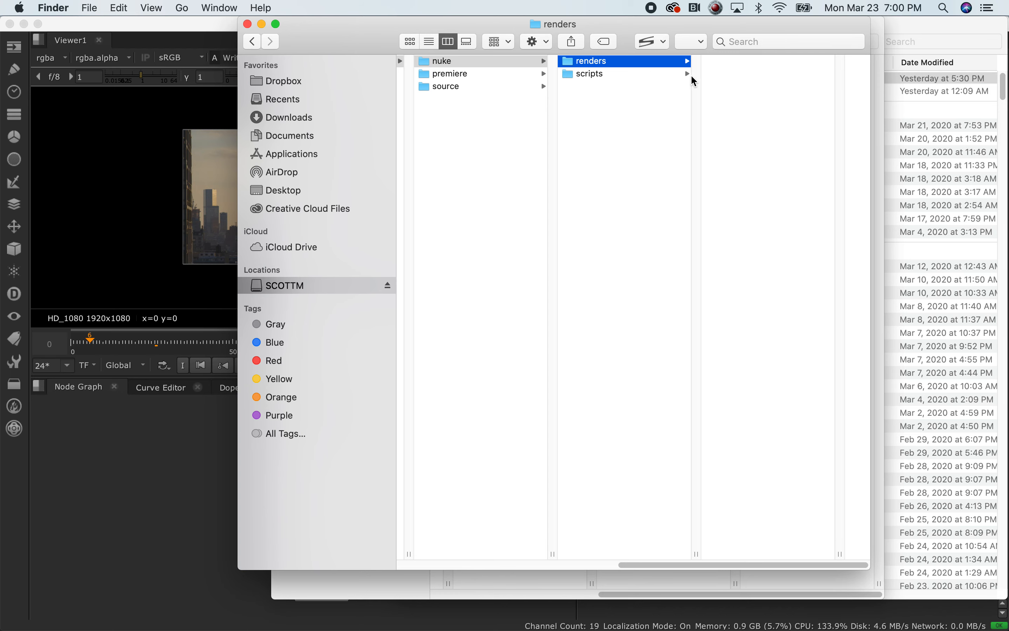
{"action": "left_click", "coordinate": [741, 65]}
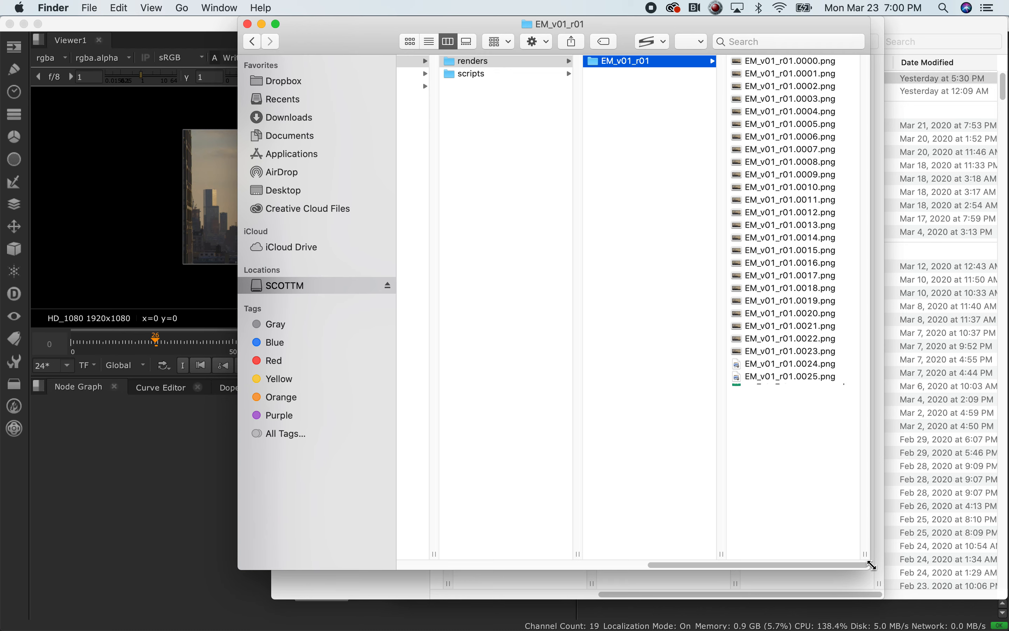
{"action": "left_click_drag", "start_coordinate": [871, 565], "coordinate": [954, 574]}
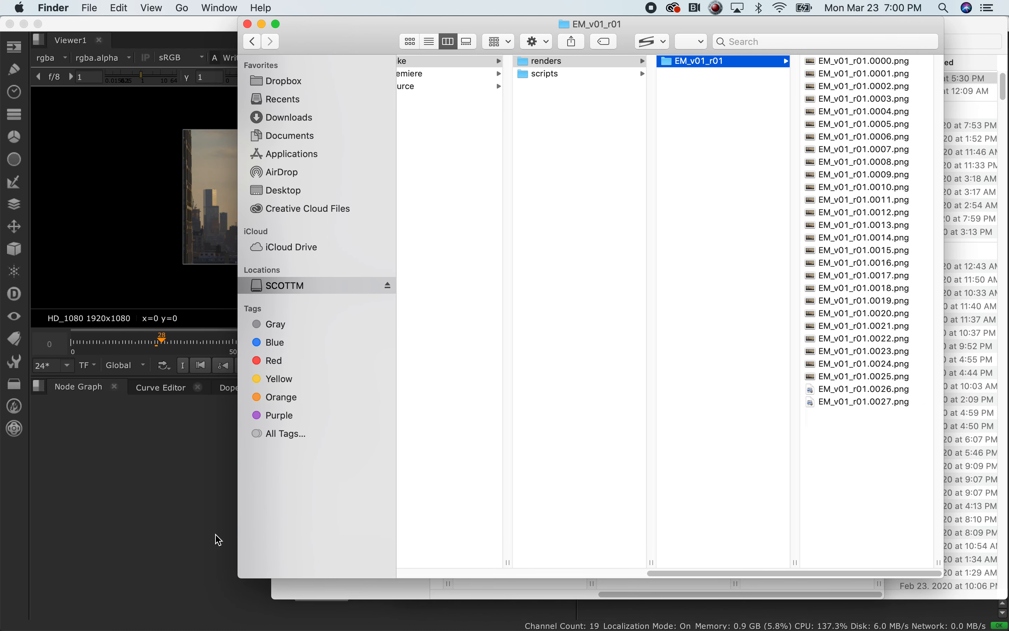
{"action": "left_click", "coordinate": [140, 511]}
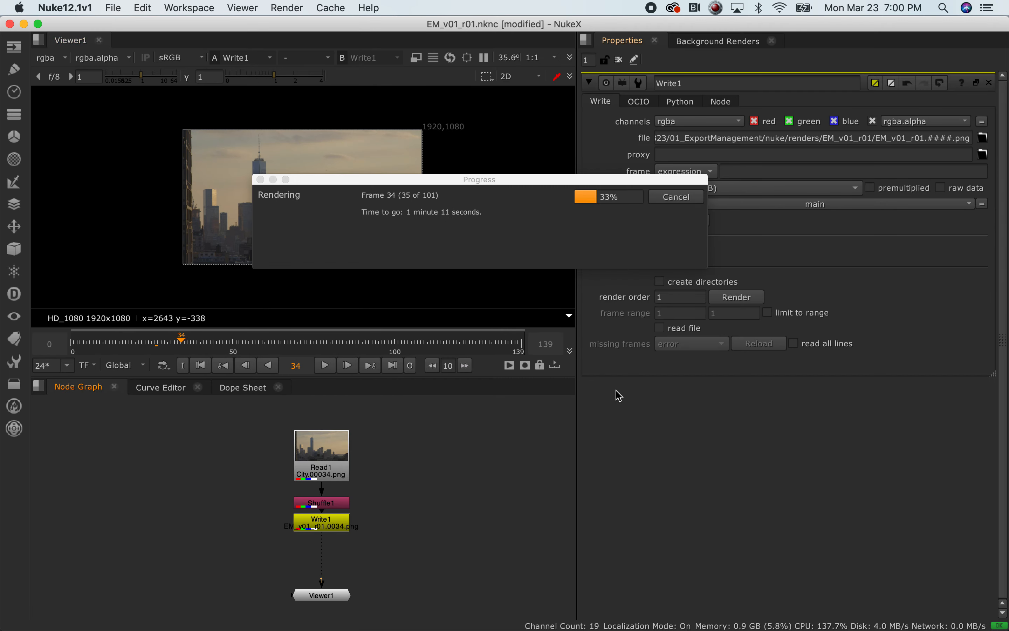
Cancel the running render and space the Read and Write nodes further from the Shuffle node.
{"action": "left_click", "coordinate": [679, 198]}
{"action": "mouse_move", "coordinate": [364, 625]}
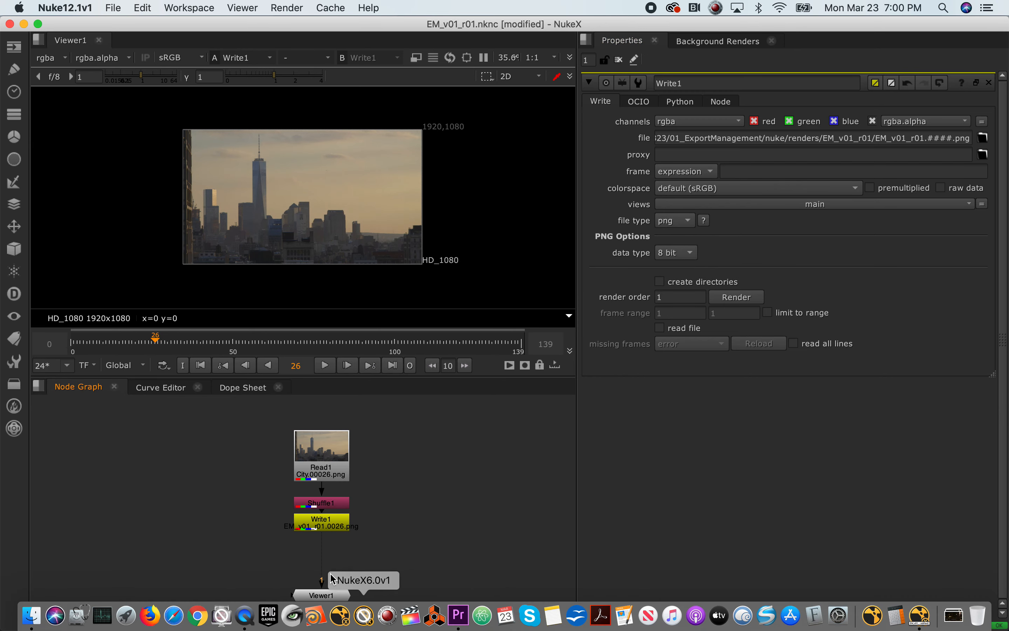
{"action": "left_click_drag", "start_coordinate": [328, 535], "coordinate": [330, 552]}
{"action": "left_click_drag", "start_coordinate": [332, 445], "coordinate": [332, 421]}
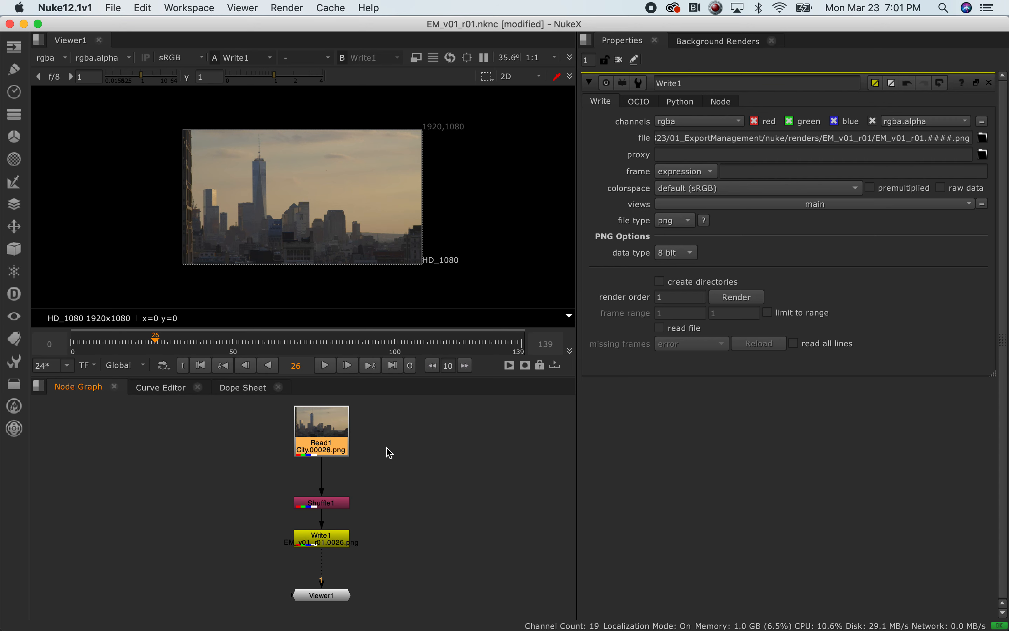
Switch to Premiere Pro and start a new sequence from the Digital SLR 1080p preset DSLR 1080p24.
{"action": "key", "text": "super+Tab"}
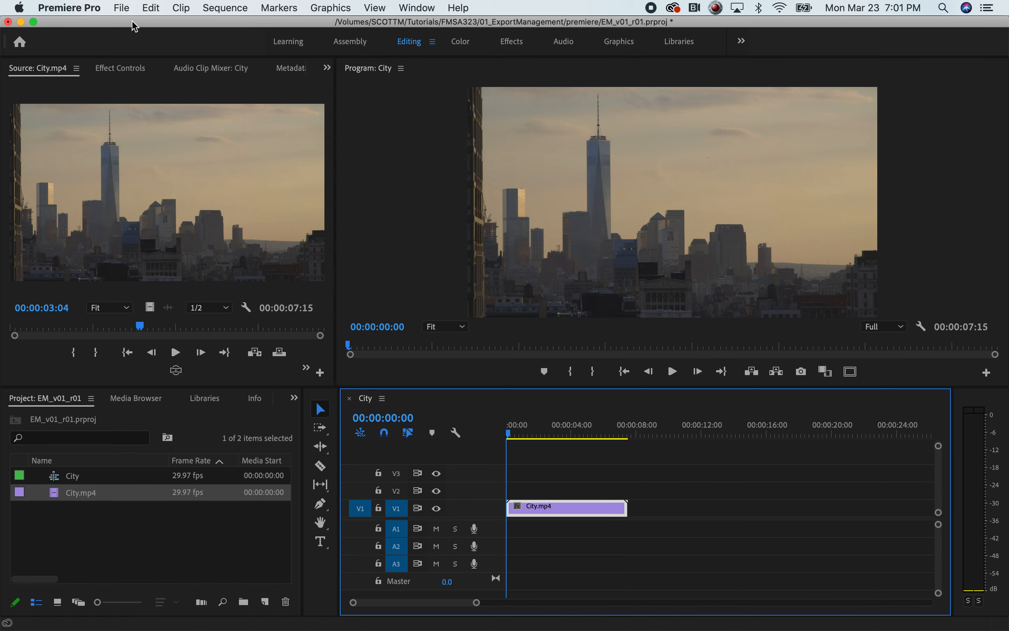
{"action": "left_click", "coordinate": [127, 9]}
{"action": "mouse_move", "coordinate": [131, 24]}
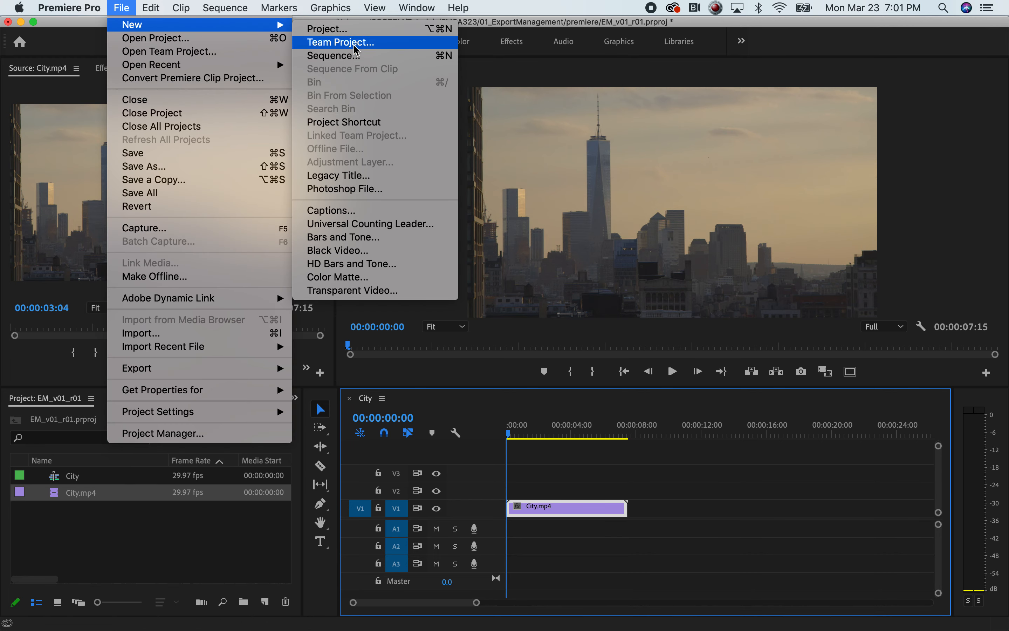
{"action": "left_click", "coordinate": [317, 54]}
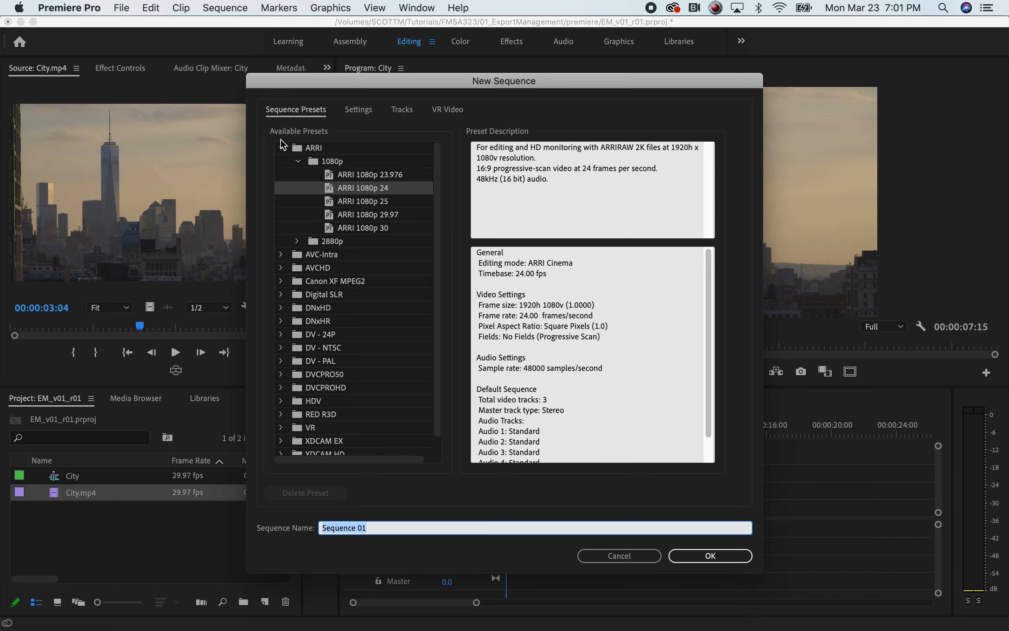
{"action": "left_click", "coordinate": [281, 148]}
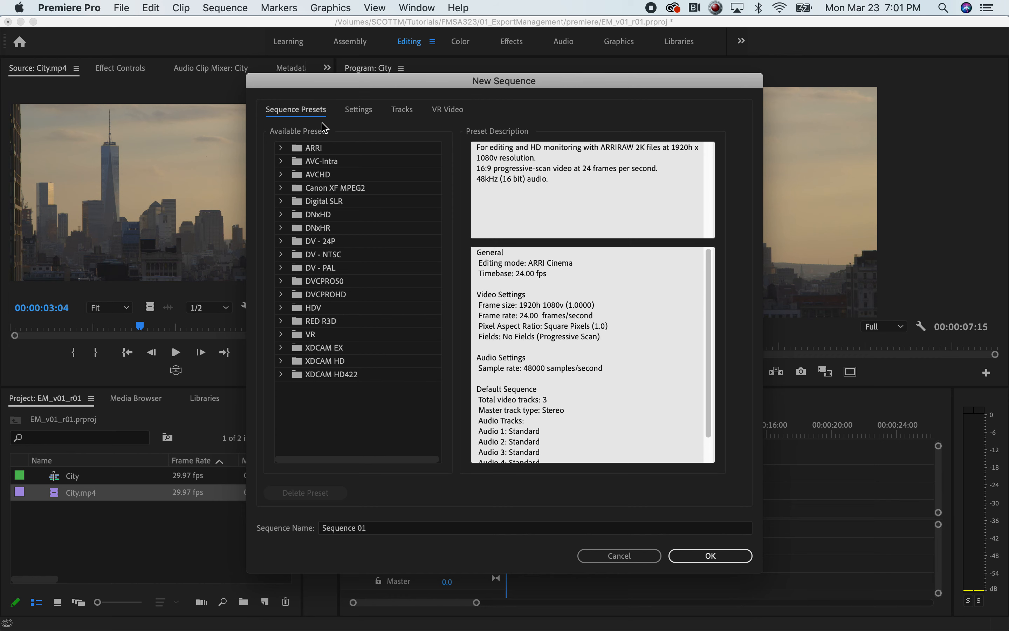
{"action": "left_click", "coordinate": [282, 201]}
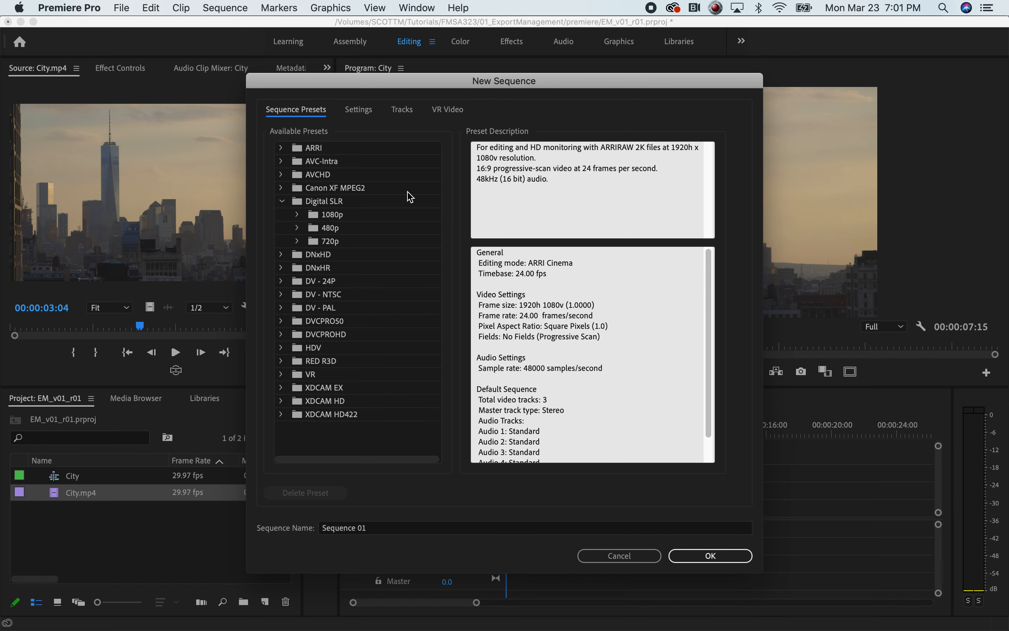
{"action": "left_click", "coordinate": [297, 215]}
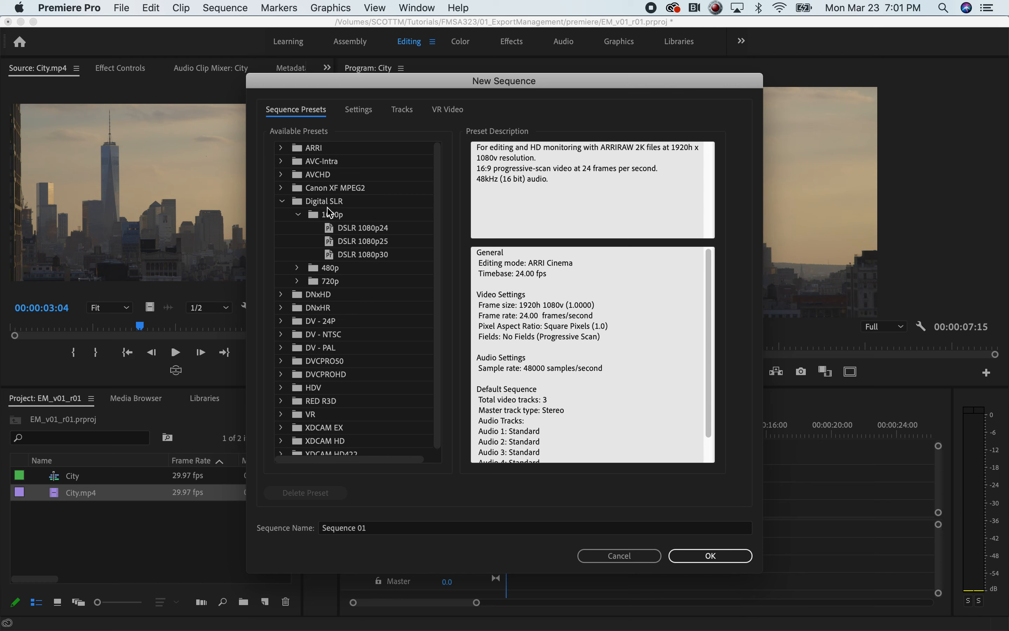
{"action": "left_click", "coordinate": [357, 230]}
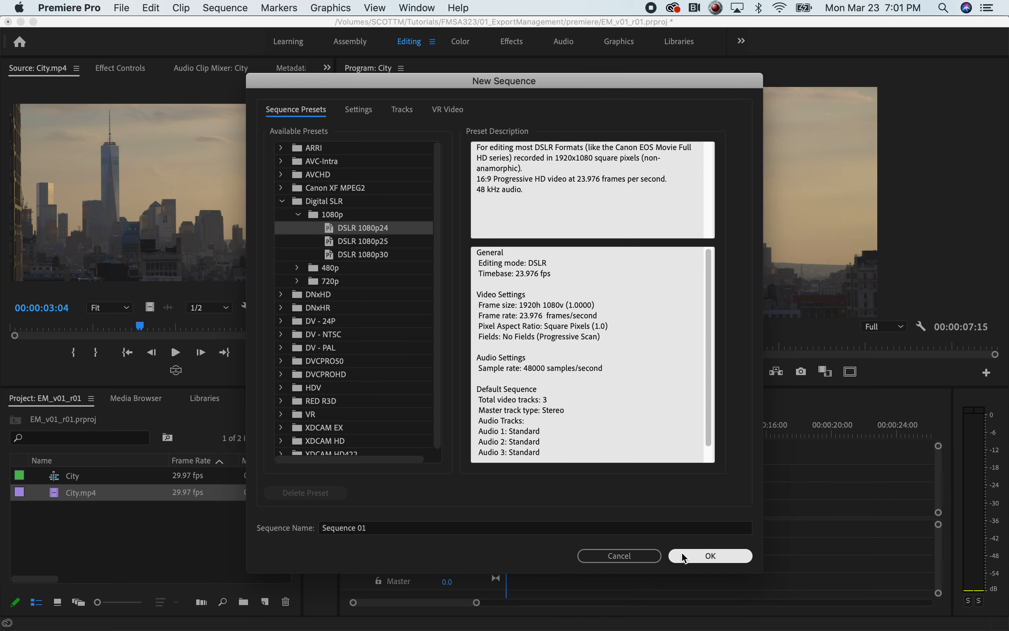
Set the new sequence's timebase to 24.00 frames/second and create it with the name Sequence 01.
{"action": "left_click", "coordinate": [357, 109]}
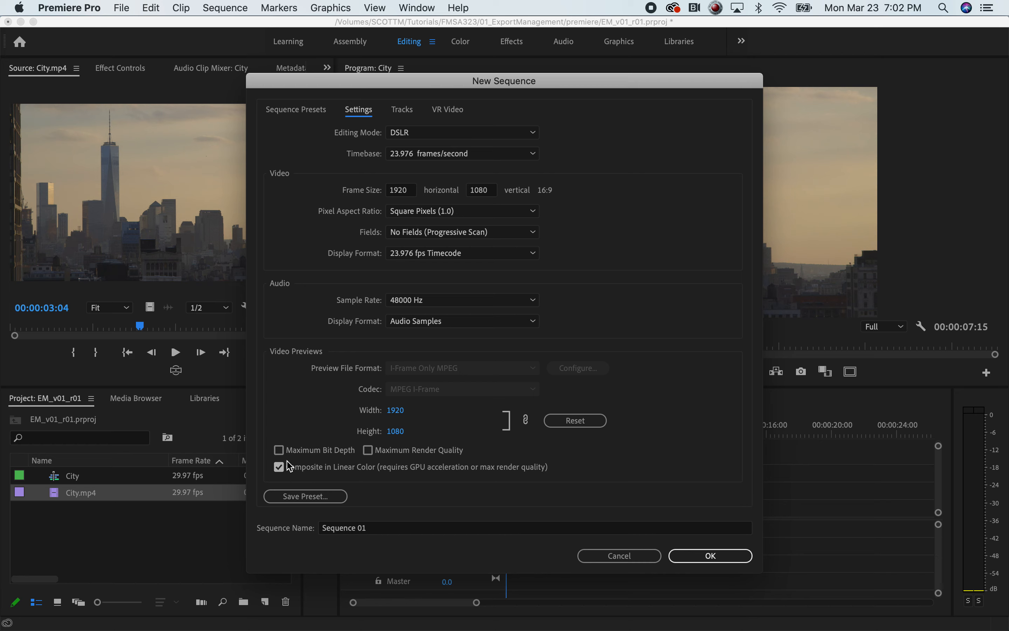
{"action": "left_click", "coordinate": [486, 155]}
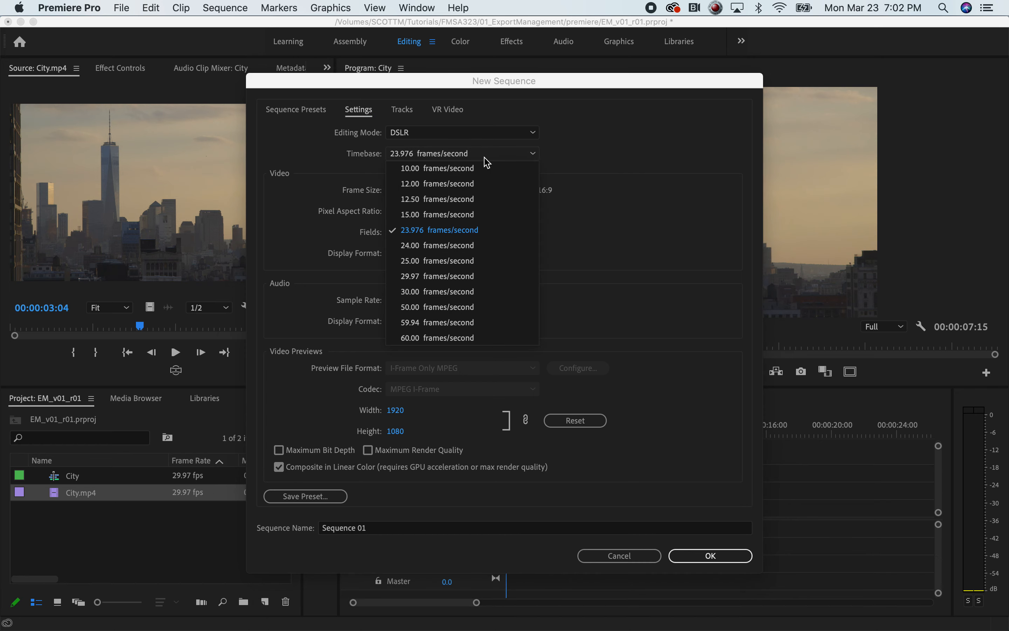
{"action": "left_click", "coordinate": [433, 246]}
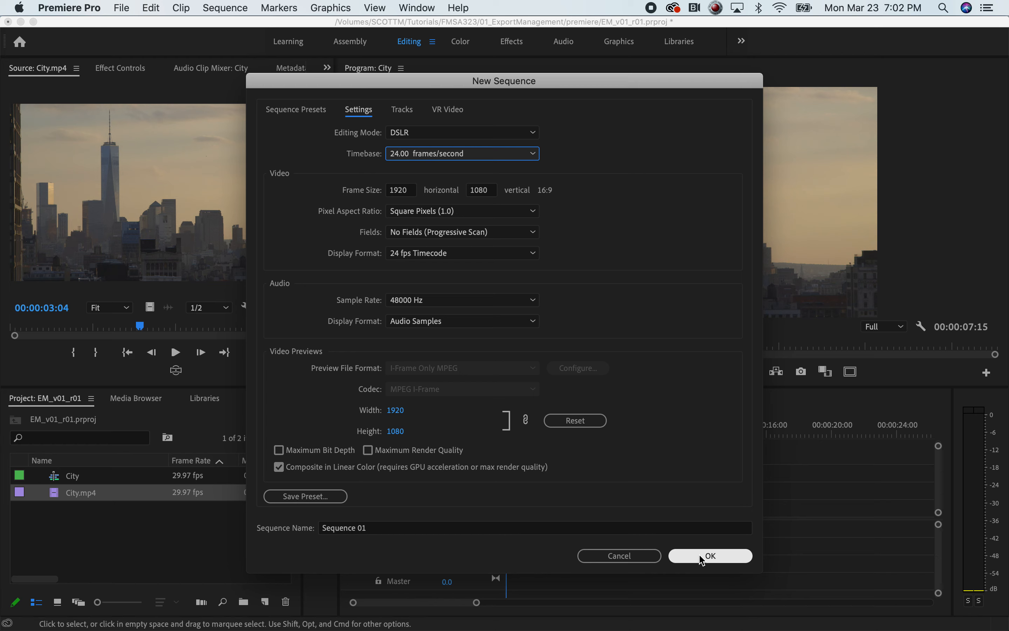
{"action": "left_click", "coordinate": [374, 530]}
{"action": "left_click", "coordinate": [366, 527]}
{"action": "left_click", "coordinate": [710, 556]}
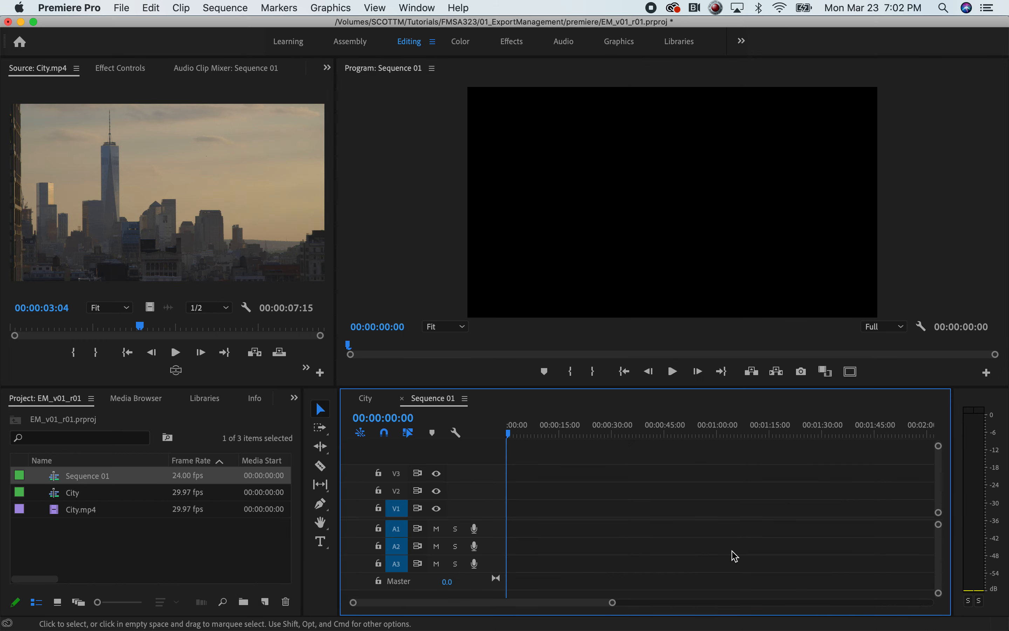
Start a media import, browse to 01_ExportManagement/nuke/renders/EM_v01_r01 and select EM_v01_r01.0000.png.
{"action": "left_click", "coordinate": [56, 478]}
{"action": "mouse_move", "coordinate": [45, 625]}
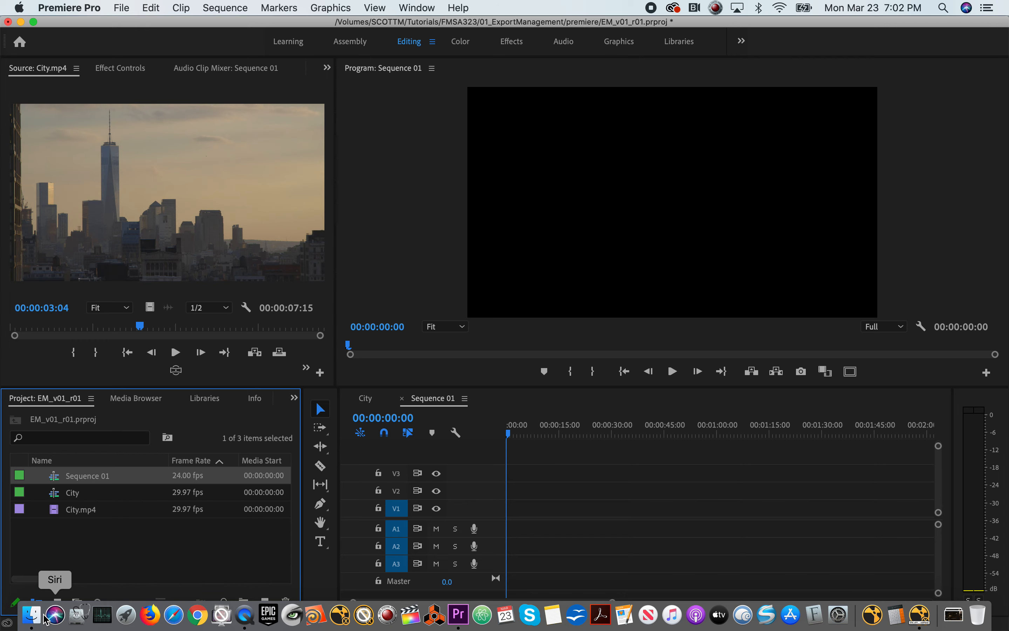
{"action": "left_click", "coordinate": [122, 9]}
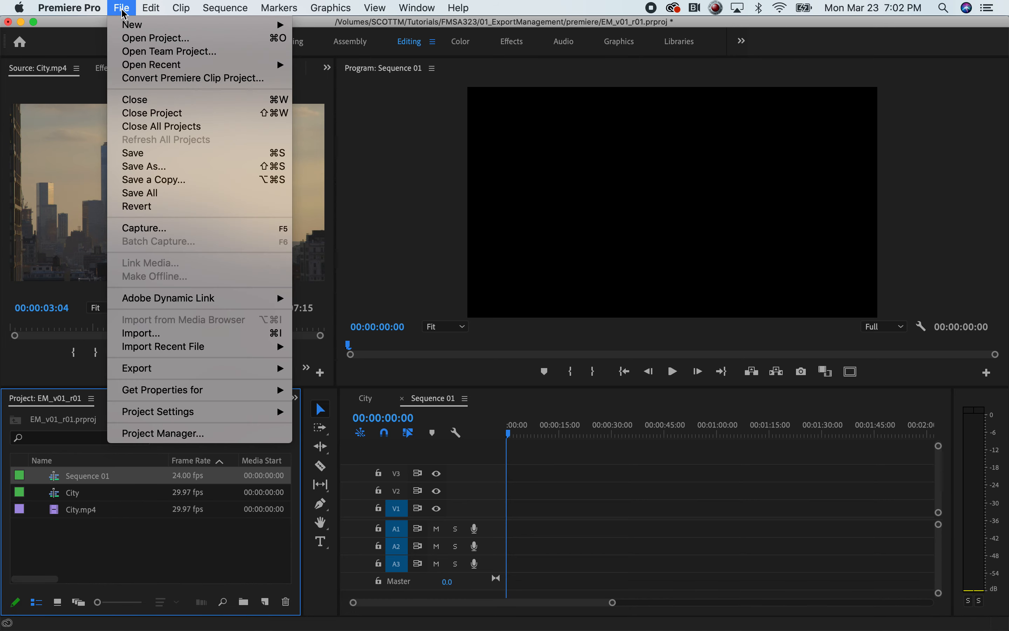
{"action": "left_click", "coordinate": [141, 333]}
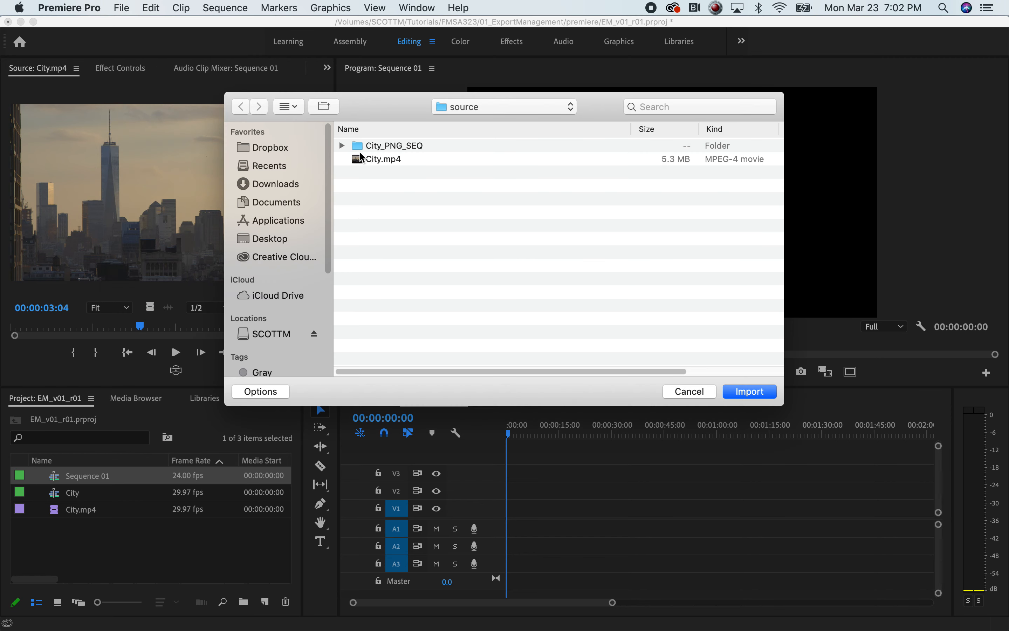
{"action": "left_click", "coordinate": [547, 108]}
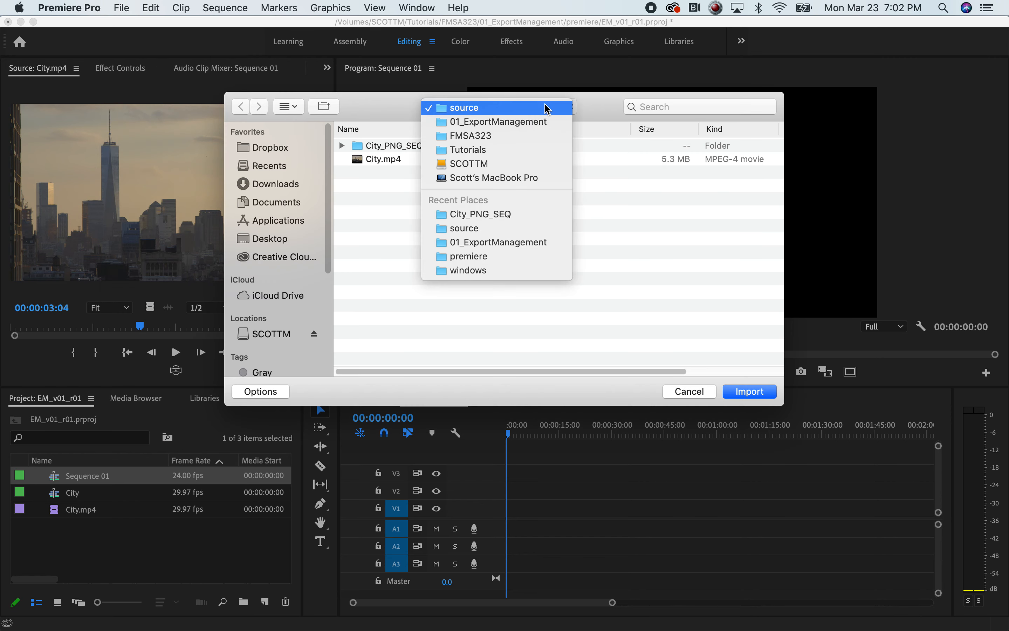
{"action": "left_click", "coordinate": [501, 122]}
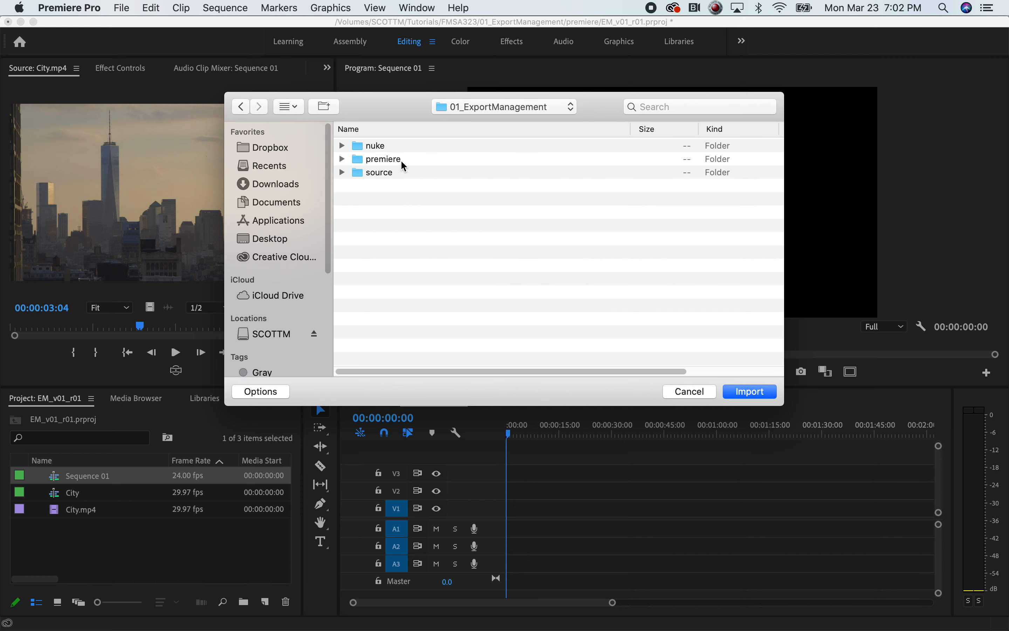
{"action": "double_click", "coordinate": [364, 154]}
{"action": "double_click", "coordinate": [364, 153]}
{"action": "double_click", "coordinate": [363, 148]}
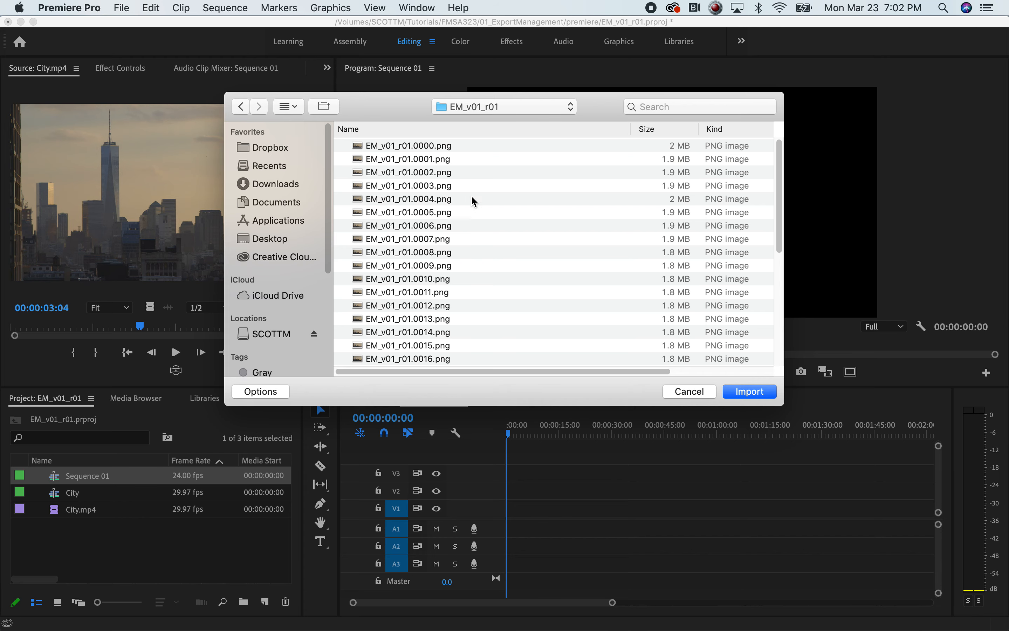
{"action": "left_click", "coordinate": [361, 150]}
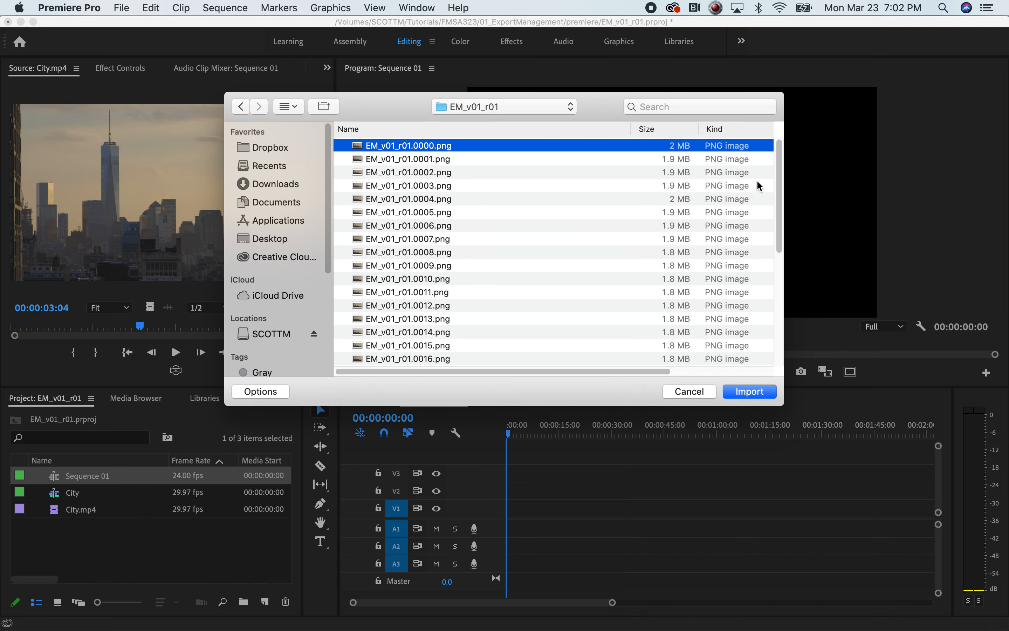
{"action": "scroll", "coordinate": [702, 333], "scroll_direction": "down", "scroll_amount": 5}
{"action": "scroll", "coordinate": [698, 288], "scroll_direction": "up", "scroll_amount": 5}
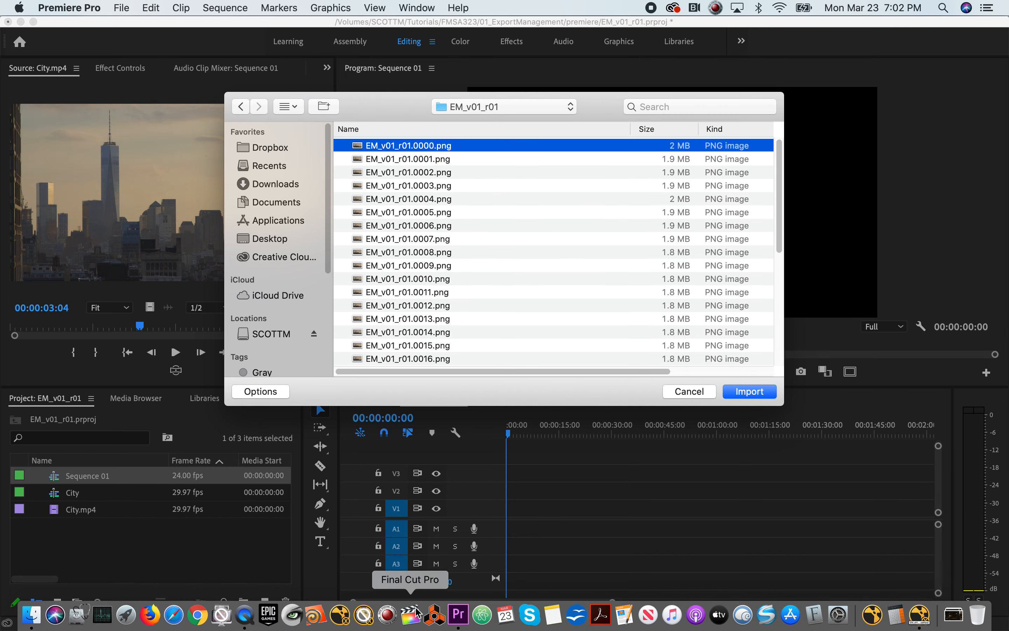
Switch to Finder, delete the leftover .tmp file from the EM_v01_r01 render folder and empty the trash.
{"action": "key", "text": "super+Tab"}
{"action": "key", "text": "super+Tab"}
{"action": "key", "text": "super+Tab"}
{"action": "key", "text": "super+Tab"}
{"action": "key", "text": "super+Tab"}
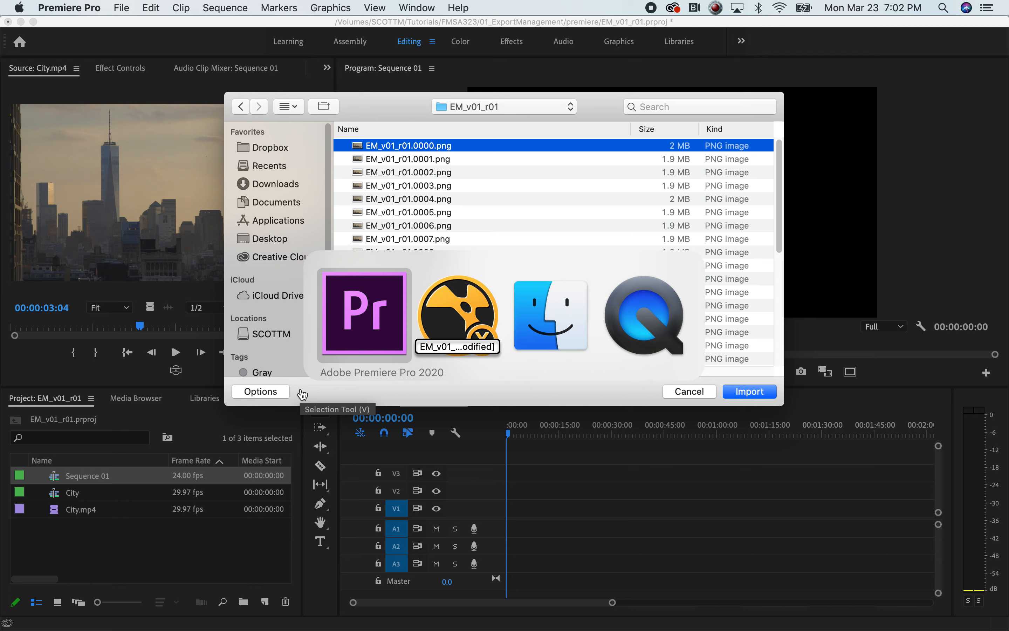
{"action": "key", "text": "super+Tab"}
{"action": "key", "text": "super+Tab"}
{"action": "key", "text": "super+Tab"}
{"action": "key", "text": "super+Tab"}
{"action": "key", "text": "super+Tab"}
{"action": "key", "text": "super+Tab"}
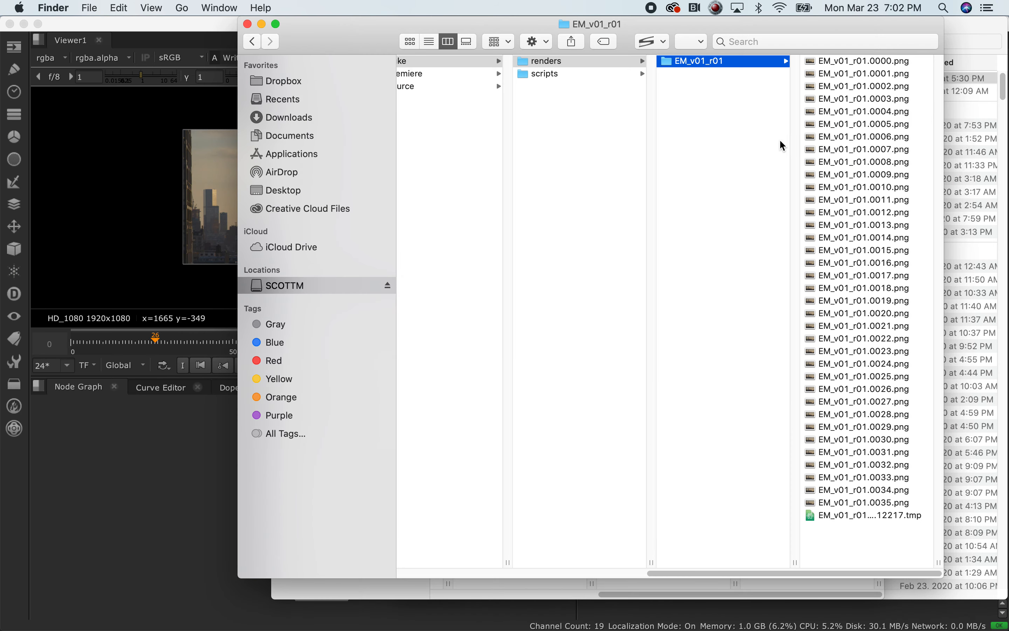
{"action": "left_click", "coordinate": [809, 516]}
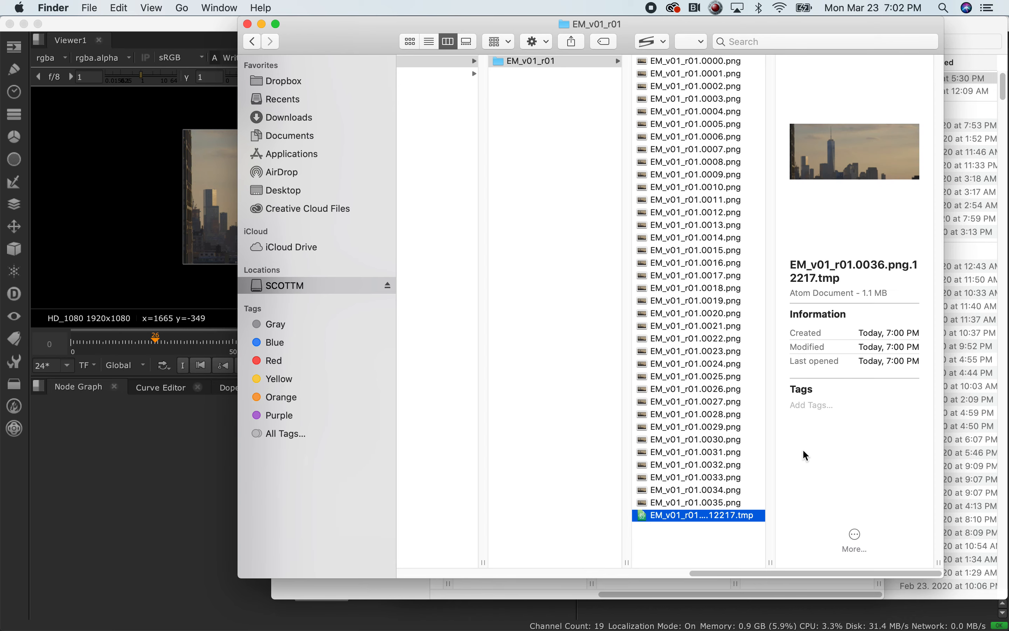
{"action": "left_click", "coordinate": [53, 7]}
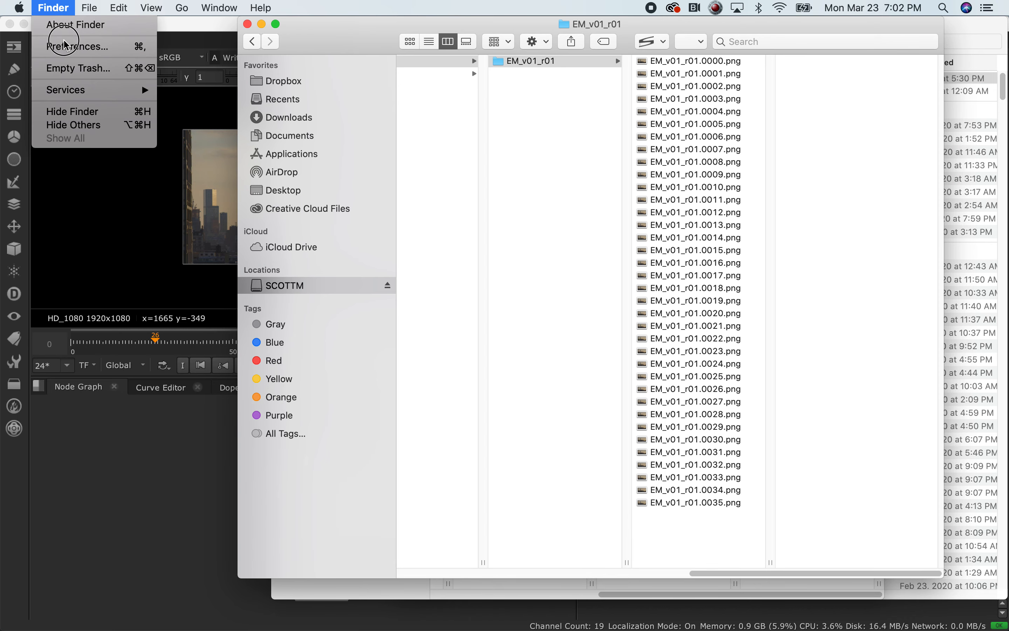
{"action": "left_click", "coordinate": [62, 66]}
{"action": "left_click", "coordinate": [586, 229]}
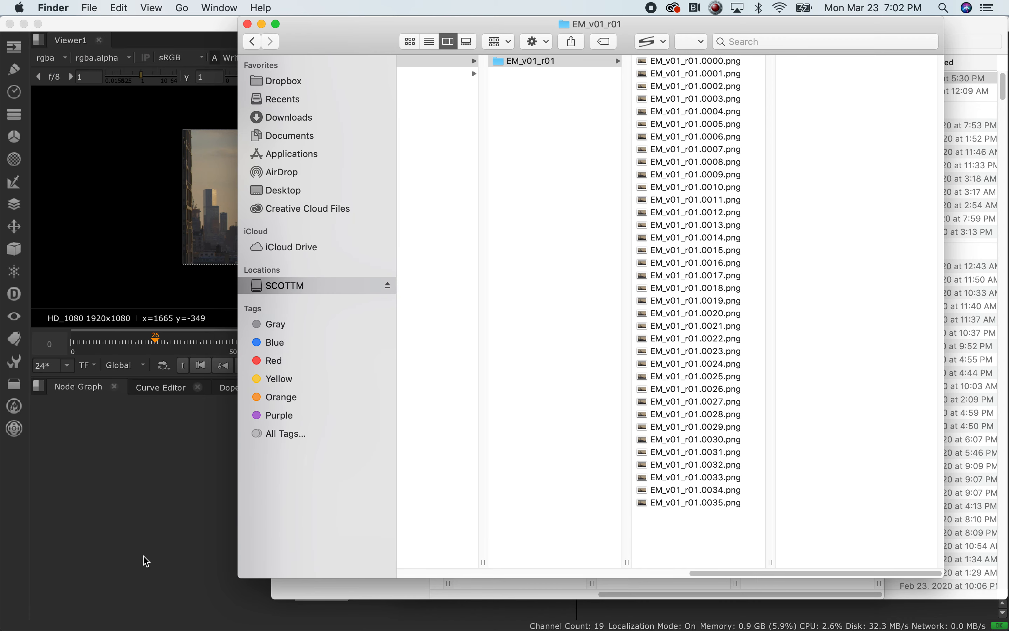
Return to Premiere Pro and import EM_v01_r01.0000.png with the Image Sequence option enabled.
{"action": "left_click", "coordinate": [127, 501]}
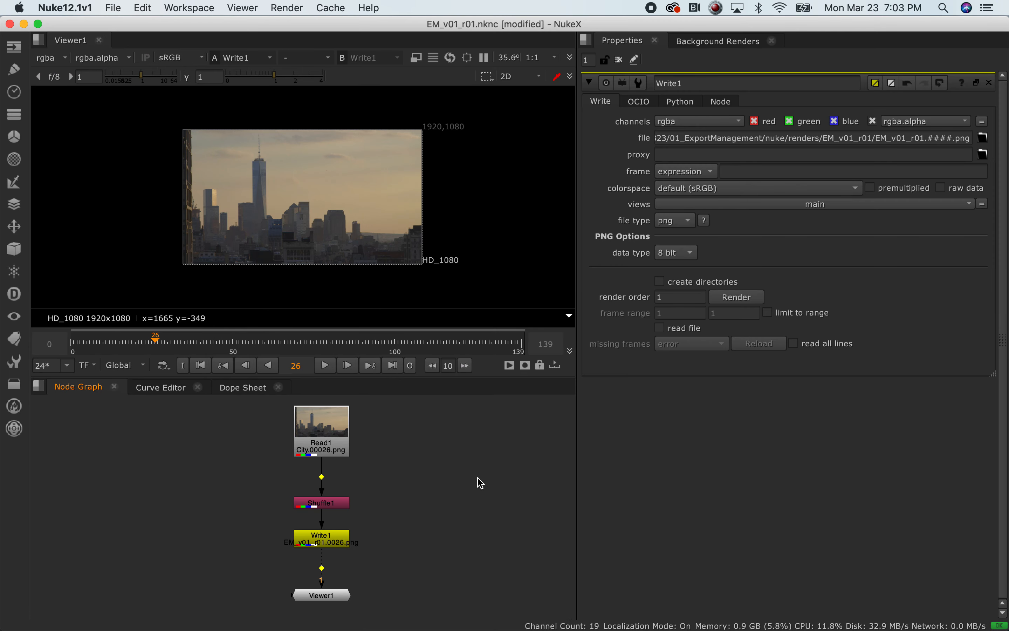
{"action": "key", "text": "super+Tab"}
{"action": "key", "text": "super+Tab"}
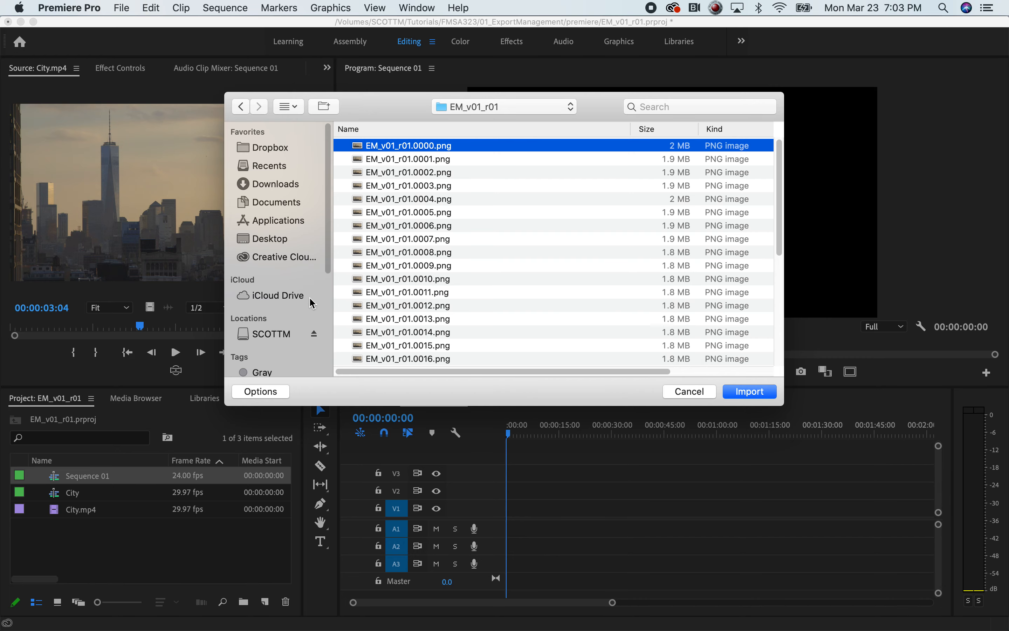
{"action": "left_click", "coordinate": [270, 391]}
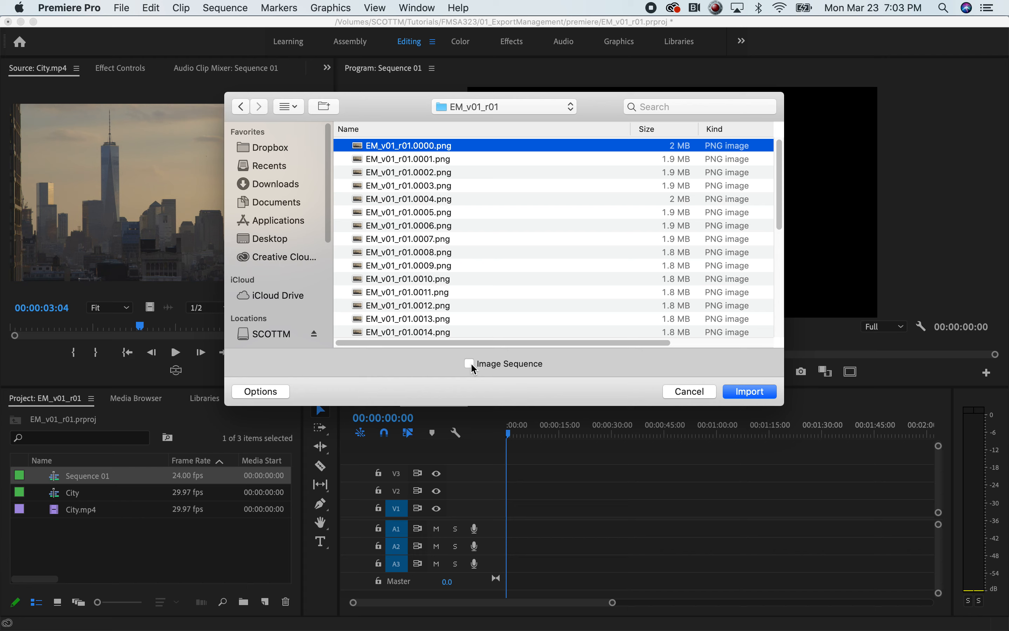
{"action": "left_click", "coordinate": [482, 368]}
{"action": "scroll", "coordinate": [434, 284], "scroll_direction": "down", "scroll_amount": 10}
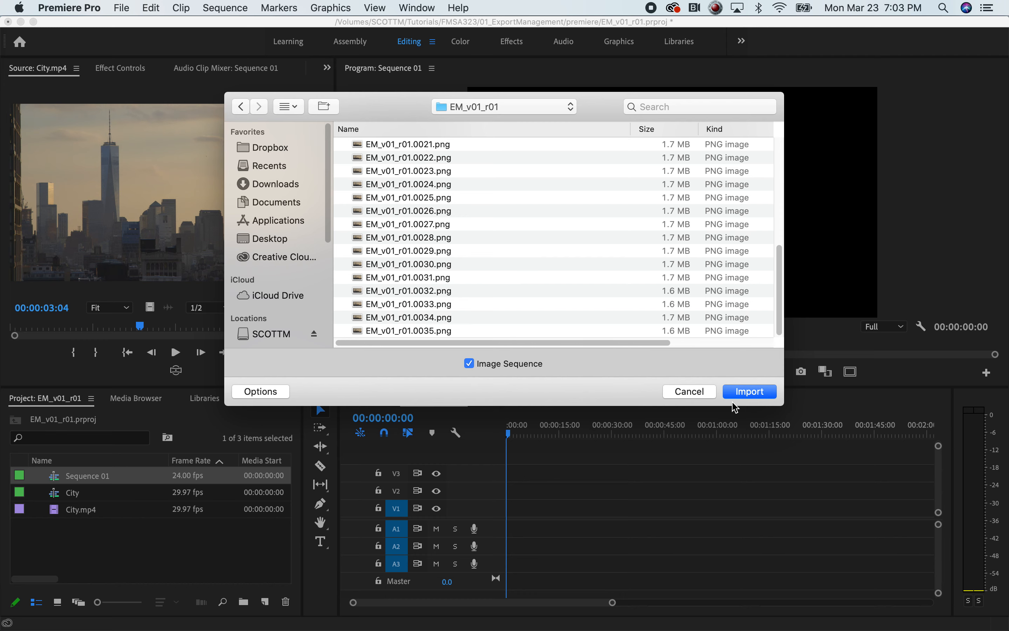
{"action": "left_click", "coordinate": [750, 394]}
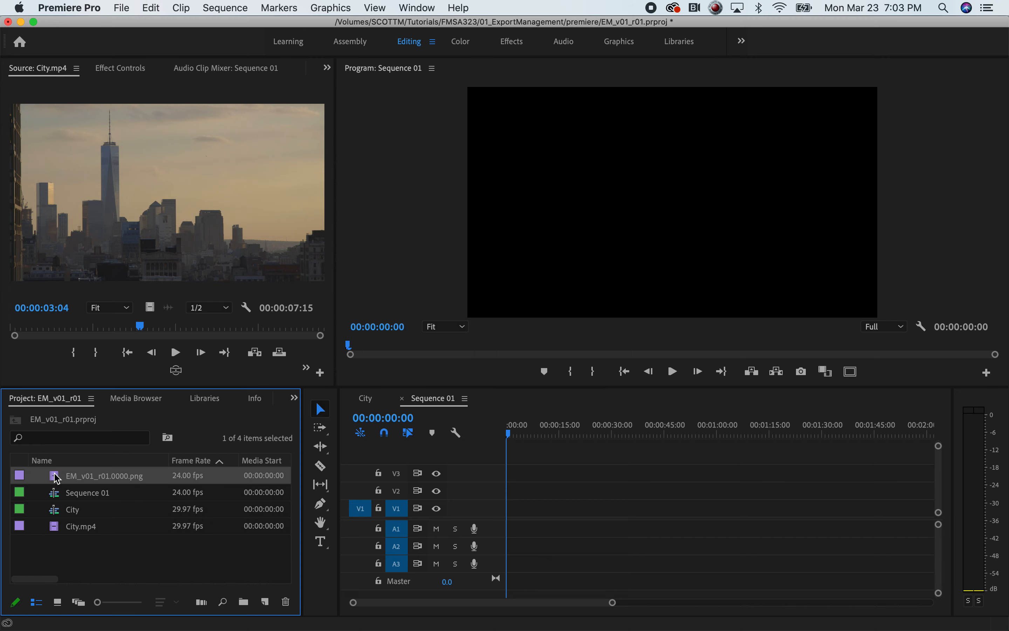
Place the imported EM_v01_r01.0000.png clip on track V1 at the start of Sequence 01.
{"action": "left_click", "coordinate": [154, 562]}
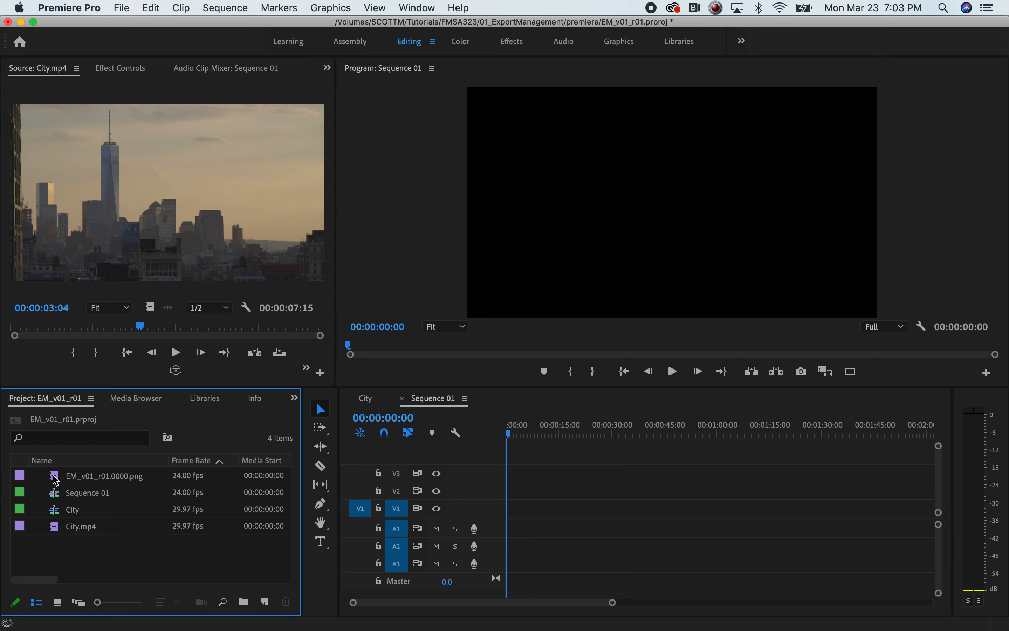
{"action": "left_click_drag", "start_coordinate": [57, 480], "coordinate": [509, 508]}
{"action": "left_click", "coordinate": [514, 434]}
{"action": "left_click_drag", "start_coordinate": [514, 436], "coordinate": [507, 434]}
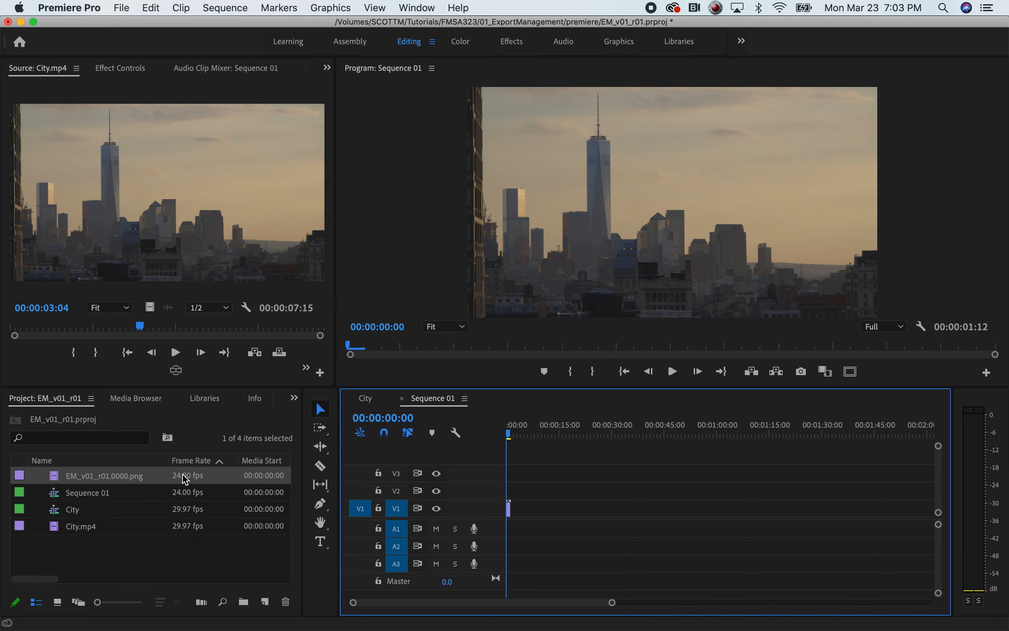
Switch to Finder to inspect the first rendered frame, EM_v01_r01.0000.png, and return to Premiere Pro.
{"action": "mouse_move", "coordinate": [126, 622]}
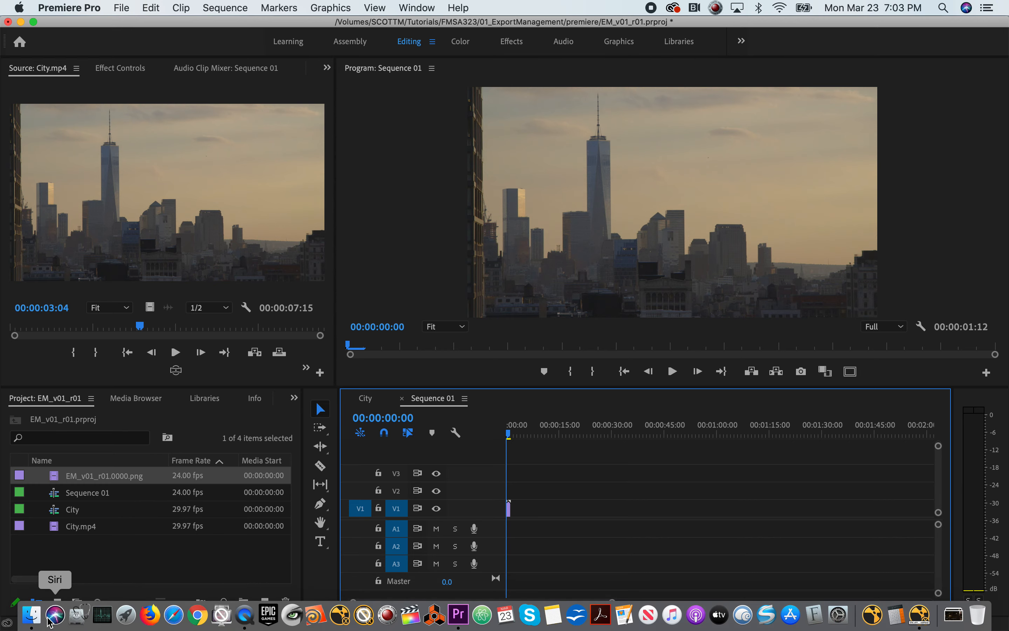
{"action": "left_click", "coordinate": [31, 622]}
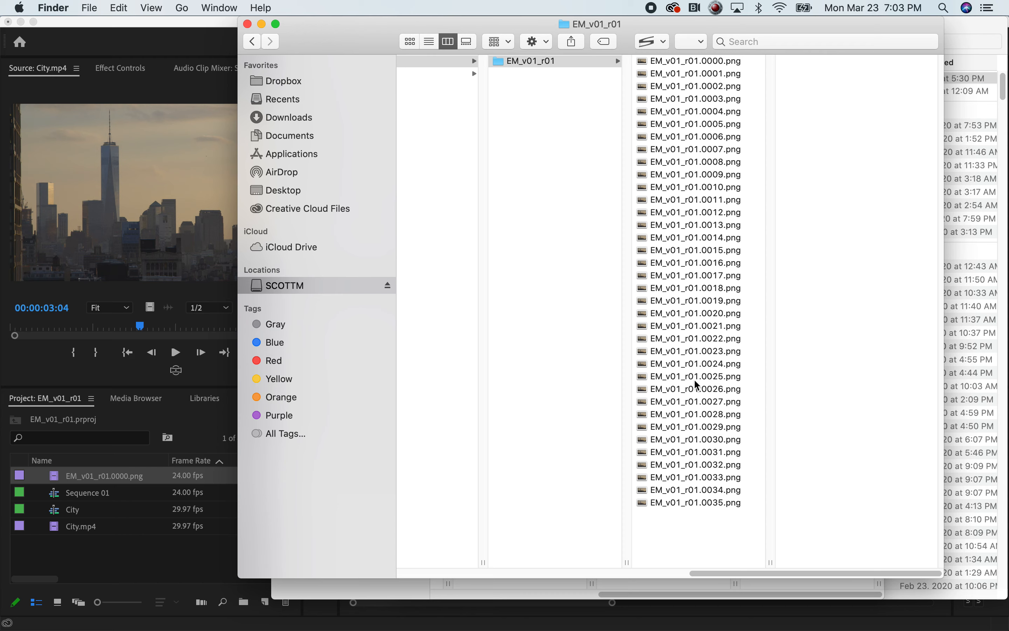
{"action": "left_click", "coordinate": [711, 62]}
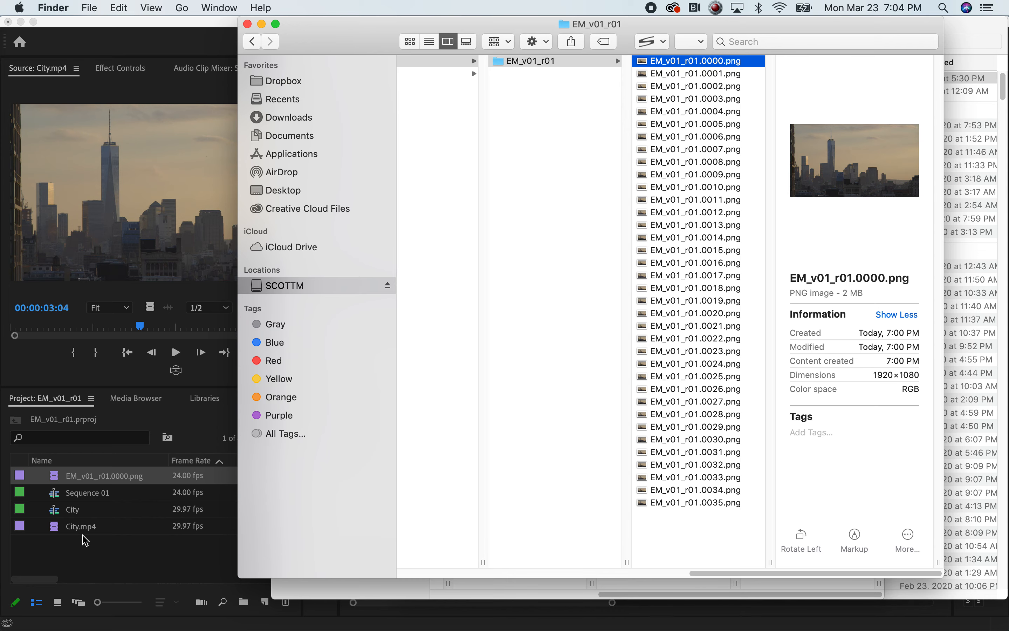
{"action": "left_click", "coordinate": [193, 542]}
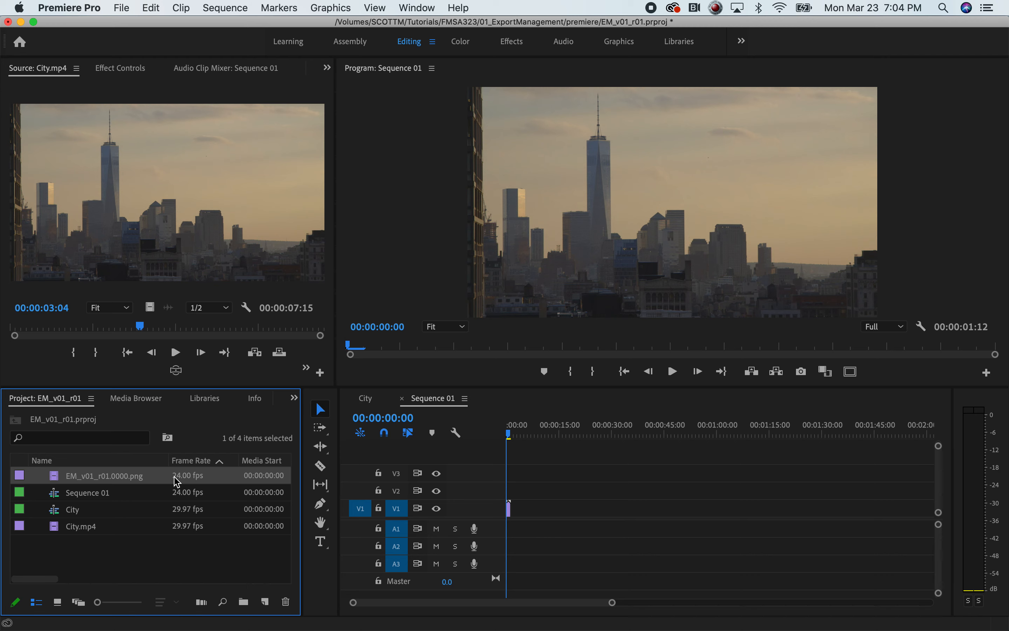
Compare the City and Sequence 01 timelines and check the frame rate of the EM_v01_r01.0000.png clip.
{"action": "left_click", "coordinate": [368, 404]}
{"action": "left_click", "coordinate": [434, 399]}
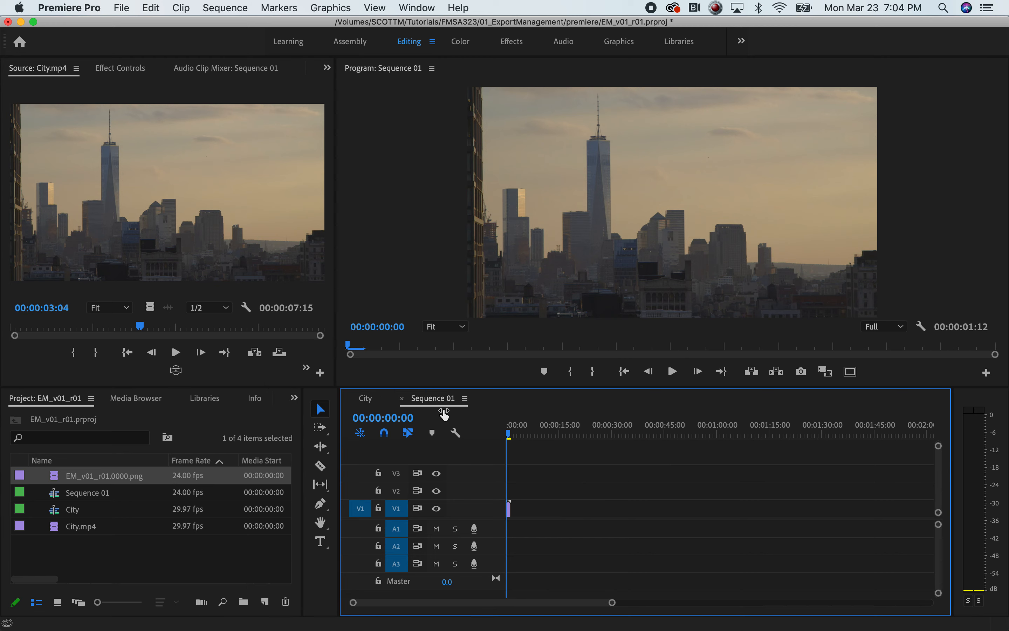
{"action": "left_click", "coordinate": [364, 403]}
{"action": "left_click", "coordinate": [438, 400]}
{"action": "left_click", "coordinate": [191, 483]}
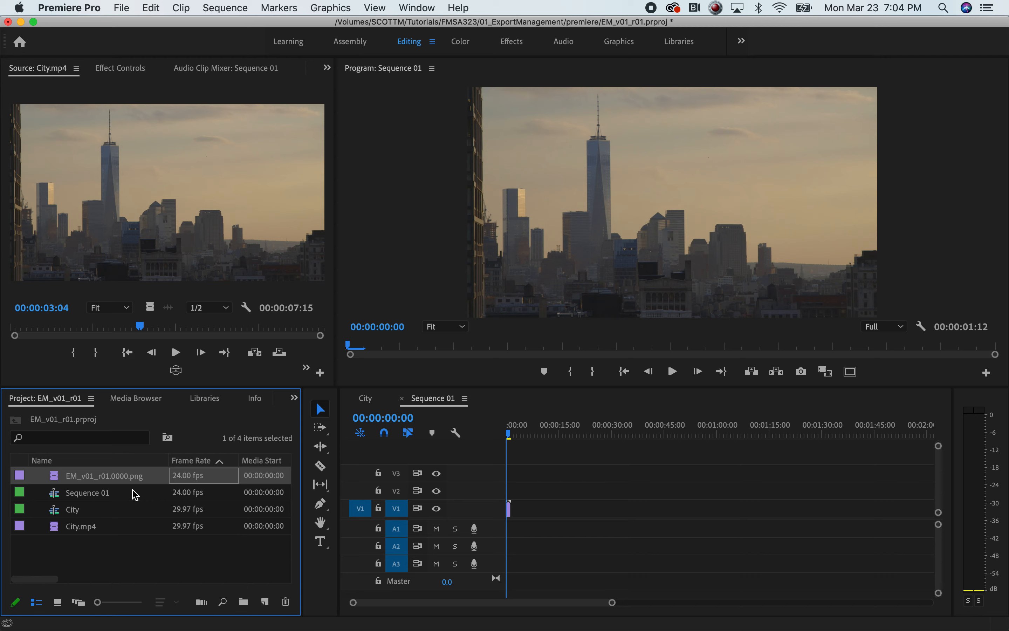
{"action": "left_click", "coordinate": [155, 475]}
{"action": "left_click", "coordinate": [125, 562]}
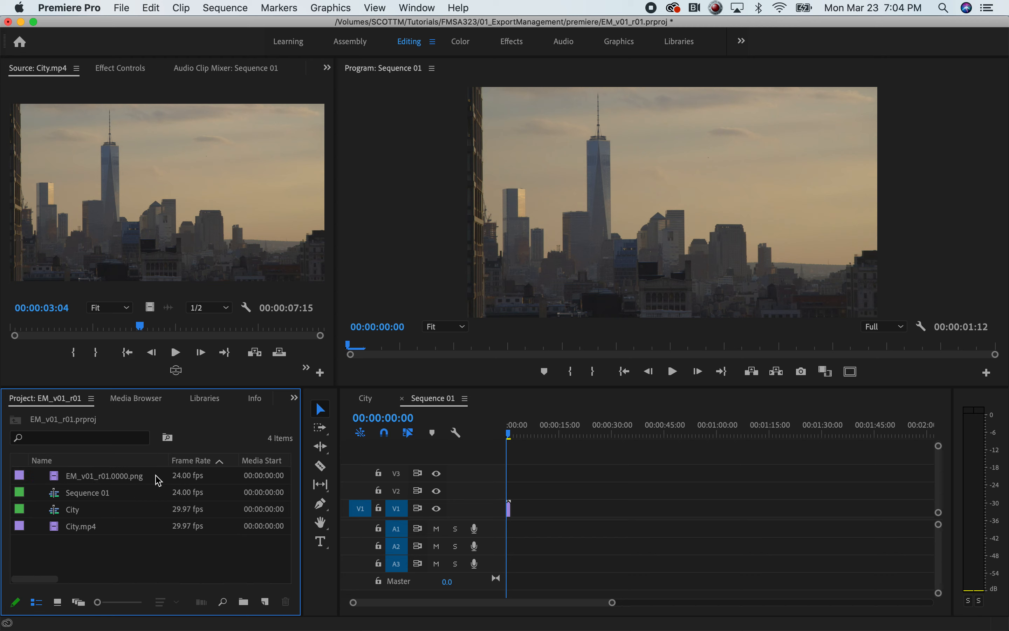
Interpret the EM_v01_r01.0000.png footage with an assumed frame rate of 24 fps.
{"action": "right_click", "coordinate": [162, 484]}
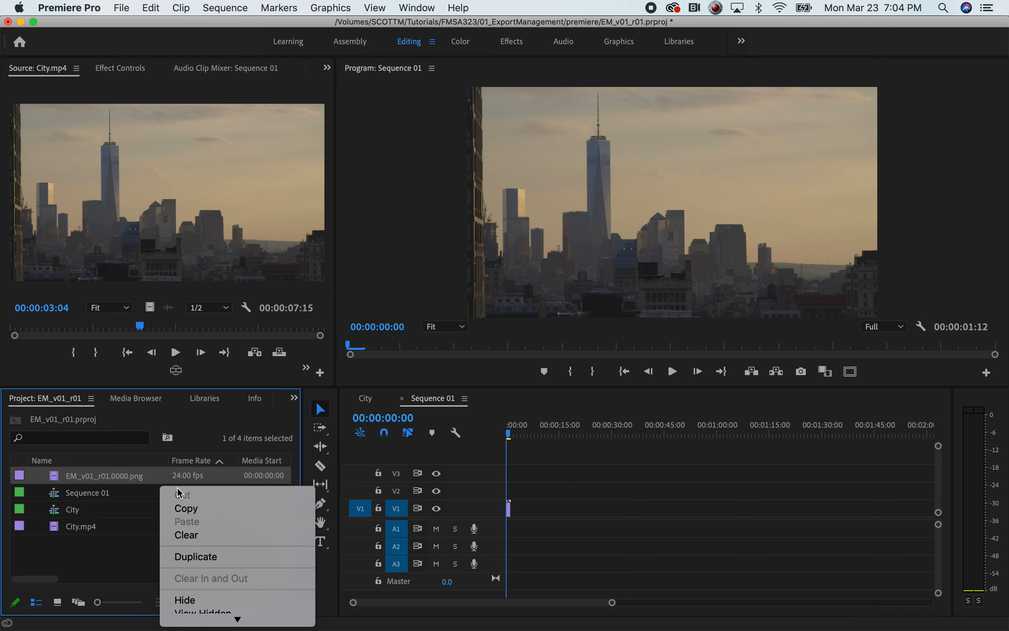
{"action": "mouse_move", "coordinate": [206, 421]}
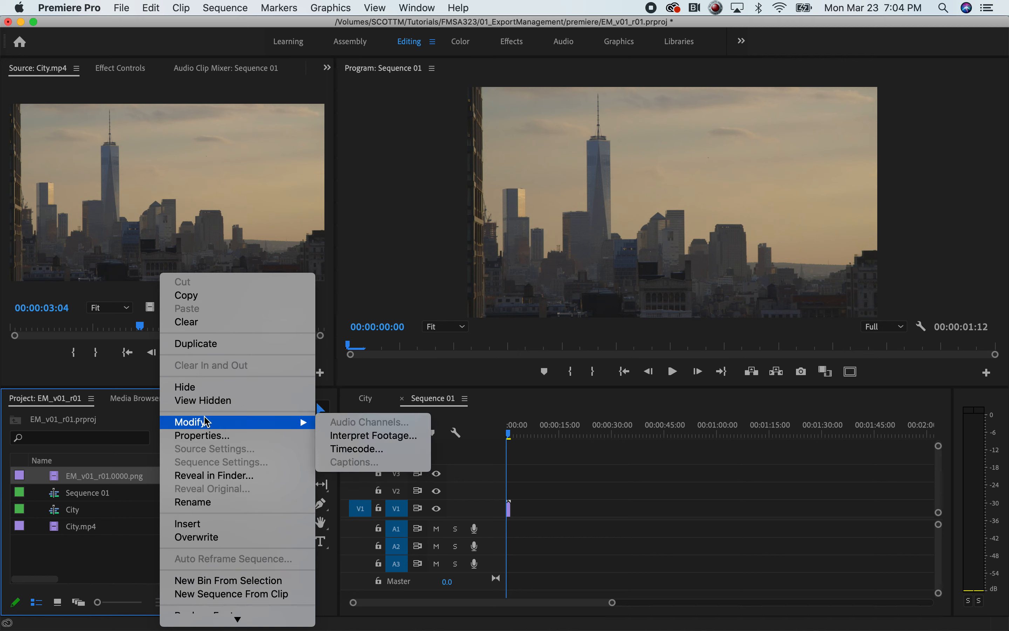
{"action": "left_click", "coordinate": [367, 435]}
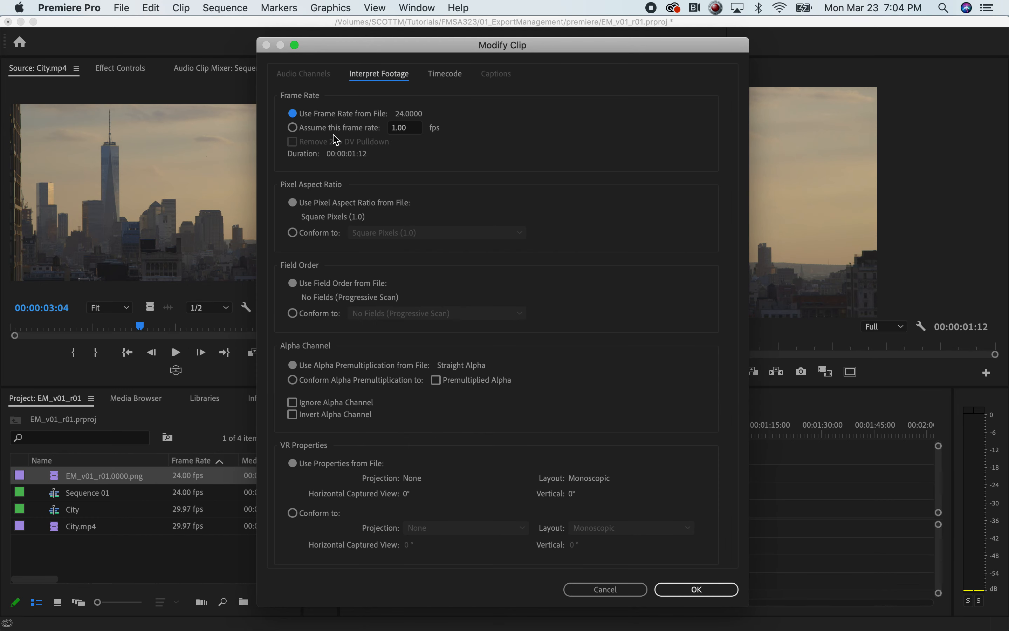
{"action": "left_click", "coordinate": [293, 128]}
{"action": "left_click", "coordinate": [293, 129]}
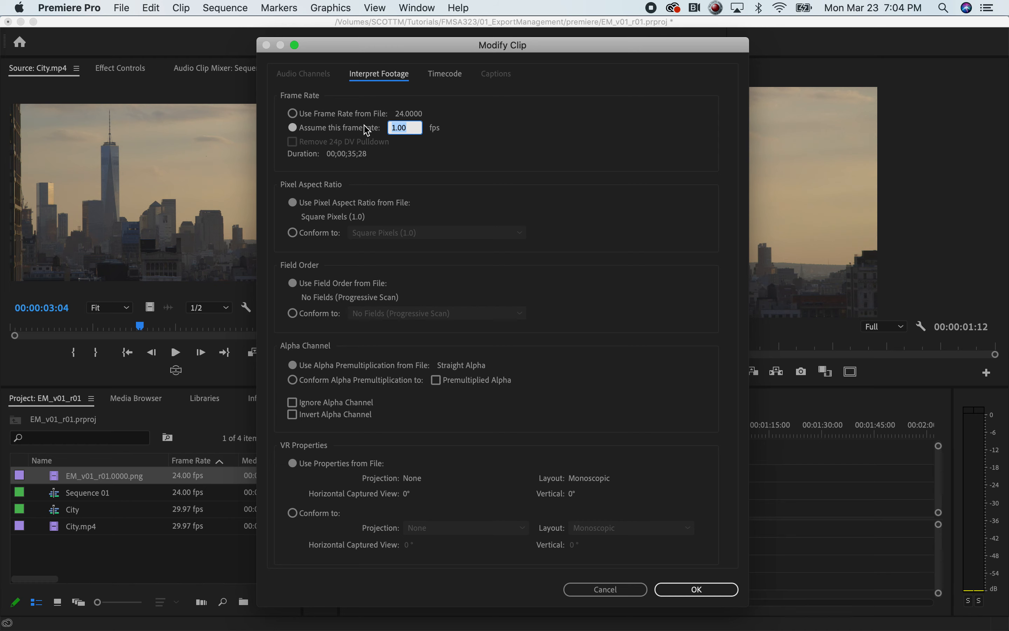
{"action": "type", "text": "24"}
{"action": "left_click", "coordinate": [529, 123]}
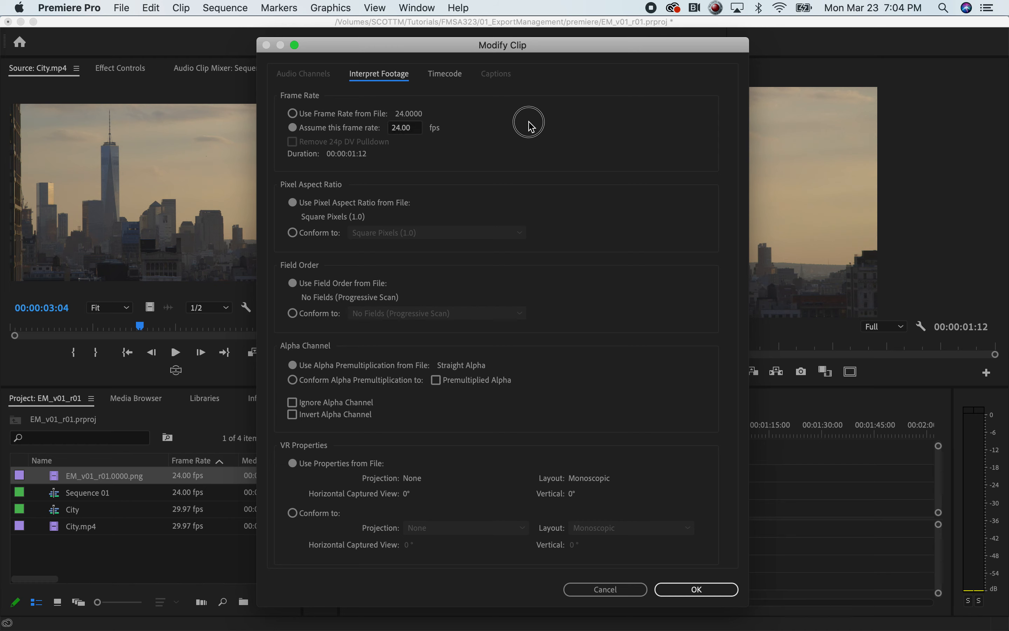
{"action": "left_click", "coordinate": [687, 595]}
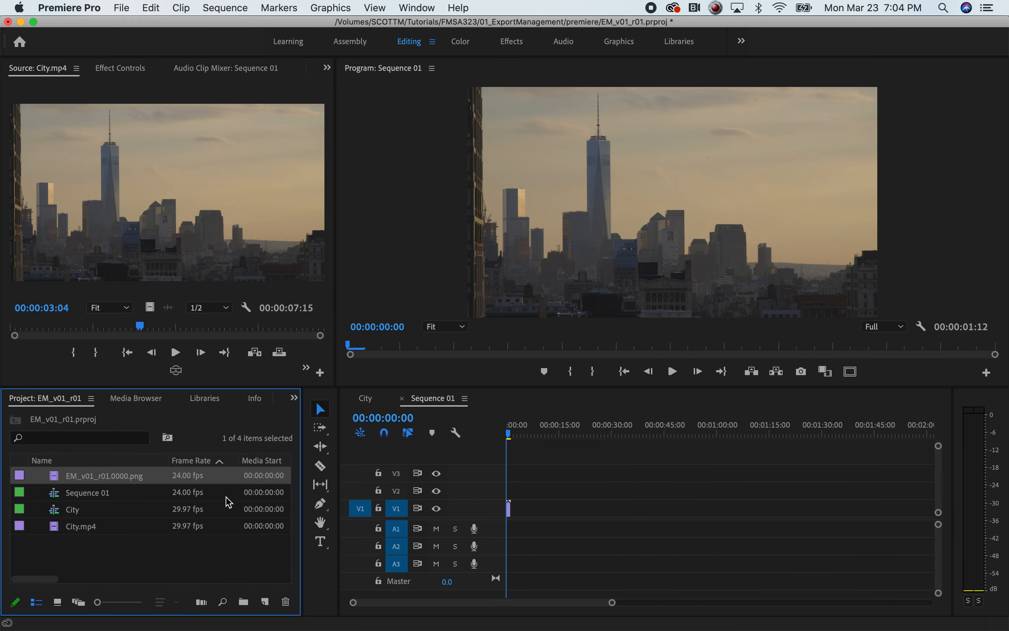
{"action": "left_click", "coordinate": [160, 472]}
{"action": "left_click", "coordinate": [206, 472]}
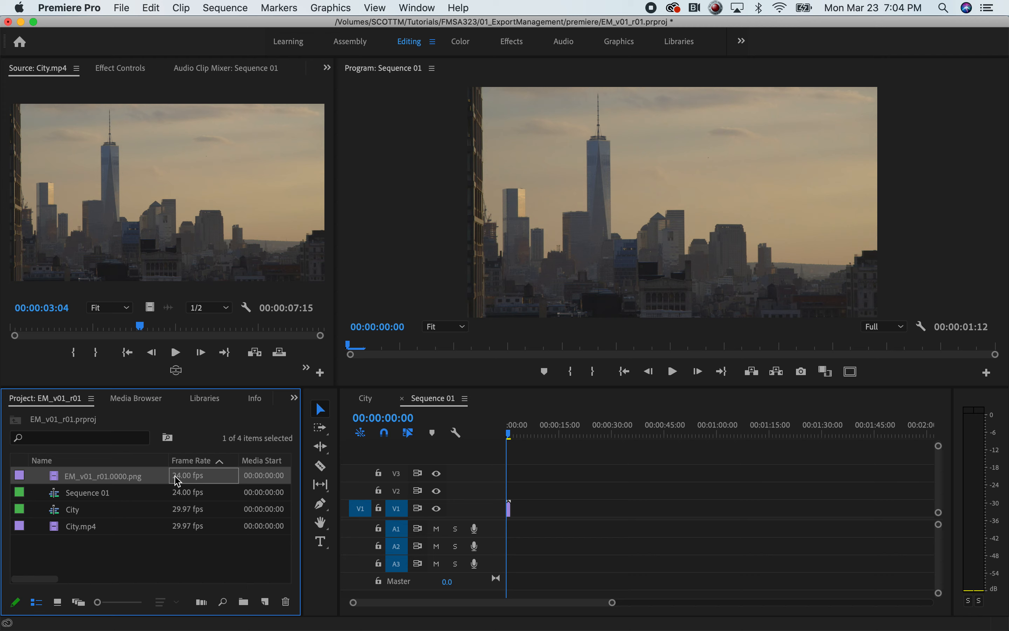
{"action": "right_click", "coordinate": [141, 478]}
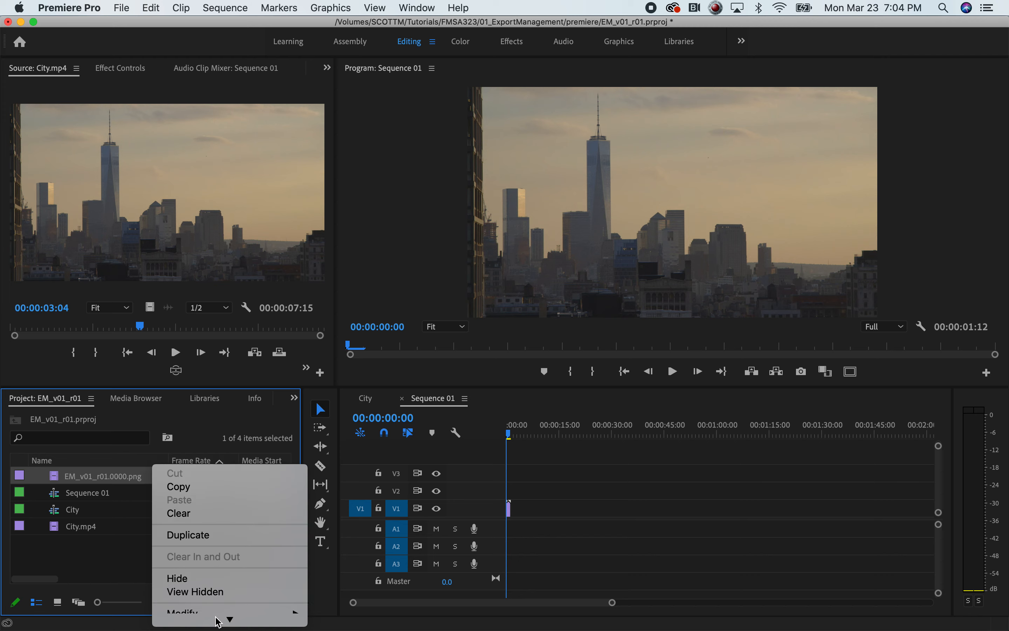
{"action": "left_click", "coordinate": [802, 549]}
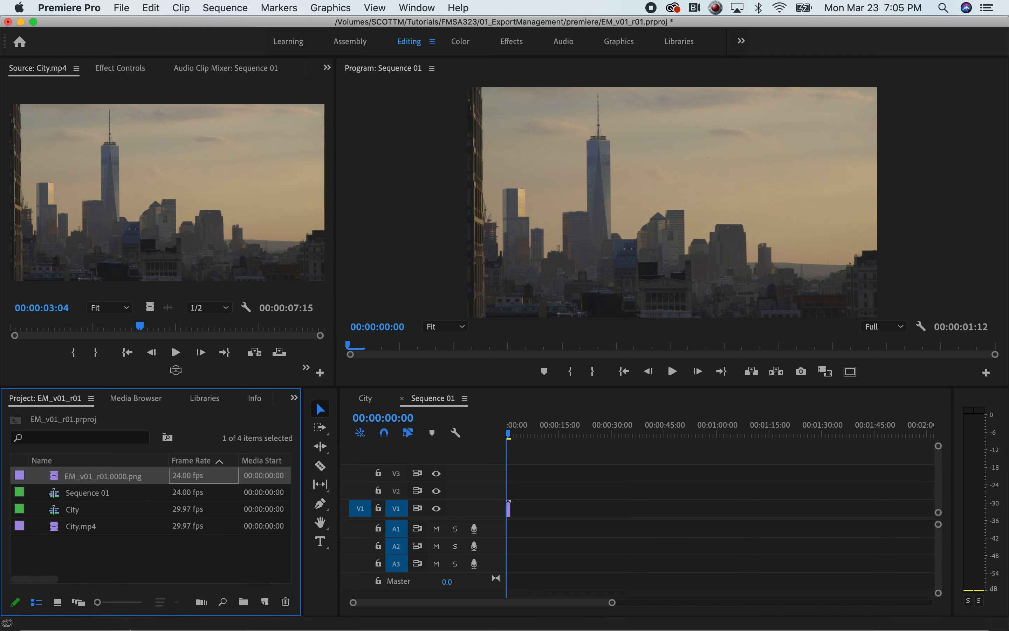
Switch to Finder and browse the drive's render material folder to the S26 shot folder.
{"action": "left_click", "coordinate": [33, 615]}
{"action": "left_click_drag", "start_coordinate": [763, 572], "coordinate": [437, 561]}
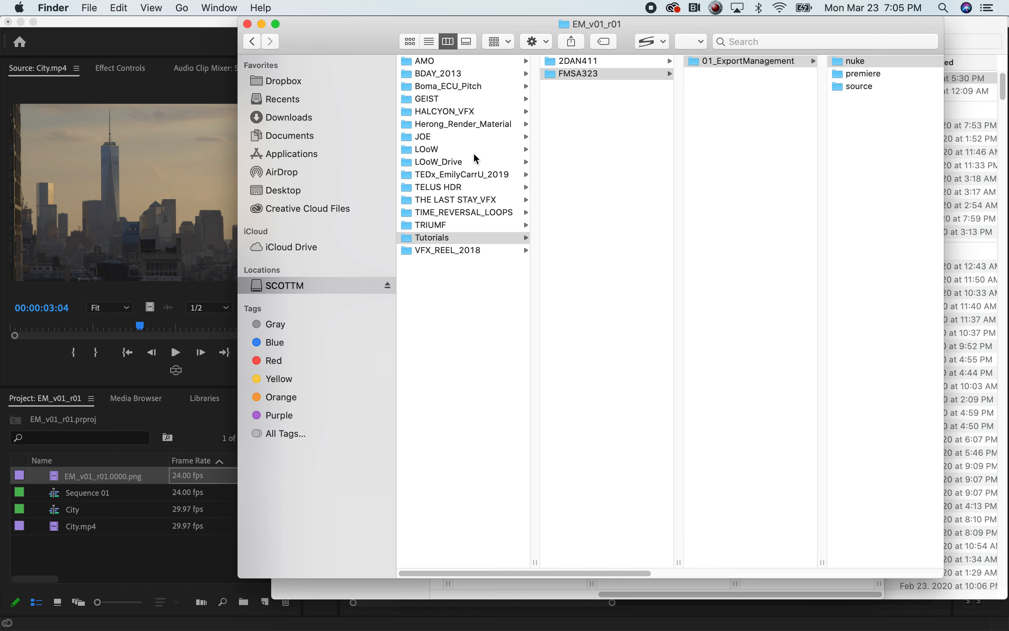
{"action": "left_click", "coordinate": [433, 225]}
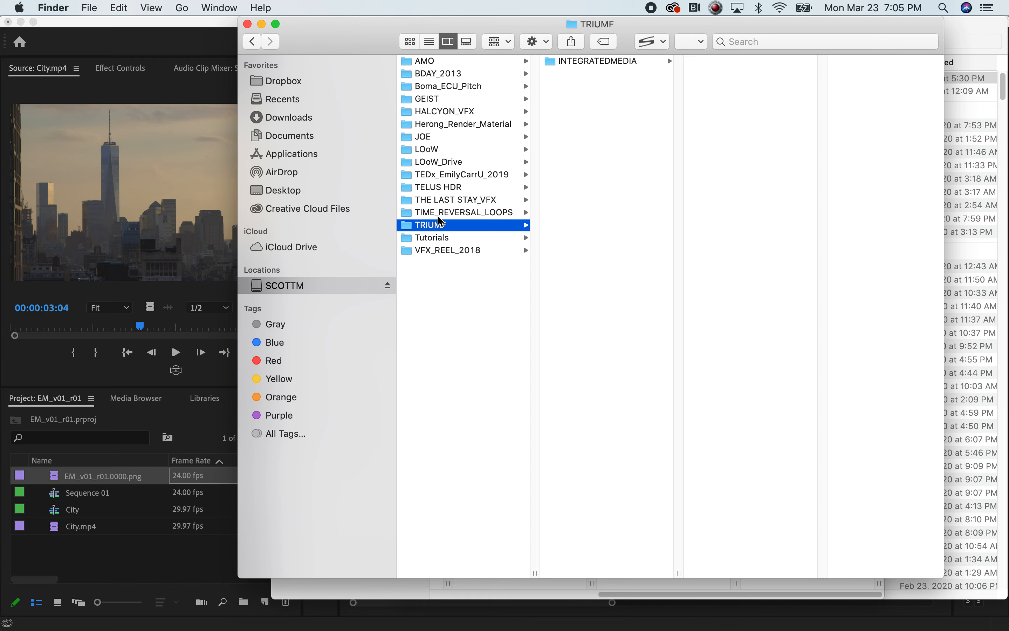
{"action": "left_click", "coordinate": [454, 125]}
{"action": "left_click", "coordinate": [574, 79]}
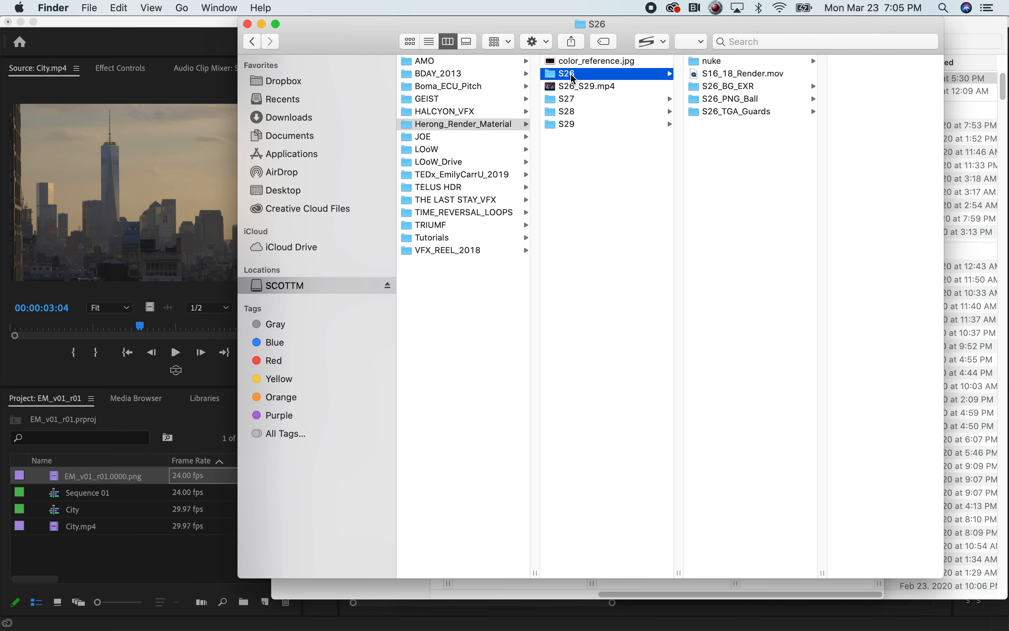
Quit Premiere Pro and save the EM_v01_r01 comp in NukeX as a new version, EM_v02_r01.
{"action": "left_click", "coordinate": [183, 26]}
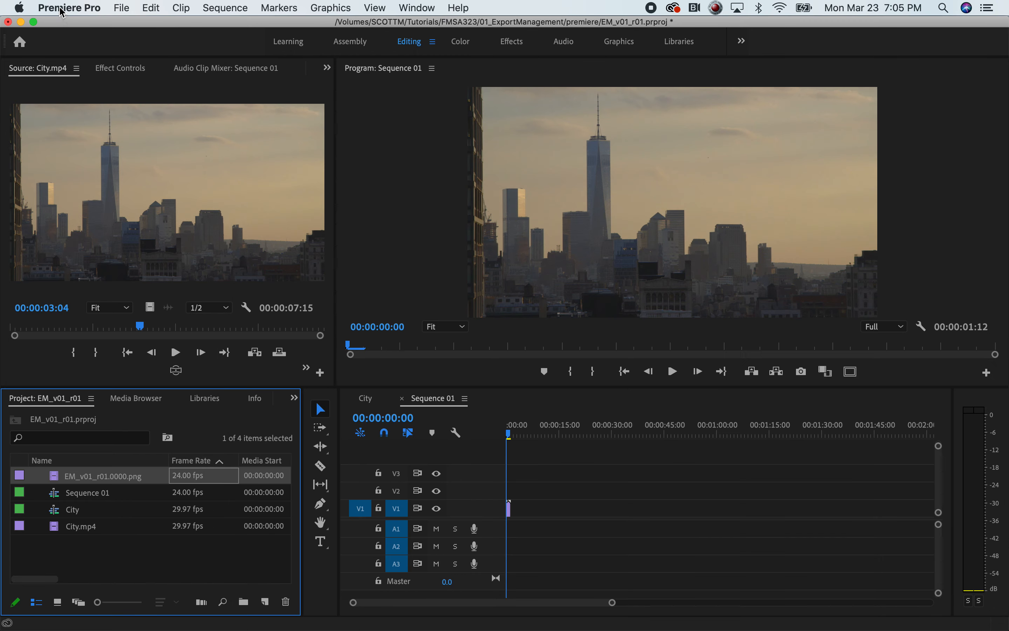
{"action": "left_click", "coordinate": [69, 7]}
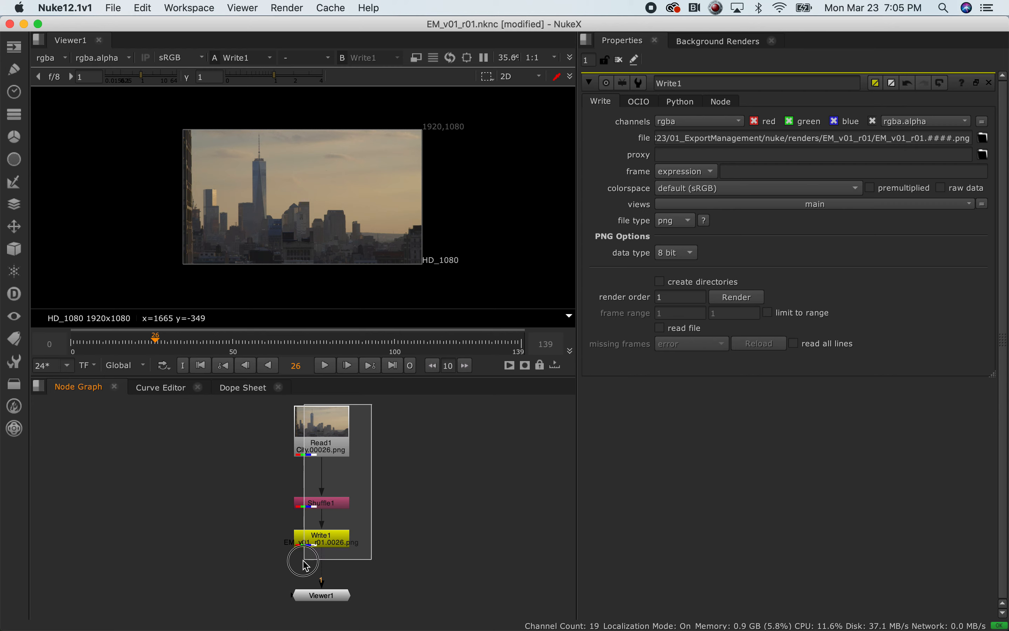
{"action": "left_click_drag", "start_coordinate": [372, 403], "coordinate": [223, 514]}
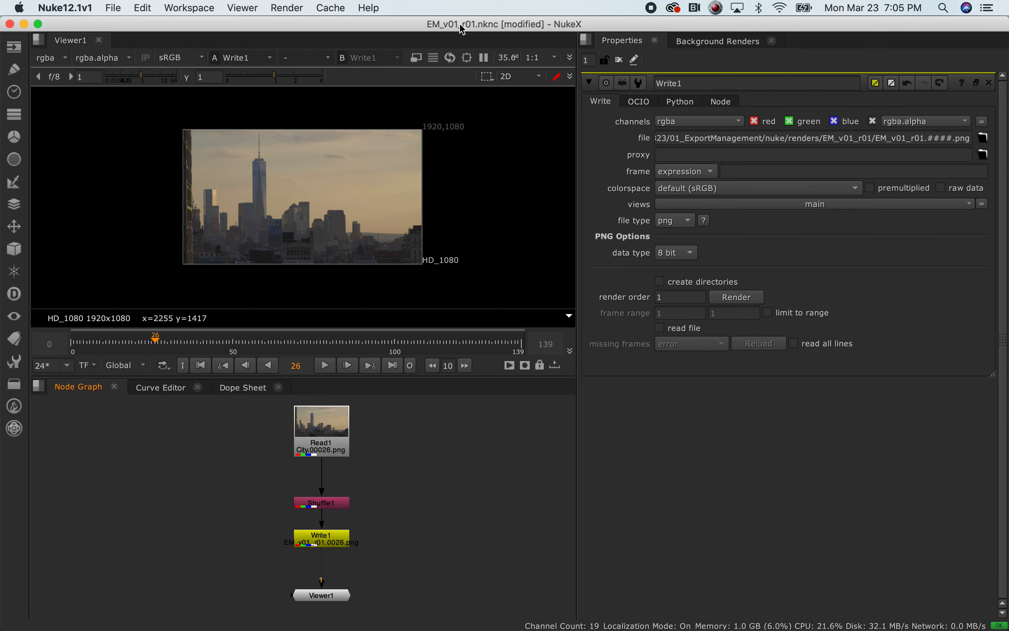
{"action": "left_click", "coordinate": [114, 8]}
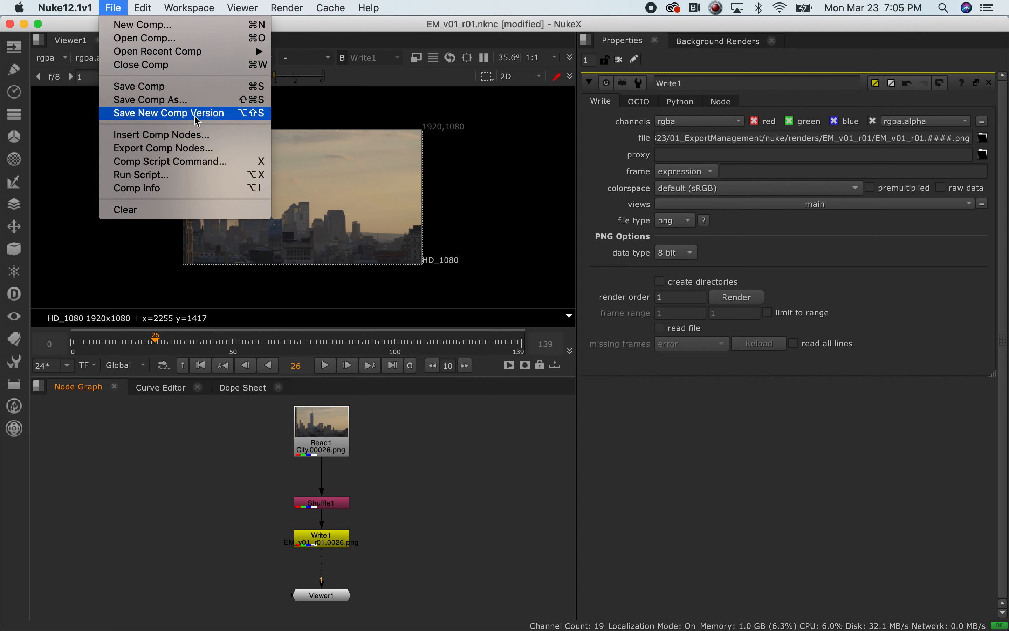
{"action": "left_click", "coordinate": [214, 119]}
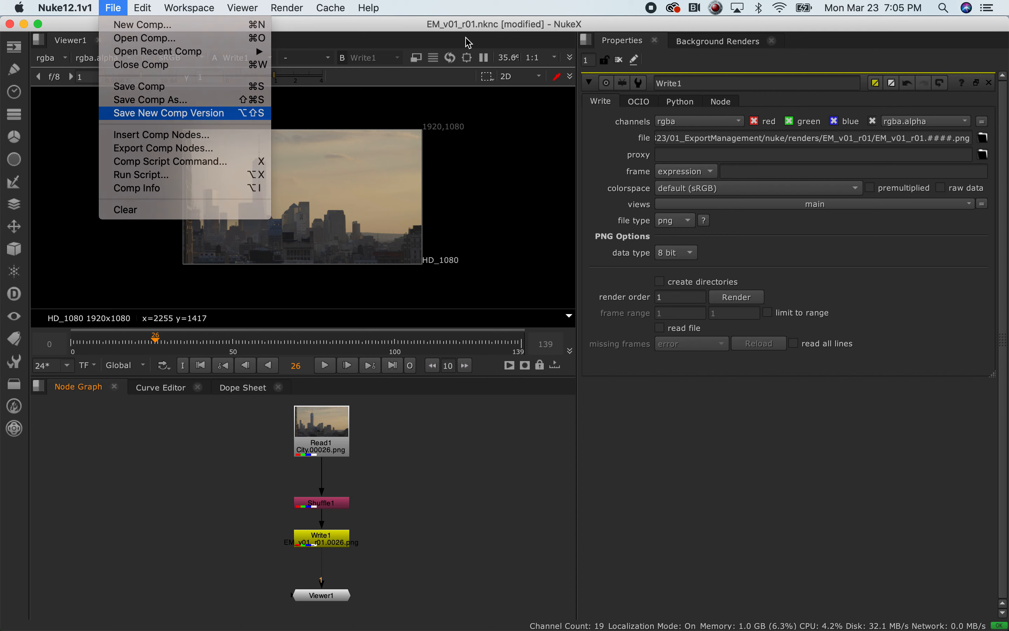
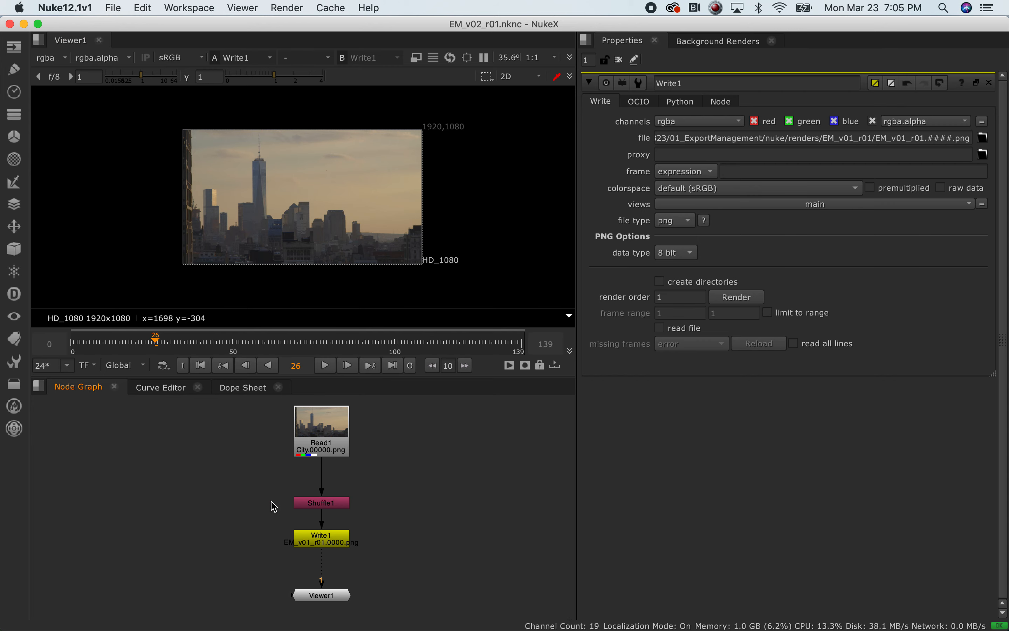
Switch to Finder, open S26_v01_r01.nknc from the S26 nuke scripts folder and dismiss the non-commercial notice.
{"action": "key", "text": "super+Tab"}
{"action": "key", "text": "super+Tab"}
{"action": "key", "text": "super+Tab"}
{"action": "key", "text": "super+Tab"}
{"action": "key", "text": "super+Tab"}
{"action": "key", "text": "super+Tab"}
{"action": "key", "text": "super+Tab"}
{"action": "key", "text": "super+Tab"}
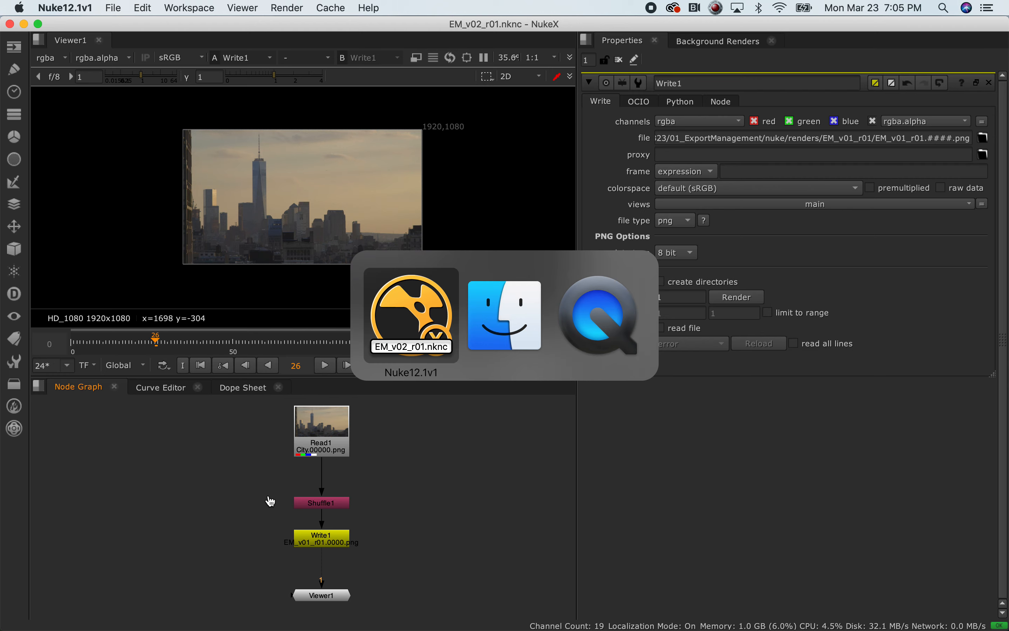
{"action": "key", "text": "super+Tab"}
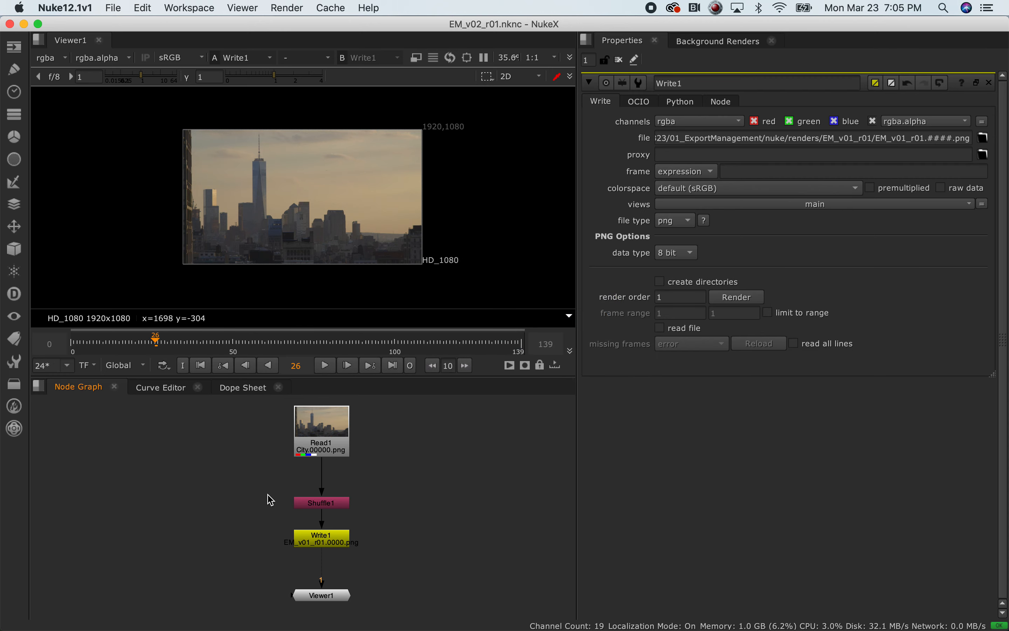
{"action": "key", "text": "super+Tab"}
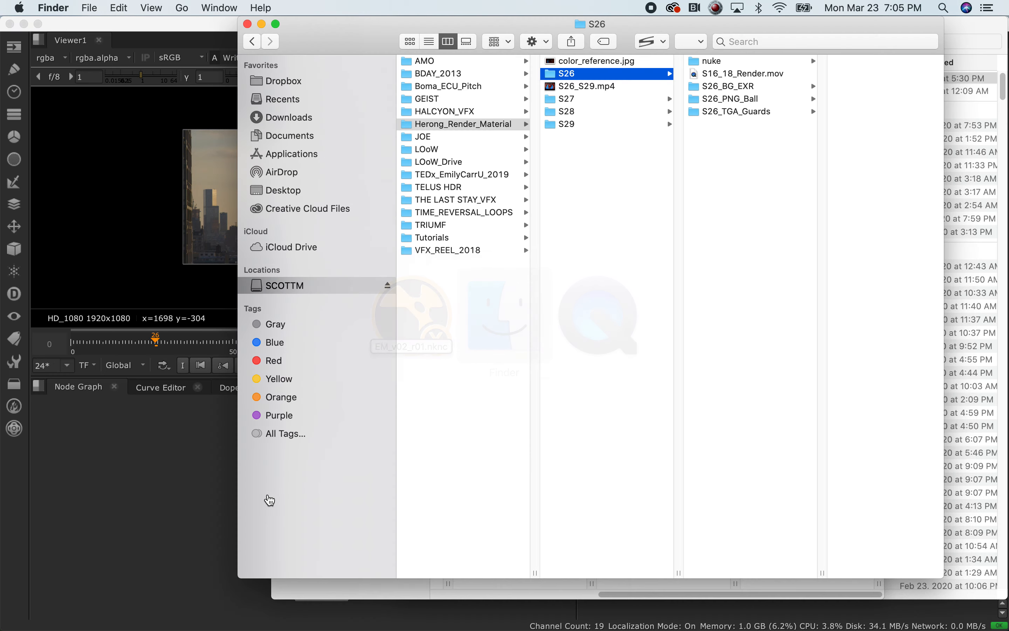
{"action": "left_click", "coordinate": [700, 64]}
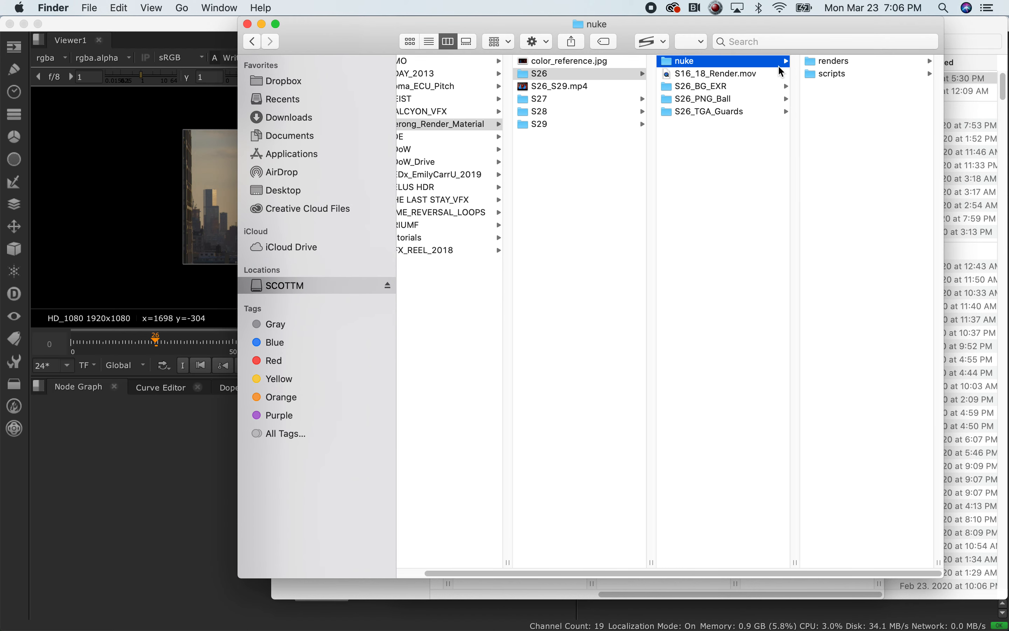
{"action": "left_click", "coordinate": [830, 75]}
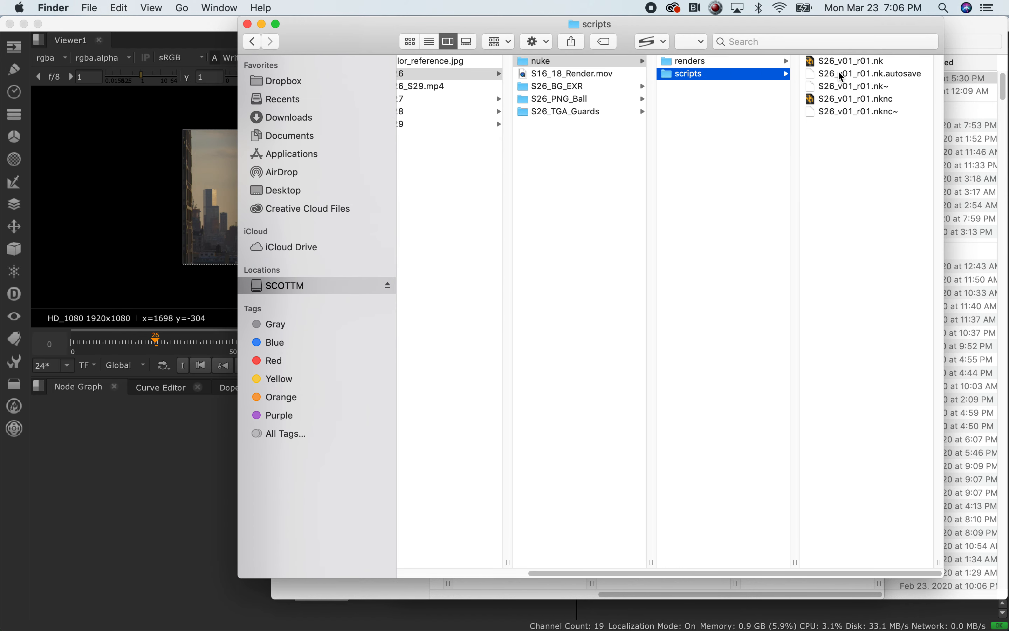
{"action": "double_click", "coordinate": [816, 103]}
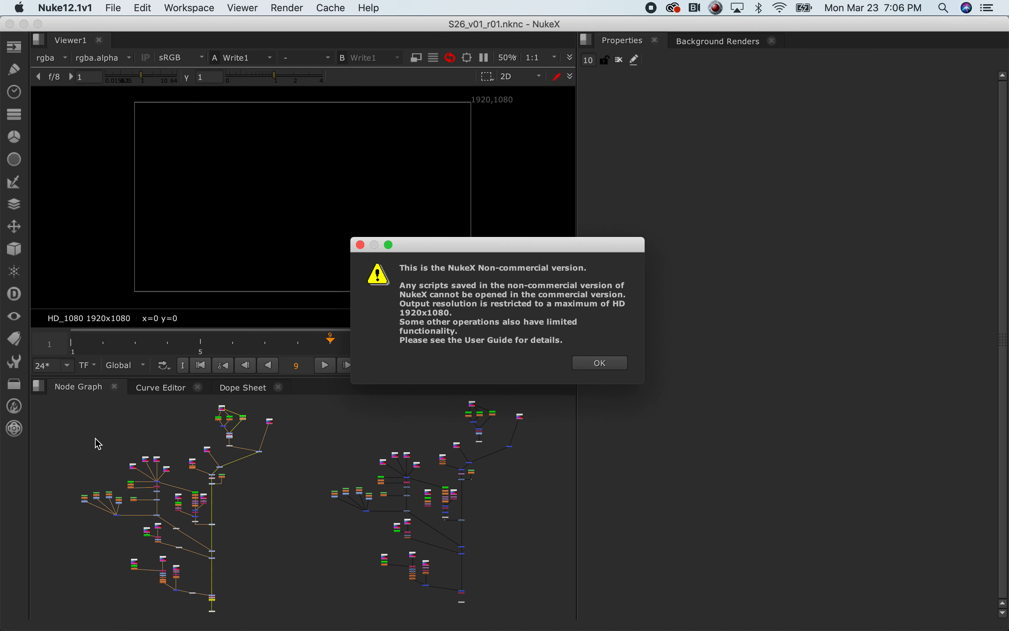
{"action": "left_click", "coordinate": [599, 363]}
Delete the duplicate, disconnected node tree beside the main comp in the Node Graph.
{"action": "scroll", "coordinate": [520, 449], "scroll_direction": "down", "scroll_amount": 3}
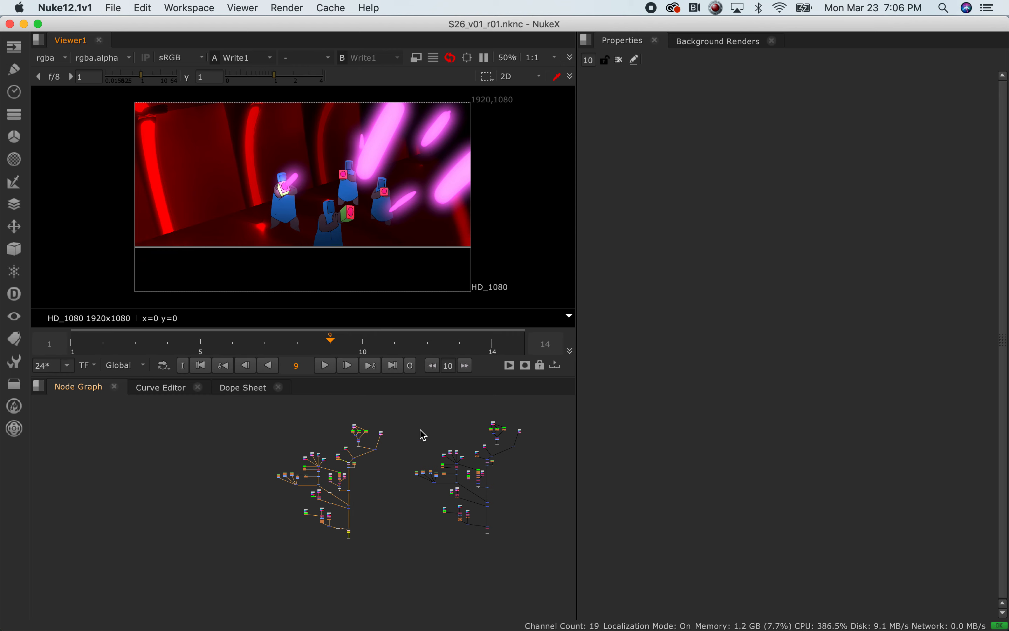
{"action": "left_click_drag", "start_coordinate": [414, 414], "coordinate": [544, 574]}
{"action": "key", "text": "Delete"}
{"action": "scroll", "coordinate": [415, 525], "scroll_direction": "up", "scroll_amount": 3}
{"action": "left_click", "coordinate": [437, 419]}
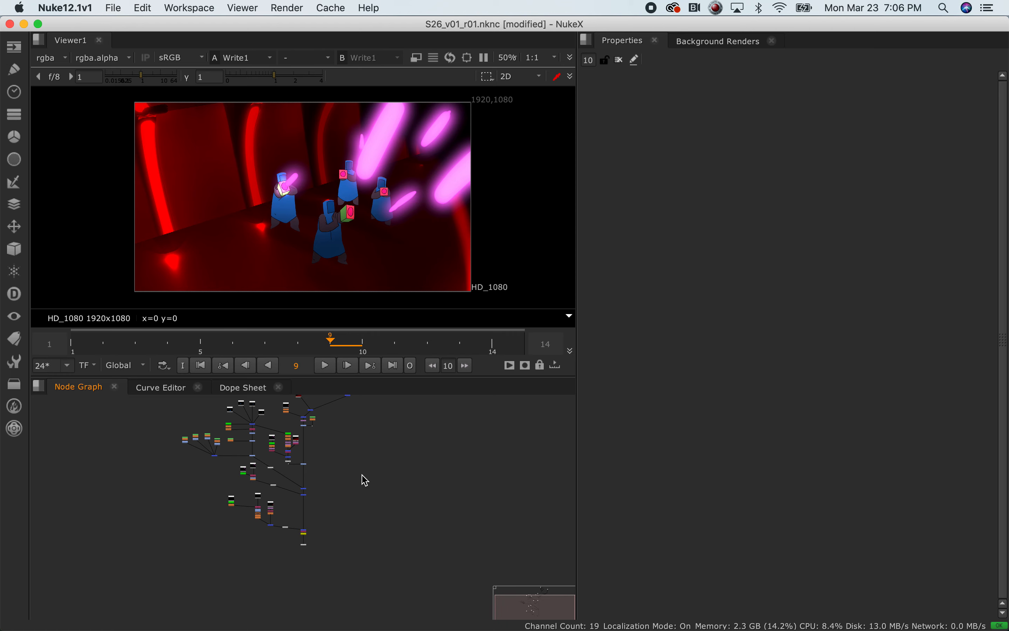
Go to frame 10 and view the background branch near the start of the node tree, including the GLO_PASS node.
{"action": "middle_click_drag", "start_coordinate": [340, 453], "coordinate": [394, 469]}
{"action": "left_click_drag", "start_coordinate": [85, 342], "coordinate": [363, 347]}
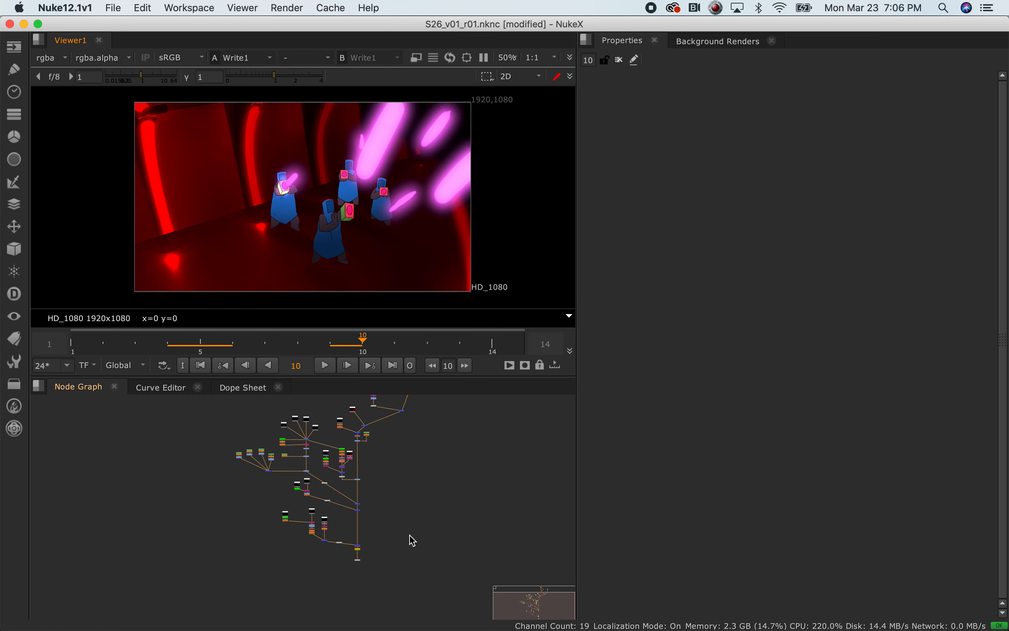
{"action": "scroll", "coordinate": [419, 502], "scroll_direction": "up", "scroll_amount": 10}
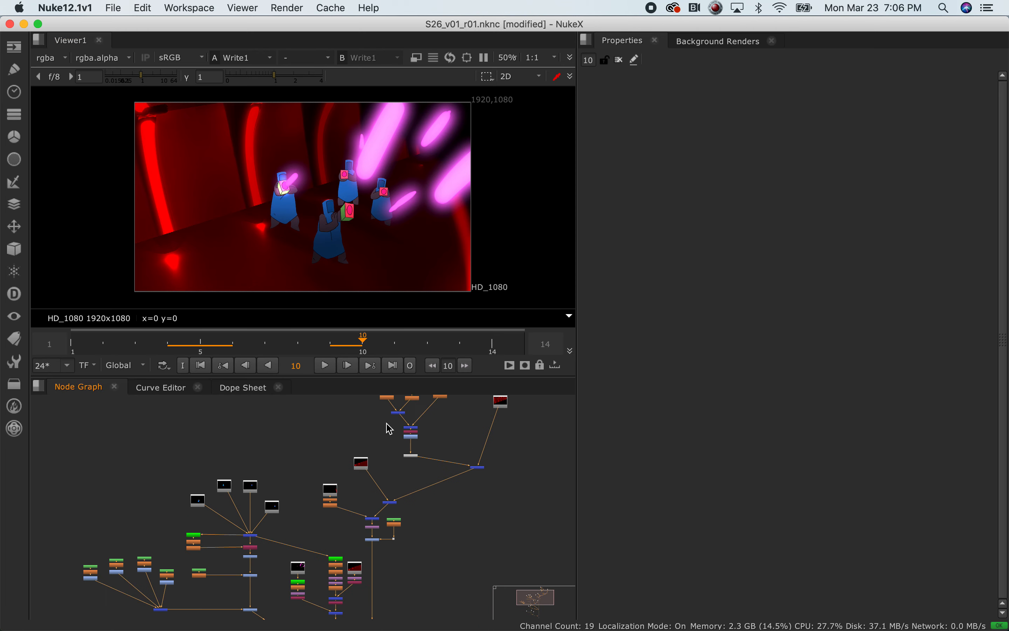
{"action": "middle_click_drag", "start_coordinate": [440, 466], "coordinate": [367, 550]}
{"action": "scroll", "coordinate": [349, 507], "scroll_direction": "up", "scroll_amount": 2}
{"action": "middle_click_drag", "start_coordinate": [385, 462], "coordinate": [373, 483]}
{"action": "left_click", "coordinate": [316, 538]}
{"action": "key", "text": "1"}
{"action": "left_click", "coordinate": [465, 445]}
{"action": "key", "text": "1"}
{"action": "left_click", "coordinate": [316, 539]}
{"action": "key", "text": "1"}
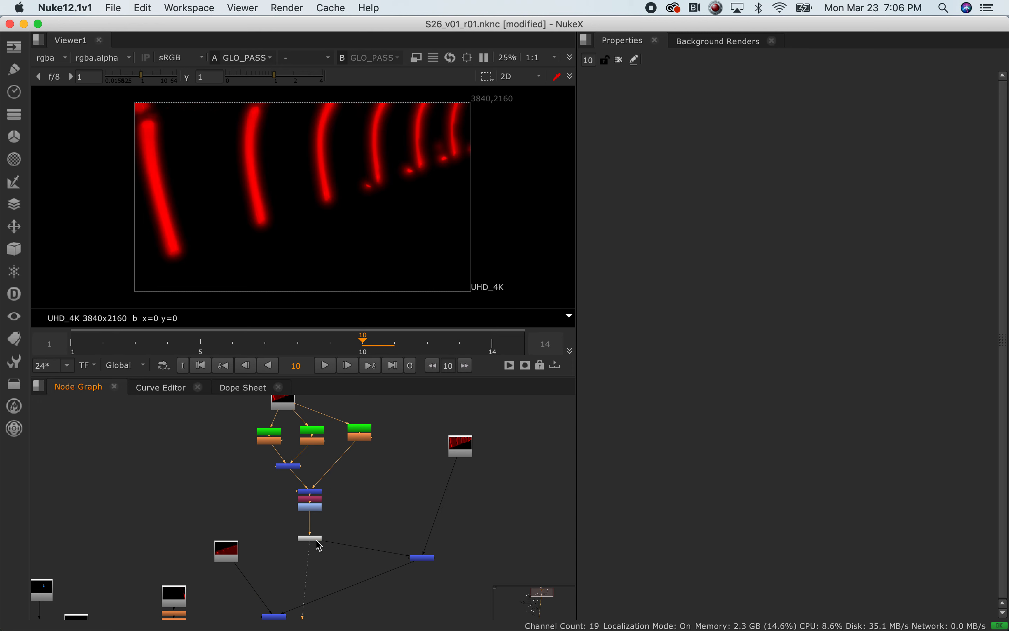
View the successive merge stages farther down the tree, through the Merge3 node that combines the characters.
{"action": "middle_click_drag", "start_coordinate": [305, 586], "coordinate": [363, 495]}
{"action": "left_click", "coordinate": [329, 523]}
{"action": "key", "text": "1"}
{"action": "middle_click_drag", "start_coordinate": [278, 513], "coordinate": [356, 476]}
{"action": "left_click", "coordinate": [309, 489]}
{"action": "key", "text": "1"}
{"action": "mouse_move", "coordinate": [315, 543]}
{"action": "middle_mouse_down"}
{"action": "mouse_move", "coordinate": [367, 412]}
{"action": "mouse_move", "coordinate": [342, 462]}
{"action": "mouse_move", "coordinate": [333, 516]}
{"action": "middle_mouse_up"}
{"action": "left_click", "coordinate": [272, 488]}
{"action": "key", "text": "1"}
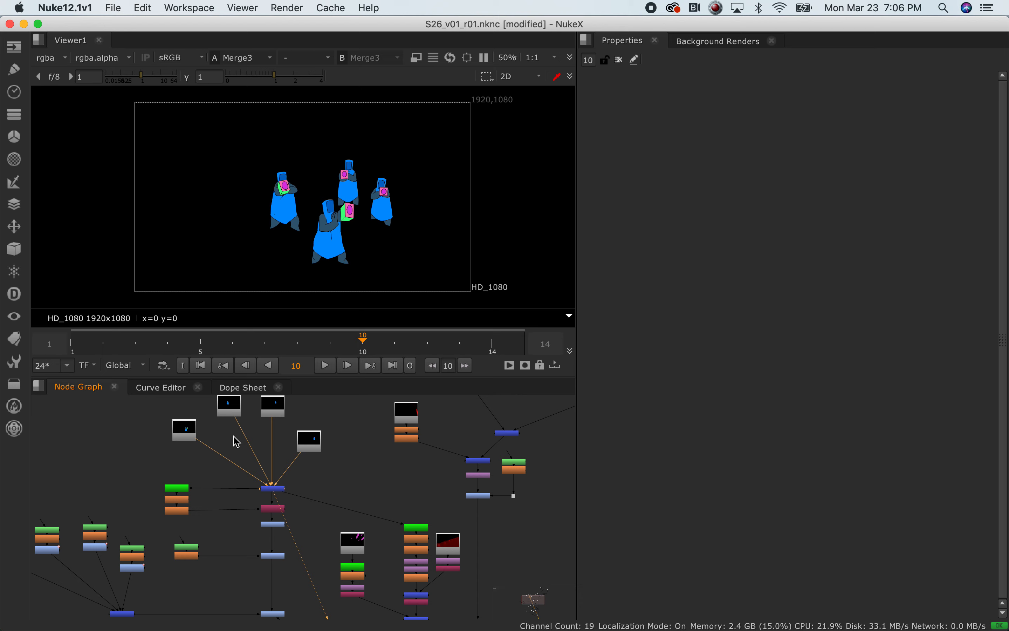
View each of the four character Read nodes feeding Merge3 in turn.
{"action": "left_click", "coordinate": [190, 437]}
{"action": "key", "text": "1"}
{"action": "left_click", "coordinate": [237, 410]}
{"action": "key", "text": "1"}
{"action": "left_click", "coordinate": [274, 407]}
{"action": "key", "text": "1"}
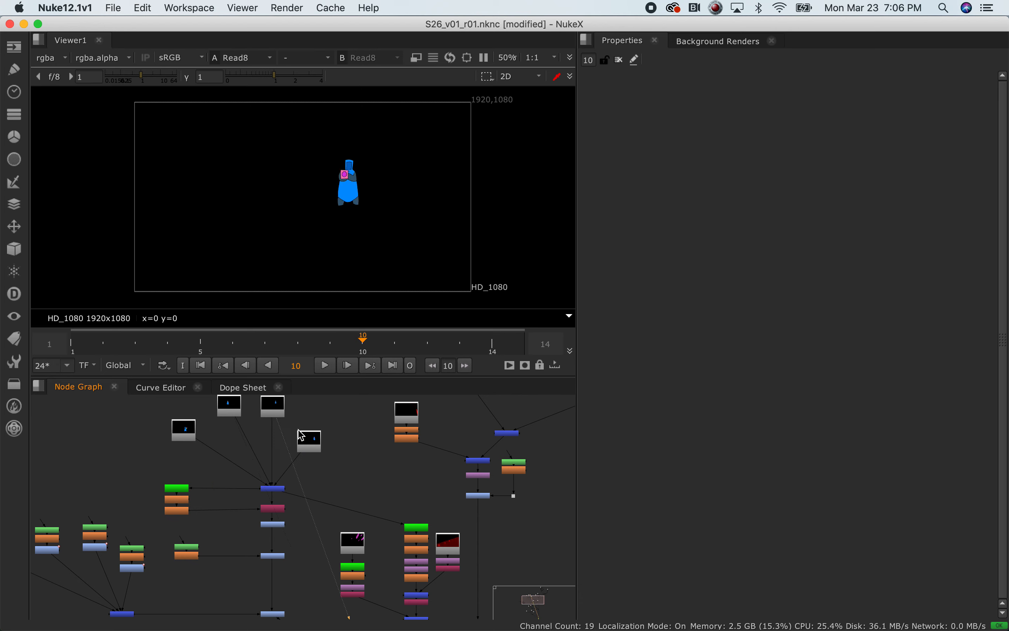
{"action": "left_click", "coordinate": [314, 444]}
{"action": "key", "text": "1"}
View the Read1 node in the branch beside the main comp line.
{"action": "middle_click_drag", "start_coordinate": [370, 597], "coordinate": [321, 500]}
{"action": "middle_click_drag", "start_coordinate": [446, 470], "coordinate": [263, 407]}
{"action": "left_click", "coordinate": [288, 484]}
{"action": "key", "text": "1"}
{"action": "middle_click_drag", "start_coordinate": [295, 547], "coordinate": [337, 508]}
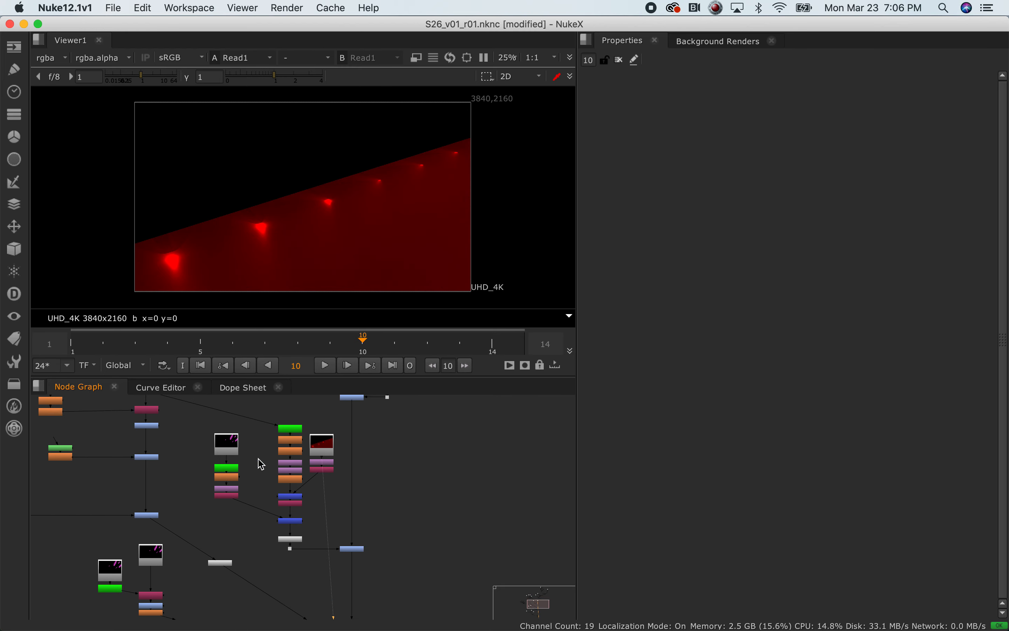
Go to frame 11 and view the magenta laser Read nodes, Read13 and Read10.
{"action": "left_click", "coordinate": [233, 449]}
{"action": "key", "text": "1"}
{"action": "left_click_drag", "start_coordinate": [192, 350], "coordinate": [384, 359]}
{"action": "middle_click_drag", "start_coordinate": [220, 517], "coordinate": [378, 431]}
{"action": "left_click", "coordinate": [264, 484]}
{"action": "key", "text": "1"}
{"action": "scroll", "coordinate": [184, 494], "scroll_direction": "down", "scroll_amount": 3}
{"action": "middle_click_drag", "start_coordinate": [185, 495], "coordinate": [258, 550]}
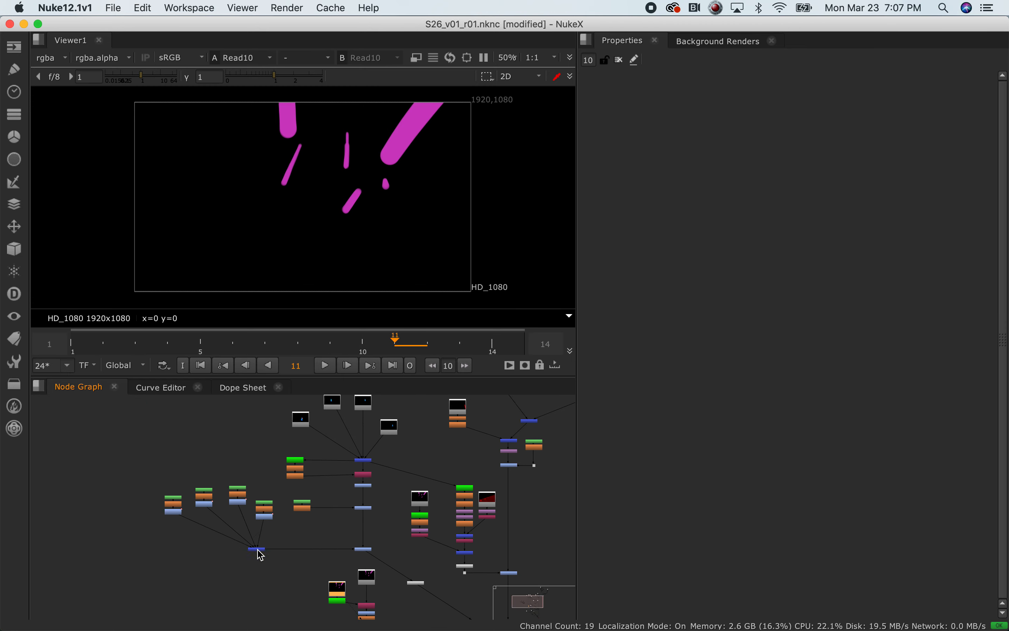
Examine the side branches down to the end of the node tree and view the comp's output at Write1.
{"action": "scroll", "coordinate": [202, 501], "scroll_direction": "up", "scroll_amount": 3}
{"action": "scroll", "coordinate": [203, 497], "scroll_direction": "up", "scroll_amount": 2}
{"action": "scroll", "coordinate": [274, 537], "scroll_direction": "down", "scroll_amount": 6}
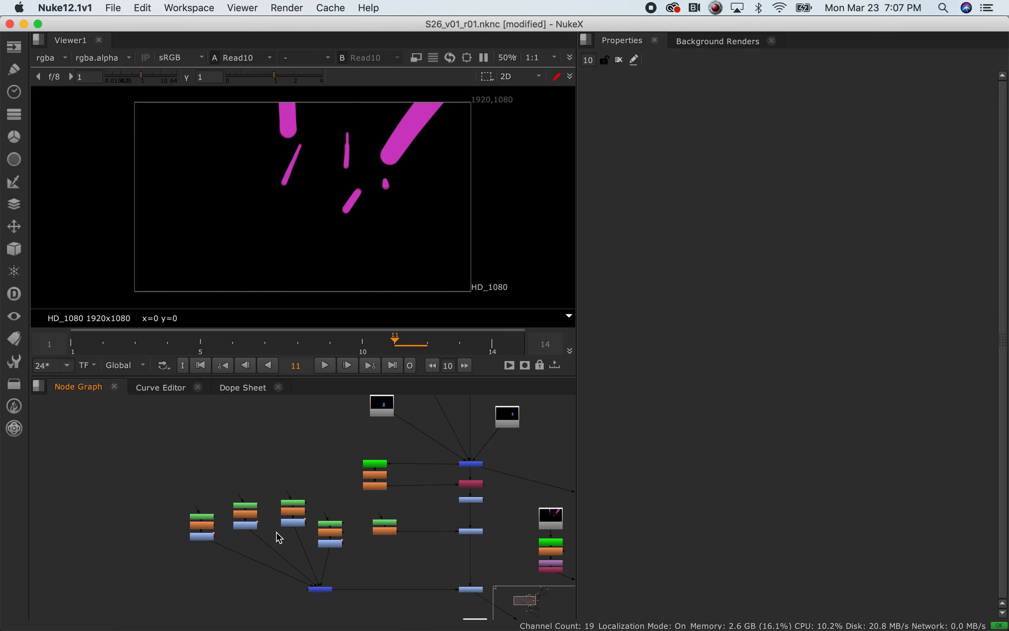
{"action": "middle_click_drag", "start_coordinate": [438, 469], "coordinate": [324, 452]}
{"action": "middle_click_drag", "start_coordinate": [287, 523], "coordinate": [307, 423]}
{"action": "scroll", "coordinate": [297, 491], "scroll_direction": "up", "scroll_amount": 2}
{"action": "middle_click_drag", "start_coordinate": [328, 538], "coordinate": [316, 421]}
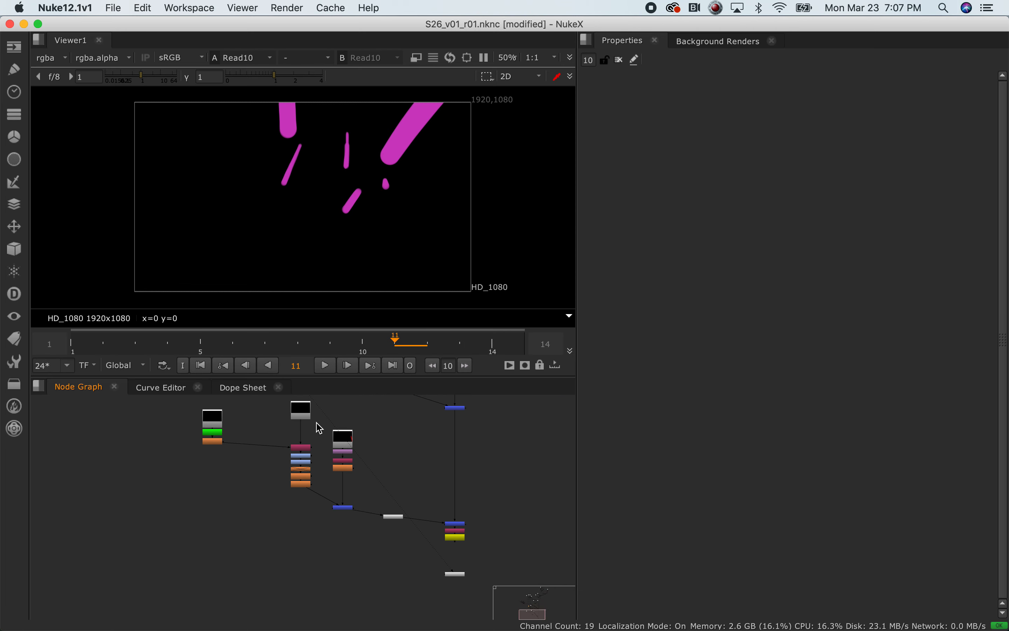
{"action": "left_click", "coordinate": [340, 445]}
{"action": "middle_click_drag", "start_coordinate": [393, 438], "coordinate": [353, 563]}
{"action": "left_click", "coordinate": [421, 483]}
{"action": "scroll", "coordinate": [345, 516], "scroll_direction": "down", "scroll_amount": 6}
{"action": "scroll", "coordinate": [341, 464], "scroll_direction": "up", "scroll_amount": 8}
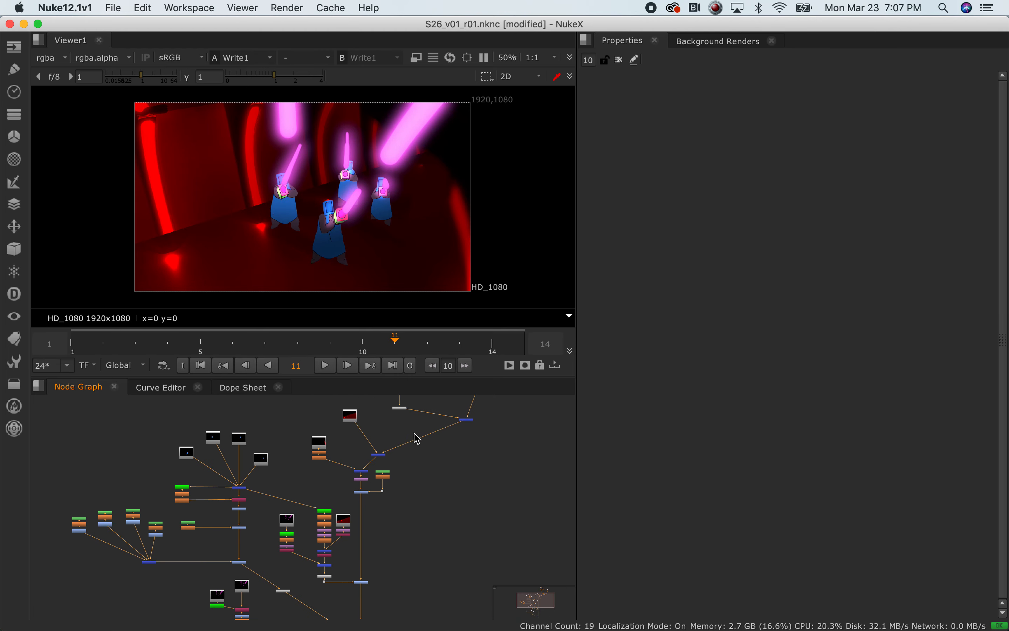
View the background branch up to its glow node near the start of the node tree.
{"action": "left_click", "coordinate": [331, 459]}
{"action": "key", "text": "1"}
{"action": "middle_click_drag", "start_coordinate": [391, 433], "coordinate": [327, 553]}
{"action": "left_click", "coordinate": [438, 476]}
{"action": "key", "text": "1"}
{"action": "middle_click_drag", "start_coordinate": [366, 590], "coordinate": [372, 513]}
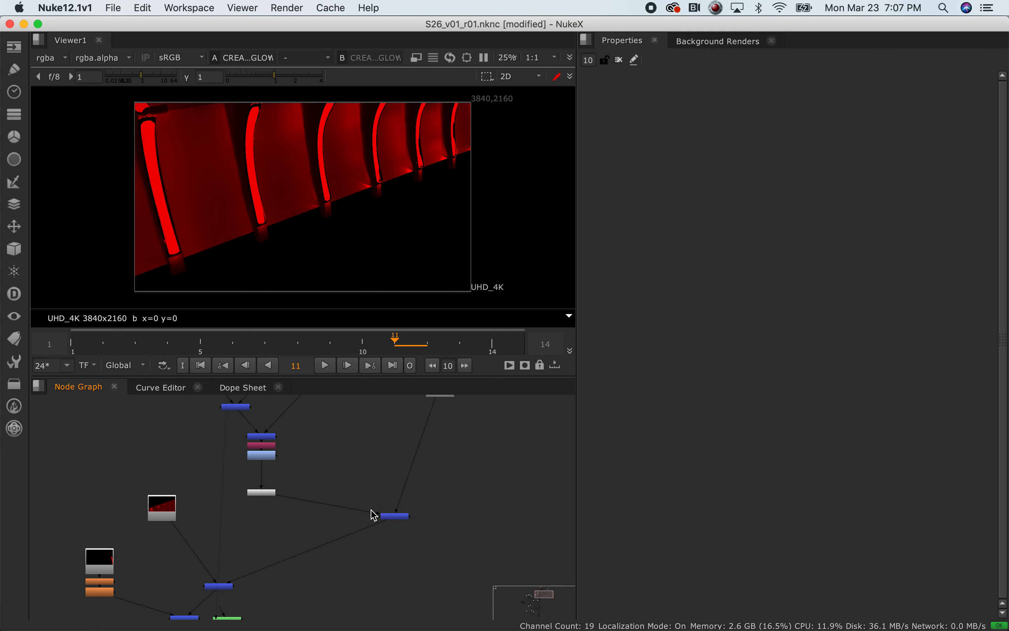
View the background merges below the glow node in turn, through Merge1.
{"action": "left_click", "coordinate": [390, 516]}
{"action": "key", "text": "1"}
{"action": "middle_click_drag", "start_coordinate": [189, 550], "coordinate": [269, 463]}
{"action": "left_click", "coordinate": [307, 499]}
{"action": "key", "text": "1"}
{"action": "middle_click_drag", "start_coordinate": [162, 530], "coordinate": [344, 454]}
{"action": "scroll", "coordinate": [337, 494], "scroll_direction": "down", "scroll_amount": 2}
{"action": "middle_click_drag", "start_coordinate": [272, 543], "coordinate": [278, 470]}
{"action": "scroll", "coordinate": [305, 466], "scroll_direction": "up", "scroll_amount": 3}
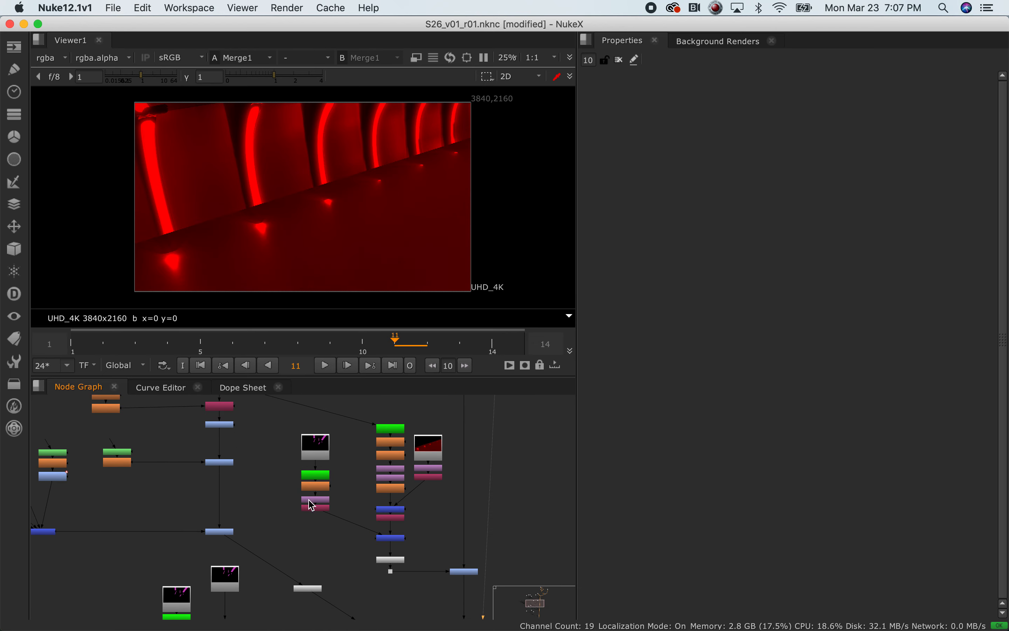
View the Read13 laser pass that feeds the shadow branch.
{"action": "left_click", "coordinate": [317, 457]}
{"action": "key", "text": "1"}
{"action": "middle_click_drag", "start_coordinate": [395, 541], "coordinate": [288, 451]}
{"action": "scroll", "coordinate": [272, 471], "scroll_direction": "up", "scroll_amount": 5}
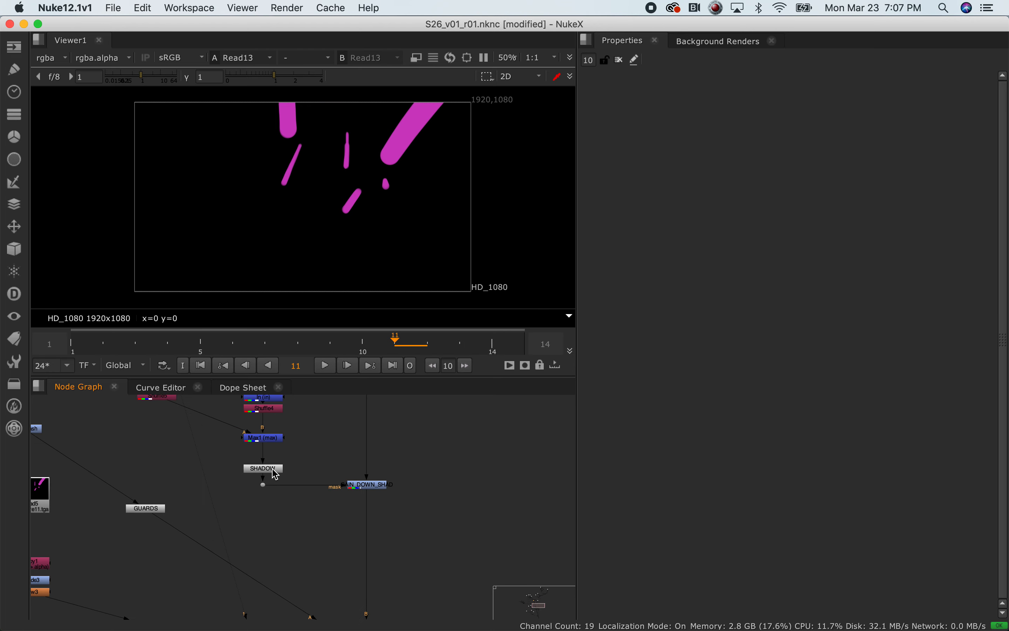
View the SHADOW node and the shadow gain-down grade that it masks on the main comp line.
{"action": "left_click_drag", "start_coordinate": [305, 450], "coordinate": [189, 508]}
{"action": "scroll", "coordinate": [205, 496], "scroll_direction": "down", "scroll_amount": 3}
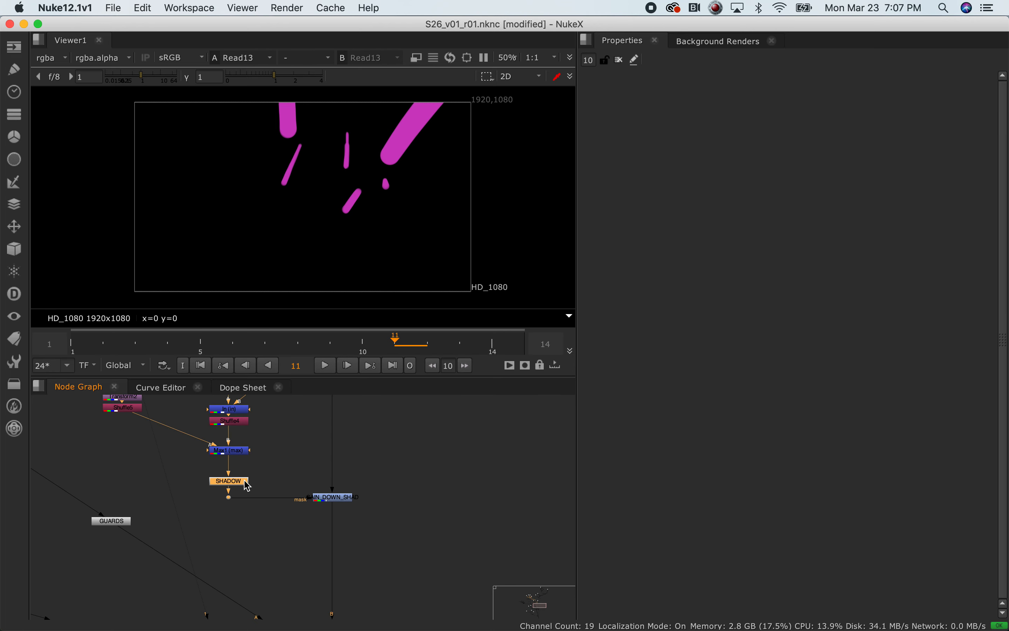
{"action": "key", "text": "1"}
{"action": "left_click", "coordinate": [250, 487]}
{"action": "left_click", "coordinate": [334, 497]}
{"action": "key", "text": "1"}
{"action": "left_click", "coordinate": [362, 515]}
{"action": "scroll", "coordinate": [303, 223], "scroll_direction": "up", "scroll_amount": 6}
{"action": "scroll", "coordinate": [303, 223], "scroll_direction": "down", "scroll_amount": 9}
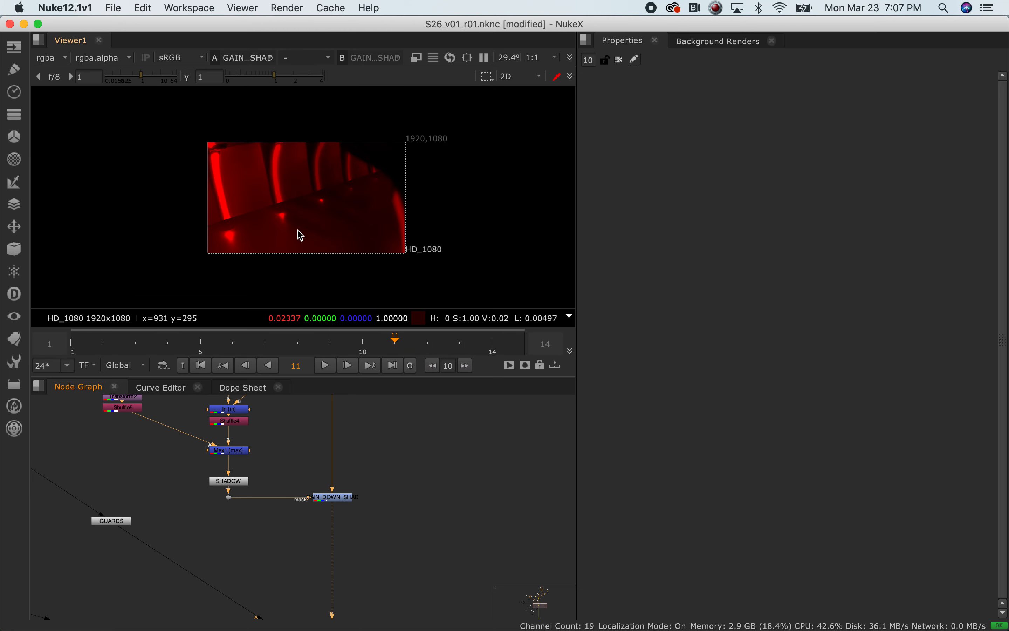
View the combined characters at the GUARDS node.
{"action": "scroll", "coordinate": [165, 459], "scroll_direction": "down", "scroll_amount": 3}
{"action": "scroll", "coordinate": [163, 459], "scroll_direction": "down", "scroll_amount": 3}
{"action": "middle_click_drag", "start_coordinate": [131, 453], "coordinate": [236, 480]}
{"action": "scroll", "coordinate": [237, 478], "scroll_direction": "up", "scroll_amount": 3}
{"action": "scroll", "coordinate": [241, 484], "scroll_direction": "up", "scroll_amount": 2}
{"action": "left_click", "coordinate": [281, 552]}
{"action": "key", "text": "1"}
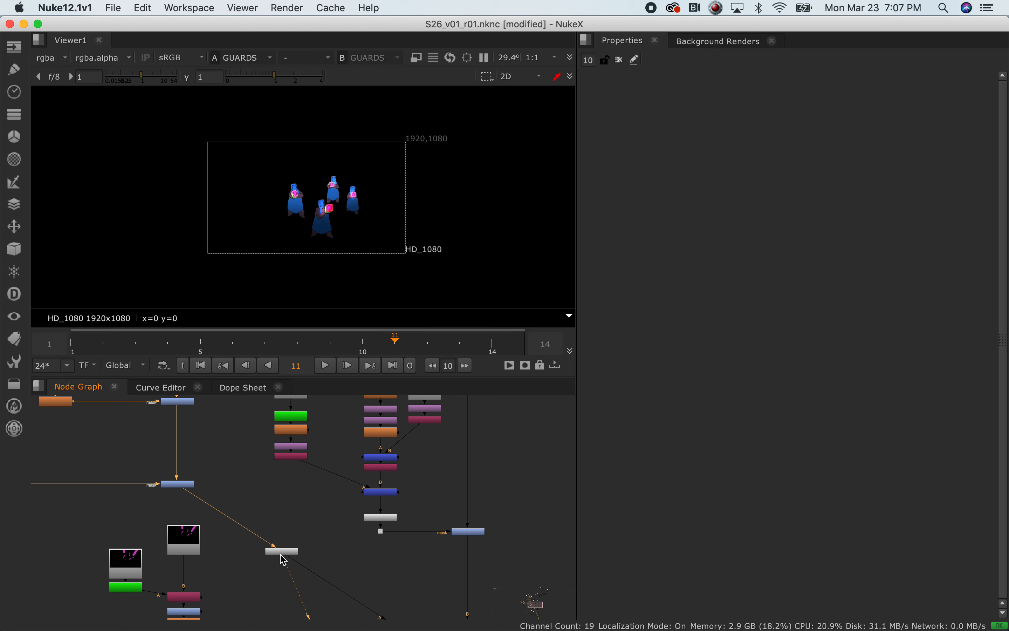
View the Grade_Shad node higher up in the guards branch.
{"action": "left_click", "coordinate": [186, 403]}
{"action": "key", "text": "1"}
{"action": "scroll", "coordinate": [234, 415], "scroll_direction": "up", "scroll_amount": 3}
{"action": "middle_click_drag", "start_coordinate": [200, 482], "coordinate": [271, 416]}
{"action": "scroll", "coordinate": [278, 492], "scroll_direction": "down", "scroll_amount": 4}
{"action": "scroll", "coordinate": [279, 492], "scroll_direction": "down", "scroll_amount": 2}
{"action": "scroll", "coordinate": [301, 493], "scroll_direction": "up", "scroll_amount": 4}
{"action": "scroll", "coordinate": [303, 497], "scroll_direction": "down", "scroll_amount": 7}
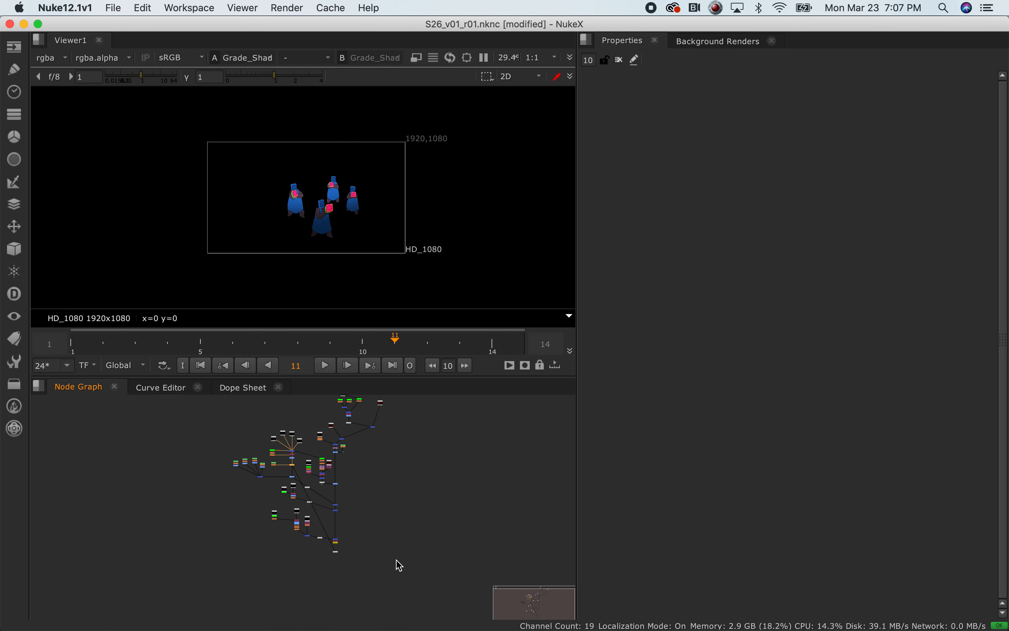
Select the entire node tree and examine how its branches connect to the main comp line.
{"action": "middle_click_drag", "start_coordinate": [415, 429], "coordinate": [370, 488]}
{"action": "left_click_drag", "start_coordinate": [161, 445], "coordinate": [419, 576]}
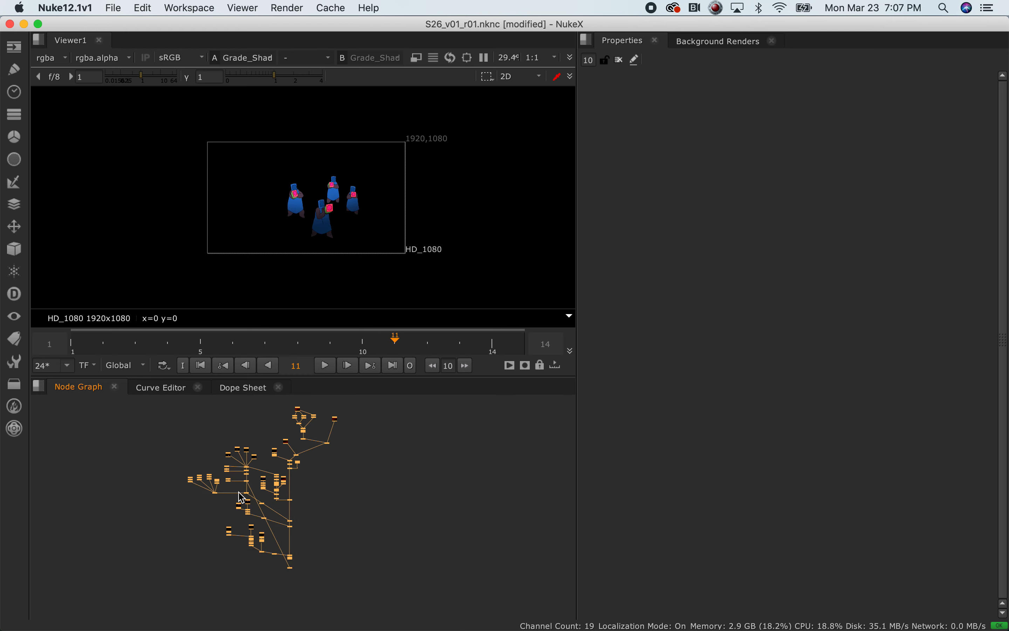
{"action": "scroll", "coordinate": [325, 529], "scroll_direction": "up", "scroll_amount": 3}
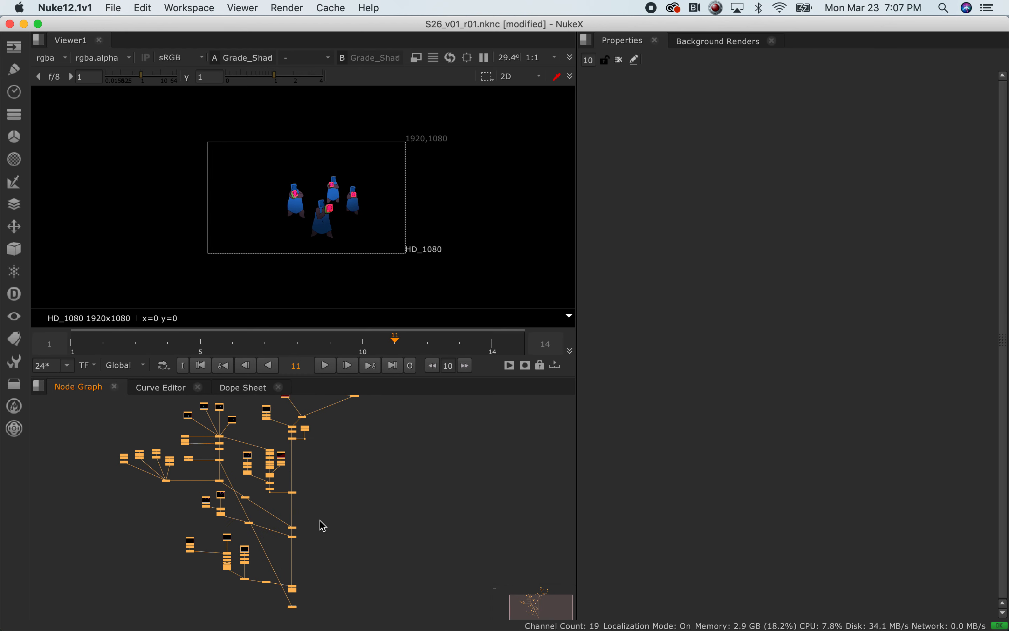
{"action": "scroll", "coordinate": [322, 525], "scroll_direction": "up", "scroll_amount": 2}
{"action": "scroll", "coordinate": [237, 502], "scroll_direction": "up", "scroll_amount": 5}
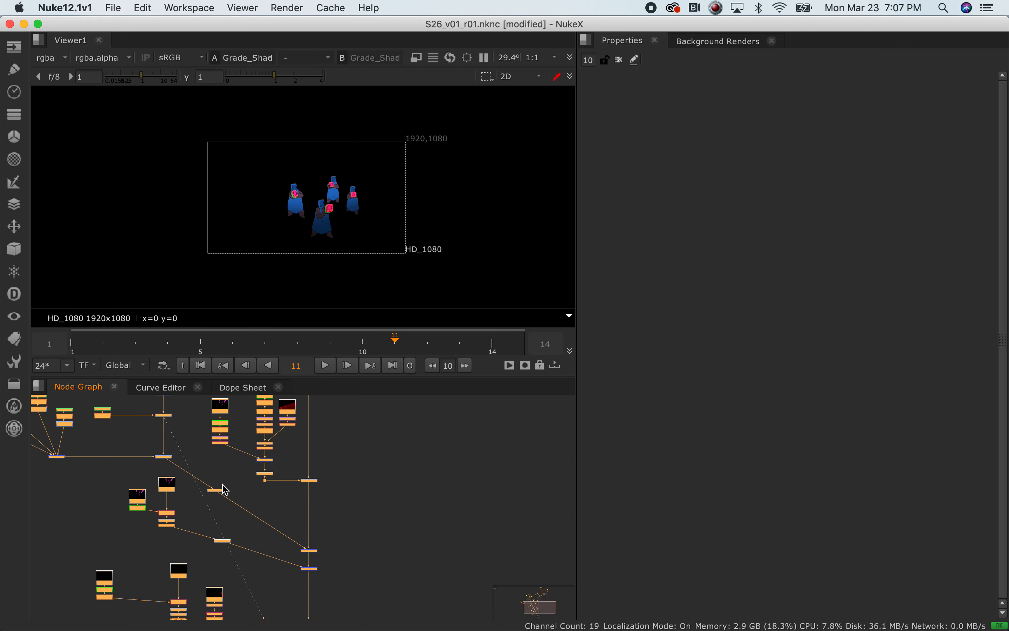
{"action": "scroll", "coordinate": [313, 496], "scroll_direction": "down", "scroll_amount": 6}
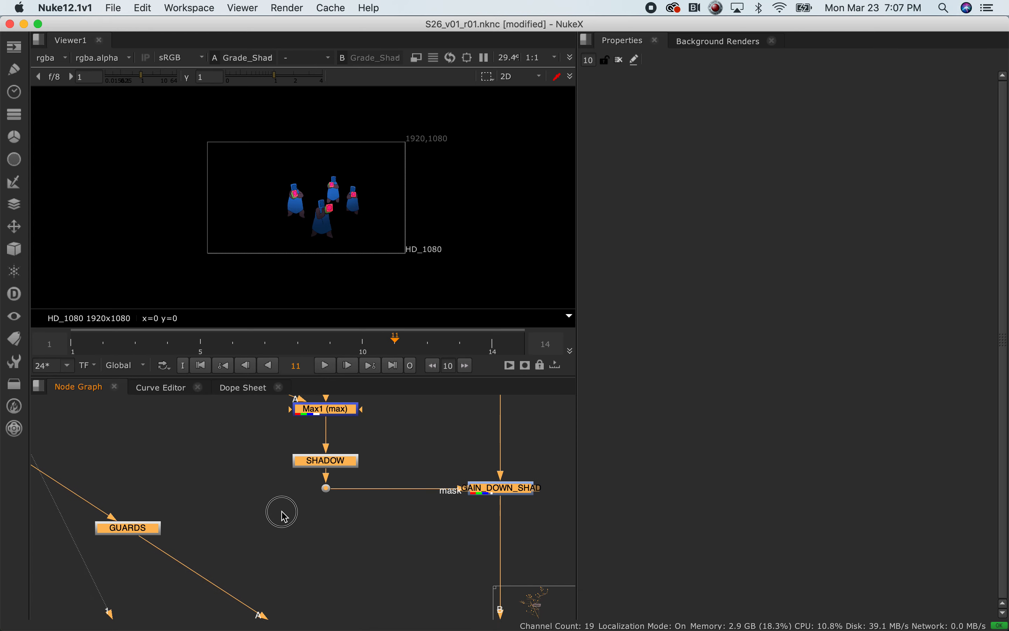
Select the GUARDS node and examine the surrounding branches, including the LAZERS branch.
{"action": "left_click", "coordinate": [307, 509]}
{"action": "left_click_drag", "start_coordinate": [195, 496], "coordinate": [233, 543]}
{"action": "scroll", "coordinate": [217, 559], "scroll_direction": "down", "scroll_amount": 2}
{"action": "scroll", "coordinate": [213, 551], "scroll_direction": "down", "scroll_amount": 5}
{"action": "middle_click_drag", "start_coordinate": [161, 486], "coordinate": [153, 445]}
{"action": "scroll", "coordinate": [251, 495], "scroll_direction": "up", "scroll_amount": 10}
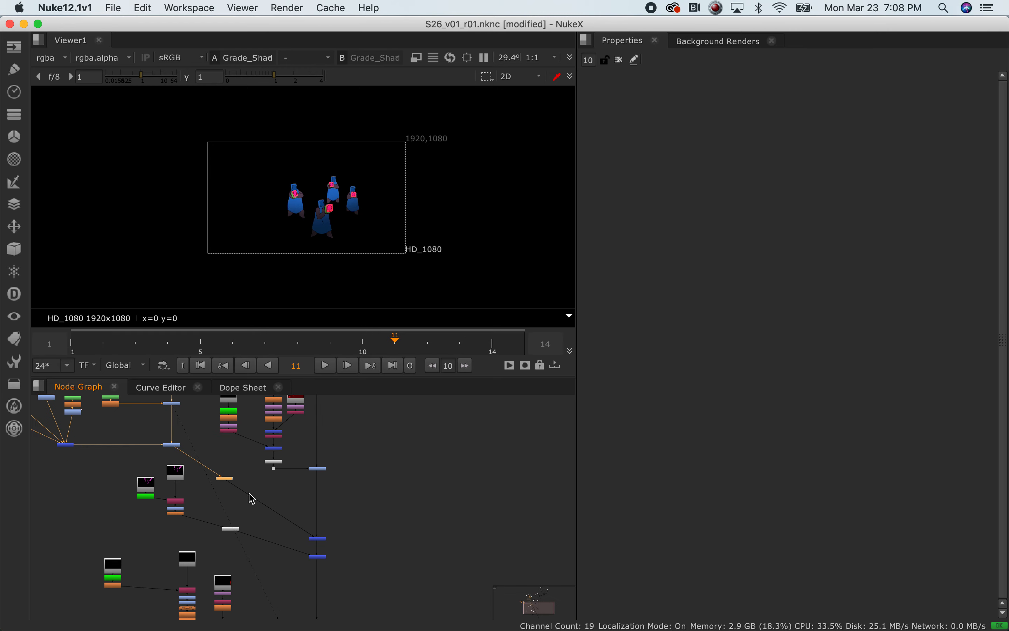
{"action": "scroll", "coordinate": [282, 475], "scroll_direction": "down", "scroll_amount": 2}
{"action": "middle_click_drag", "start_coordinate": [311, 442], "coordinate": [270, 580]}
{"action": "scroll", "coordinate": [258, 558], "scroll_direction": "down", "scroll_amount": 4}
{"action": "middle_click_drag", "start_coordinate": [184, 559], "coordinate": [290, 455]}
{"action": "scroll", "coordinate": [293, 465], "scroll_direction": "up", "scroll_amount": 6}
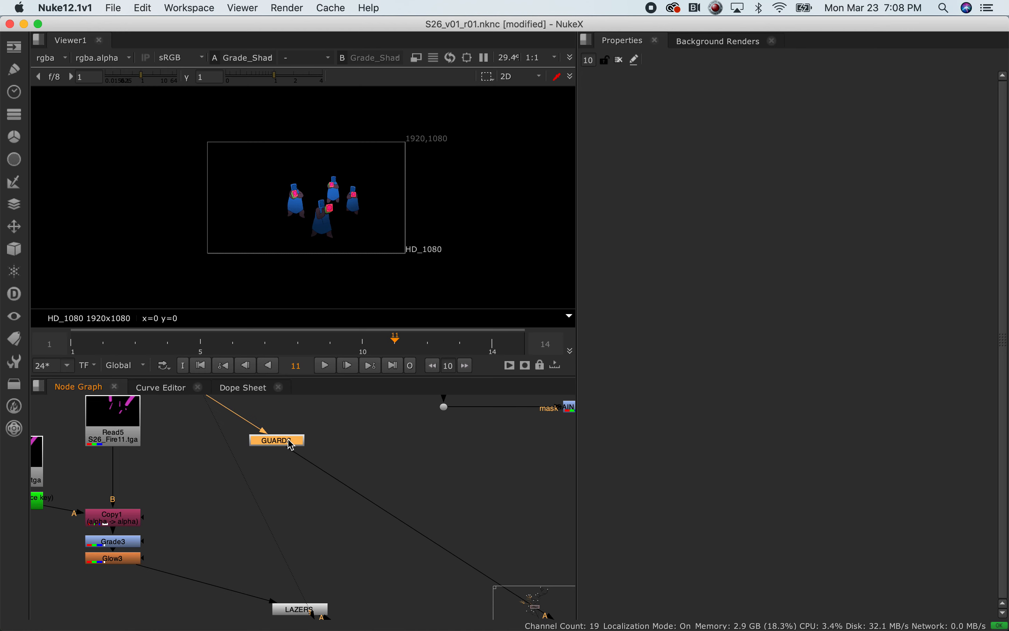
View the Max node combining the flash masks, and the Grade_flash node that it masks.
{"action": "scroll", "coordinate": [327, 493], "scroll_direction": "down", "scroll_amount": 4}
{"action": "middle_click_drag", "start_coordinate": [275, 428], "coordinate": [347, 543]}
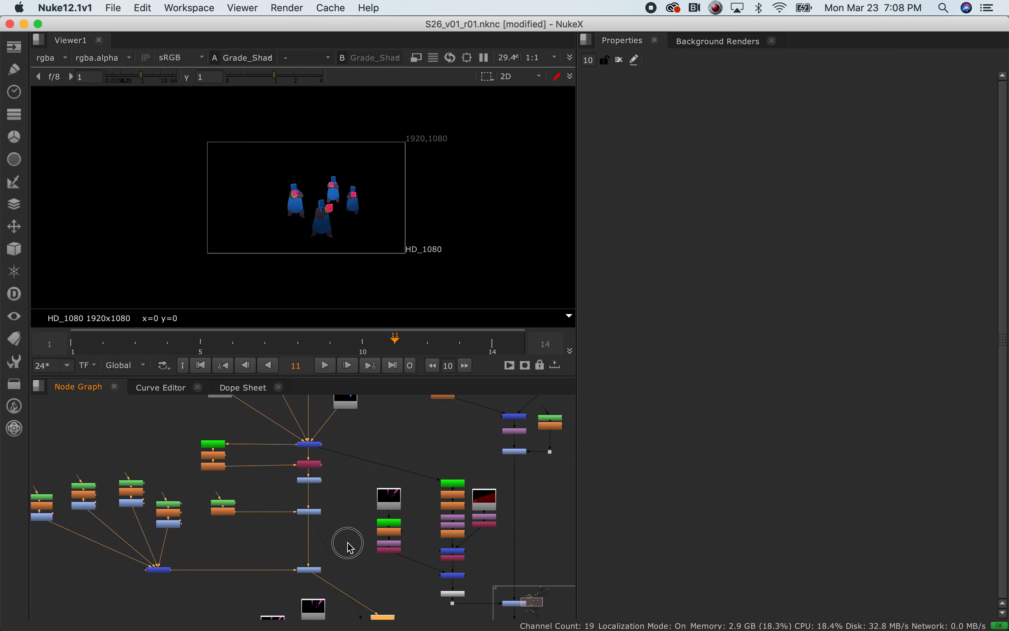
{"action": "left_click", "coordinate": [175, 520]}
{"action": "key", "text": "1"}
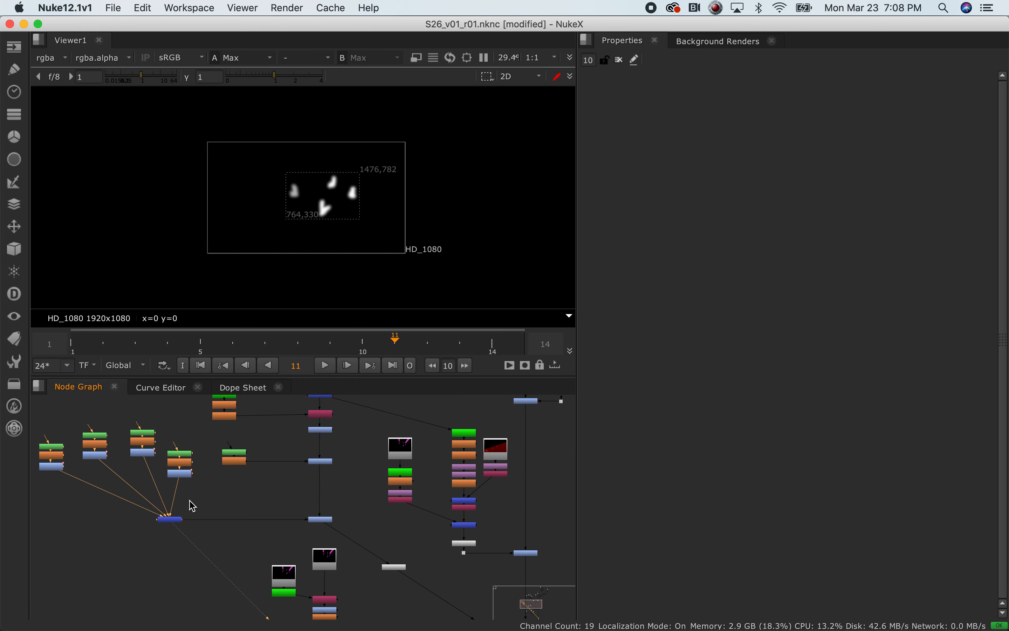
{"action": "left_click", "coordinate": [327, 522]}
{"action": "key", "text": "1"}
{"action": "middle_click_drag", "start_coordinate": [416, 547], "coordinate": [321, 361]}
{"action": "scroll", "coordinate": [329, 468], "scroll_direction": "up", "scroll_amount": 5}
{"action": "left_click", "coordinate": [318, 422]}
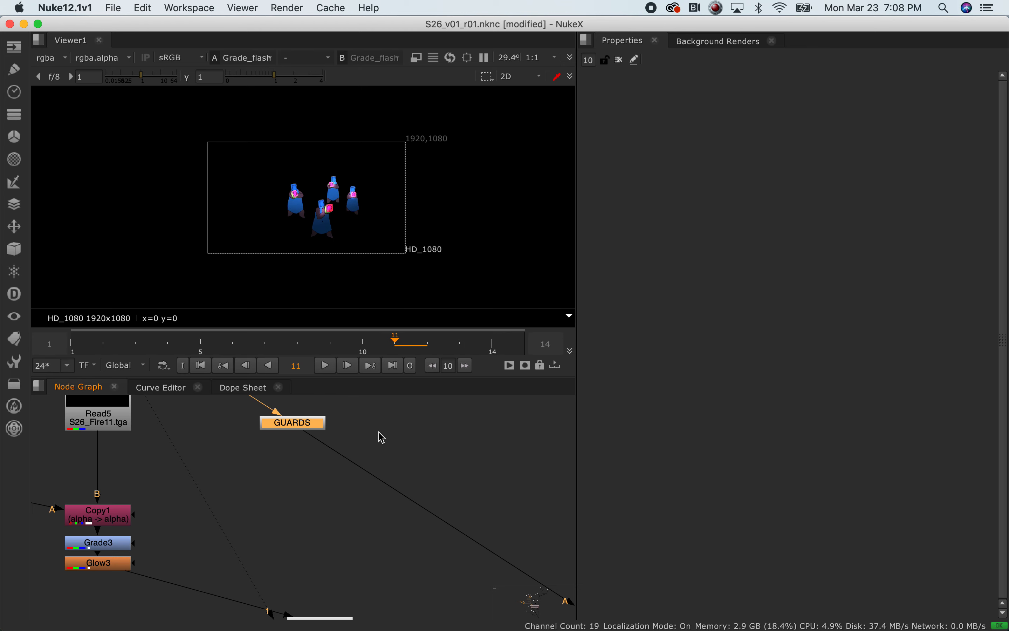
{"action": "key", "text": "Tab"}
{"action": "type", "text": "writ"}
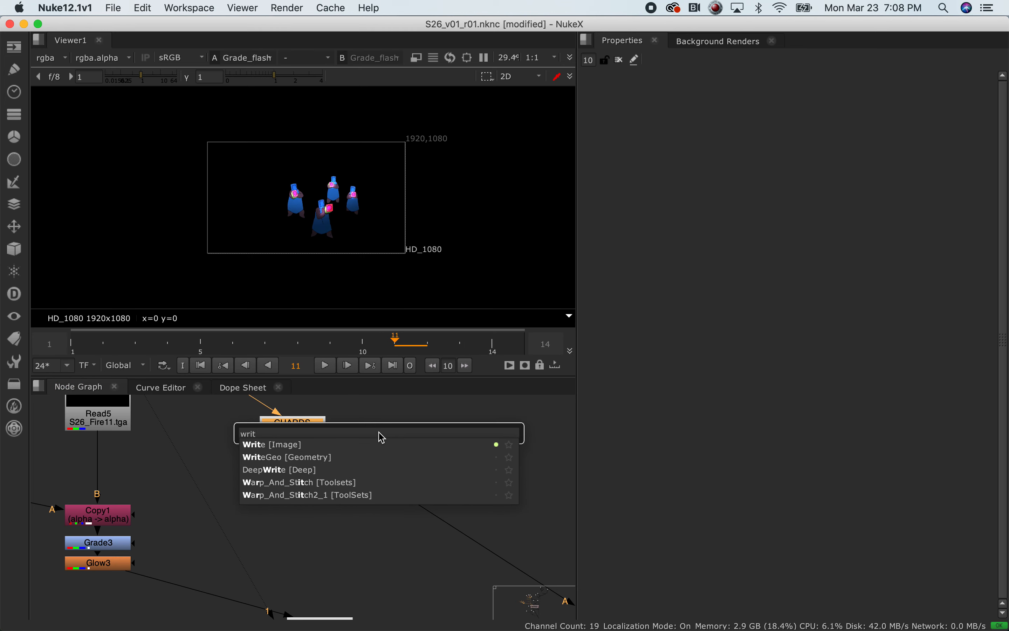
{"action": "type", "text": "e [Image"}
{"action": "key", "text": "Return"}
{"action": "mouse_move", "coordinate": [320, 449]}
{"action": "left_mouse_down"}
{"action": "mouse_move", "coordinate": [320, 468]}
{"action": "mouse_move", "coordinate": [317, 444]}
{"action": "left_mouse_up"}
{"action": "key", "text": "Delete"}
Add a Write node off the GUARDS node, place it beside the main comp line and view it.
{"action": "key", "text": "Tab"}
{"action": "type", "text": "write"}
{"action": "key", "text": "Return"}
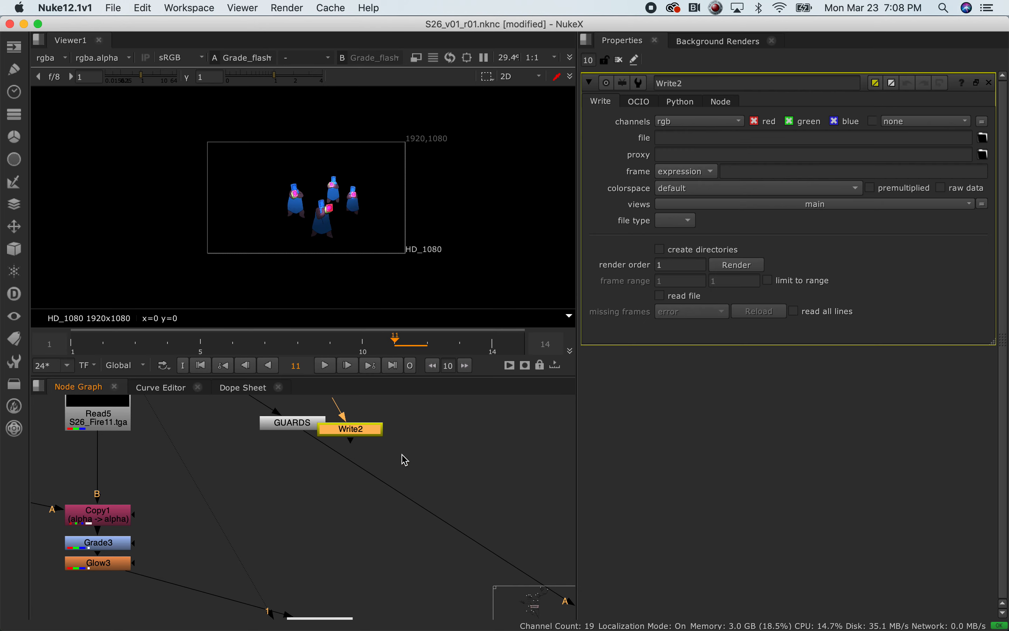
{"action": "left_click_drag", "start_coordinate": [341, 431], "coordinate": [281, 430]}
{"action": "left_click_drag", "start_coordinate": [470, 459], "coordinate": [468, 458]}
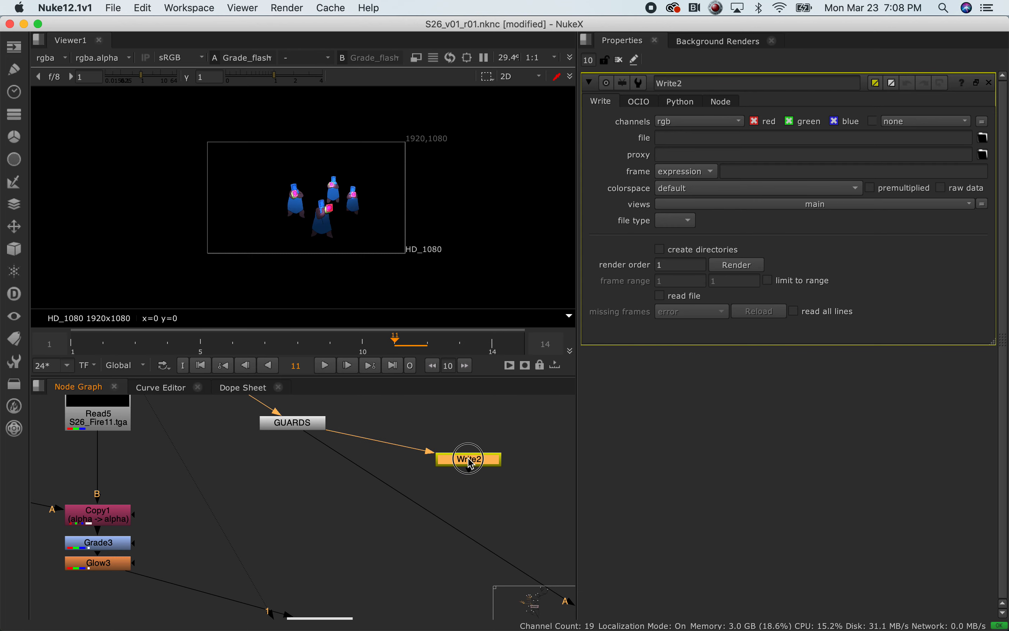
{"action": "scroll", "coordinate": [412, 440], "scroll_direction": "down", "scroll_amount": 3}
{"action": "middle_click_drag", "start_coordinate": [436, 490], "coordinate": [375, 468]}
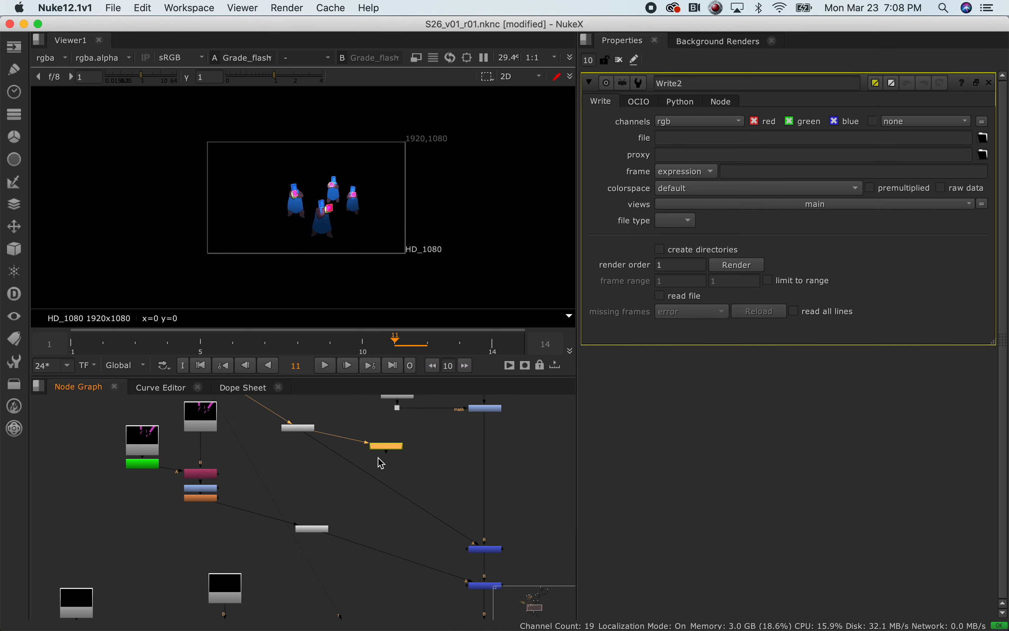
{"action": "scroll", "coordinate": [392, 449], "scroll_direction": "up", "scroll_amount": 2}
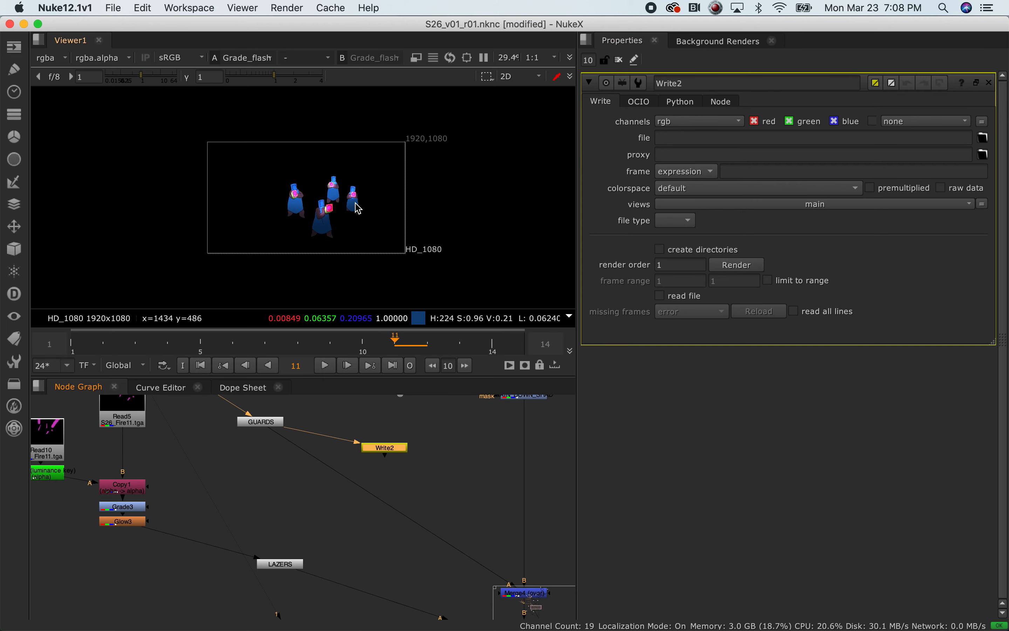
{"action": "key", "text": "1"}
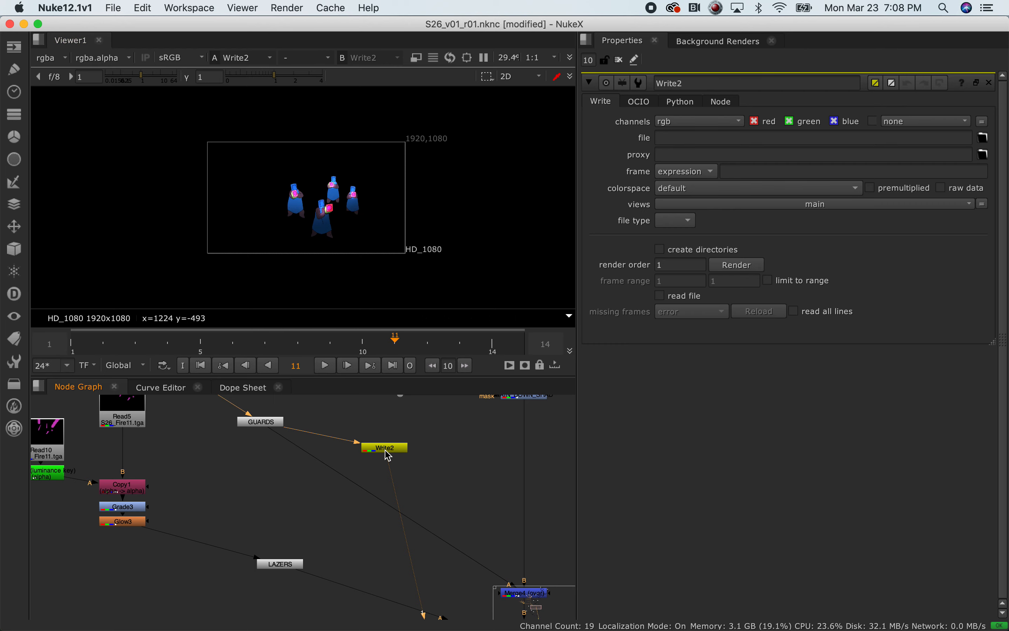
Browse to the S26/nuke/renders folder for Write2's output file.
{"action": "left_click", "coordinate": [982, 142]}
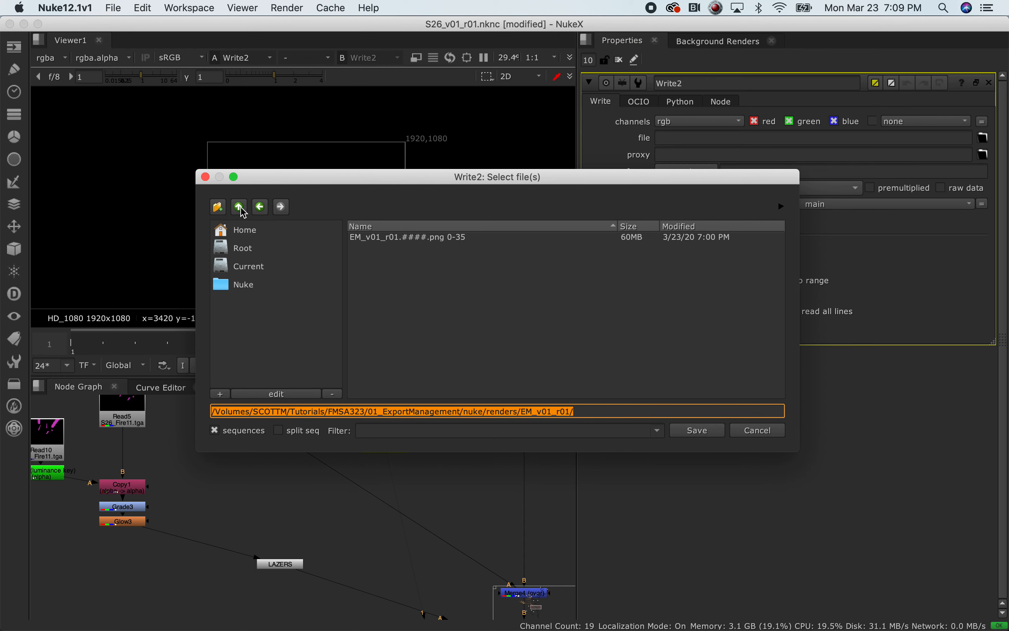
{"action": "left_click", "coordinate": [239, 208]}
{"action": "left_click", "coordinate": [239, 208]}
{"action": "left_click", "coordinate": [239, 208]}
{"action": "left_click", "coordinate": [238, 207]}
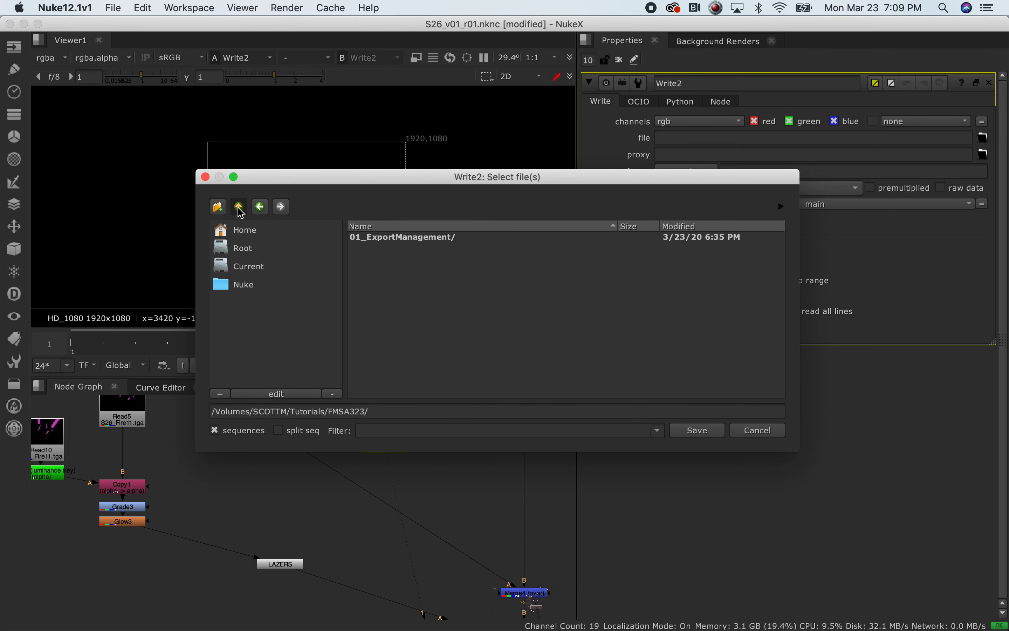
{"action": "left_click", "coordinate": [239, 207]}
{"action": "left_click", "coordinate": [239, 208]}
{"action": "double_click", "coordinate": [370, 382]}
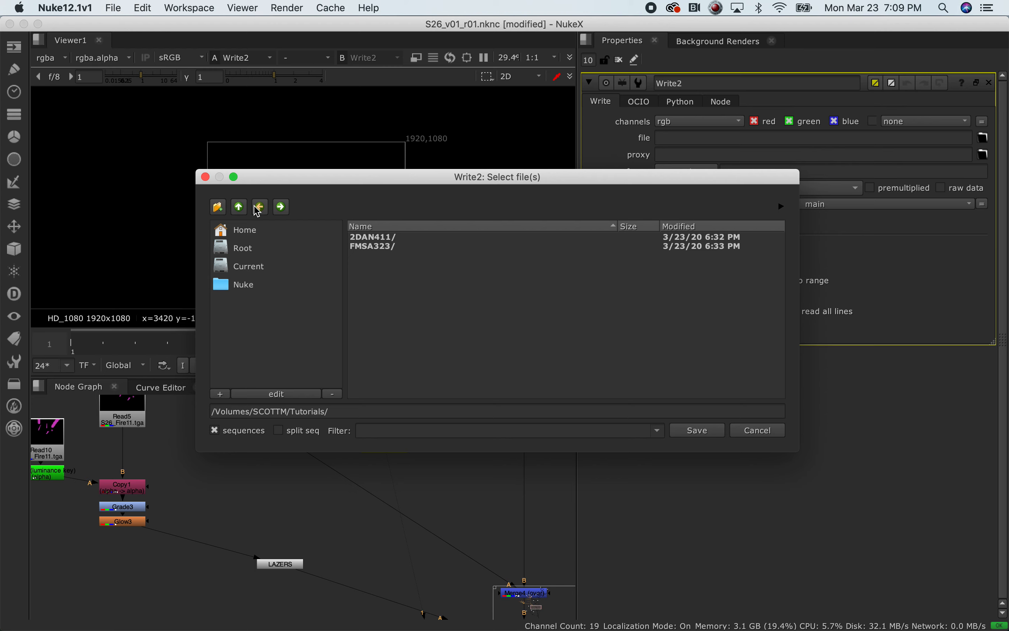
{"action": "left_click", "coordinate": [241, 211]}
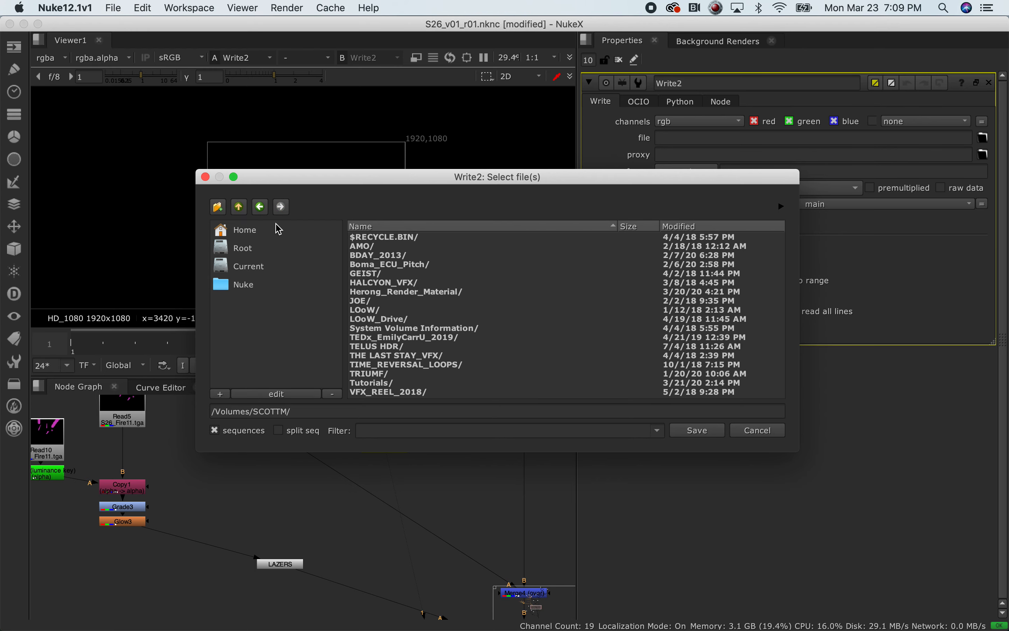
{"action": "double_click", "coordinate": [379, 292]}
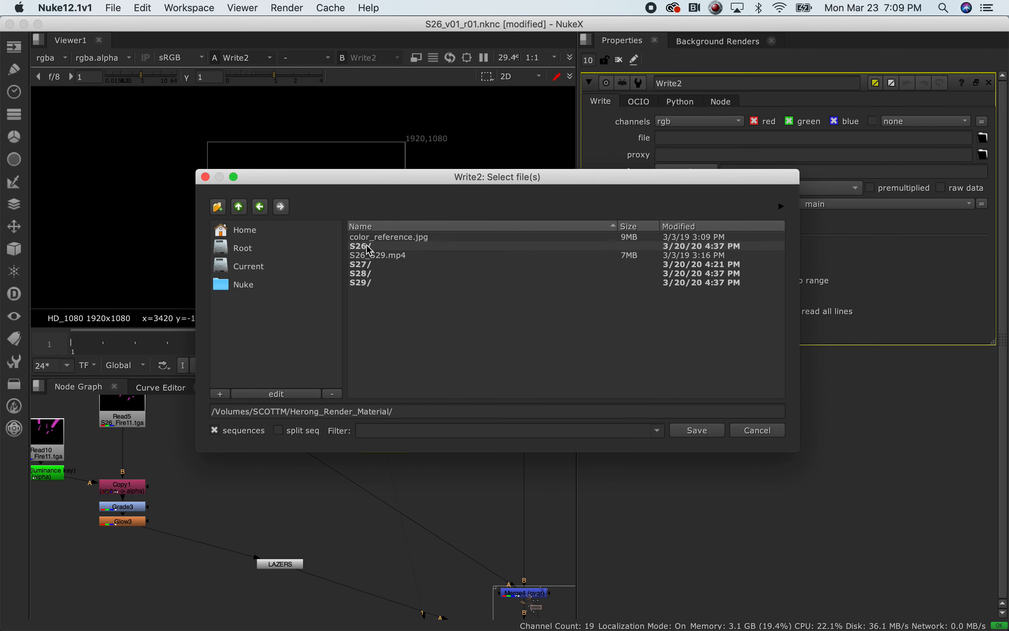
{"action": "double_click", "coordinate": [369, 245]}
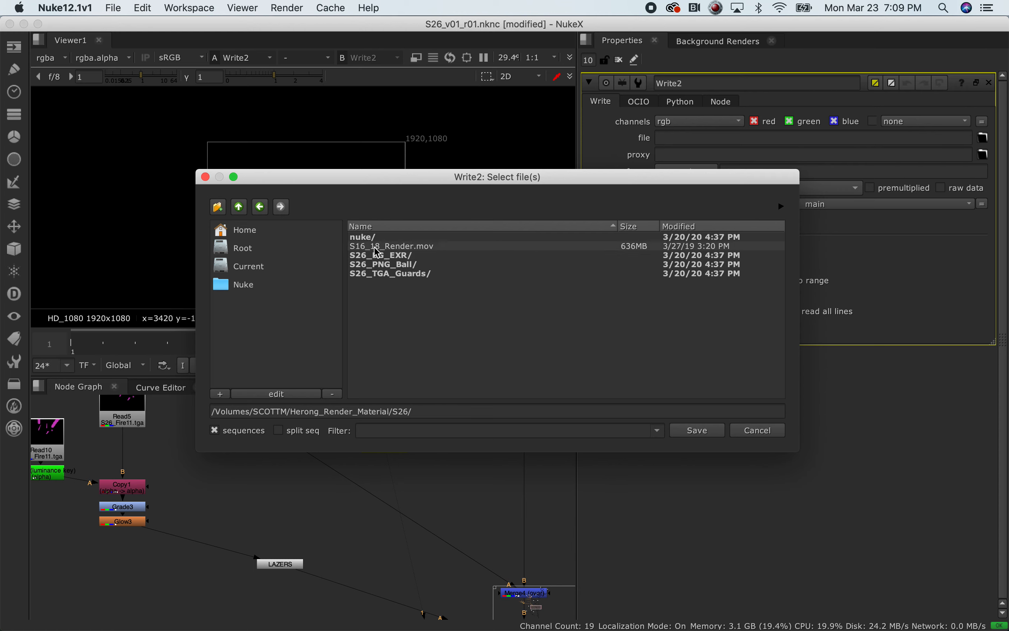
{"action": "double_click", "coordinate": [368, 237]}
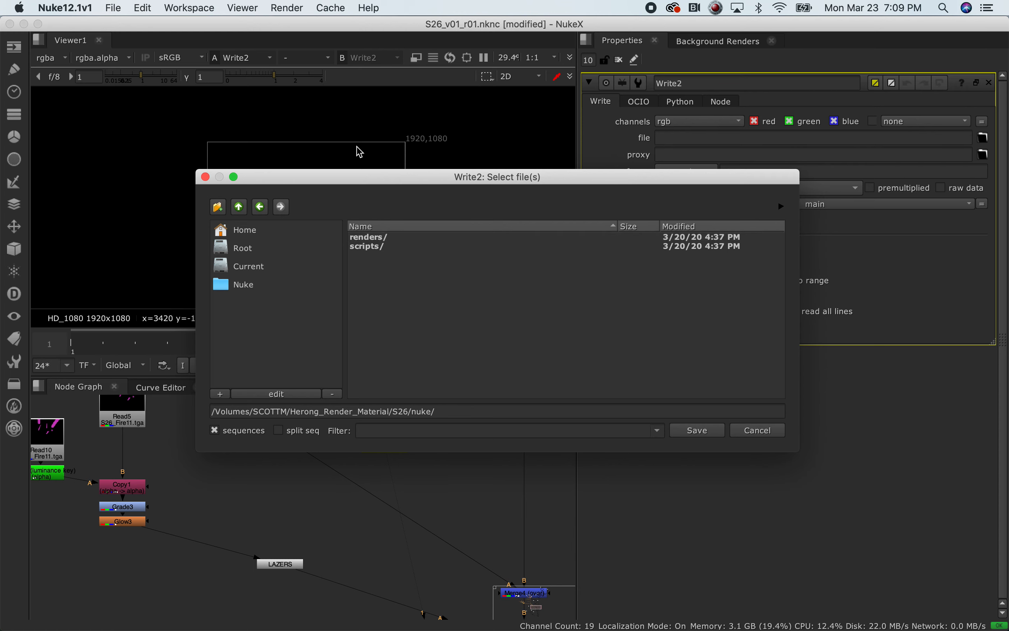
{"action": "double_click", "coordinate": [380, 237]}
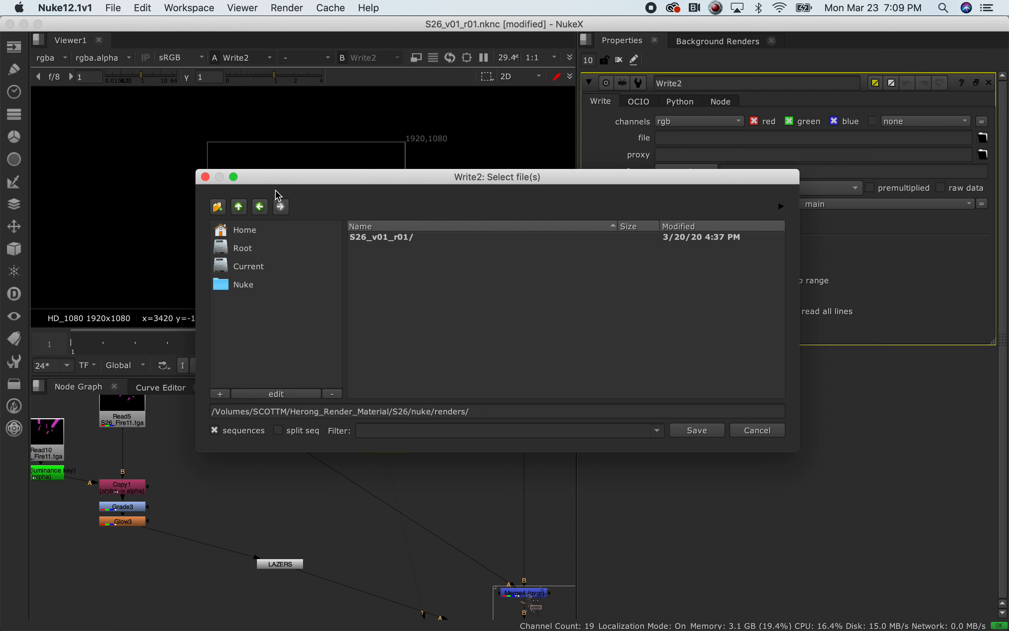
Create a folder named S26_Guards_PRECOMP inside the renders folder, copying its name for reuse.
{"action": "left_click", "coordinate": [218, 207]}
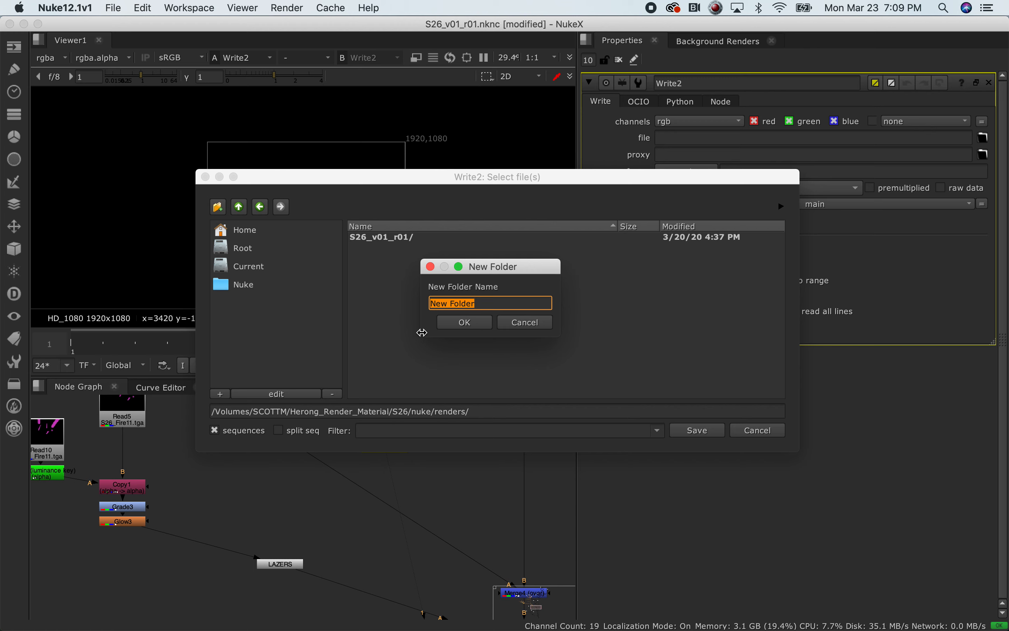
{"action": "type", "text": "S26_Guards_PRECOMP"}
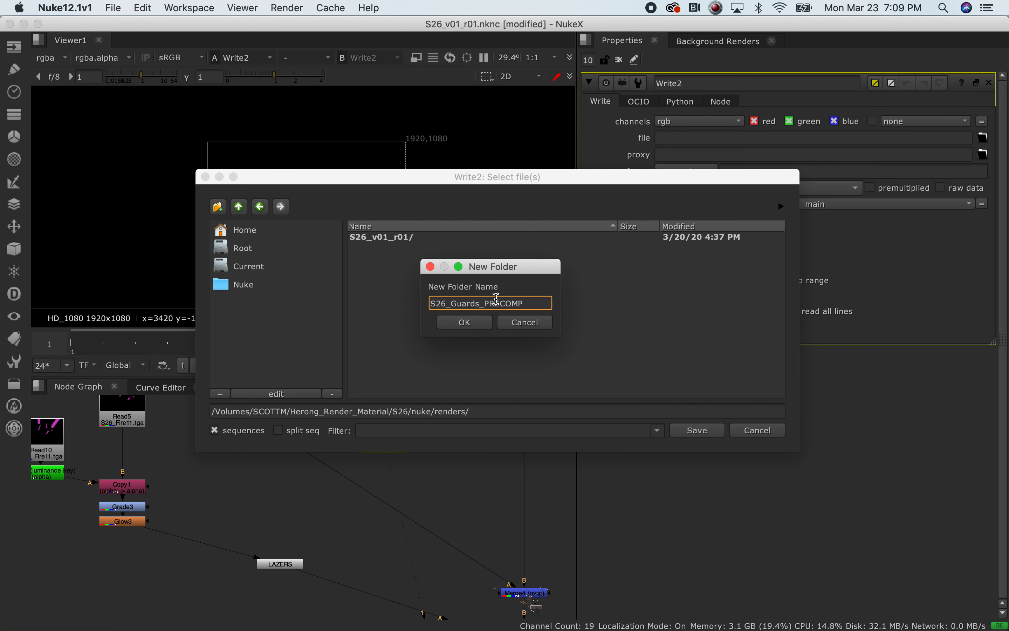
{"action": "left_click_drag", "start_coordinate": [523, 305], "coordinate": [428, 303]}
{"action": "key", "text": "super+c"}
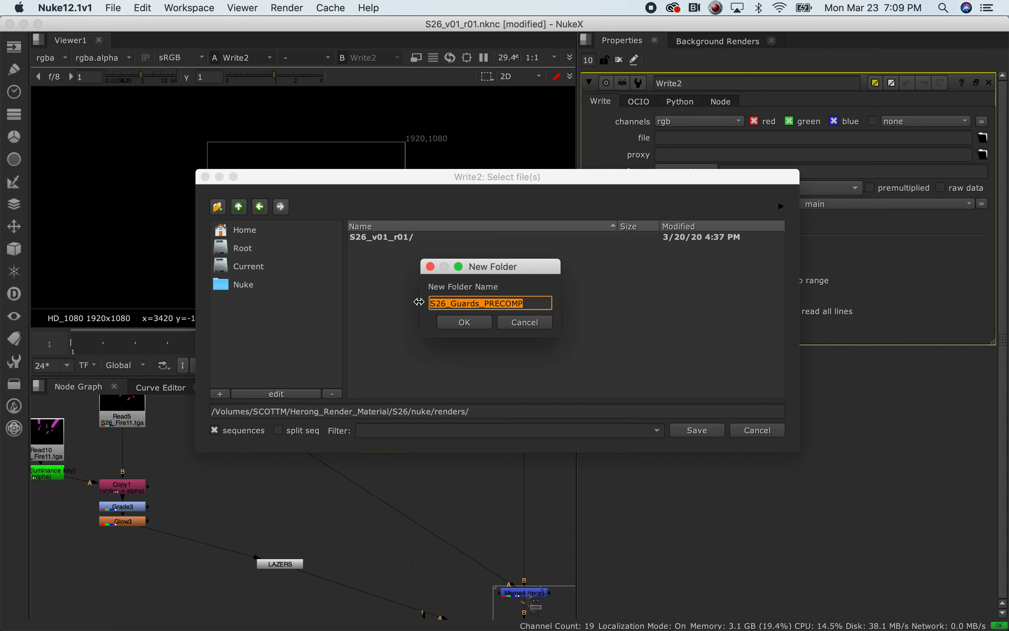
{"action": "left_click", "coordinate": [464, 322]}
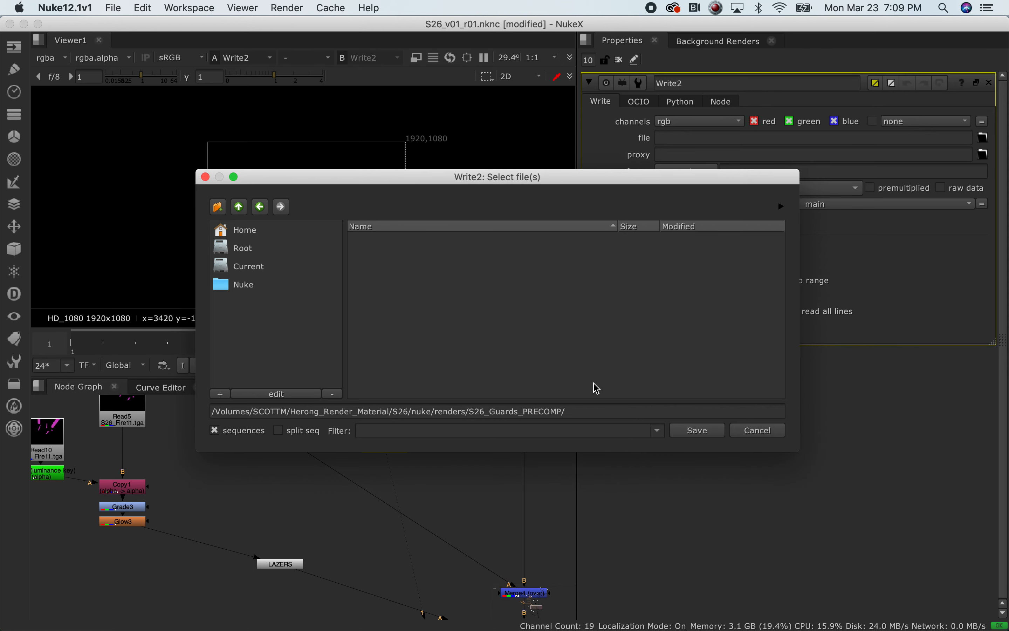
Set Write2's output file to S26_Guards_PRECOMP.####.png inside the S26_Guards_PRECOMP folder.
{"action": "left_click", "coordinate": [604, 412]}
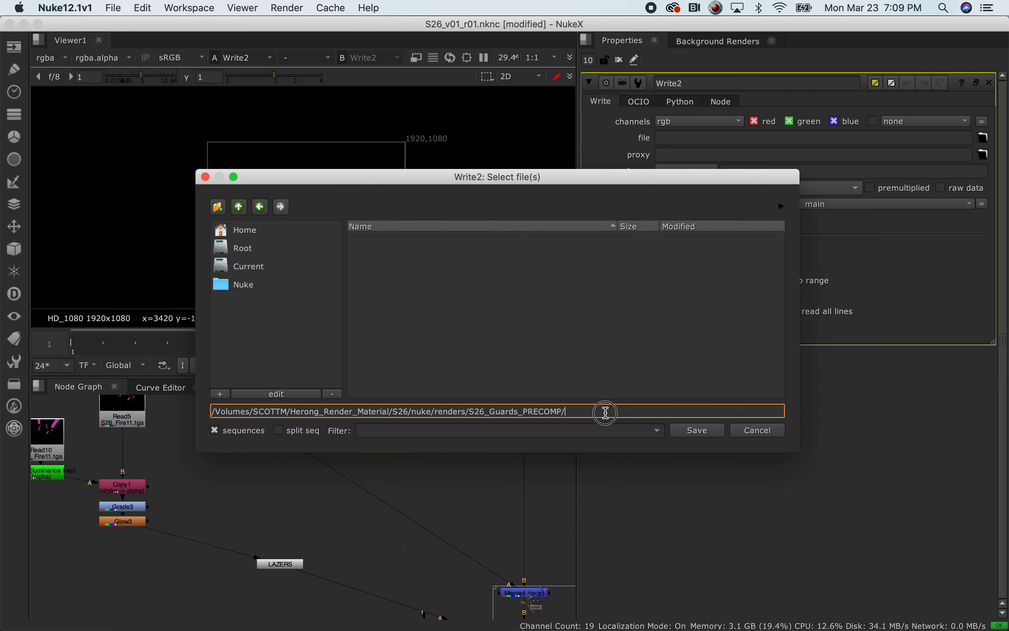
{"action": "key", "text": "super+v"}
{"action": "type", "text": ".##"}
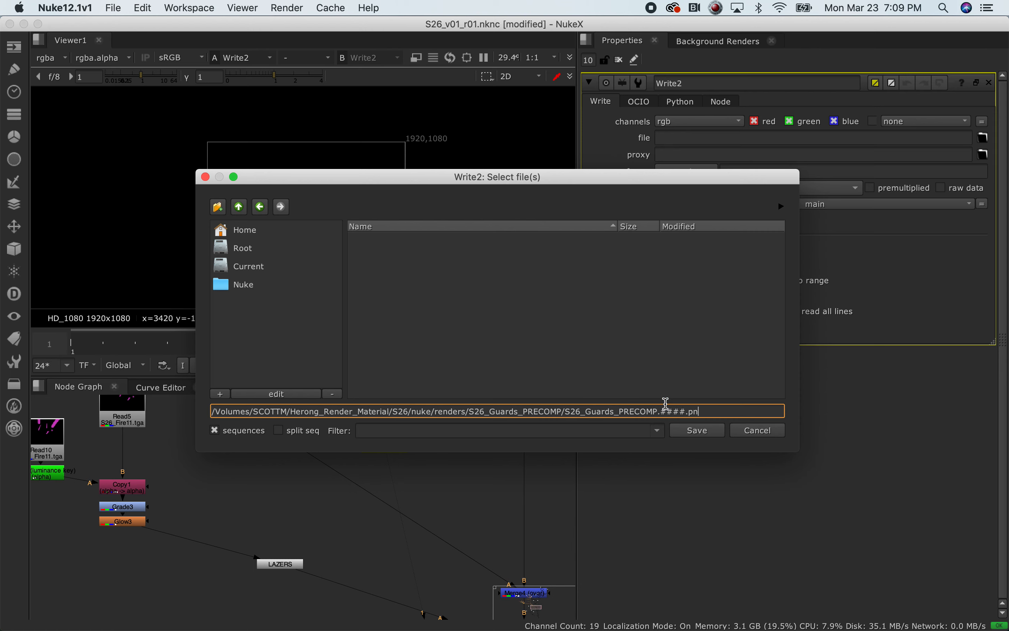
{"action": "left_click", "coordinate": [704, 435]}
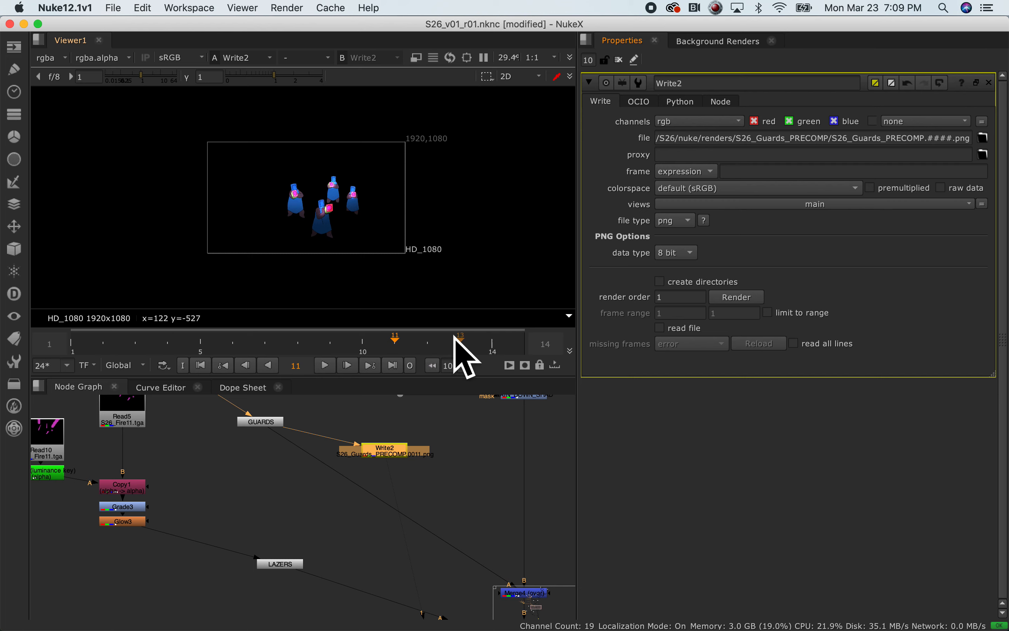
Return to frame 1 and render Write2 over the input frame range 1-15.
{"action": "left_click_drag", "start_coordinate": [97, 343], "coordinate": [72, 343]}
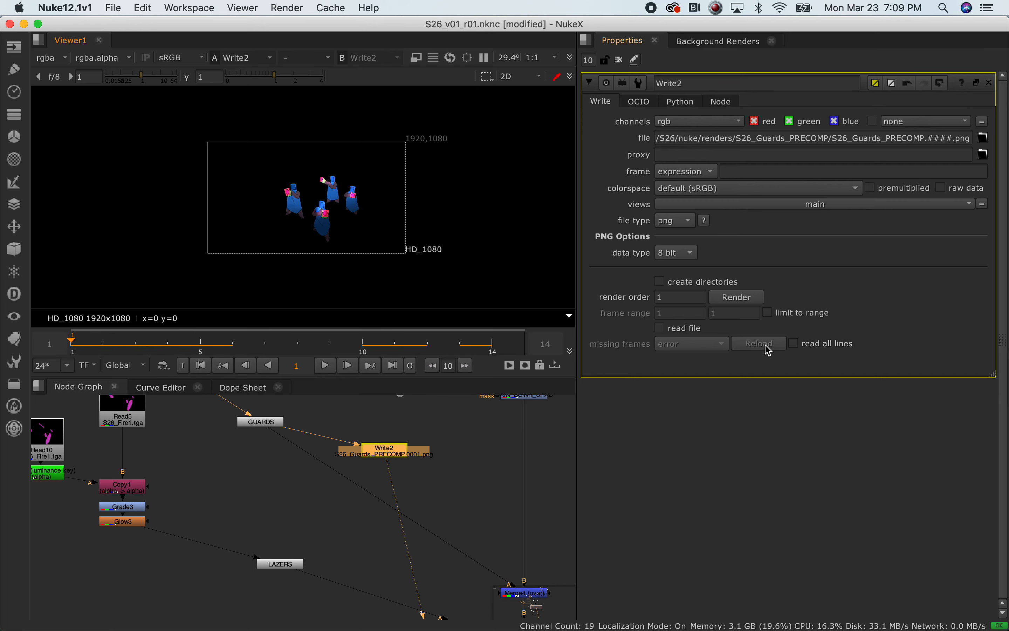
{"action": "left_click", "coordinate": [736, 297]}
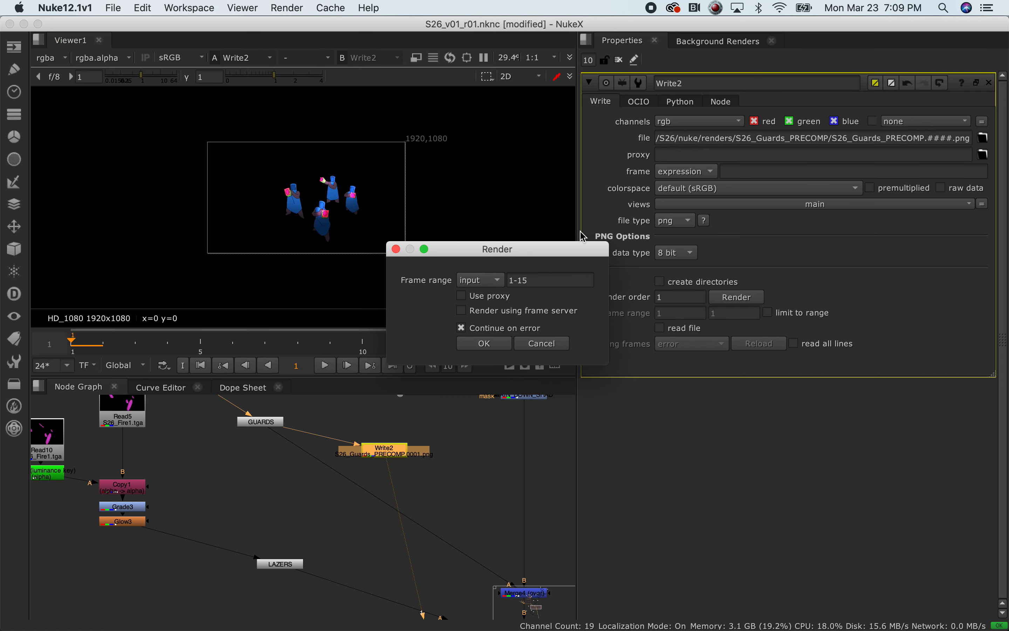
{"action": "left_click", "coordinate": [484, 344]}
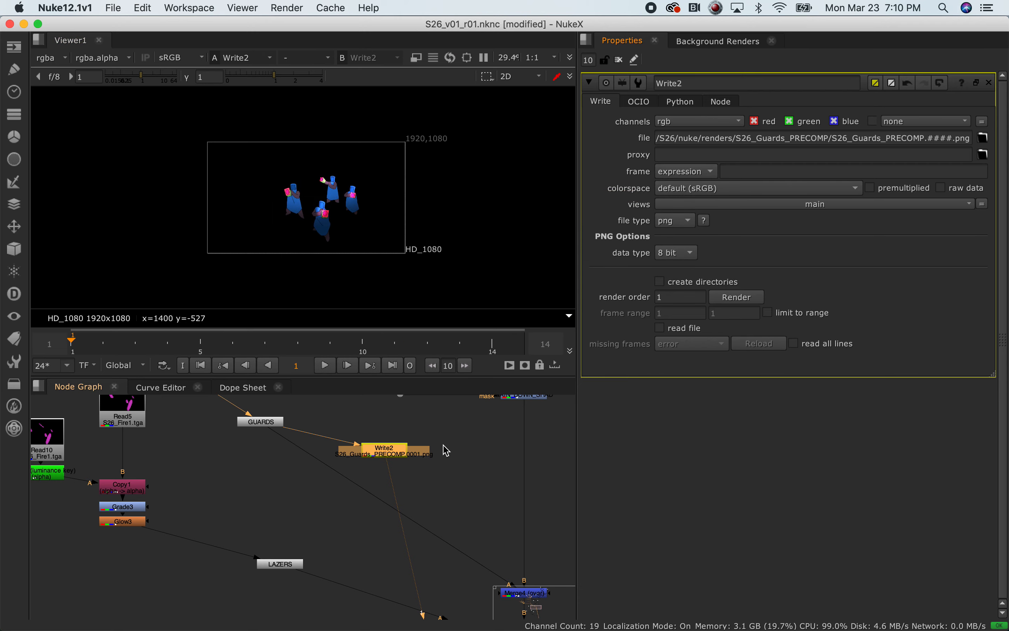
Add a Read node beside Write2, load the rendered S26_Guards_PRECOMP.####.png 1-15 sequence into it and view it.
{"action": "left_click", "coordinate": [444, 459]}
{"action": "key", "text": "Tab"}
{"action": "type", "text": "read"}
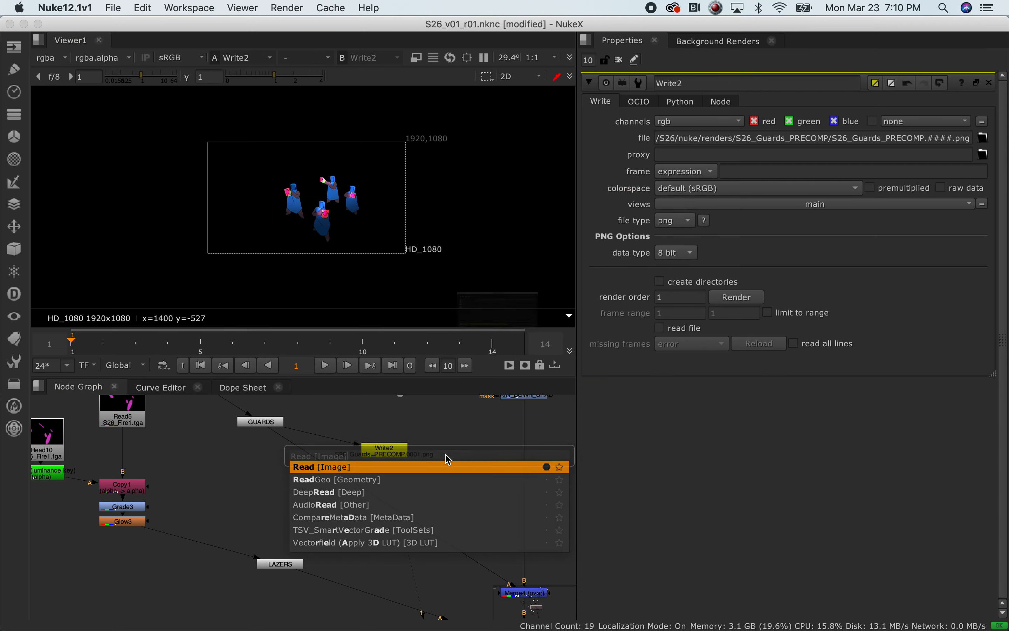
{"action": "key", "text": "Return"}
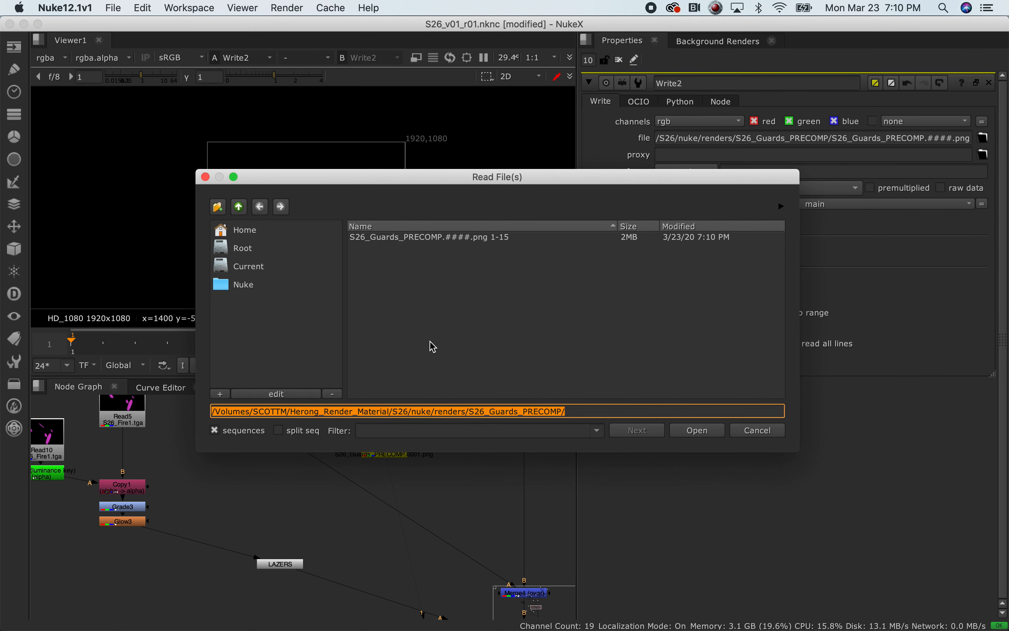
{"action": "left_click", "coordinate": [437, 238]}
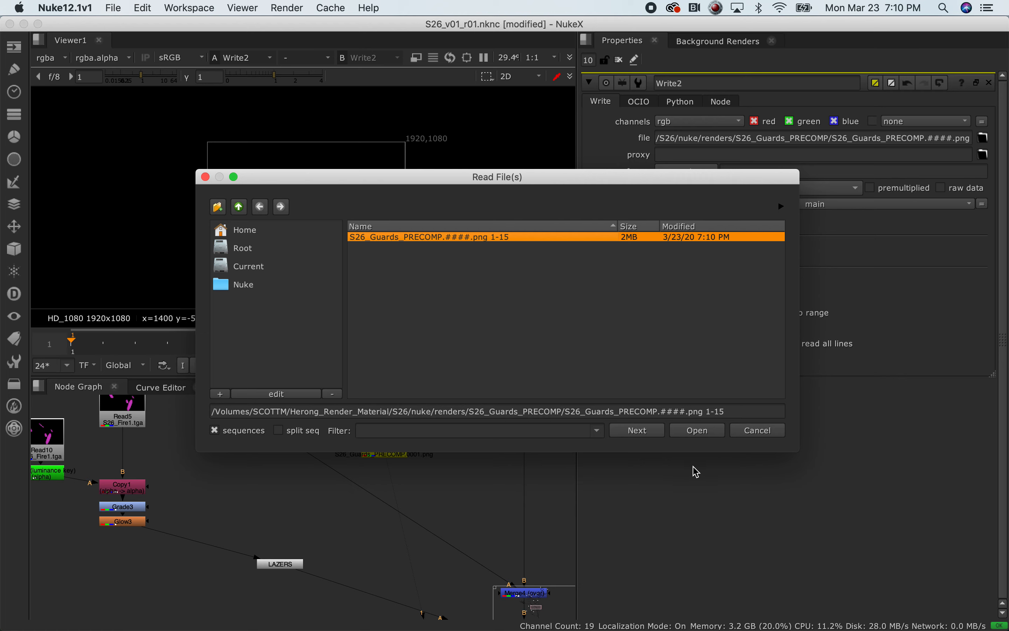
{"action": "left_click", "coordinate": [696, 430]}
{"action": "left_click_drag", "start_coordinate": [450, 470], "coordinate": [460, 463]}
{"action": "key", "text": "1"}
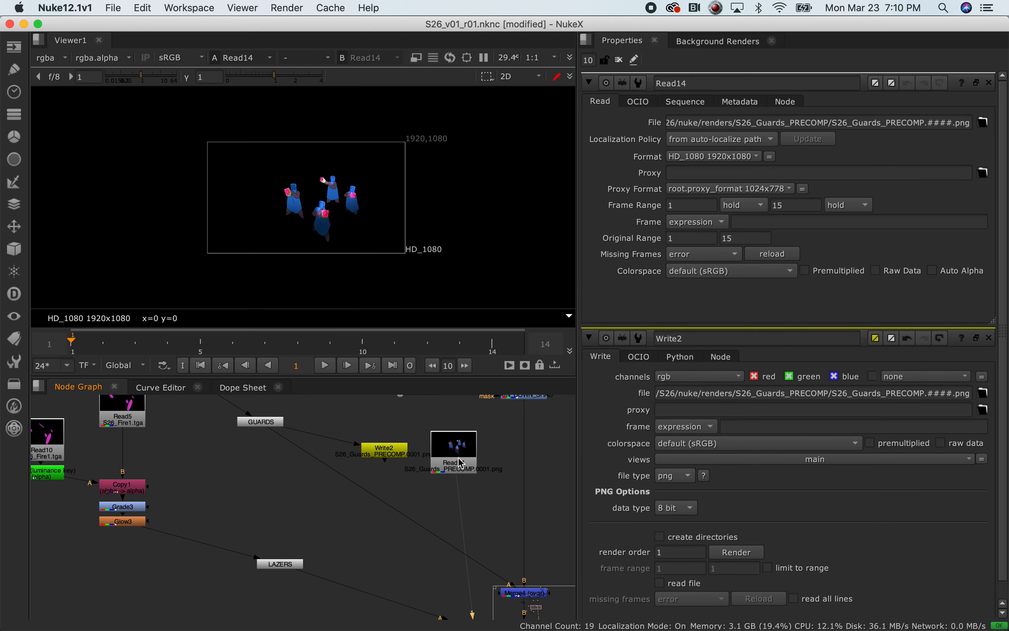
Check the precomp sequence at frame 6, and select the upstream guards nodes to examine the branch it replaces.
{"action": "left_click_drag", "start_coordinate": [88, 337], "coordinate": [232, 337]}
{"action": "scroll", "coordinate": [307, 482], "scroll_direction": "down", "scroll_amount": 5}
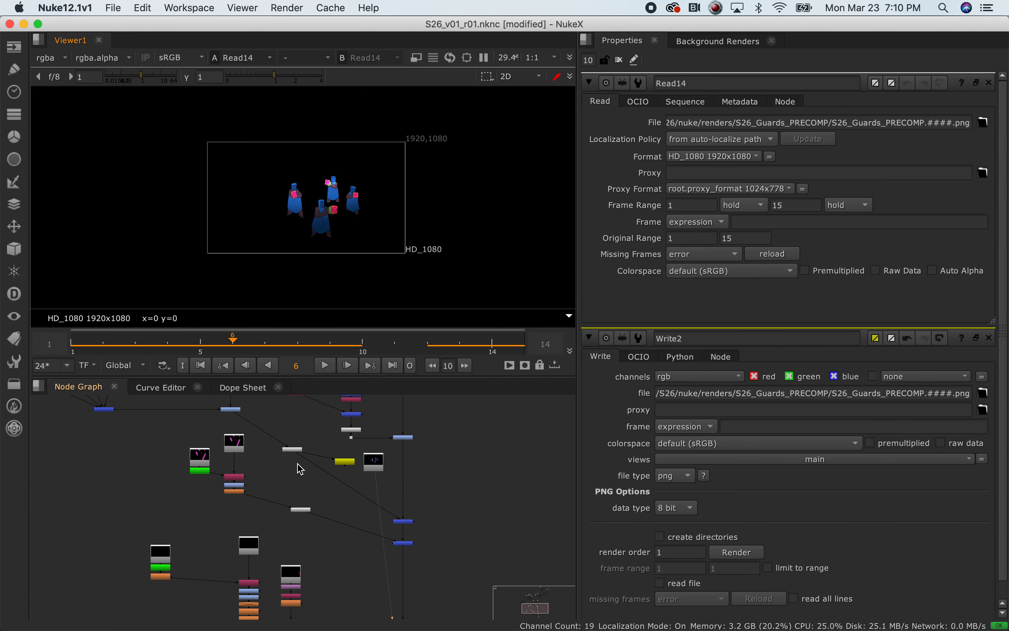
{"action": "middle_click_drag", "start_coordinate": [304, 479], "coordinate": [356, 554]}
{"action": "scroll", "coordinate": [192, 462], "scroll_direction": "down", "scroll_amount": 3}
{"action": "scroll", "coordinate": [156, 417], "scroll_direction": "down", "scroll_amount": 3}
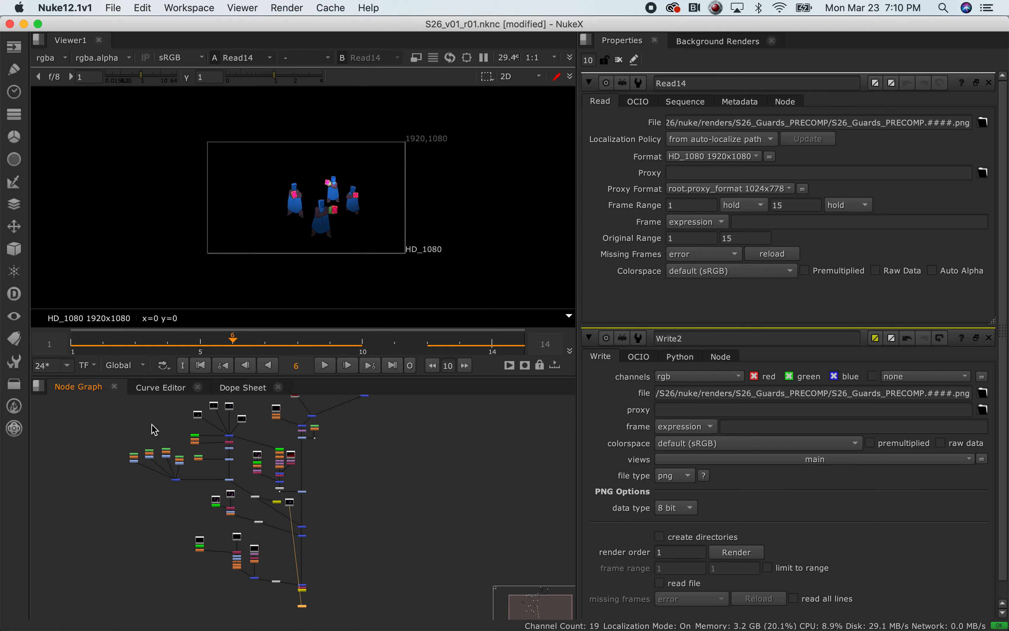
{"action": "left_click_drag", "start_coordinate": [106, 405], "coordinate": [236, 475]}
{"action": "scroll", "coordinate": [250, 476], "scroll_direction": "up", "scroll_amount": 3}
{"action": "scroll", "coordinate": [189, 453], "scroll_direction": "up", "scroll_amount": 5}
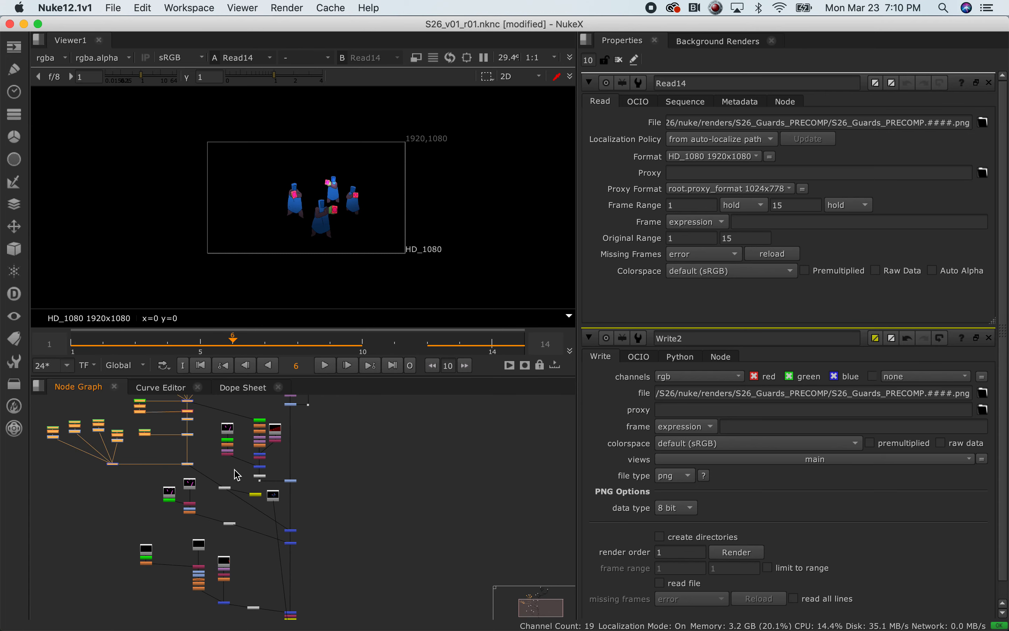
Disconnect the GUARDS node from Write2 and from the A input of Merge4.
{"action": "left_click", "coordinate": [239, 513]}
{"action": "middle_click_drag", "start_coordinate": [238, 510], "coordinate": [281, 449]}
{"action": "left_click_drag", "start_coordinate": [322, 484], "coordinate": [309, 471]}
{"action": "left_click_drag", "start_coordinate": [425, 501], "coordinate": [365, 521]}
{"action": "middle_click_drag", "start_coordinate": [427, 543], "coordinate": [421, 522]}
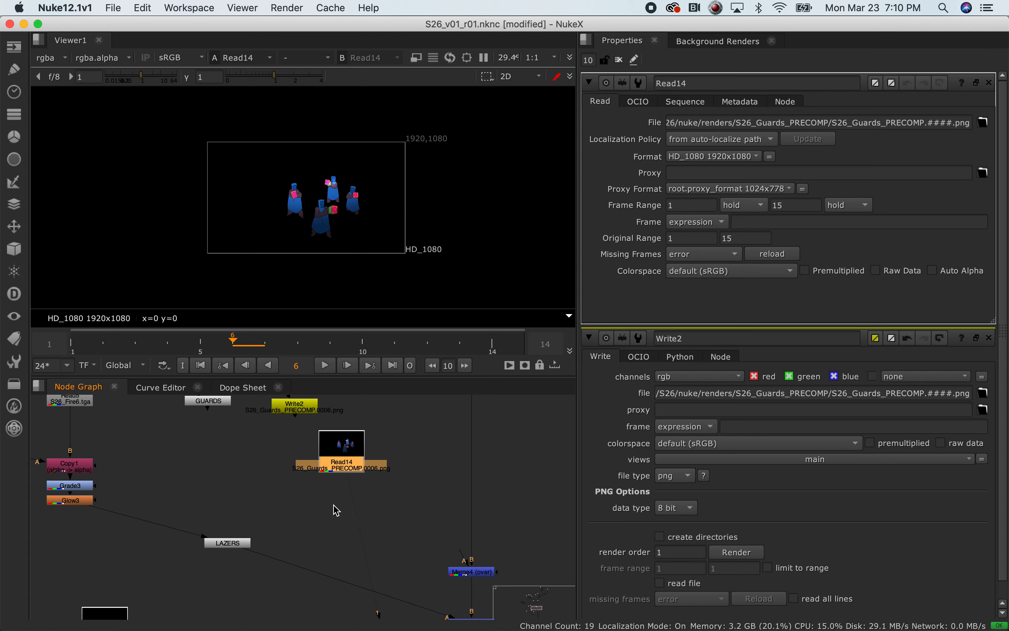
Move Read14 nearer to Merge4, connect it to Merge4's A input and view Merge4.
{"action": "left_click_drag", "start_coordinate": [345, 442], "coordinate": [390, 490]}
{"action": "left_click_drag", "start_coordinate": [456, 553], "coordinate": [410, 508]}
{"action": "scroll", "coordinate": [400, 496], "scroll_direction": "down", "scroll_amount": 5}
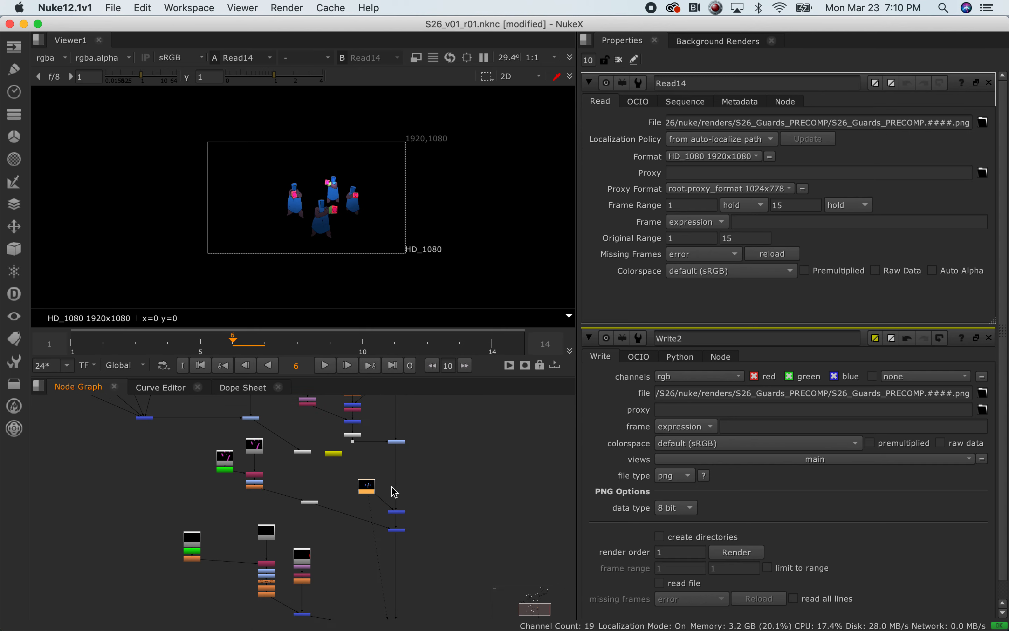
{"action": "scroll", "coordinate": [342, 501], "scroll_direction": "up", "scroll_amount": 5}
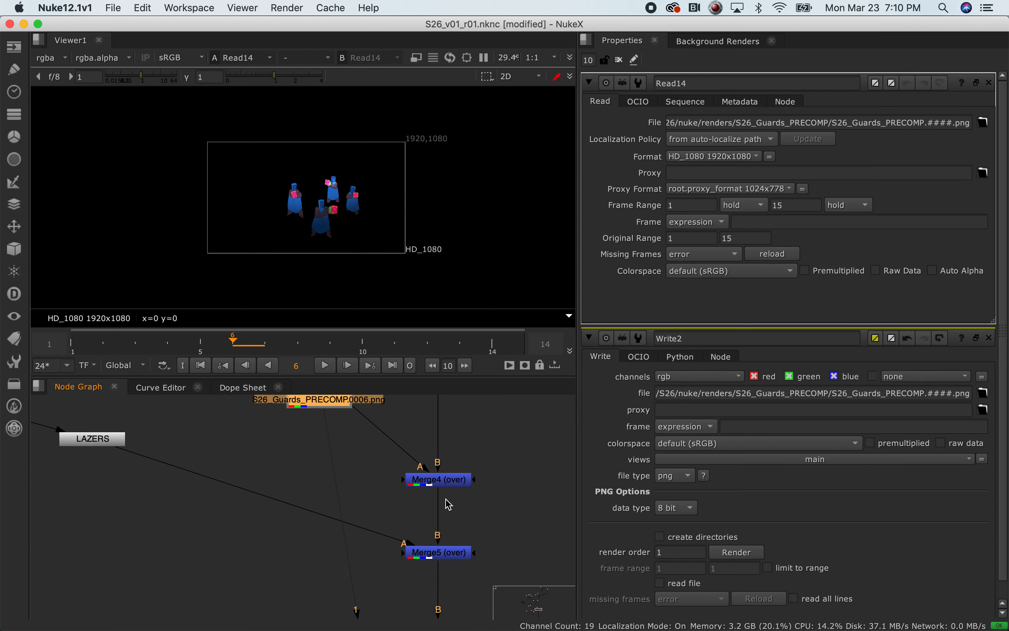
{"action": "left_click", "coordinate": [450, 484]}
{"action": "key", "text": "1"}
{"action": "scroll", "coordinate": [450, 490], "scroll_direction": "down", "scroll_amount": 5}
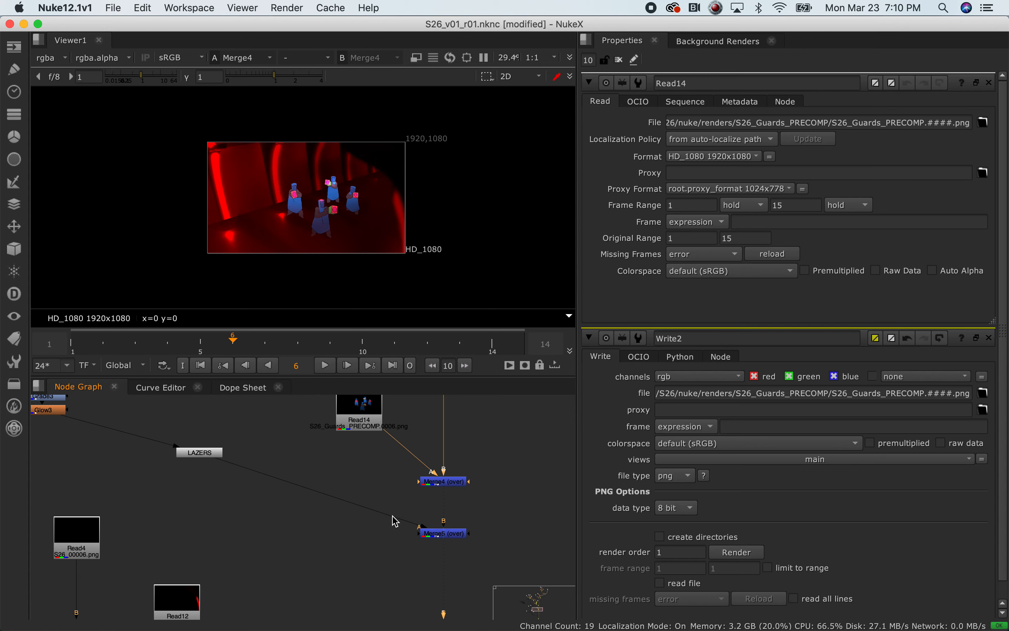
{"action": "scroll", "coordinate": [352, 543], "scroll_direction": "down", "scroll_amount": 5}
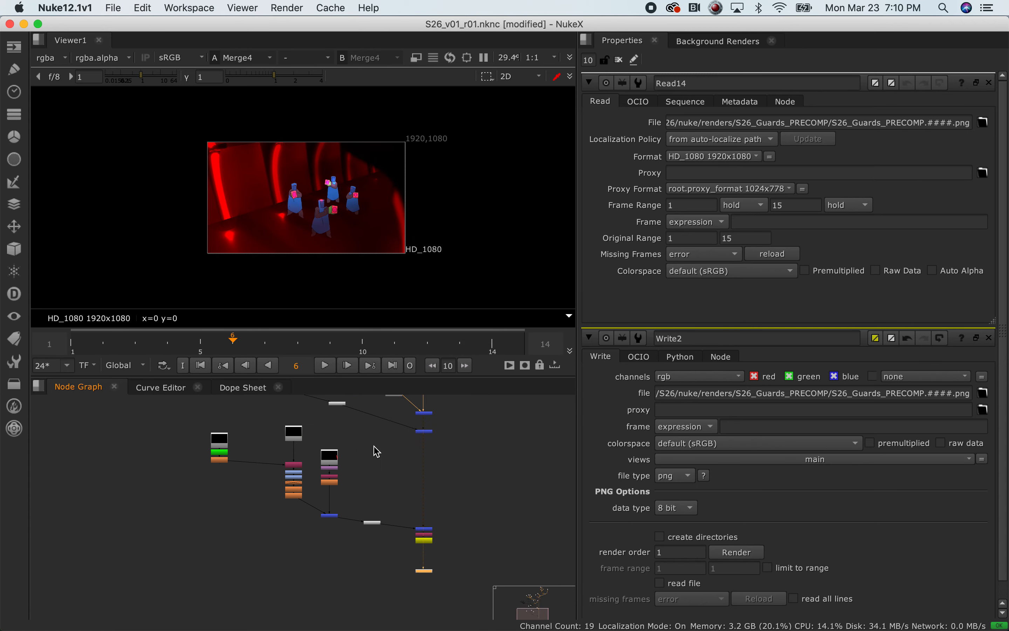
{"action": "scroll", "coordinate": [371, 466], "scroll_direction": "up", "scroll_amount": 5}
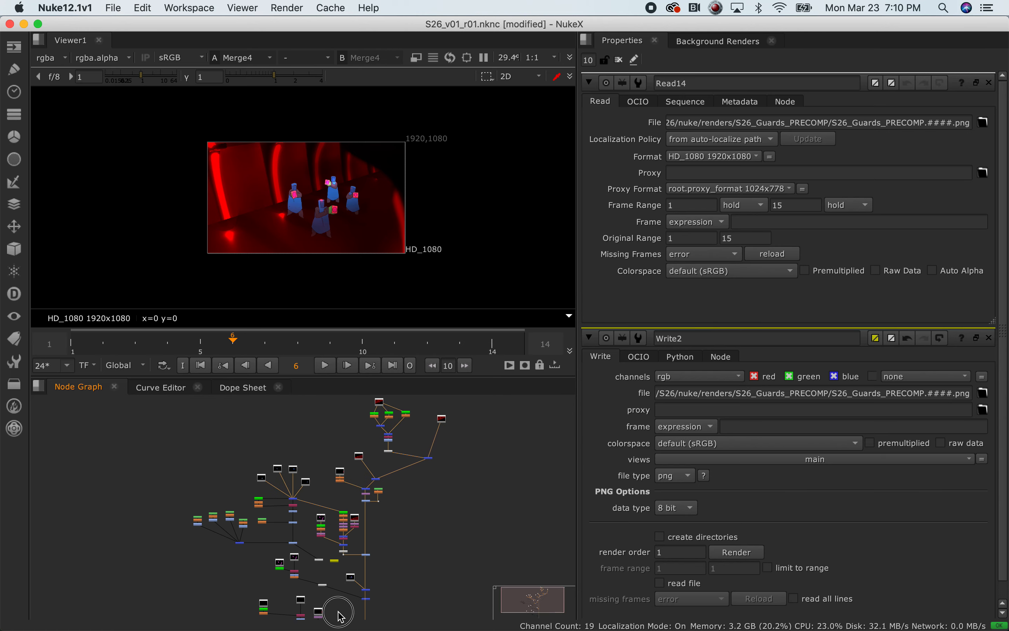
{"action": "scroll", "coordinate": [374, 509], "scroll_direction": "up", "scroll_amount": 5}
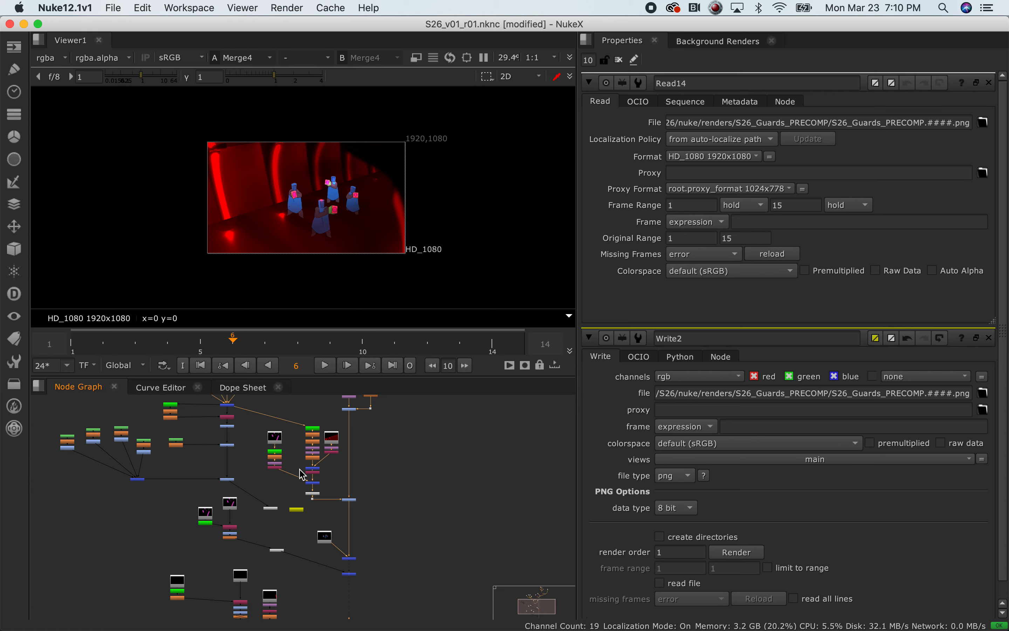
{"action": "scroll", "coordinate": [283, 476], "scroll_direction": "up", "scroll_amount": 10}
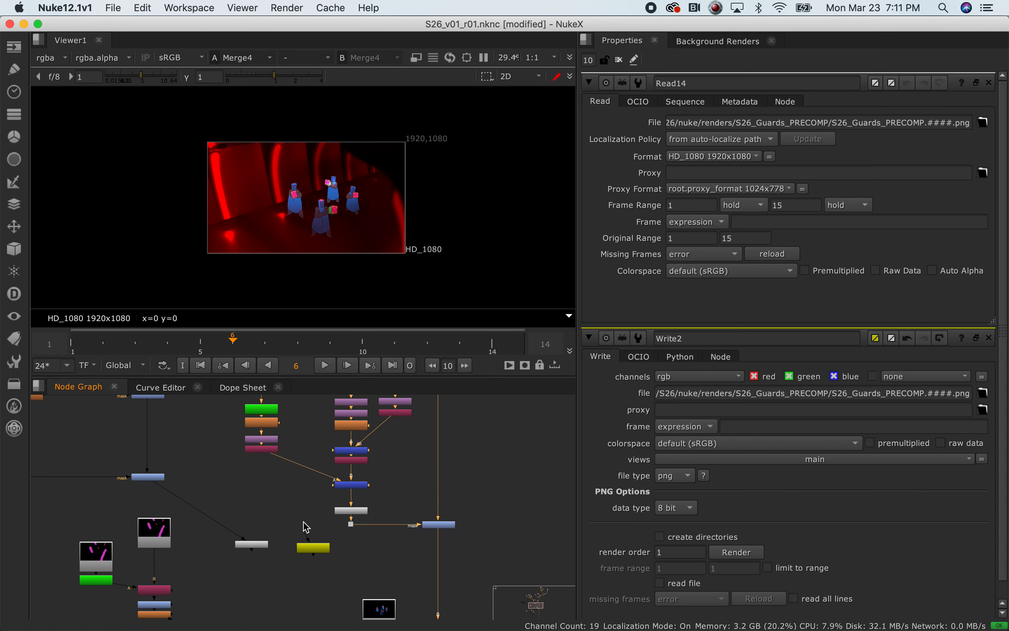
{"action": "scroll", "coordinate": [297, 512], "scroll_direction": "up", "scroll_amount": 3}
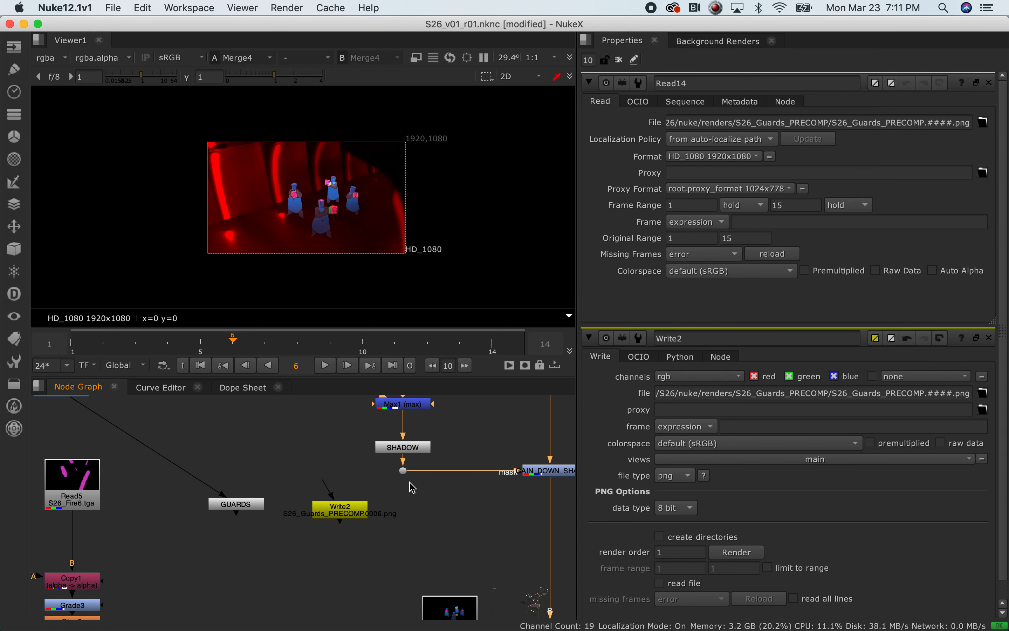
{"action": "left_click", "coordinate": [270, 449]}
{"action": "key", "text": "Tab"}
{"action": "type", "text": "precol"}
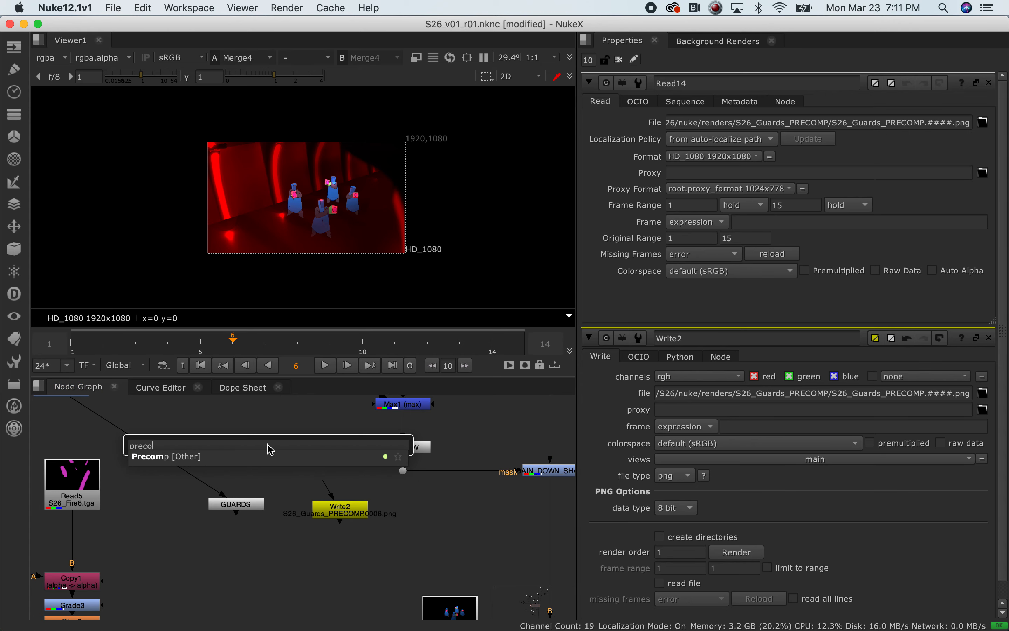
{"action": "key", "text": "Down"}
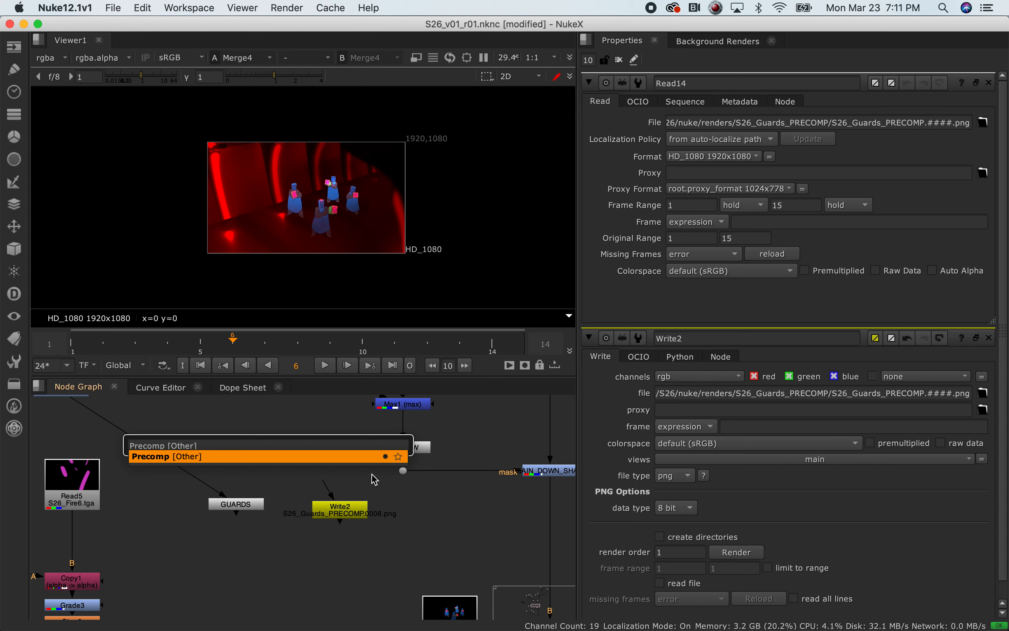
{"action": "left_click", "coordinate": [350, 415]}
Limit the Properties panel to 1 open node, and add a Precomp node in the empty area above GUARDS and Write2.
{"action": "left_click", "coordinate": [588, 63]}
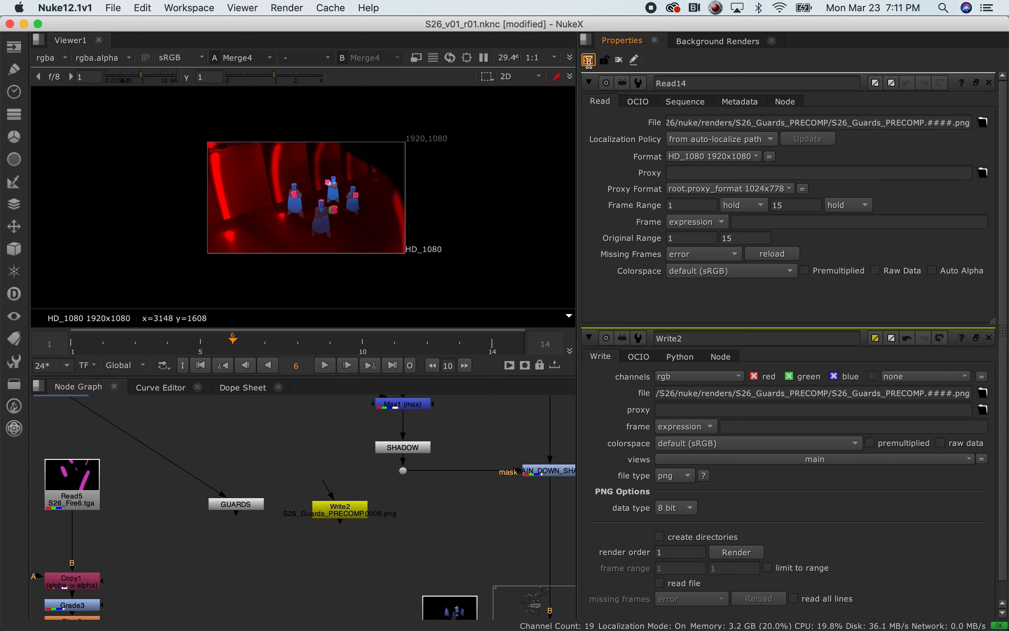
{"action": "type", "text": "1"}
{"action": "key", "text": "Tab"}
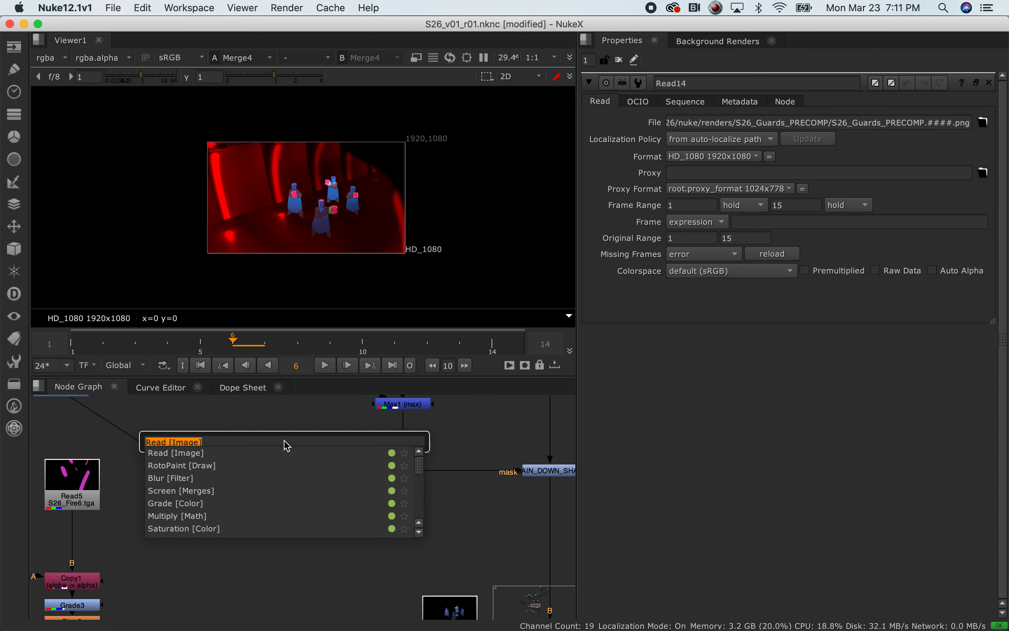
{"action": "type", "text": "precomp"}
{"action": "key", "text": "Down"}
{"action": "key", "text": "Return"}
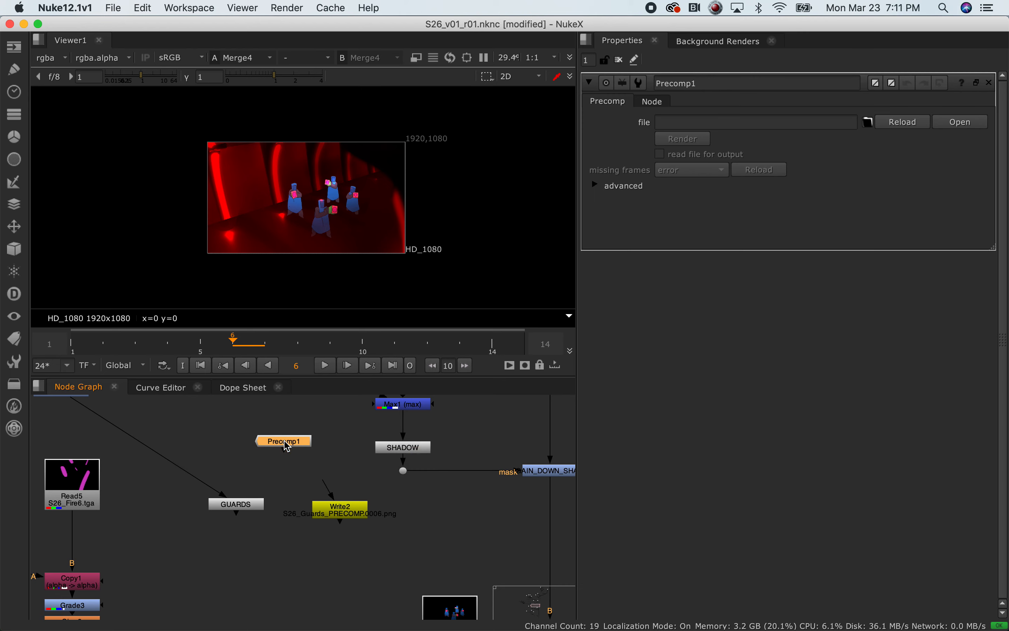
Reposition the Precomp1 node above Write2, closer to the SHADOW node.
{"action": "scroll", "coordinate": [198, 515], "scroll_direction": "down", "scroll_amount": 4}
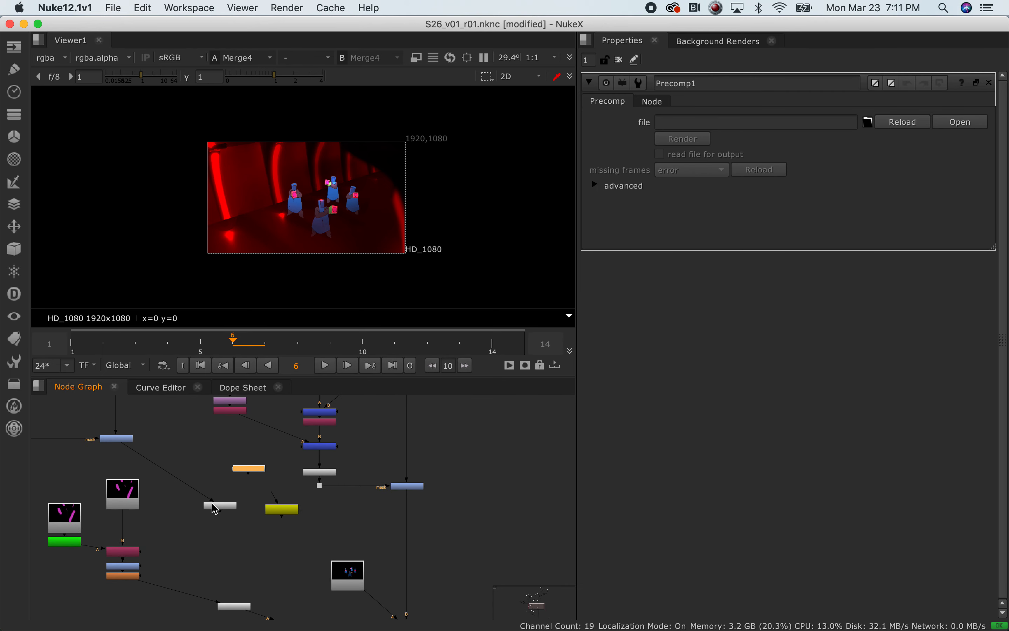
{"action": "scroll", "coordinate": [238, 478], "scroll_direction": "down", "scroll_amount": 5}
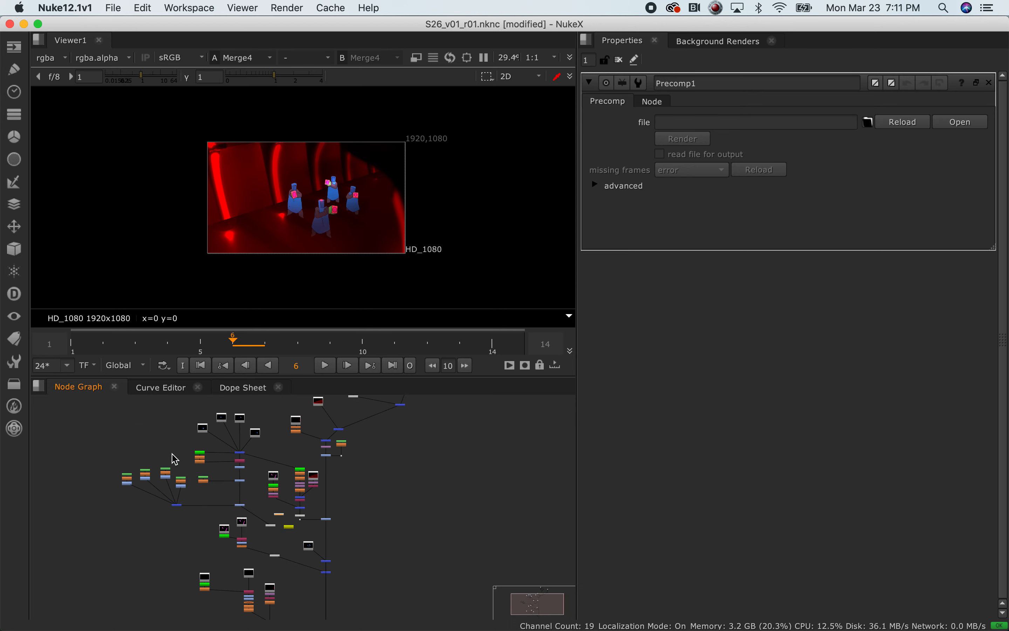
{"action": "scroll", "coordinate": [279, 530], "scroll_direction": "up", "scroll_amount": 6}
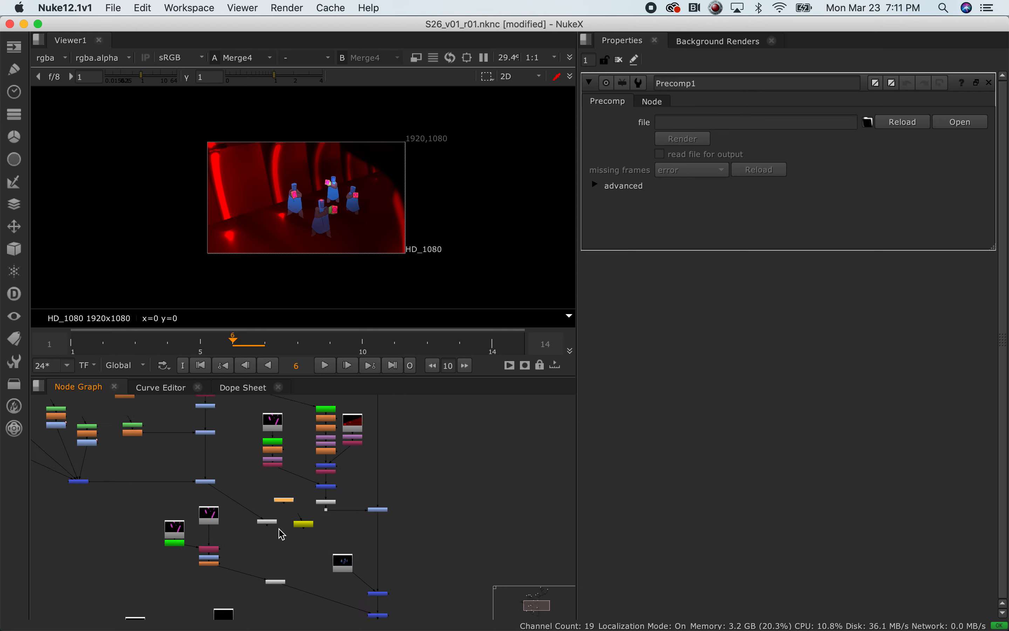
{"action": "left_click_drag", "start_coordinate": [298, 454], "coordinate": [327, 447]}
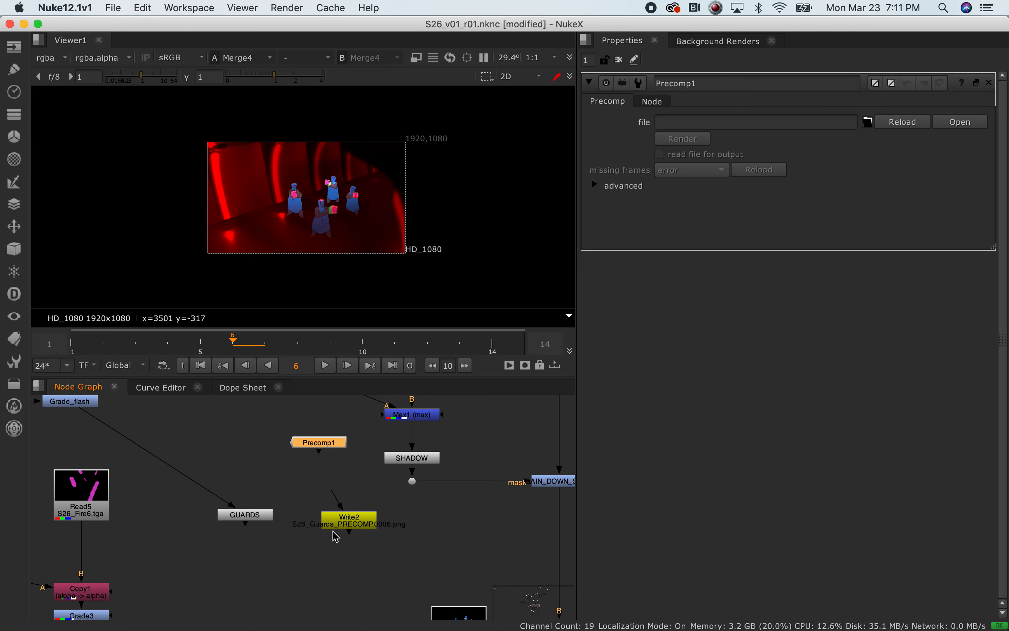
Switch to the EM_v02_r01.nknc script and select its Shuffle1 node in the node graph.
{"action": "scroll", "coordinate": [336, 537], "scroll_direction": "down", "scroll_amount": 2}
{"action": "key", "text": "super+Tab"}
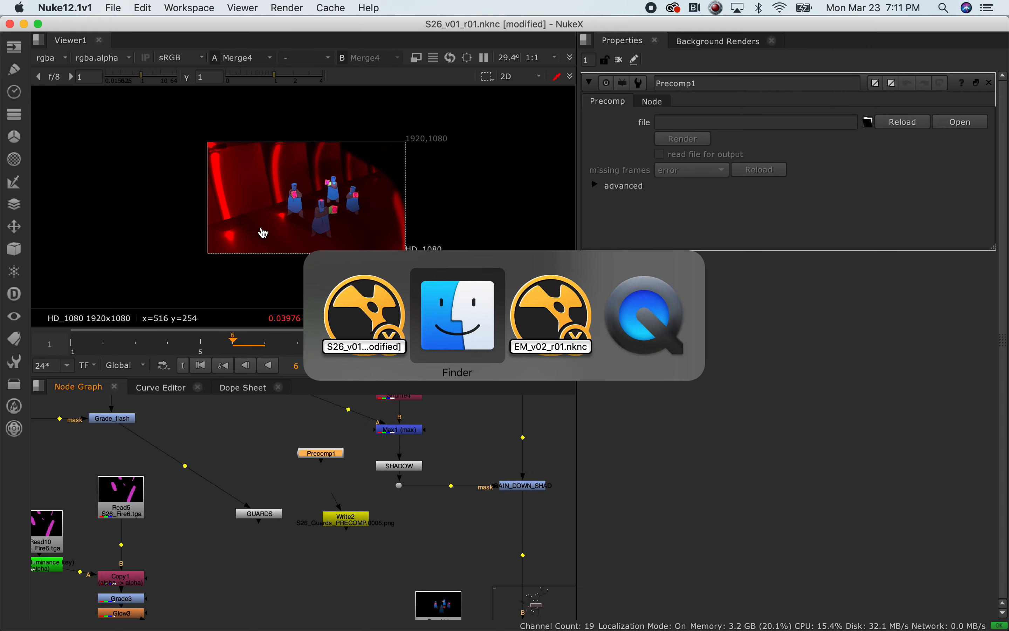
{"action": "key", "text": "super+Tab"}
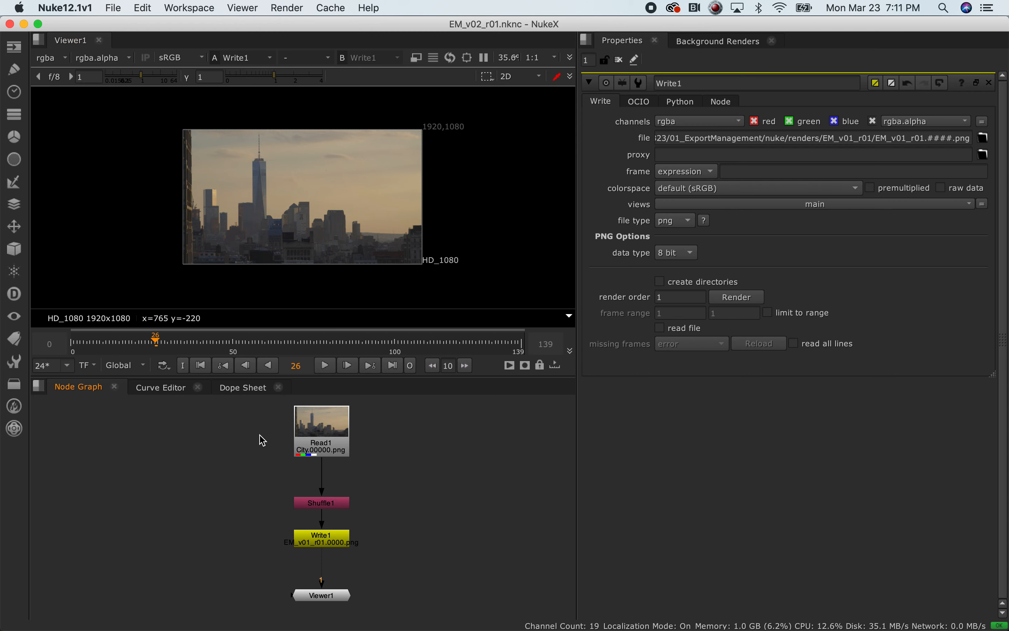
{"action": "left_click_drag", "start_coordinate": [271, 405], "coordinate": [403, 535]}
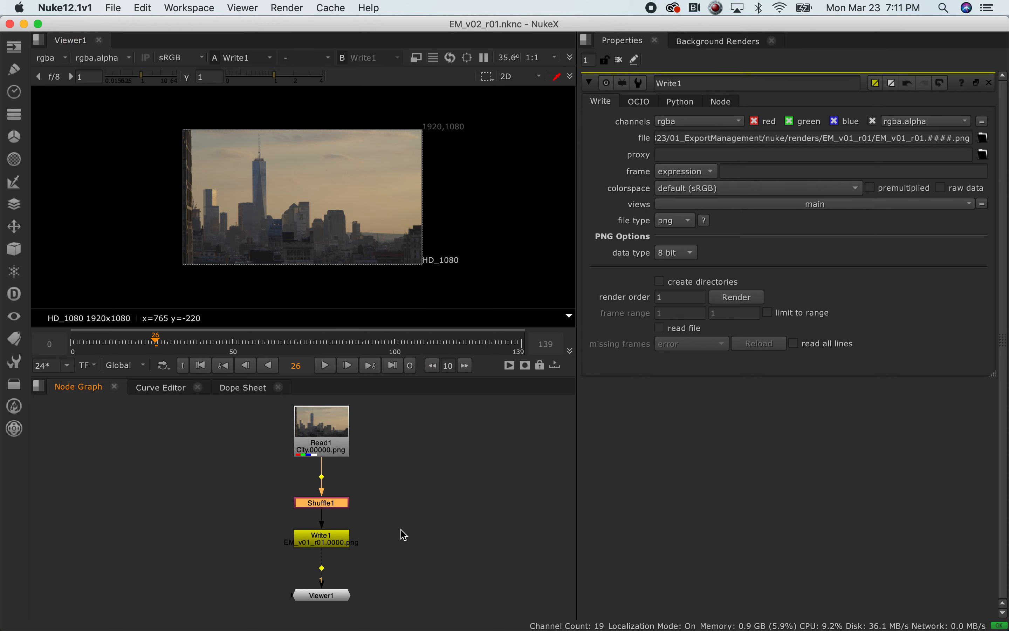
{"action": "left_click_drag", "start_coordinate": [235, 24], "coordinate": [405, 68]}
{"action": "left_click", "coordinate": [102, 455]}
{"action": "left_click", "coordinate": [231, 419]}
{"action": "key", "text": "ctrl+v"}
{"action": "scroll", "coordinate": [248, 433], "scroll_direction": "down", "scroll_amount": 2}
{"action": "scroll", "coordinate": [245, 428], "scroll_direction": "down", "scroll_amount": 2}
{"action": "middle_click_drag", "start_coordinate": [245, 428], "coordinate": [268, 513]}
{"action": "left_click_drag", "start_coordinate": [235, 488], "coordinate": [297, 542]}
{"action": "key", "text": "Delete"}
Delete the Precomp1 node beside SHADOW from the S26_v01_r01 node graph.
{"action": "scroll", "coordinate": [291, 530], "scroll_direction": "up", "scroll_amount": 5}
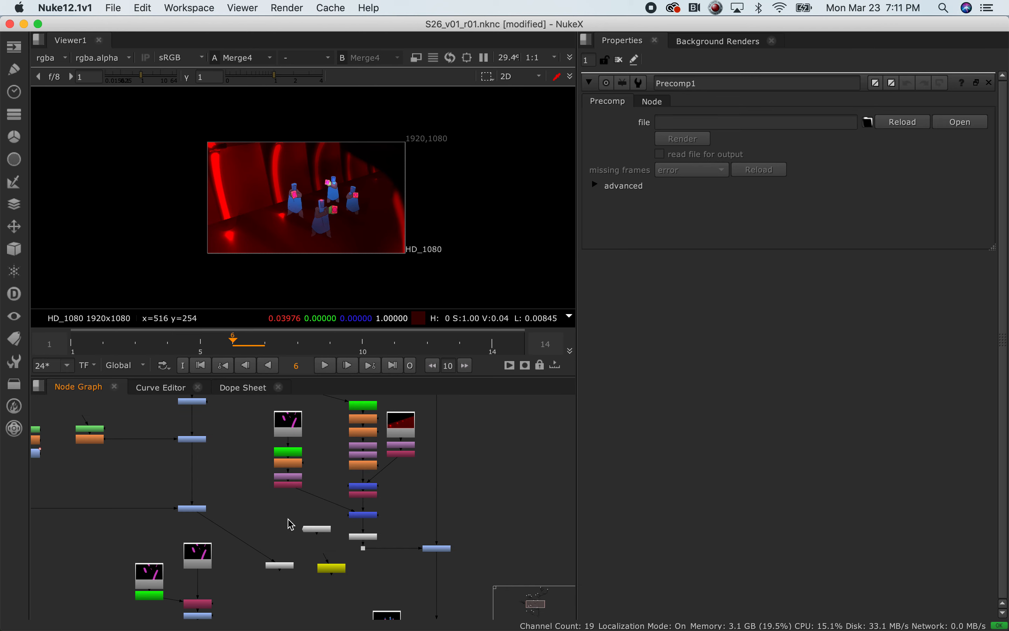
{"action": "scroll", "coordinate": [316, 512], "scroll_direction": "up", "scroll_amount": 5}
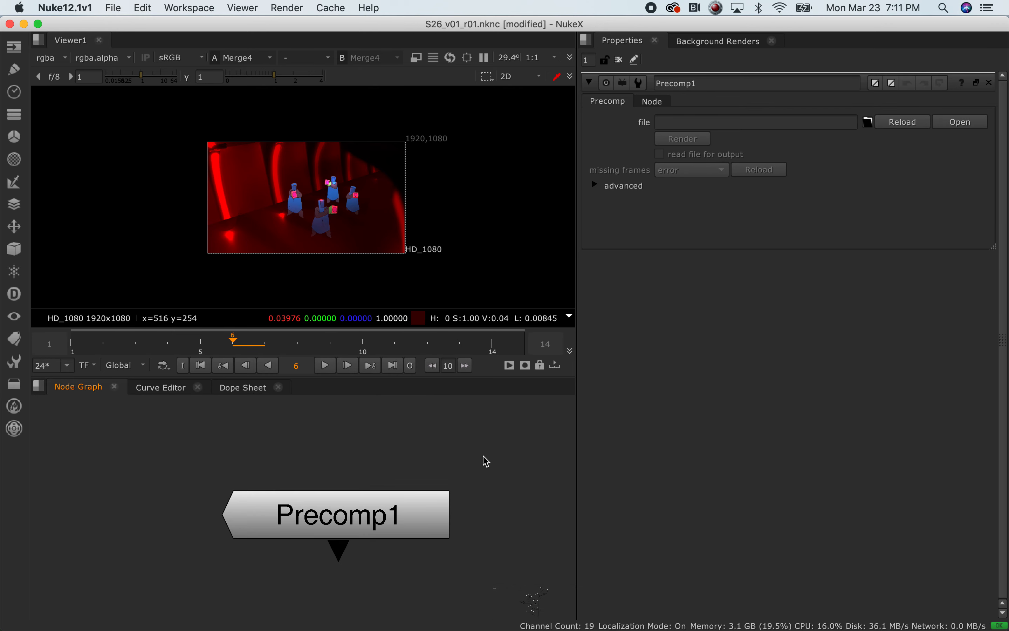
{"action": "left_click_drag", "start_coordinate": [483, 456], "coordinate": [175, 559]}
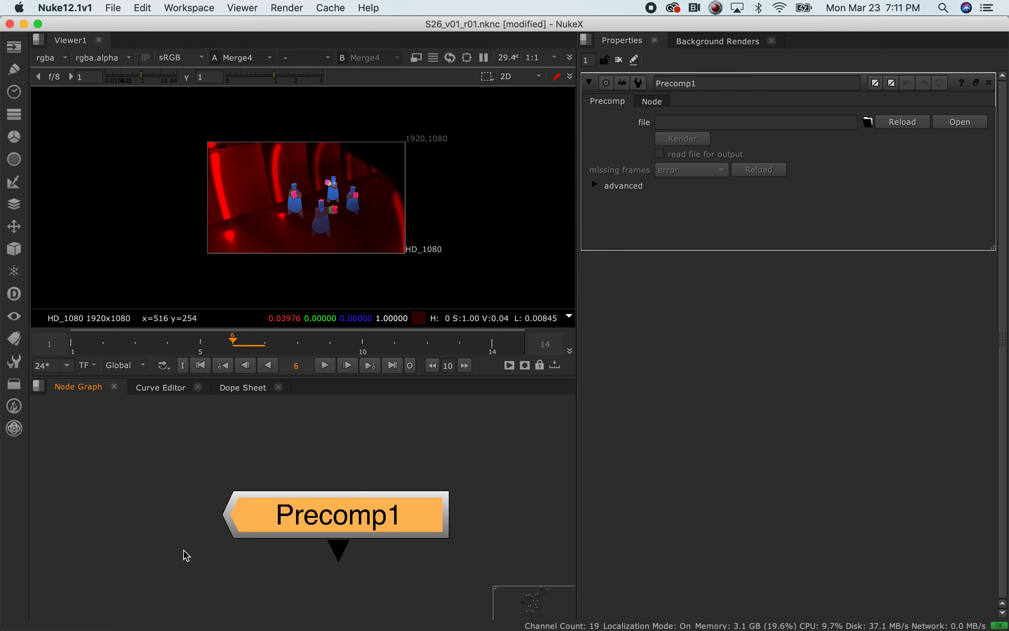
{"action": "scroll", "coordinate": [197, 551], "scroll_direction": "down", "scroll_amount": 6}
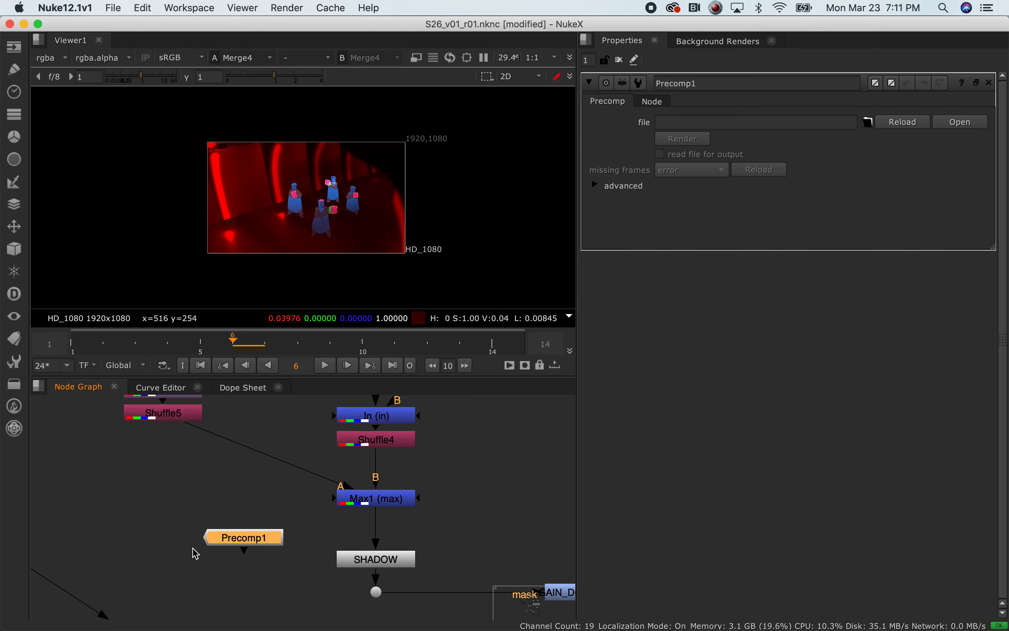
{"action": "left_click", "coordinate": [171, 534]}
{"action": "key", "text": "Delete"}
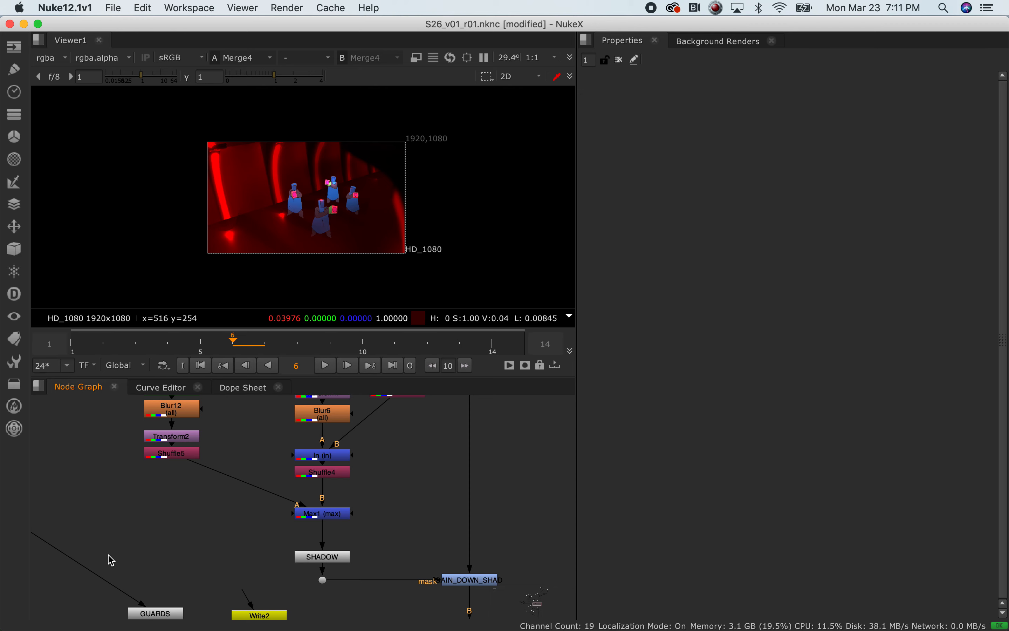
{"action": "scroll", "coordinate": [180, 574], "scroll_direction": "down", "scroll_amount": 3}
{"action": "left_click", "coordinate": [198, 584]}
{"action": "middle_click_drag", "start_coordinate": [198, 584], "coordinate": [189, 519]}
{"action": "scroll", "coordinate": [188, 519], "scroll_direction": "up", "scroll_amount": 5}
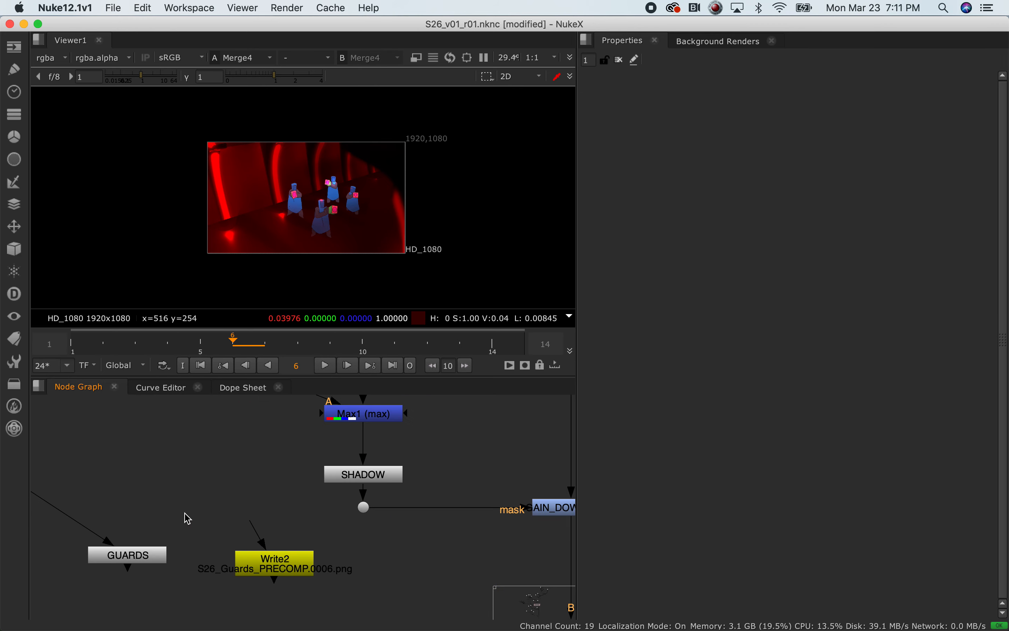
{"action": "scroll", "coordinate": [189, 519], "scroll_direction": "down", "scroll_amount": 3}
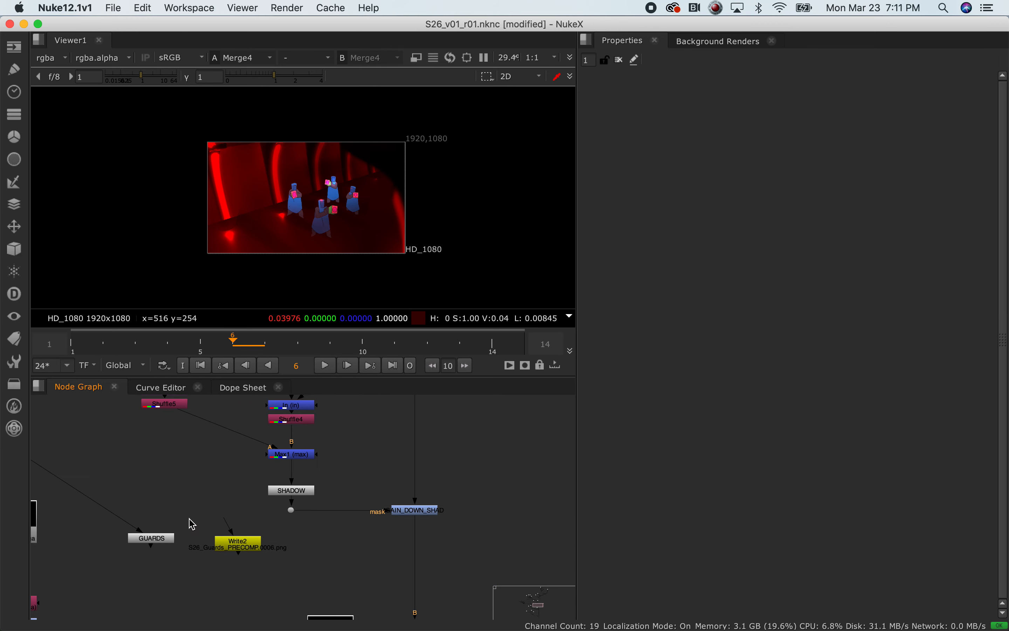
{"action": "middle_click_drag", "start_coordinate": [210, 515], "coordinate": [271, 497]}
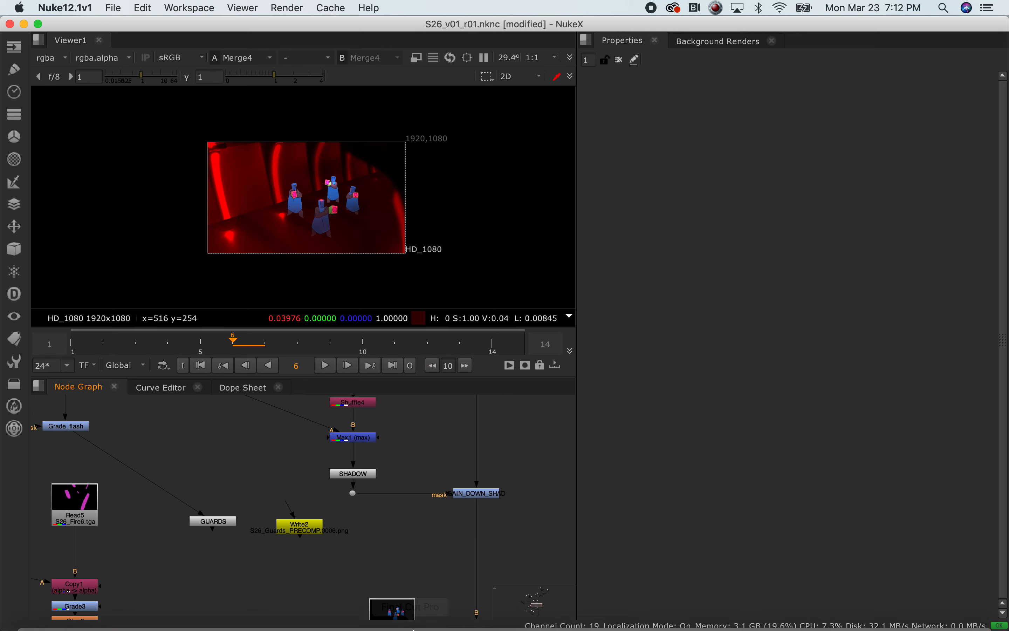
Switch to Finder, look through the S26 nuke folder with its renders and scripts subfolders, and return to NukeX.
{"action": "mouse_move", "coordinate": [223, 630]}
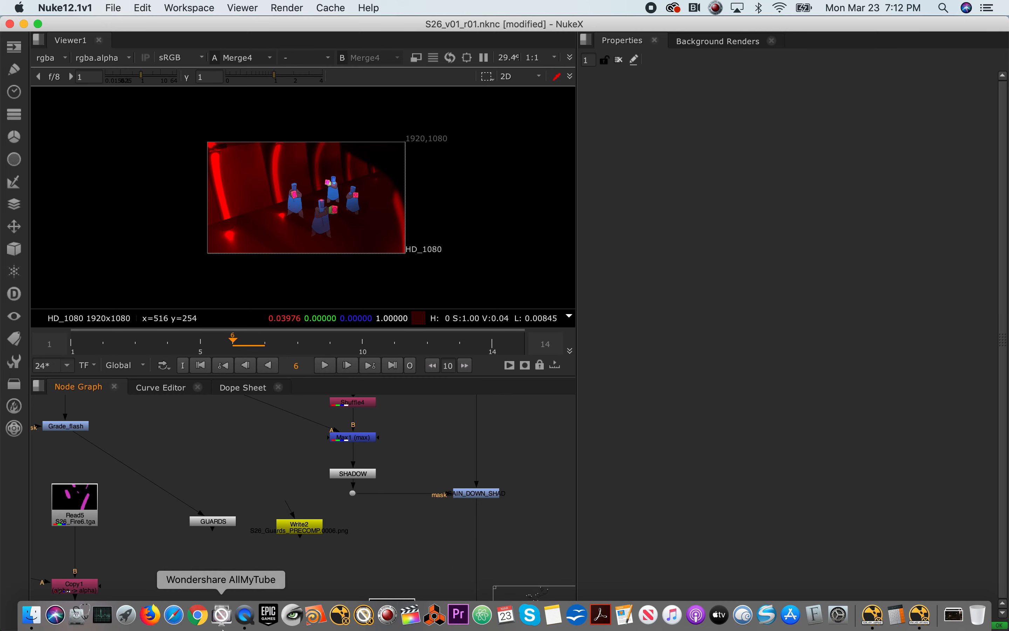
{"action": "left_click", "coordinate": [31, 615]}
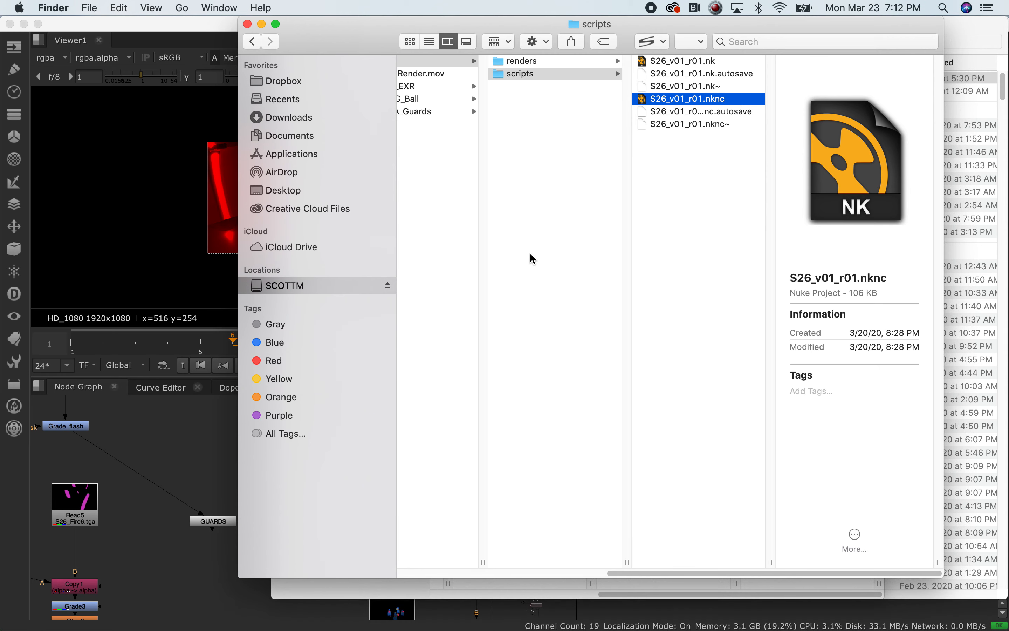
{"action": "scroll", "coordinate": [843, 579], "scroll_direction": "left", "scroll_amount": 3}
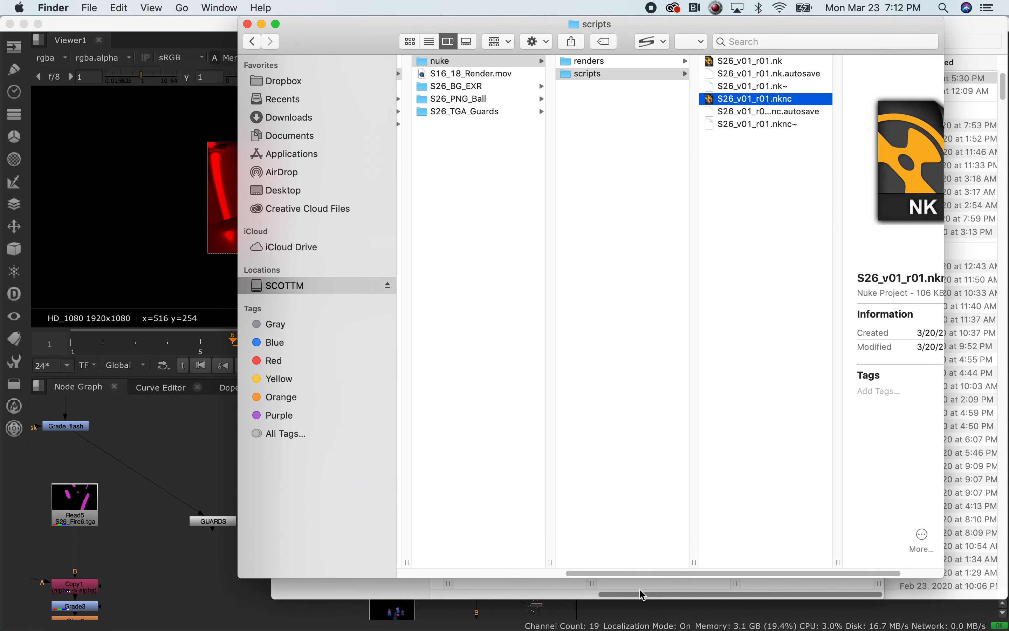
{"action": "left_click", "coordinate": [800, 588]}
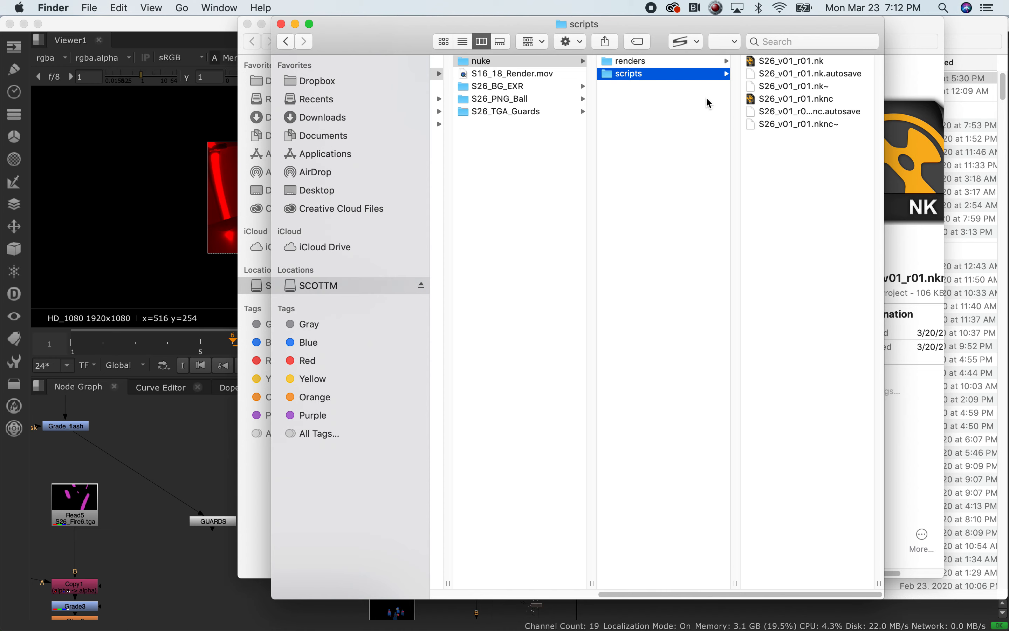
{"action": "left_click", "coordinate": [198, 453]}
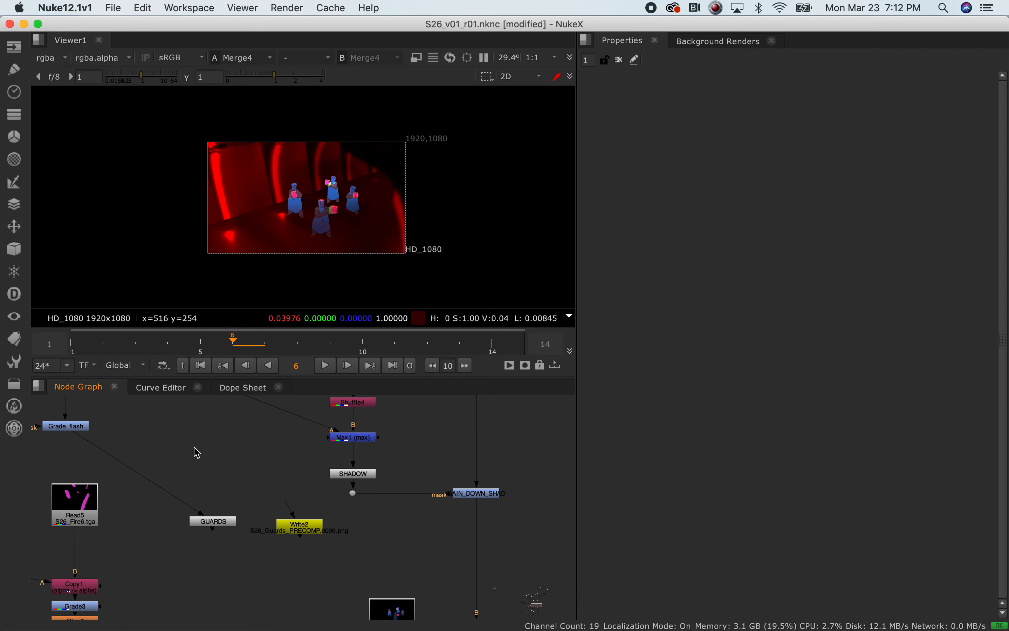
{"action": "scroll", "coordinate": [280, 447], "scroll_direction": "down", "scroll_amount": 5}
{"action": "scroll", "coordinate": [415, 477], "scroll_direction": "down", "scroll_amount": 2}
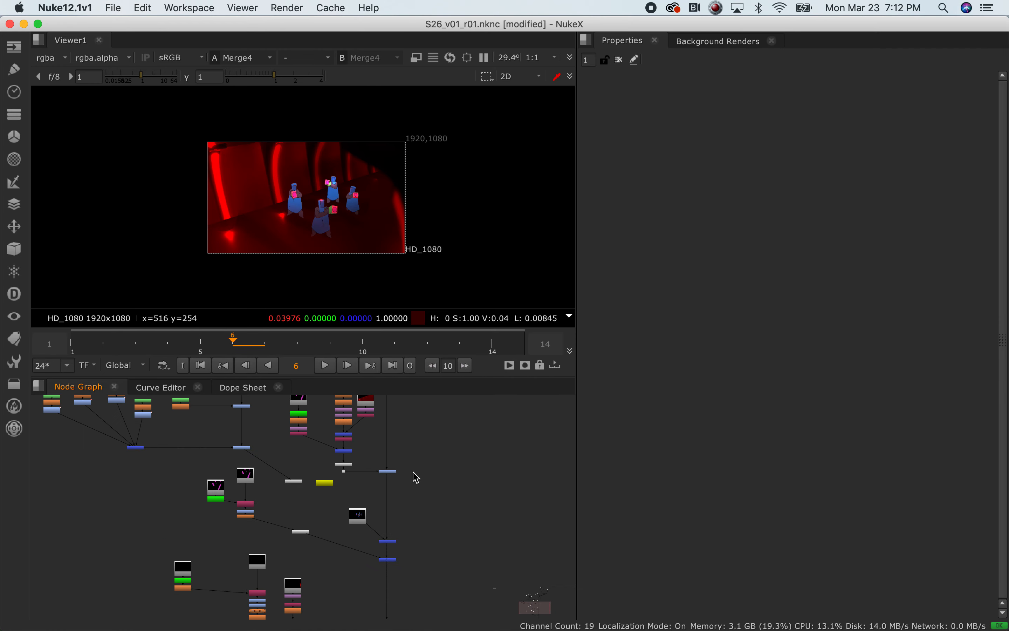
{"action": "middle_click_drag", "start_coordinate": [402, 442], "coordinate": [445, 513]}
{"action": "scroll", "coordinate": [469, 497], "scroll_direction": "down", "scroll_amount": 4}
{"action": "middle_click_drag", "start_coordinate": [492, 442], "coordinate": [377, 433]}
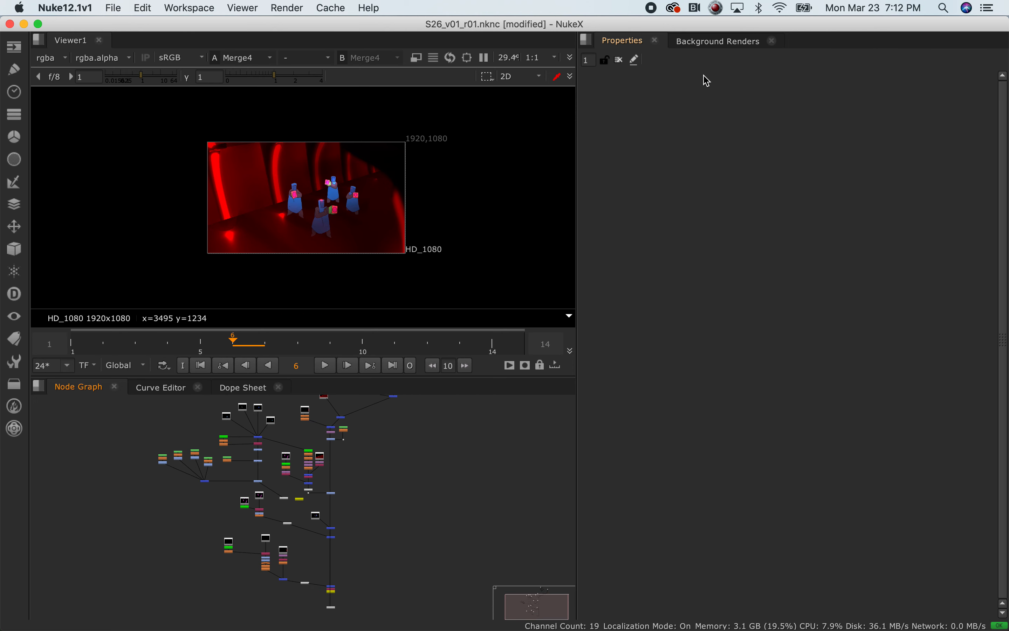